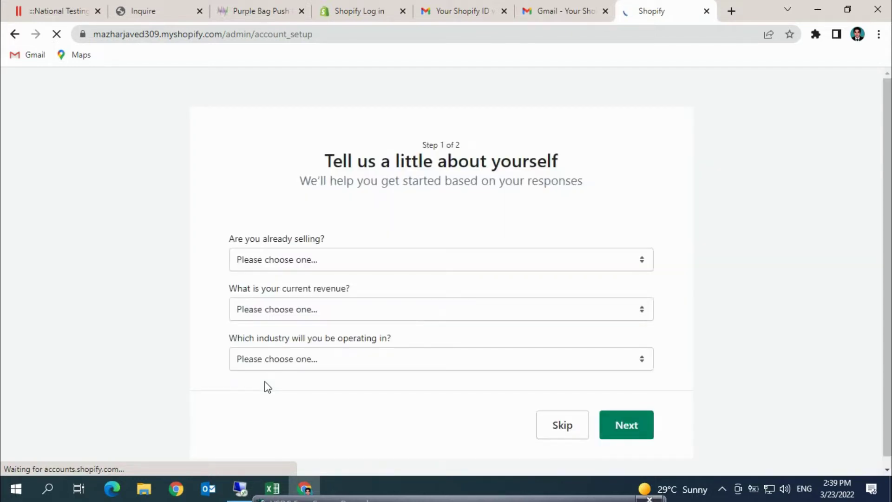
Set the selling status to "I'm selling, just not online" and choose Shopify Buy Button as the only additional sales channel.
{"action": "left_click", "coordinate": [581, 260]}
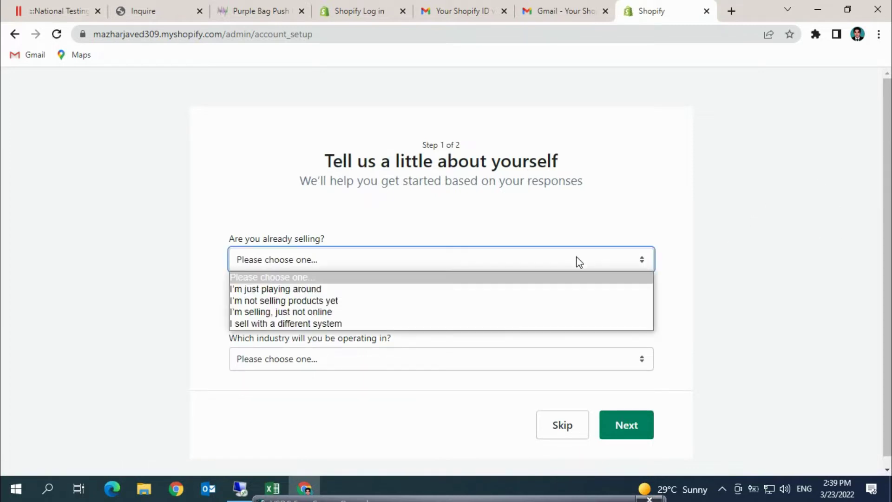
{"action": "left_click", "coordinate": [307, 313]}
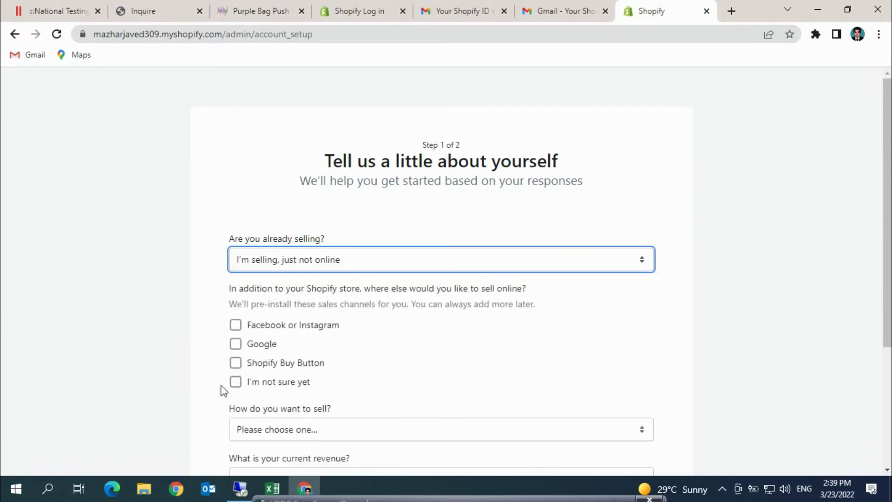
{"action": "left_click", "coordinate": [236, 384]}
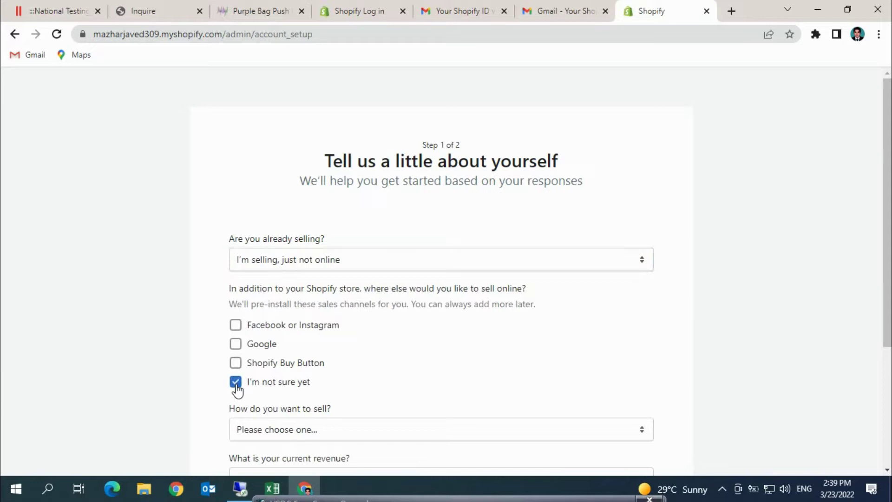
{"action": "left_click", "coordinate": [236, 384]}
{"action": "left_click", "coordinate": [236, 364]}
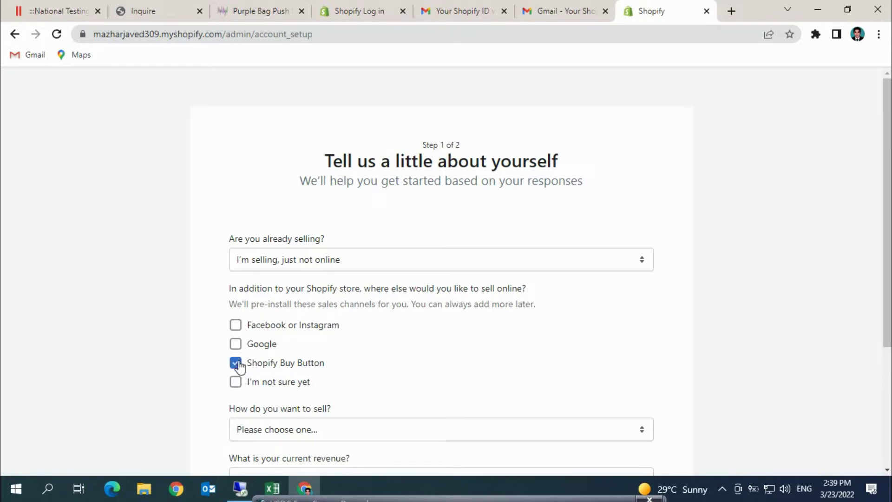
Answer how you want to sell with "Online only".
{"action": "scroll", "coordinate": [882, 334], "scroll_direction": "down", "scroll_amount": 2}
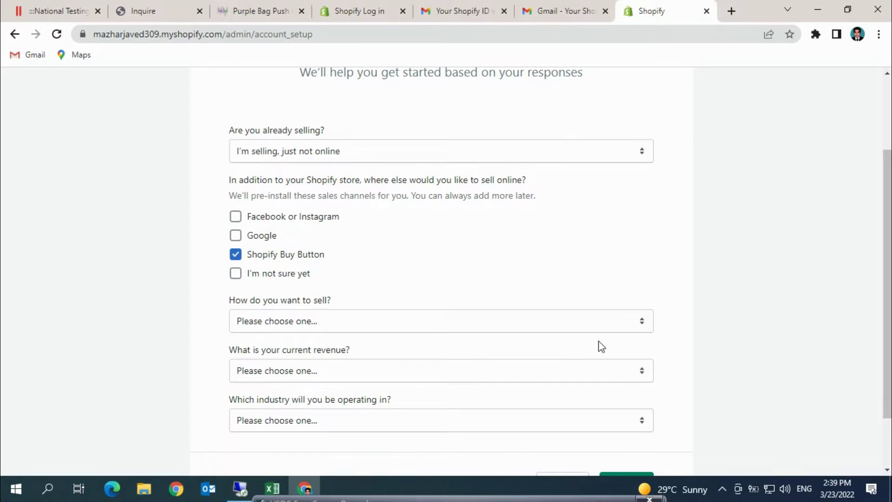
{"action": "left_click", "coordinate": [641, 323]}
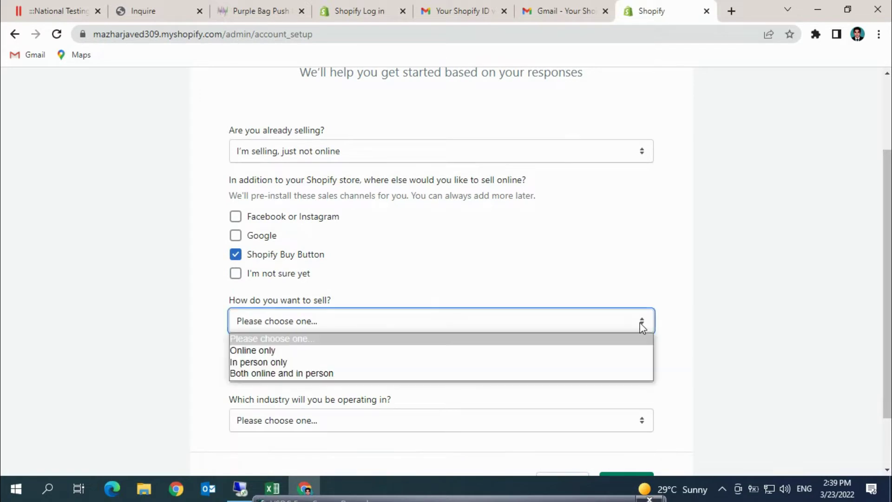
{"action": "left_click", "coordinate": [273, 373]}
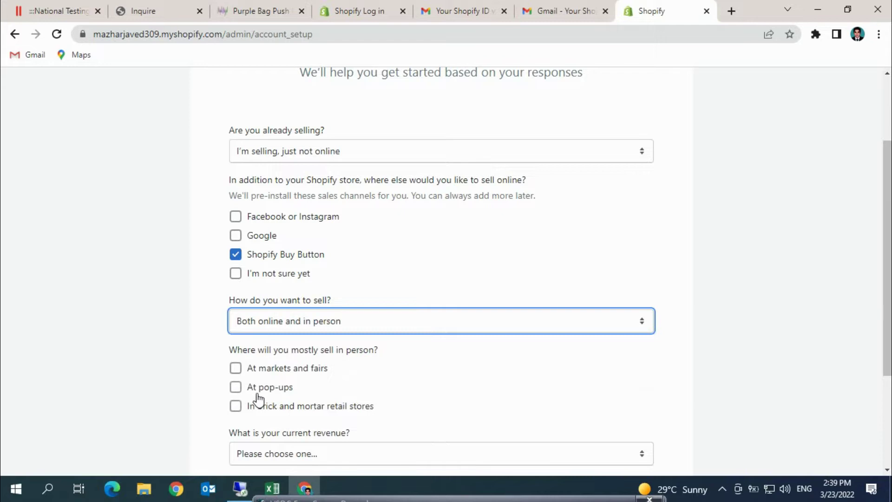
{"action": "left_click", "coordinate": [639, 324]}
{"action": "left_click", "coordinate": [298, 352]}
{"action": "scroll", "coordinate": [887, 198], "scroll_direction": "down", "scroll_amount": 2}
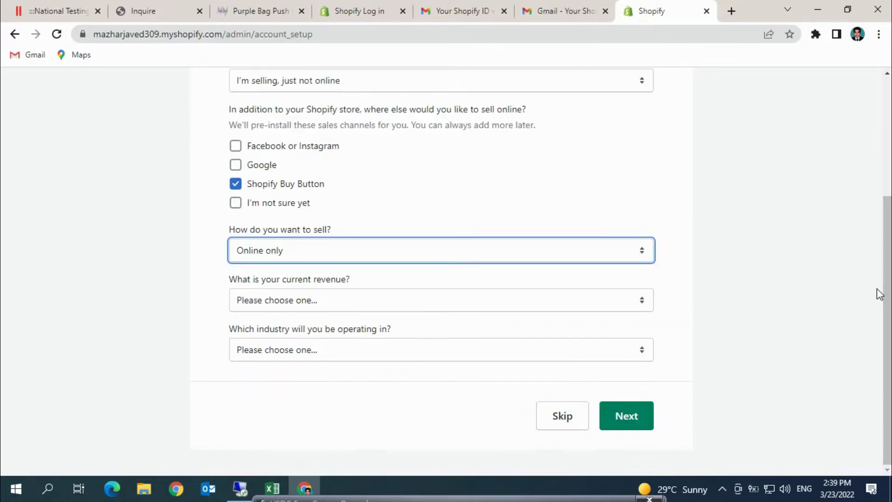
Choose Clothing as the operating industry and continue to the business address form.
{"action": "left_click", "coordinate": [631, 352]}
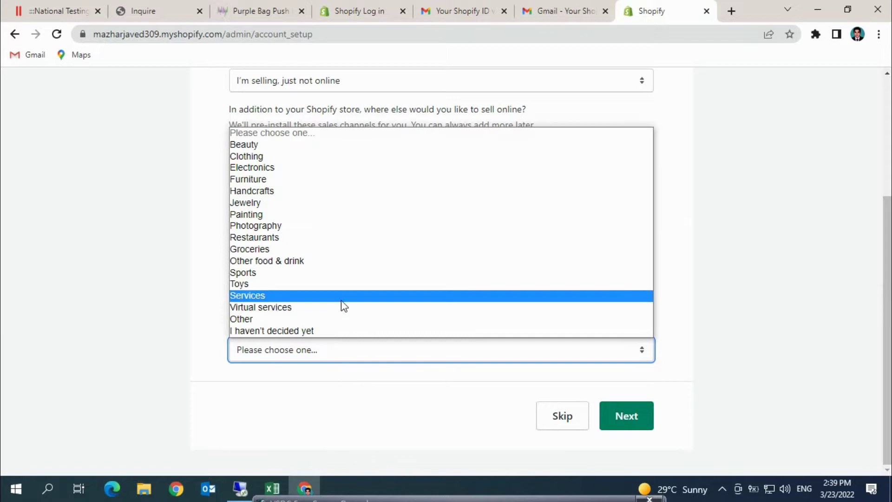
{"action": "left_click", "coordinate": [271, 156]}
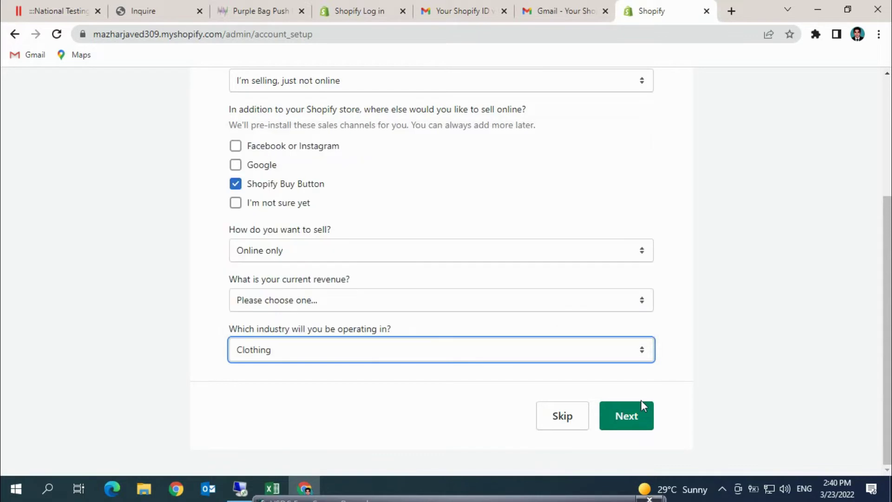
{"action": "left_click", "coordinate": [621, 415]}
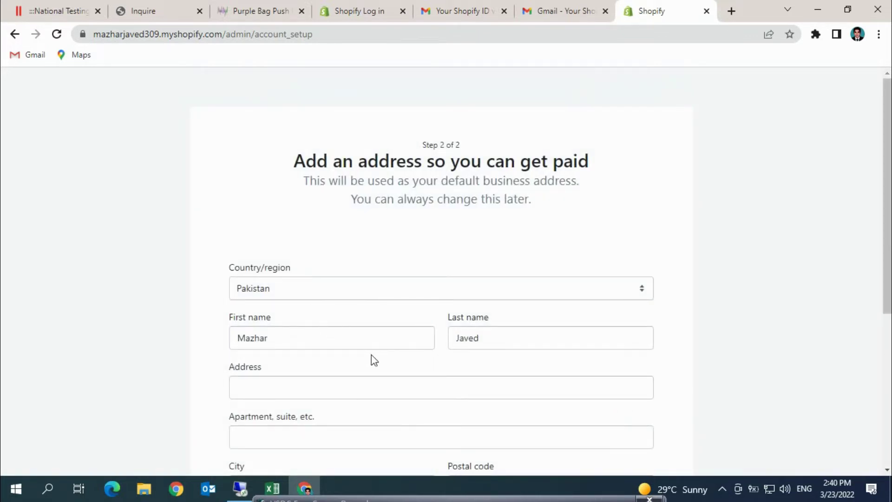
Fill in the business address, city, postal code and phone number from the saved address suggestion.
{"action": "scroll", "coordinate": [888, 286], "scroll_direction": "down", "scroll_amount": 3}
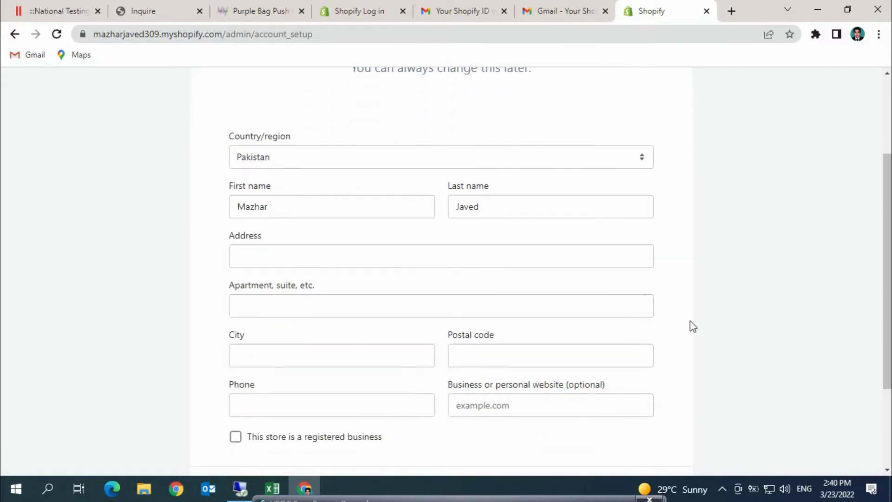
{"action": "left_click", "coordinate": [277, 260]}
{"action": "left_click", "coordinate": [279, 283]}
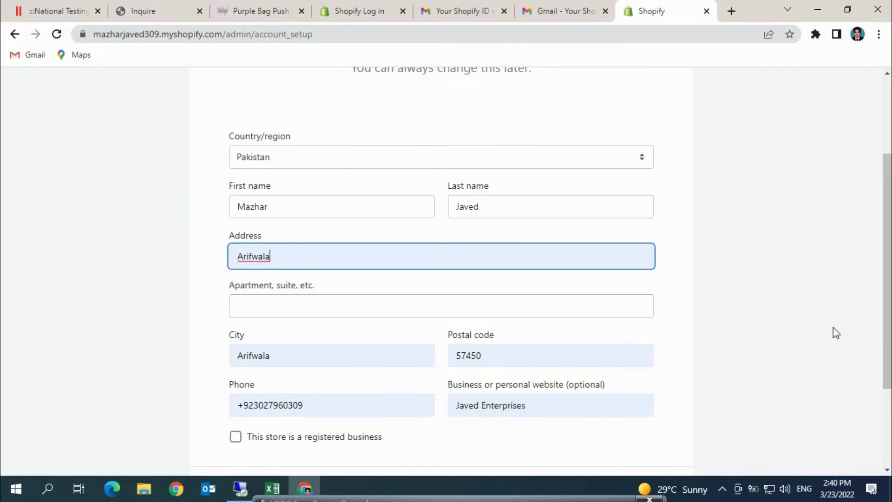
Try to enter PinkStore as the business or personal website.
{"action": "left_click_drag", "start_coordinate": [887, 304], "coordinate": [878, 362]}
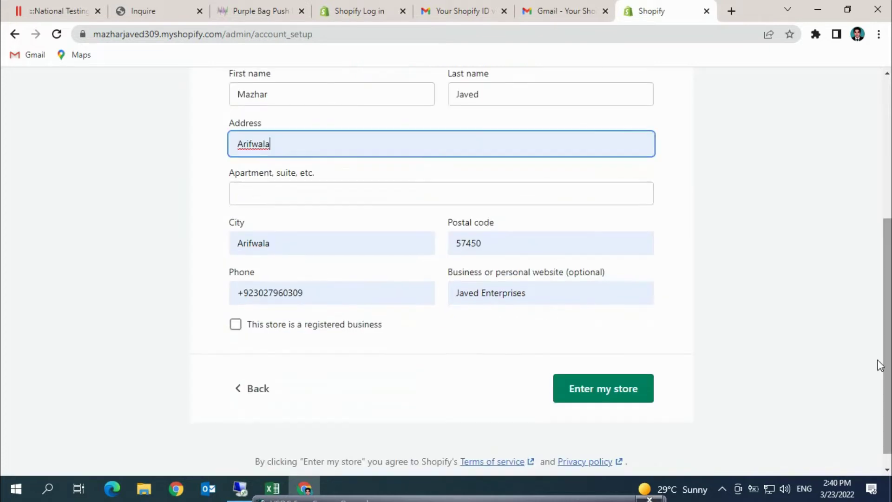
{"action": "left_click", "coordinate": [535, 292]}
{"action": "left_click_drag", "start_coordinate": [535, 292], "coordinate": [341, 287]}
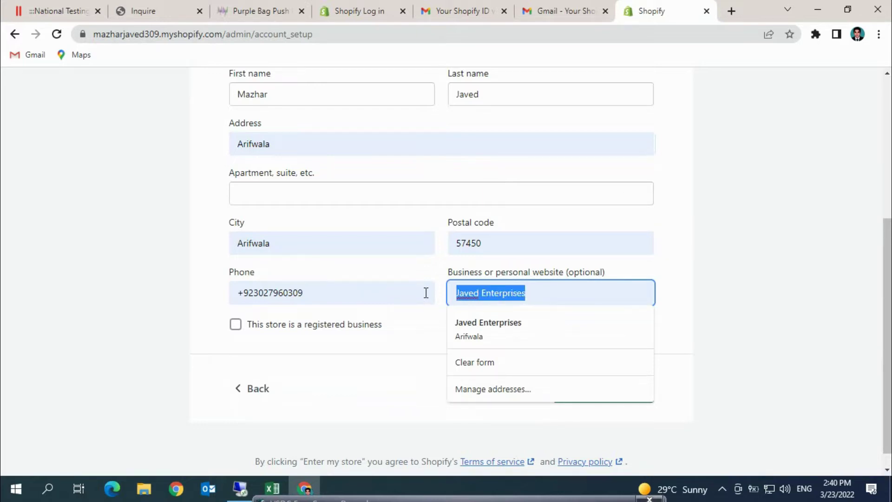
{"action": "type", "text": "pinkSt"}
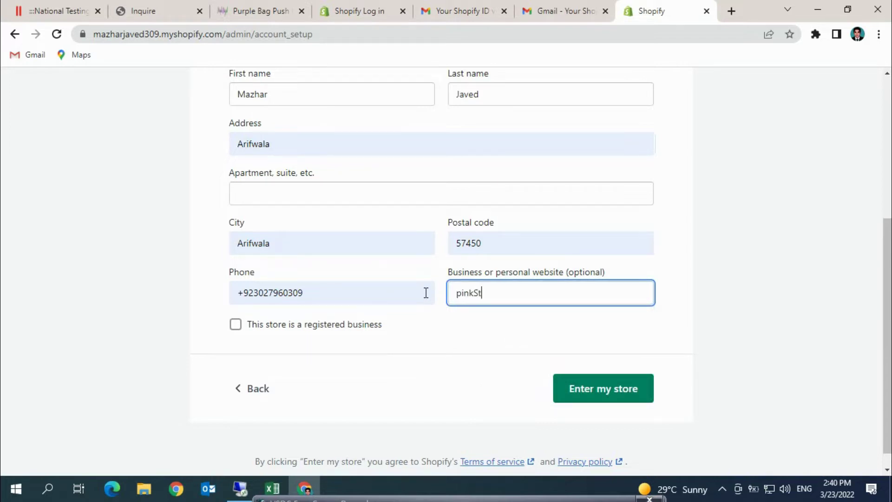
{"action": "type", "text": "ore"}
{"action": "left_click", "coordinate": [463, 296]}
{"action": "key", "text": "BackSpace"}
{"action": "type", "text": "P"}
{"action": "left_click", "coordinate": [237, 327]}
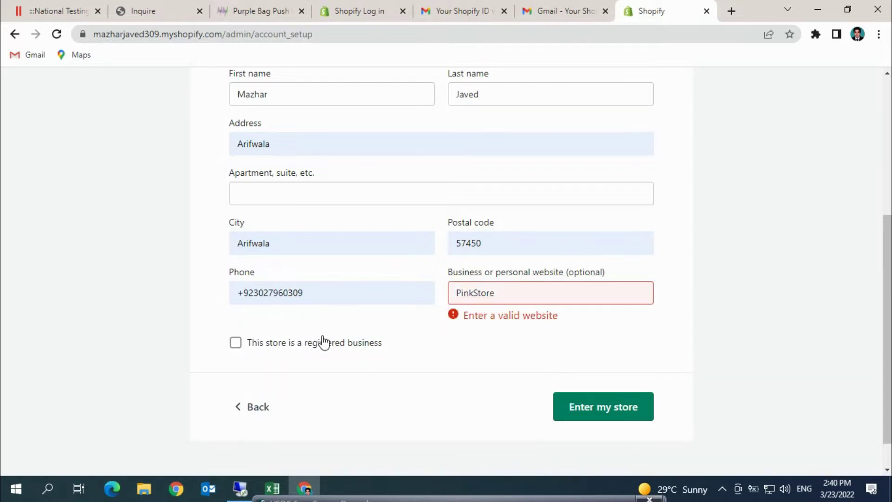
Clear the optional website field and enter the store.
{"action": "left_click_drag", "start_coordinate": [502, 292], "coordinate": [429, 291]}
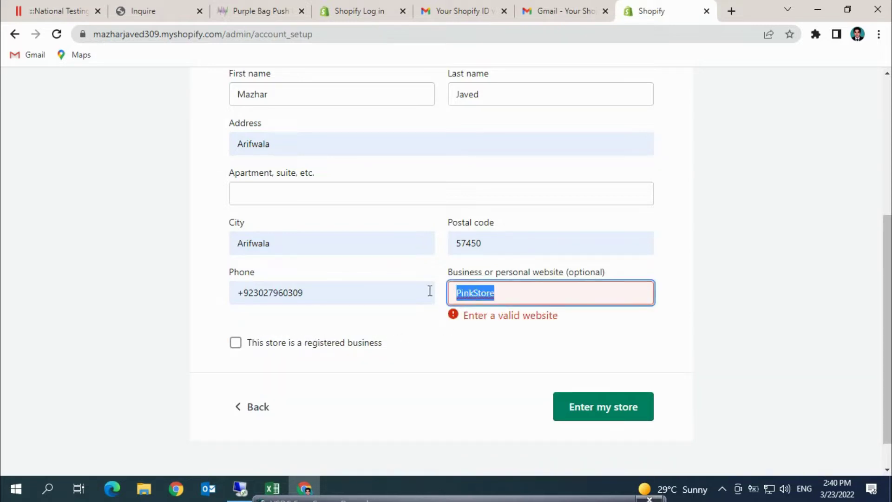
{"action": "key", "text": "BackSpace"}
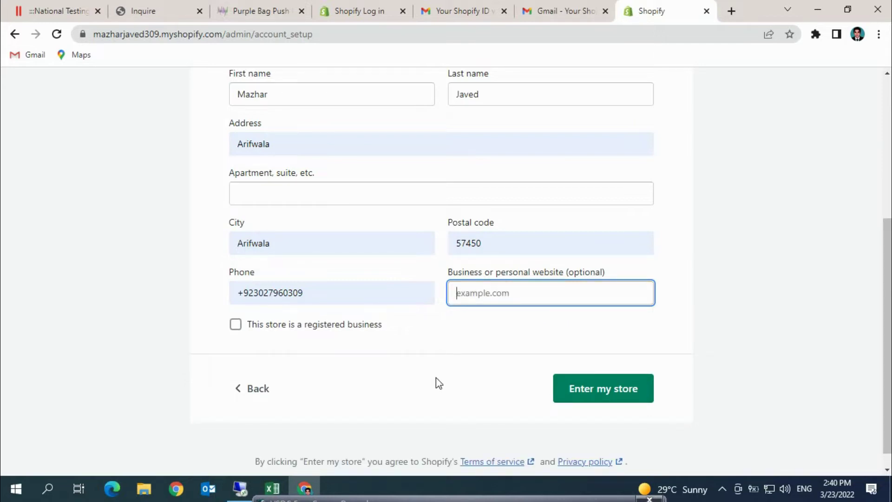
{"action": "left_click", "coordinate": [625, 400]}
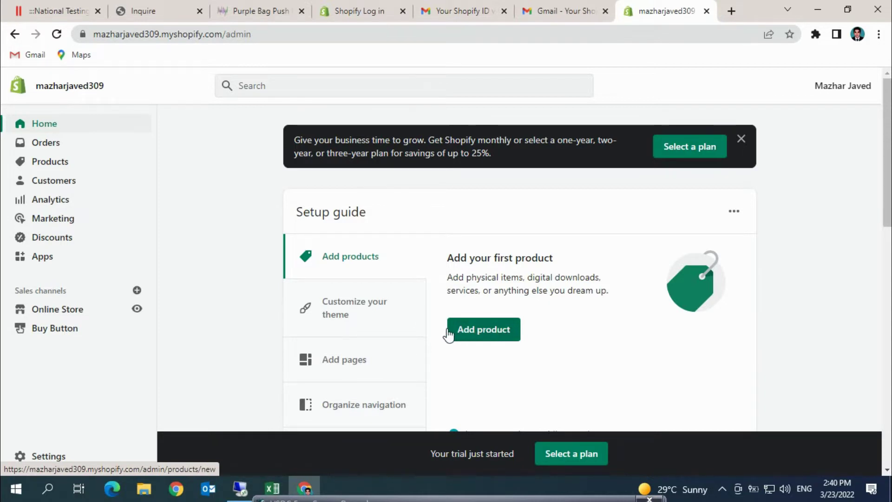
Start adding the first product, dismiss the setup guide, and title the product "Kurta Qameez".
{"action": "left_click", "coordinate": [482, 333]}
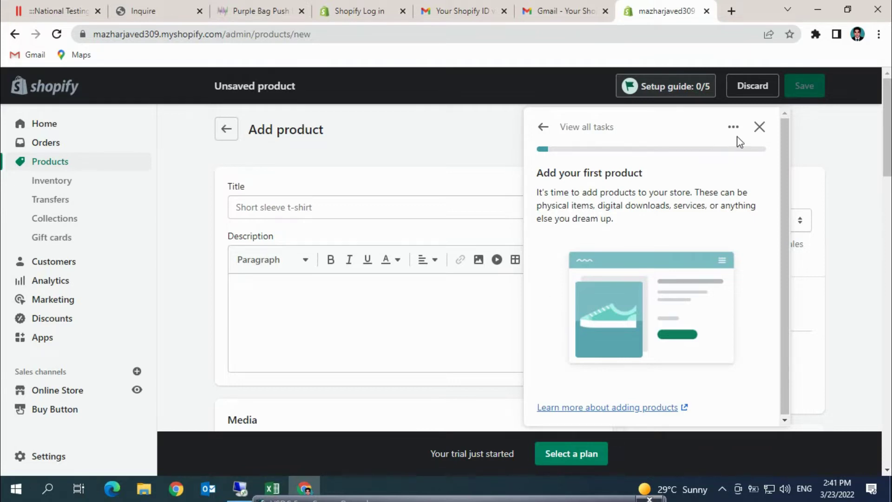
{"action": "left_click", "coordinate": [760, 127]}
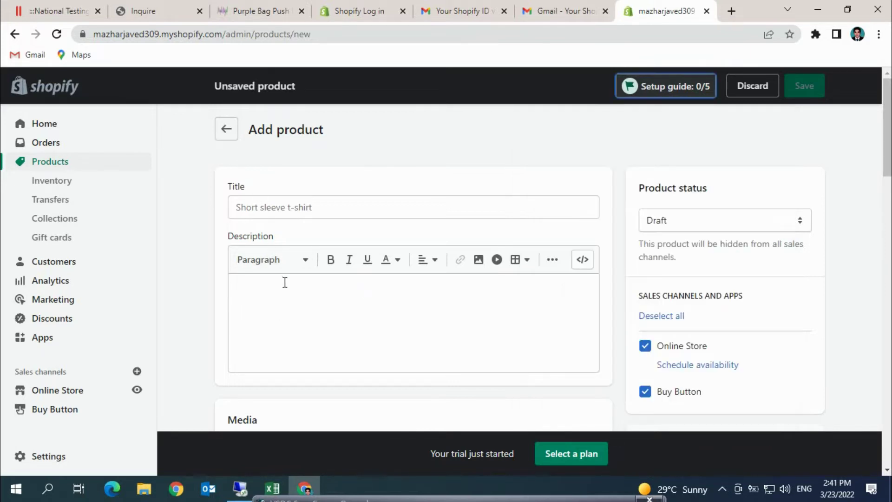
{"action": "left_click", "coordinate": [288, 207]}
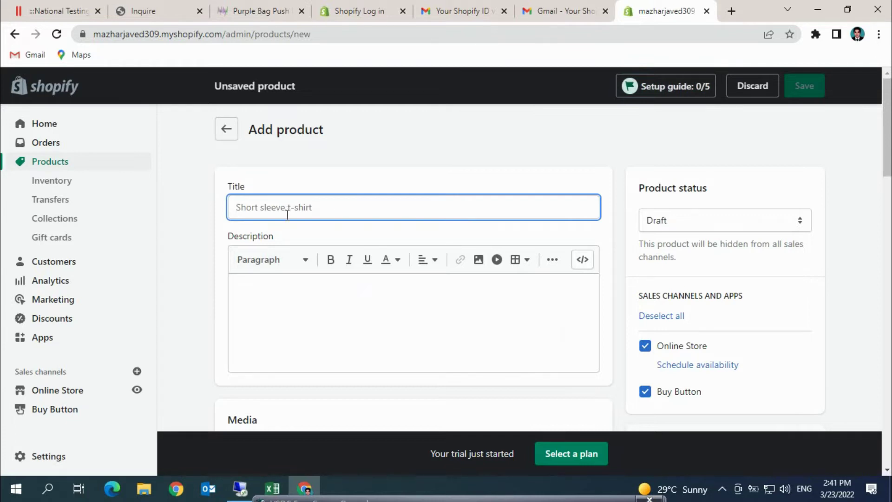
{"action": "type", "text": "Kurta"}
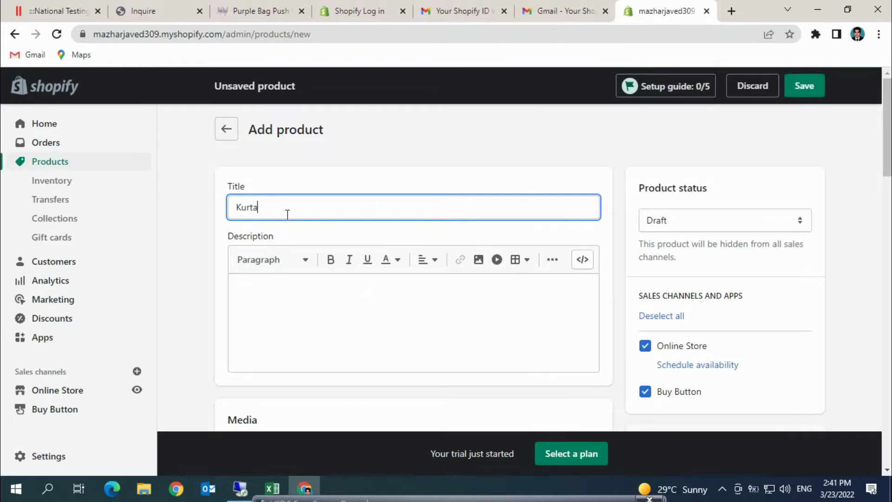
{"action": "type", "text": " QAmeez"}
{"action": "left_click", "coordinate": [274, 207]}
{"action": "key", "text": "BackSpace"}
{"action": "type", "text": "a"}
Enter "Punjabi Dress" as the product description and set the price to Rs 1000.
{"action": "left_click", "coordinate": [339, 297]}
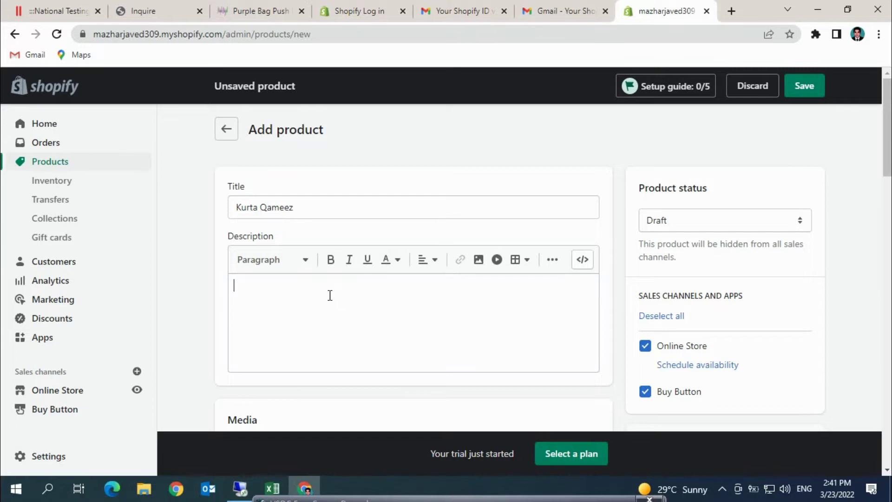
{"action": "type", "text": "Punjabi Dress"}
{"action": "left_click_drag", "start_coordinate": [887, 149], "coordinate": [889, 196]}
{"action": "scroll", "coordinate": [723, 243], "scroll_direction": "down", "scroll_amount": 2}
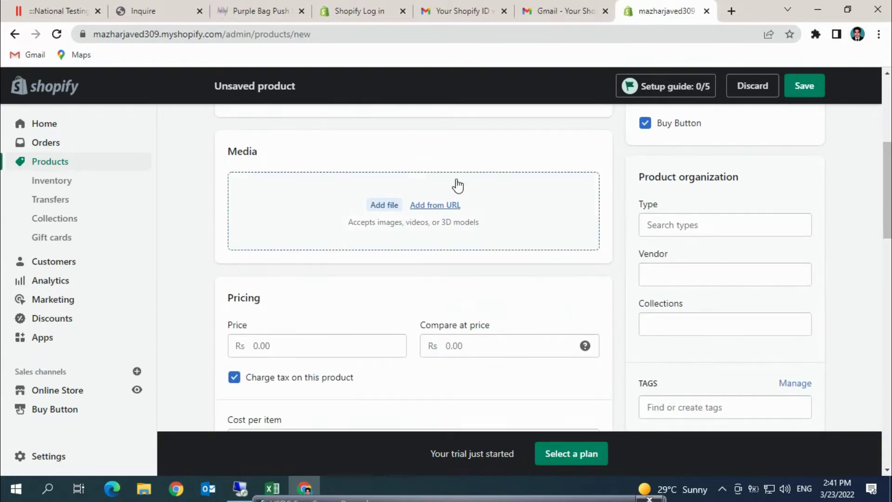
{"action": "left_click", "coordinate": [255, 343]}
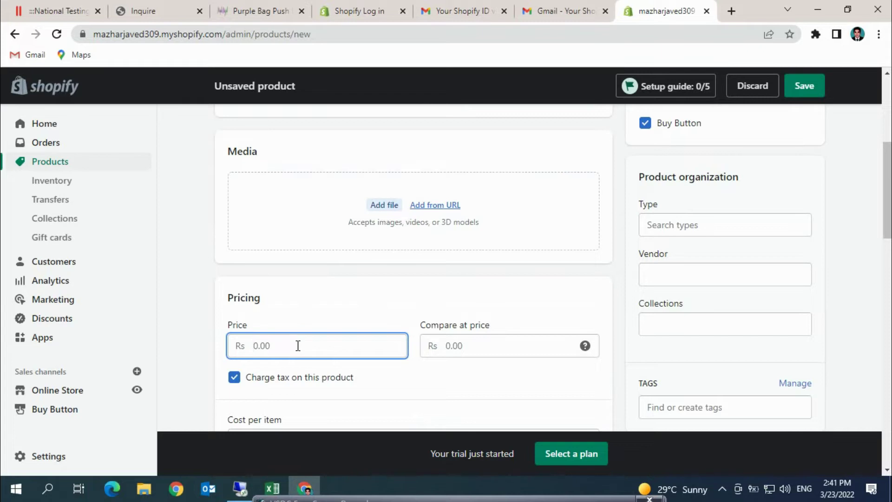
{"action": "type", "text": "1000"}
Set the product's SKU to 10 and its available quantity at the store location to 10.
{"action": "scroll", "coordinate": [548, 269], "scroll_direction": "down", "scroll_amount": 6}
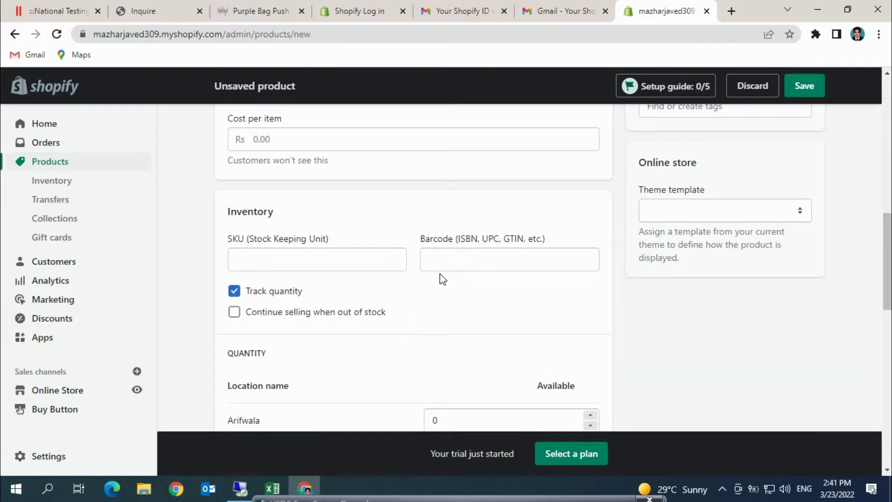
{"action": "left_click", "coordinate": [361, 257]}
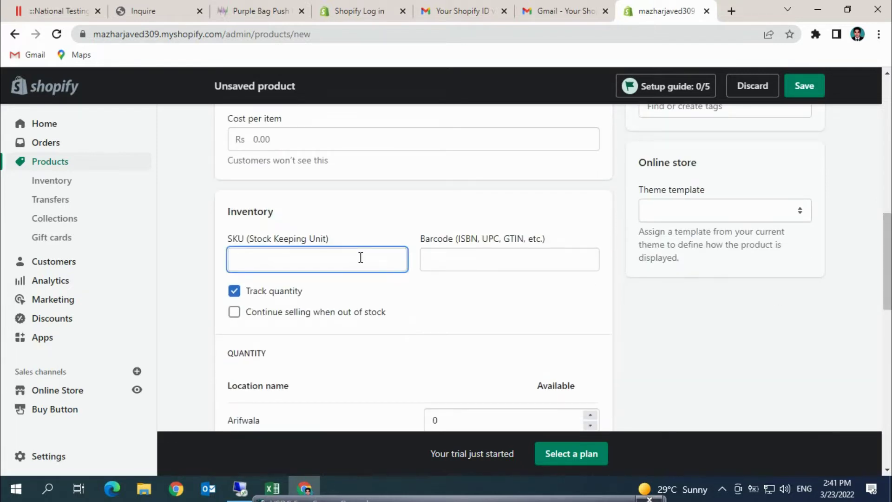
{"action": "type", "text": "10"}
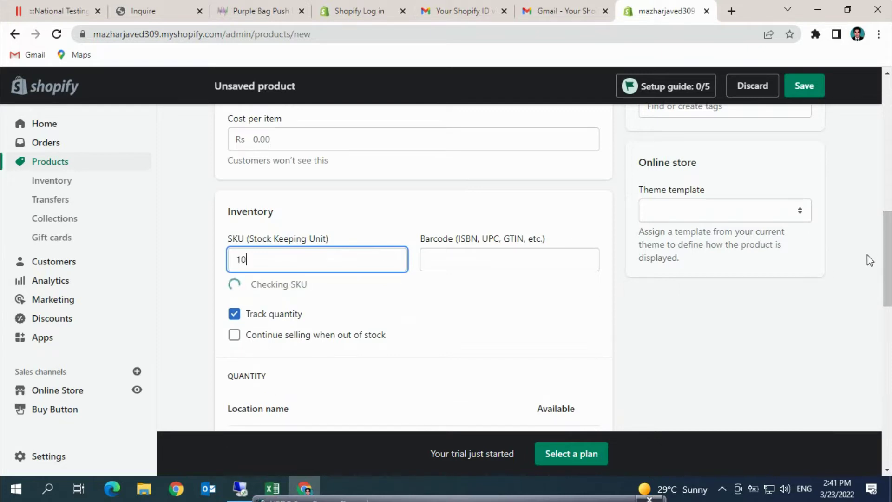
{"action": "scroll", "coordinate": [828, 303], "scroll_direction": "down", "scroll_amount": 2}
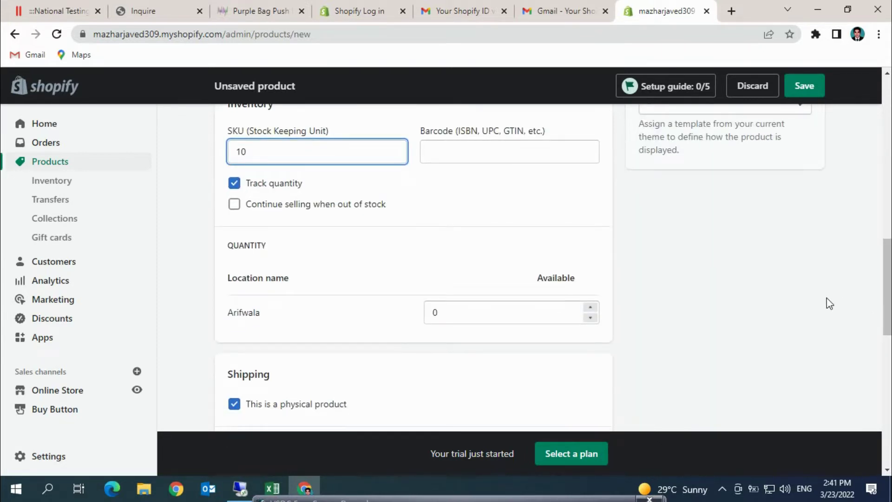
{"action": "scroll", "coordinate": [884, 290], "scroll_direction": "down", "scroll_amount": 2}
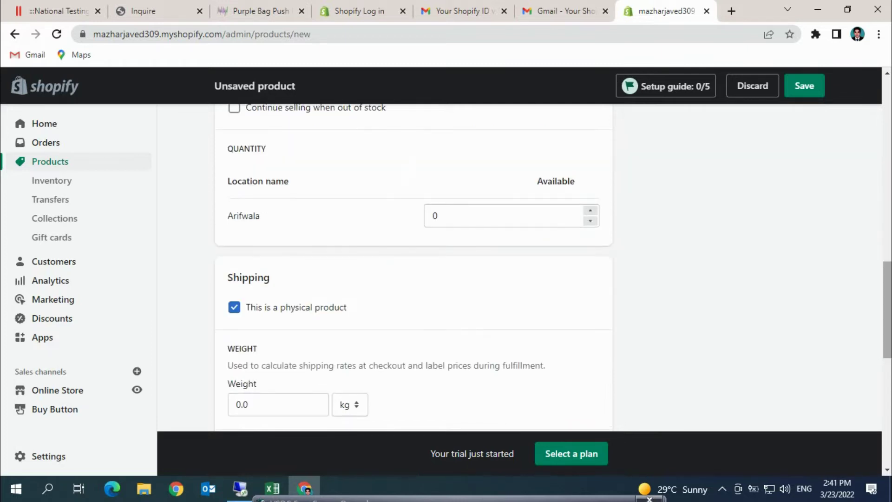
{"action": "left_click", "coordinate": [455, 216]}
{"action": "type", "text": "10"}
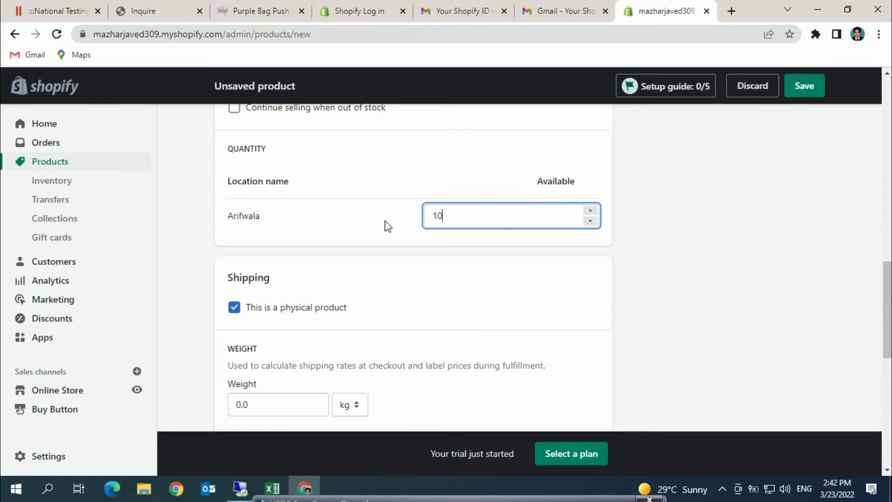
Set the product's shipping weight to 500 g and save the product.
{"action": "scroll", "coordinate": [883, 221], "scroll_direction": "down", "scroll_amount": 1}
{"action": "scroll", "coordinate": [883, 221], "scroll_direction": "down", "scroll_amount": 4}
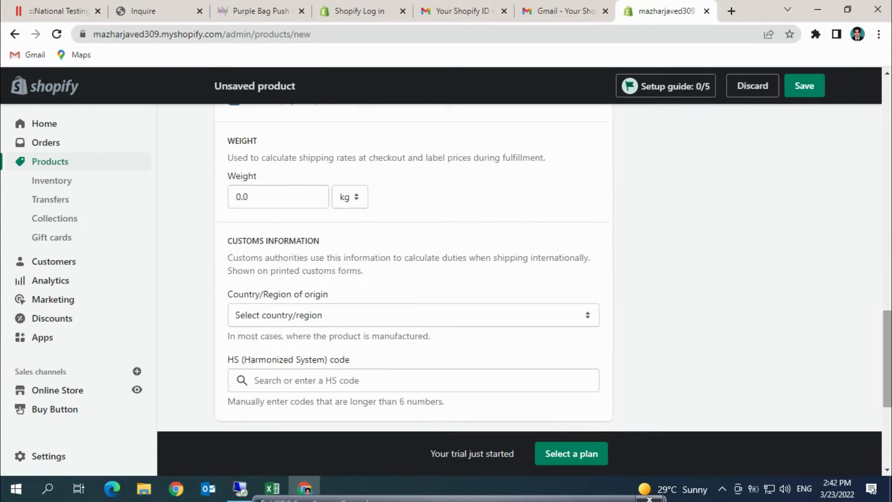
{"action": "left_click", "coordinate": [255, 196]}
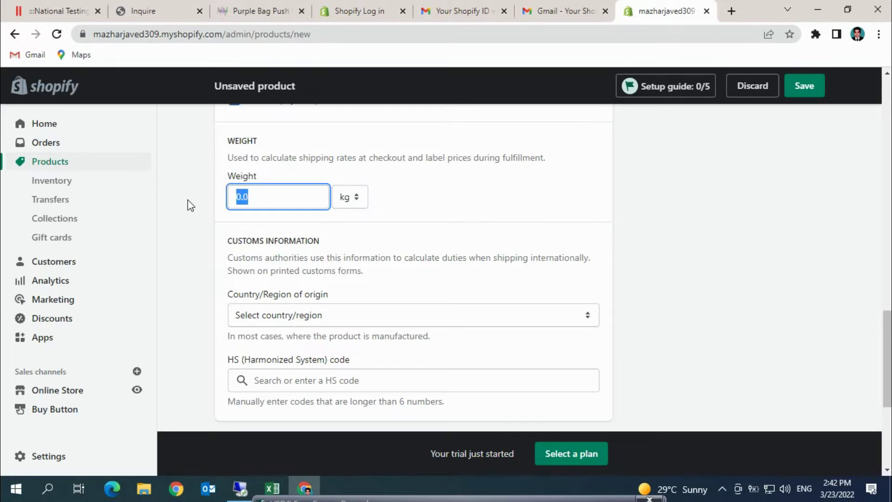
{"action": "type", "text": "500"}
{"action": "left_click", "coordinate": [359, 197]}
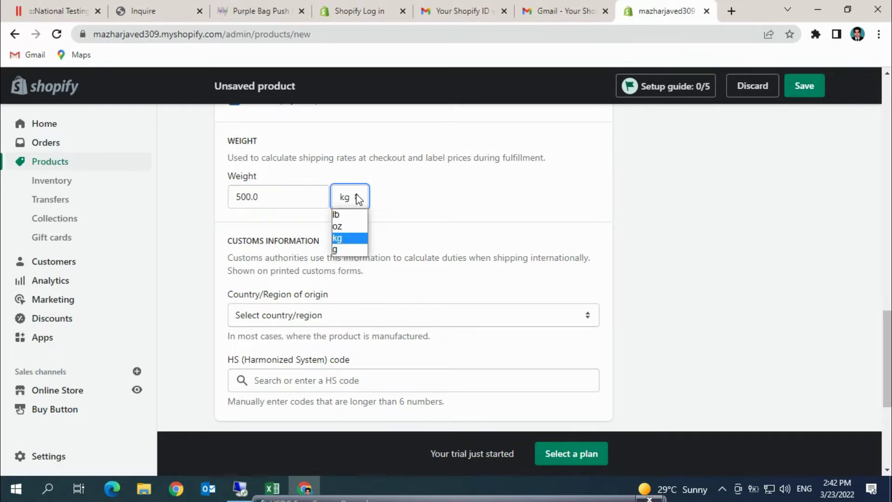
{"action": "left_click", "coordinate": [344, 249]}
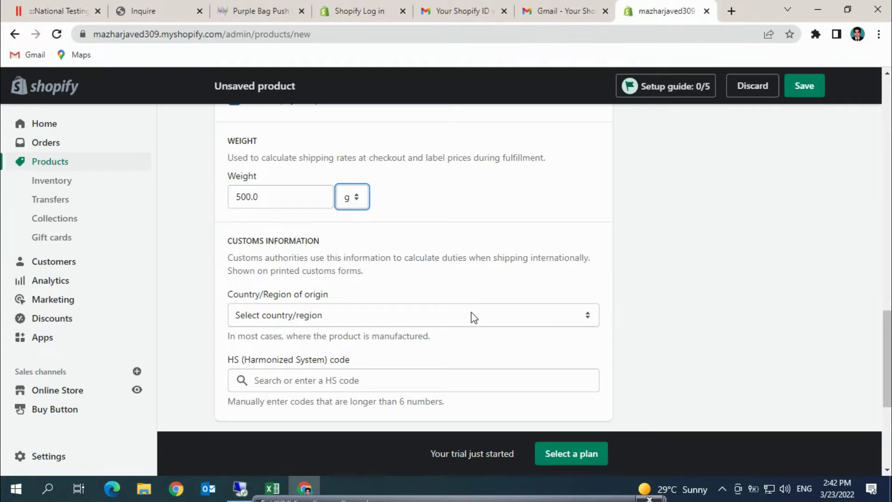
{"action": "left_click_drag", "start_coordinate": [885, 325], "coordinate": [886, 383]}
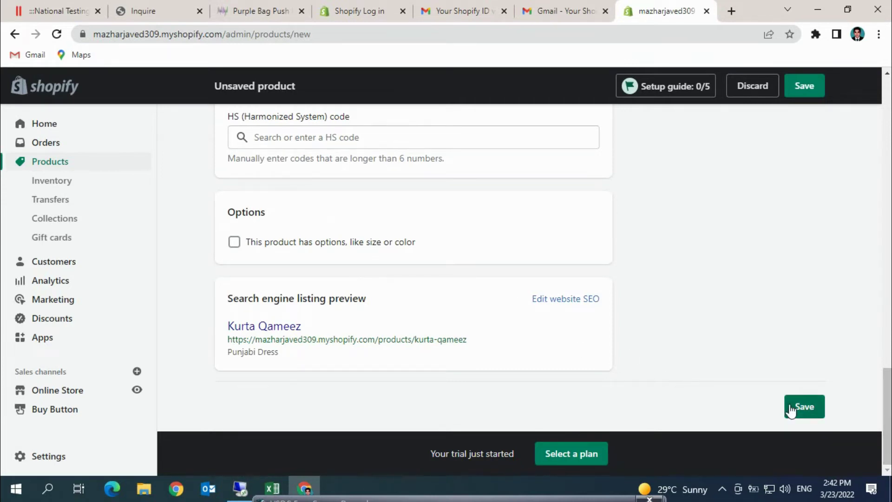
{"action": "left_click", "coordinate": [804, 409]}
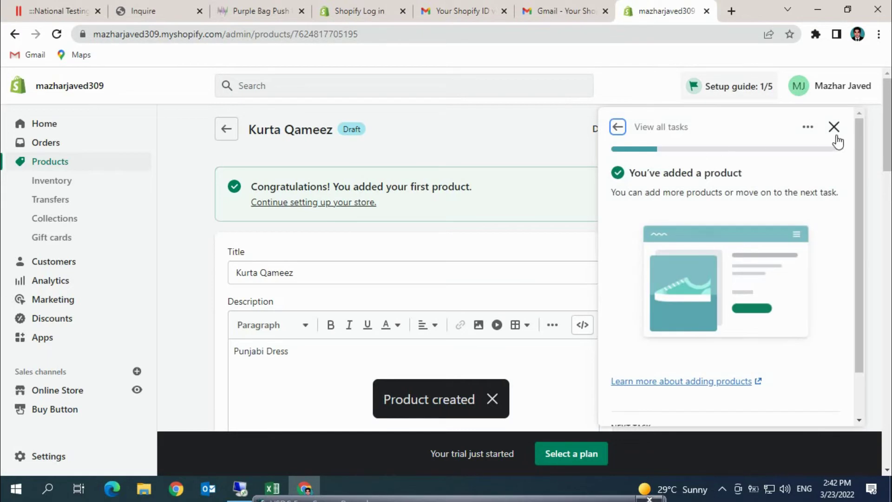
Look over the saved product page and the Customers, Discounts and Apps sections, dismissing the setup guide.
{"action": "left_click_drag", "start_coordinate": [890, 157], "coordinate": [889, 451]}
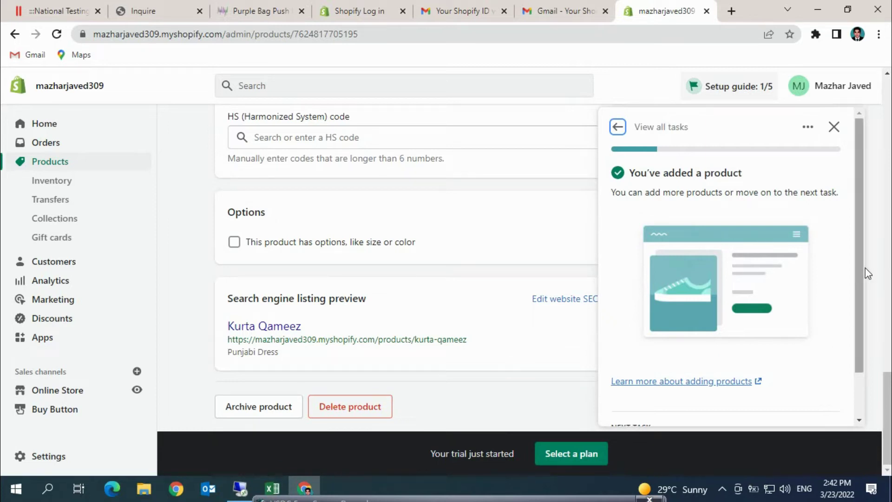
{"action": "left_click_drag", "start_coordinate": [887, 418], "coordinate": [888, 124]}
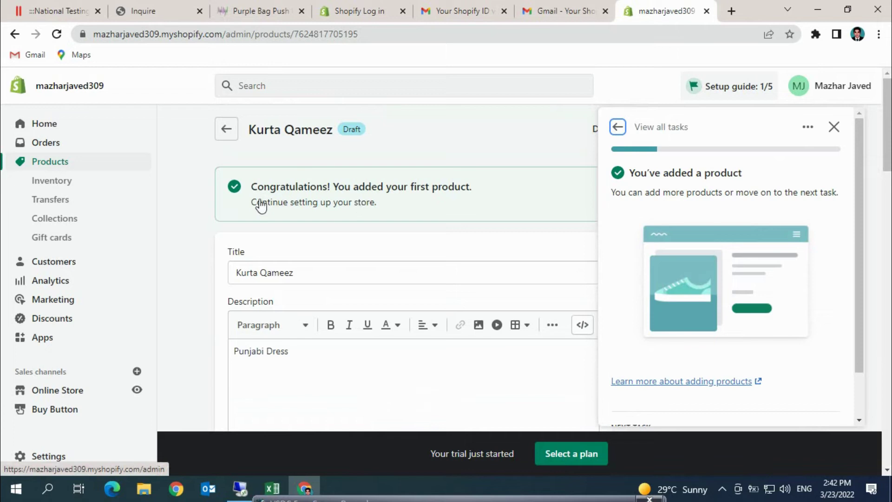
{"action": "left_click", "coordinate": [70, 262]}
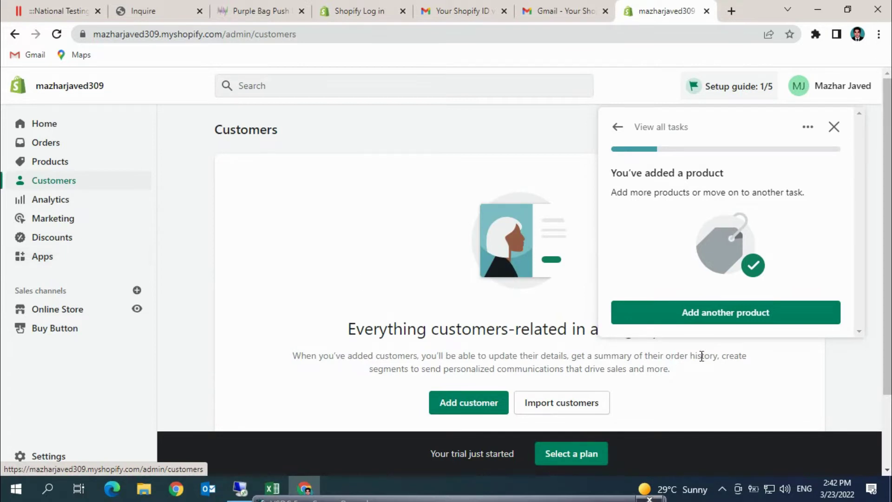
{"action": "left_click", "coordinate": [830, 125]}
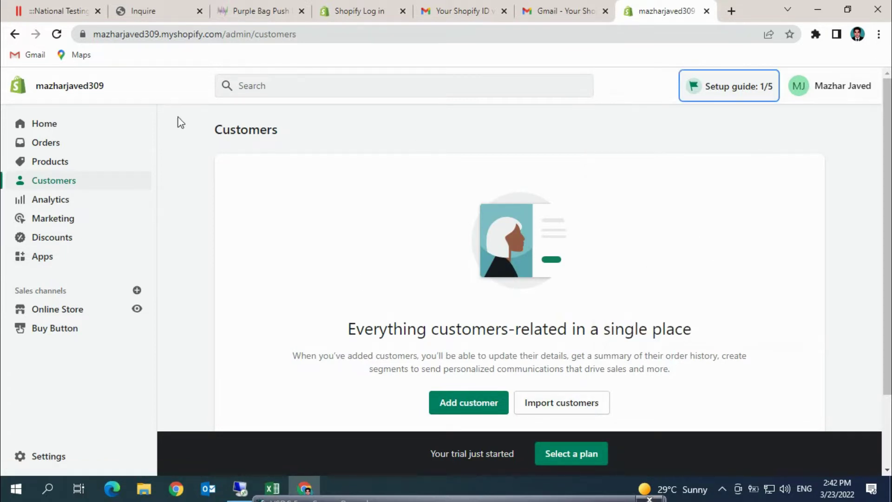
{"action": "left_click", "coordinate": [71, 88]}
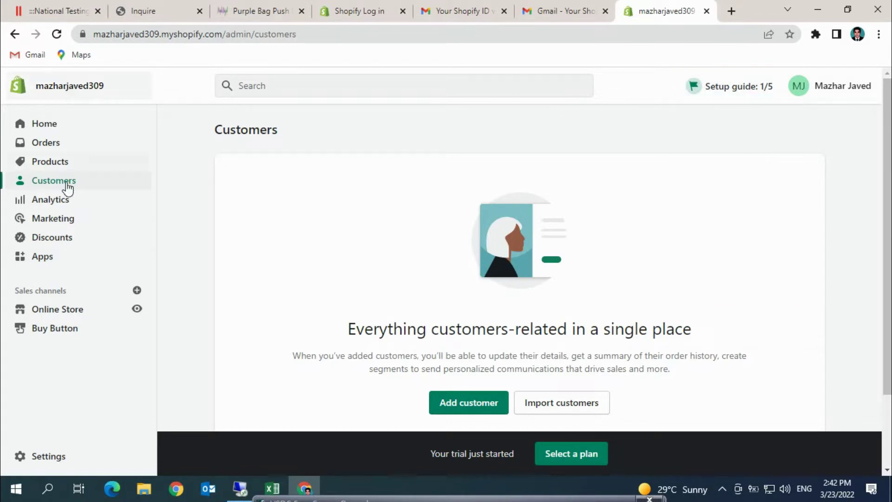
{"action": "left_click", "coordinate": [55, 239]}
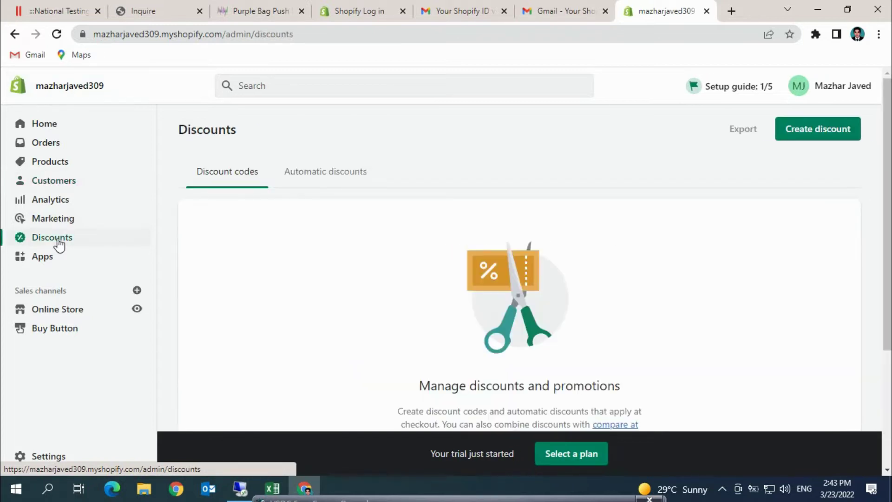
{"action": "left_click", "coordinate": [43, 260]}
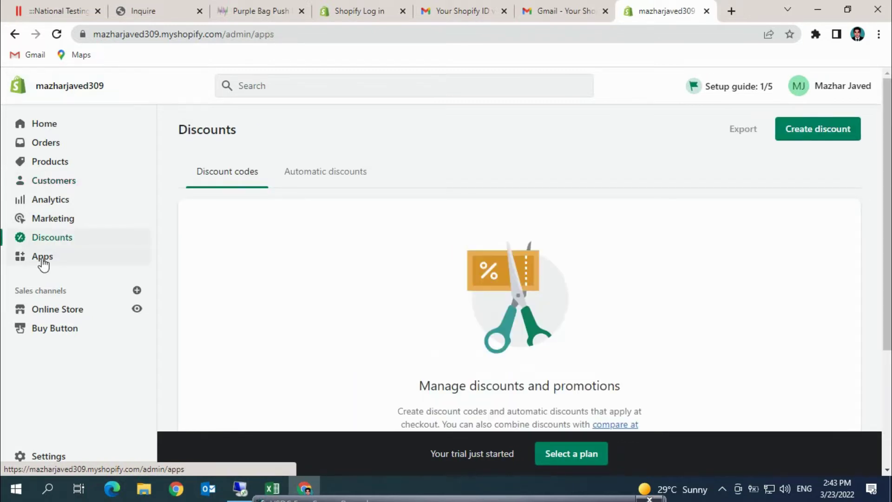
Open the online store's Themes page and review the current theme and the theme library.
{"action": "left_click", "coordinate": [55, 311]}
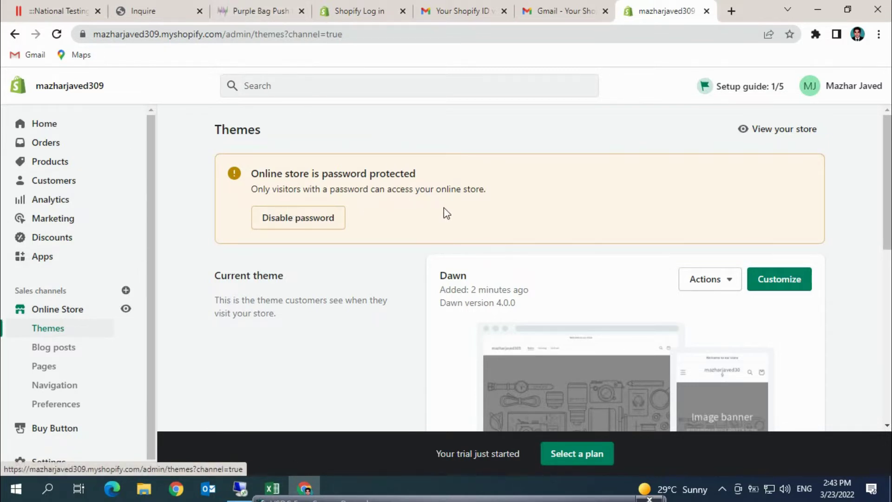
{"action": "left_click_drag", "start_coordinate": [887, 158], "coordinate": [887, 200]}
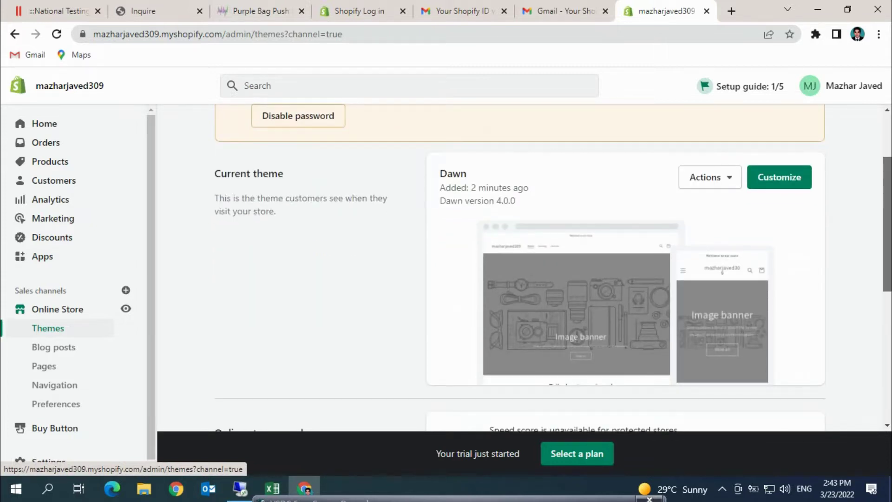
{"action": "left_click_drag", "start_coordinate": [888, 200], "coordinate": [887, 329]}
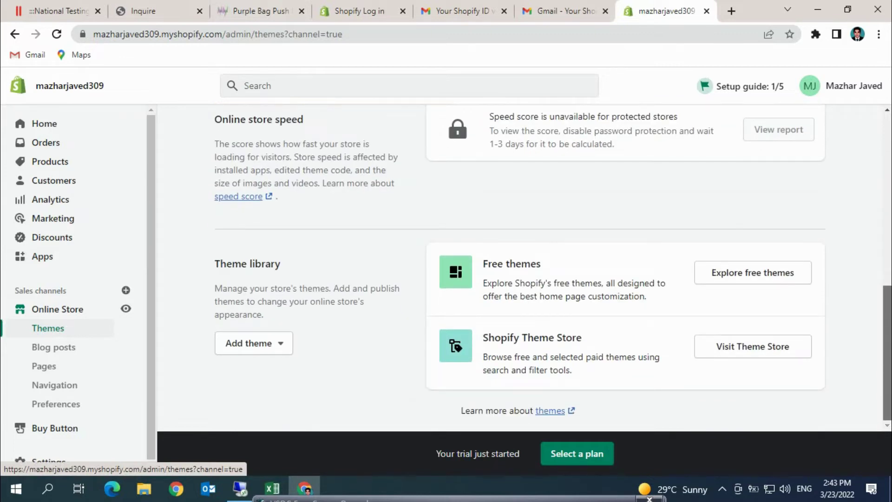
{"action": "left_click_drag", "start_coordinate": [888, 329], "coordinate": [883, 65]}
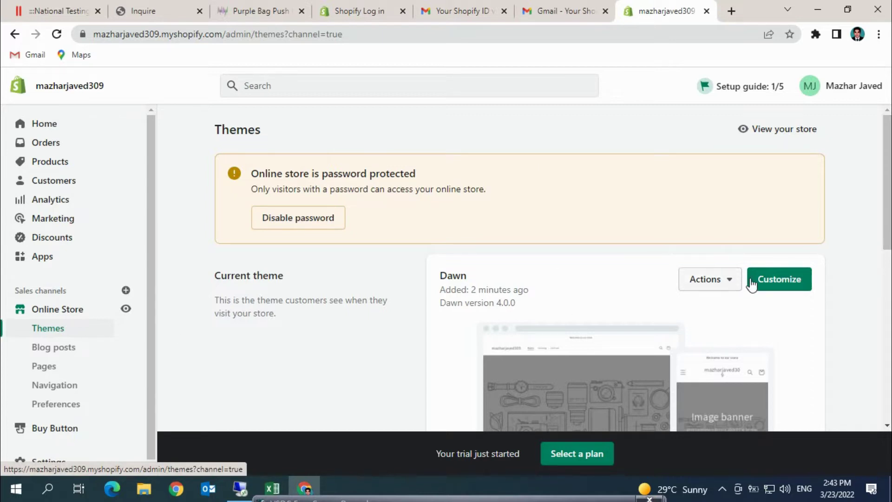
{"action": "scroll", "coordinate": [553, 264], "scroll_direction": "down", "scroll_amount": 2}
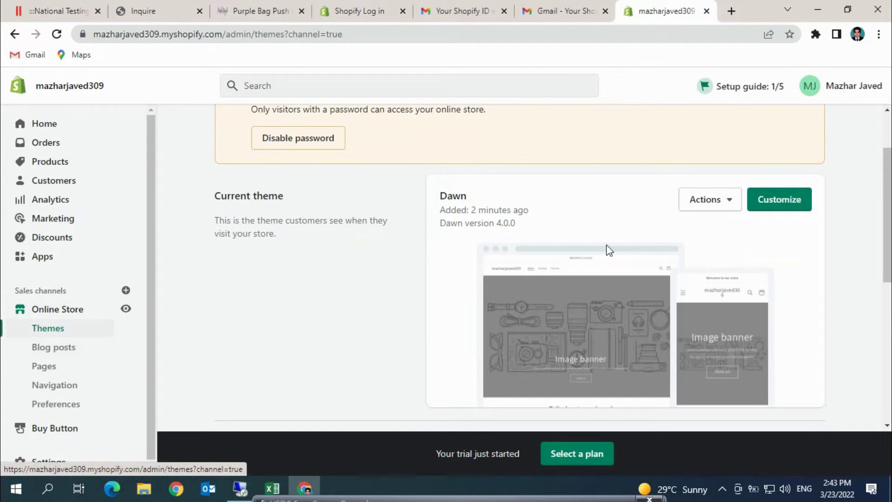
Preview the current Dawn theme and examine the storefront's home page and its product catalog.
{"action": "left_click", "coordinate": [733, 202]}
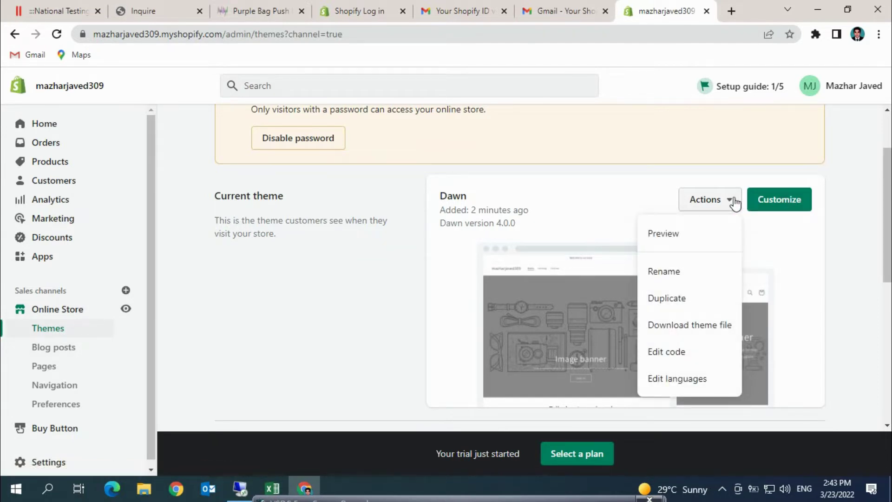
{"action": "left_click", "coordinate": [662, 236]}
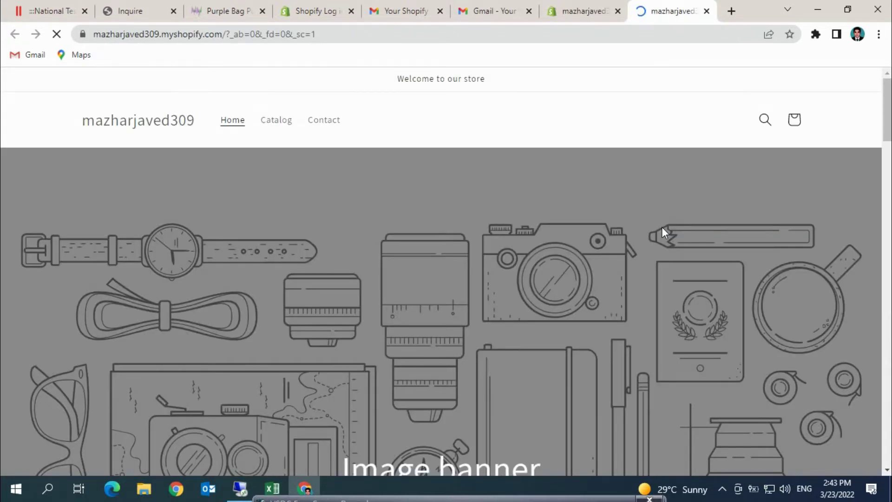
{"action": "left_click_drag", "start_coordinate": [886, 122], "coordinate": [886, 216]}
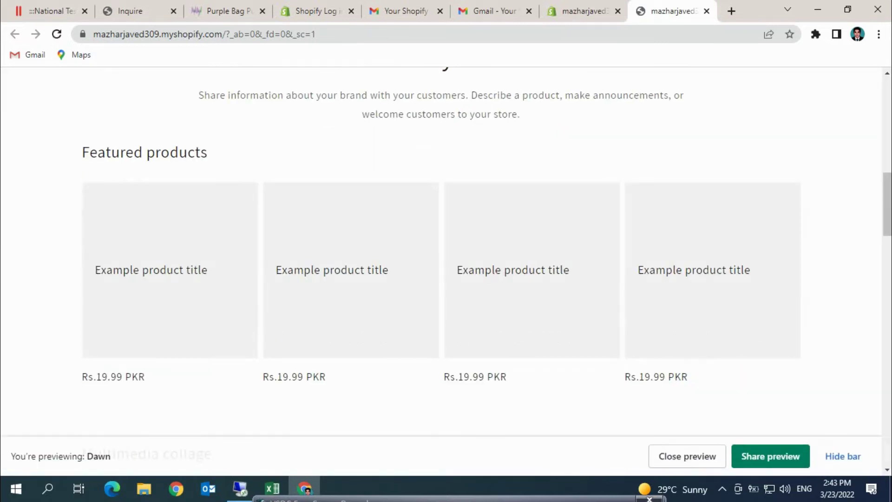
{"action": "left_click_drag", "start_coordinate": [886, 204], "coordinate": [889, 81]}
{"action": "left_click", "coordinate": [275, 124]}
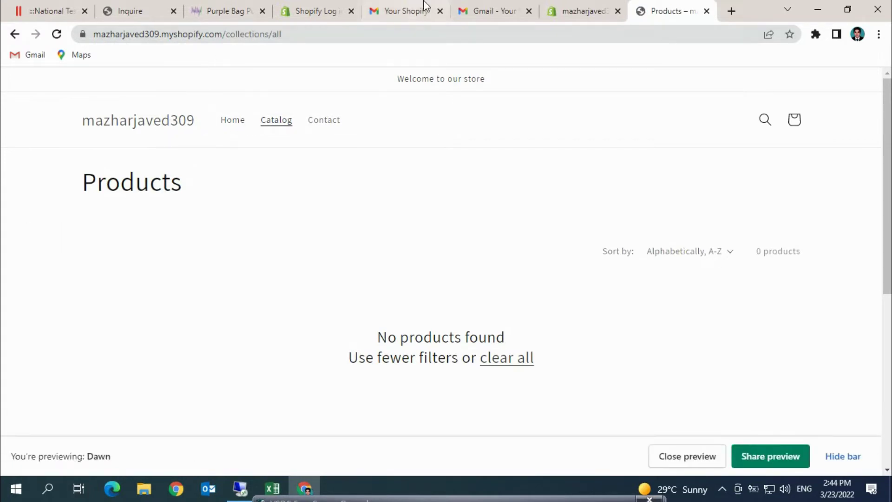
Return to the store admin and change the store name to "PinkBag" in the store details settings.
{"action": "left_click", "coordinate": [601, 18]}
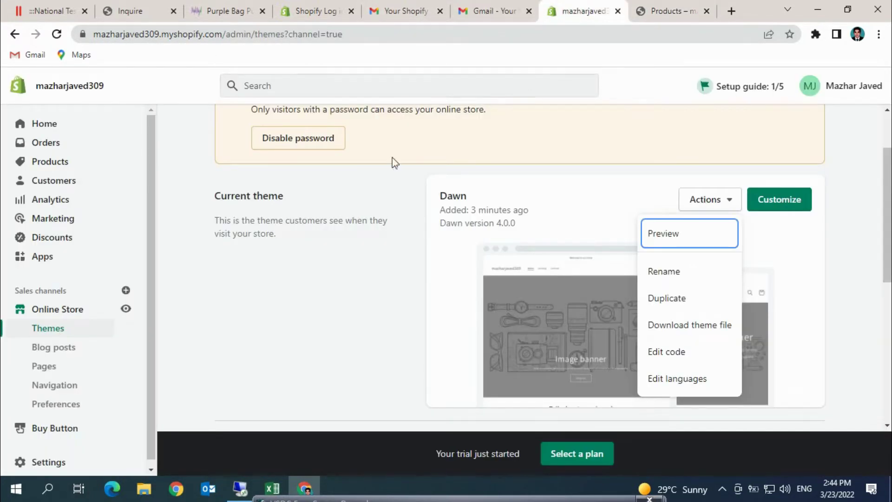
{"action": "left_click", "coordinate": [57, 464]}
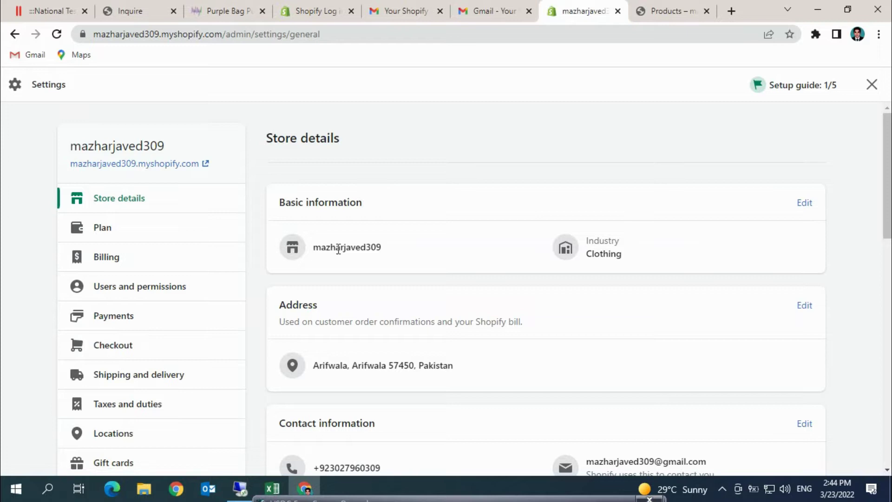
{"action": "left_click", "coordinate": [804, 203]}
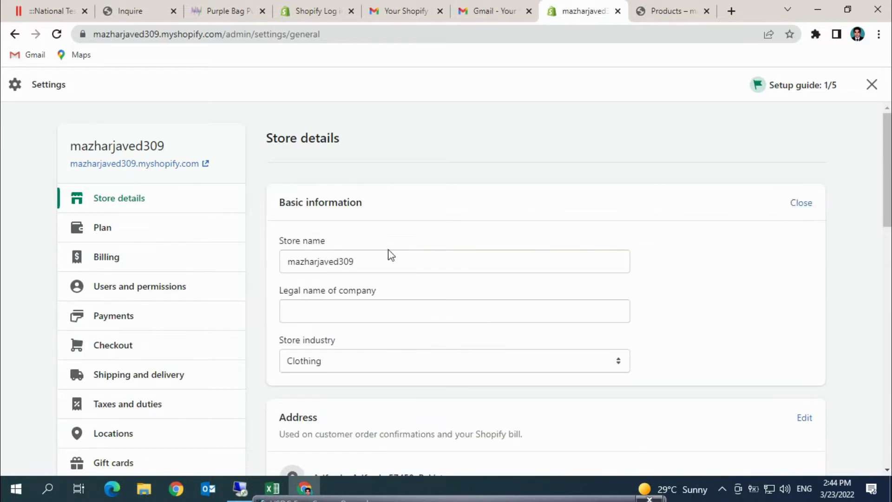
{"action": "double_click", "coordinate": [364, 260]}
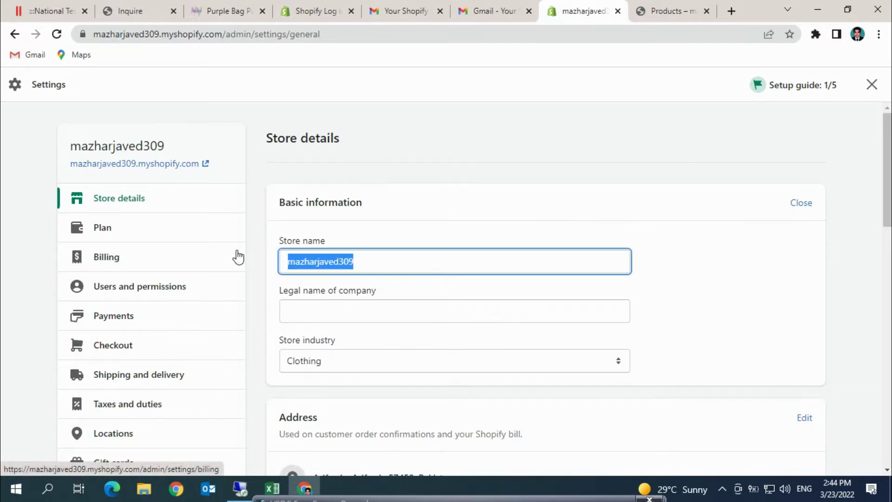
{"action": "key", "text": "BackSpace"}
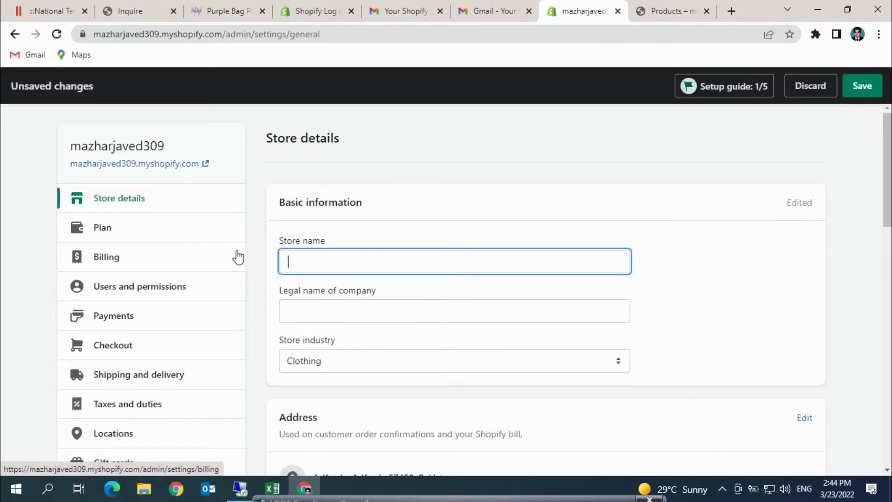
{"action": "type", "text": "Pink Bag"}
{"action": "key", "text": "ctrl+a"}
Enter "Arifwala Trading" as the legal name of the company, review the remaining store details, and save the settings.
{"action": "left_click", "coordinate": [339, 310]}
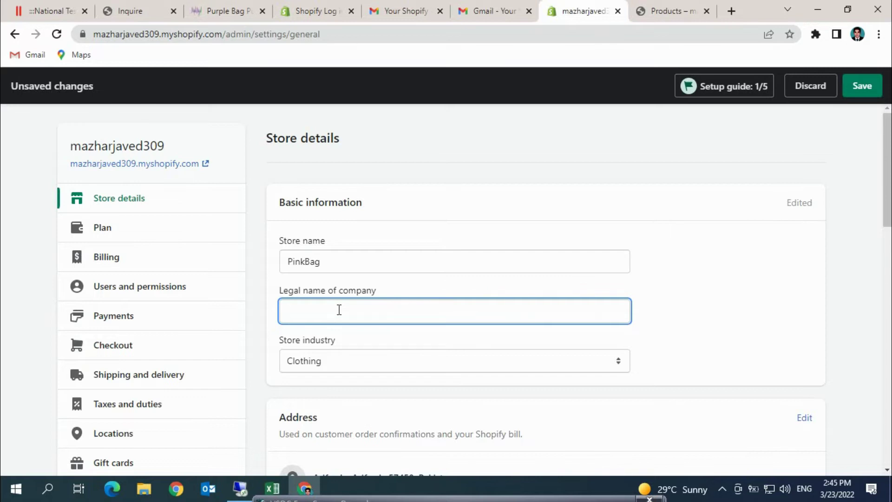
{"action": "type", "text": "Arifwala Trading"}
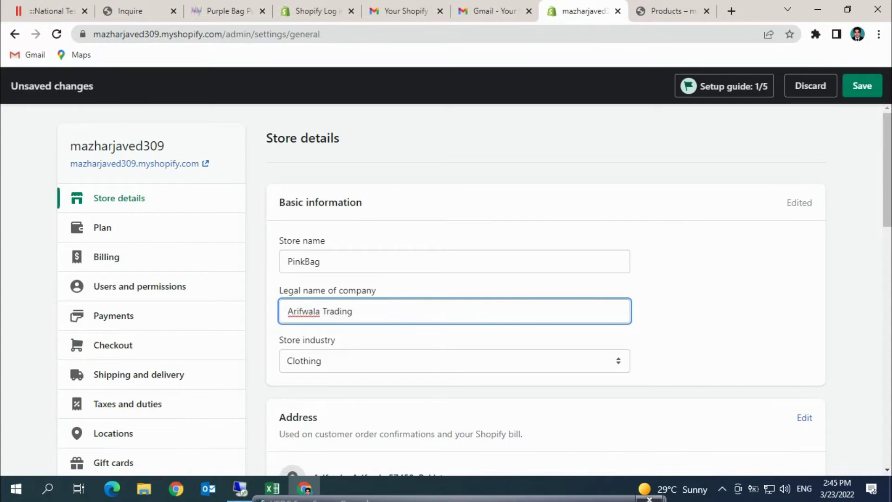
{"action": "scroll", "coordinate": [887, 170], "scroll_direction": "down", "scroll_amount": 5}
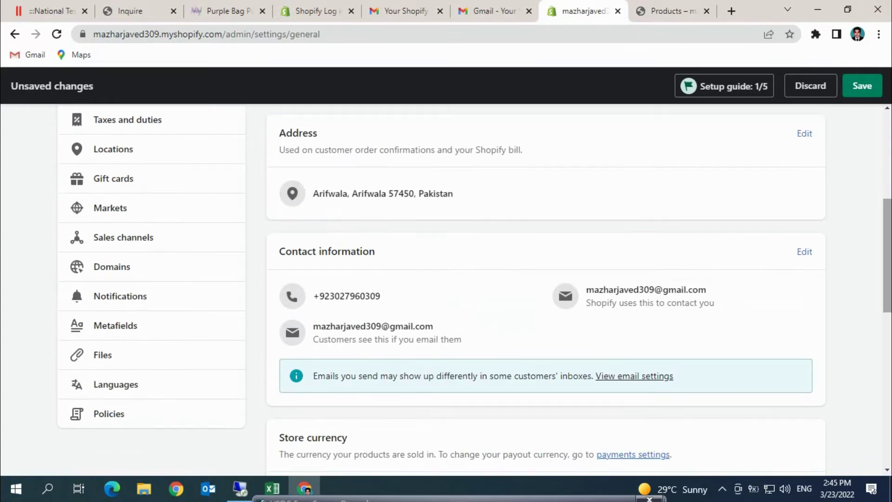
{"action": "scroll", "coordinate": [887, 237], "scroll_direction": "down", "scroll_amount": 5}
{"action": "scroll", "coordinate": [474, 289], "scroll_direction": "up", "scroll_amount": 3}
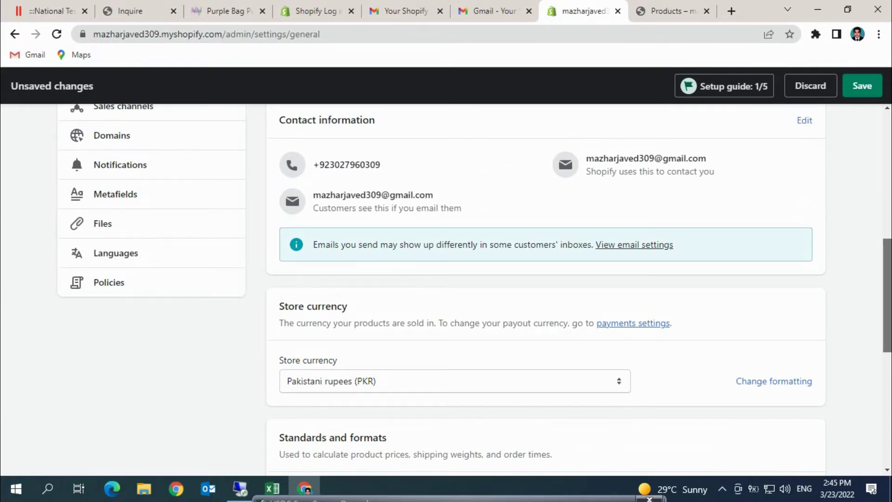
{"action": "scroll", "coordinate": [474, 289], "scroll_direction": "down", "scroll_amount": 1}
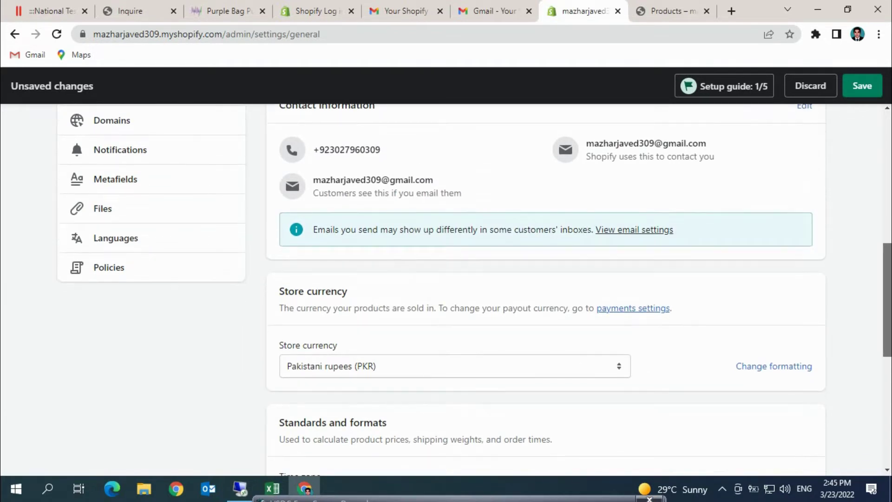
{"action": "scroll", "coordinate": [475, 289], "scroll_direction": "down", "scroll_amount": 3}
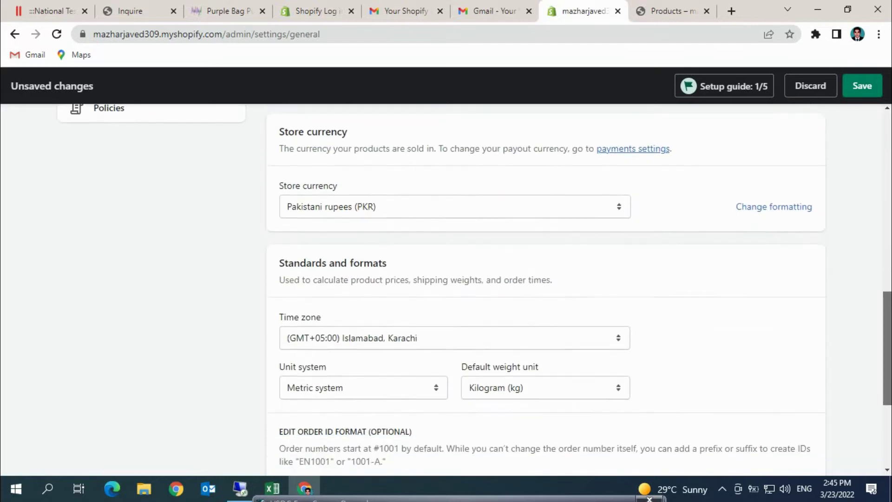
{"action": "scroll", "coordinate": [546, 288], "scroll_direction": "down", "scroll_amount": 3}
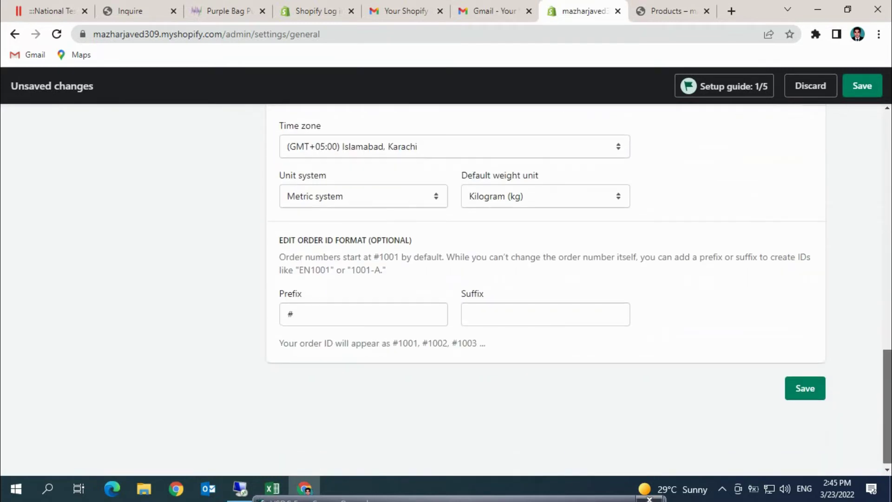
{"action": "scroll", "coordinate": [885, 178], "scroll_direction": "up", "scroll_amount": 15}
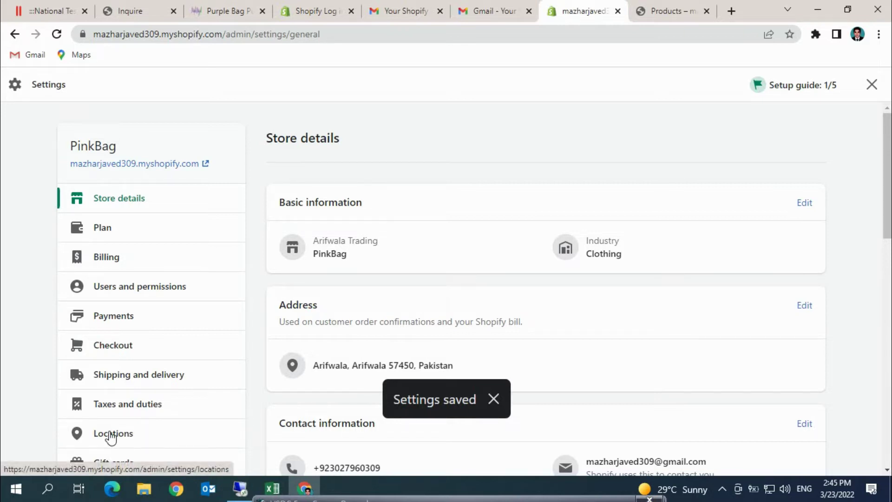
Review the store's Metafields settings and open the Domains settings.
{"action": "scroll", "coordinate": [279, 363], "scroll_direction": "down", "scroll_amount": 6}
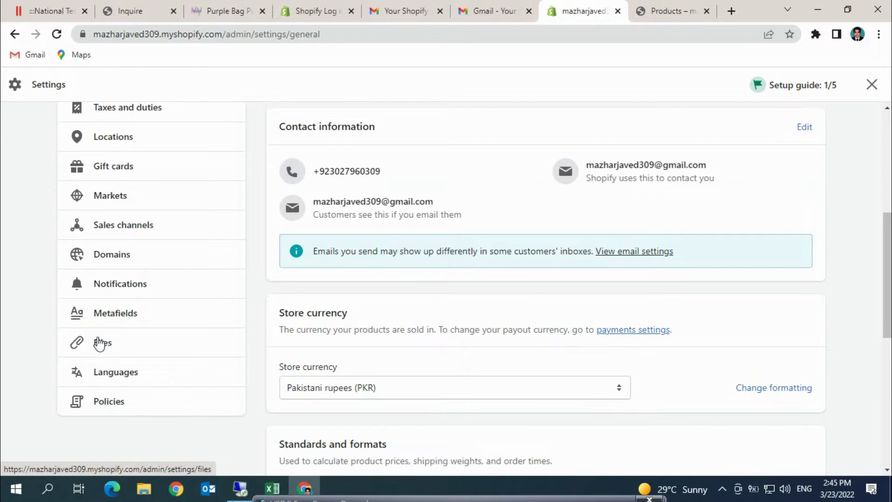
{"action": "left_click", "coordinate": [130, 315]}
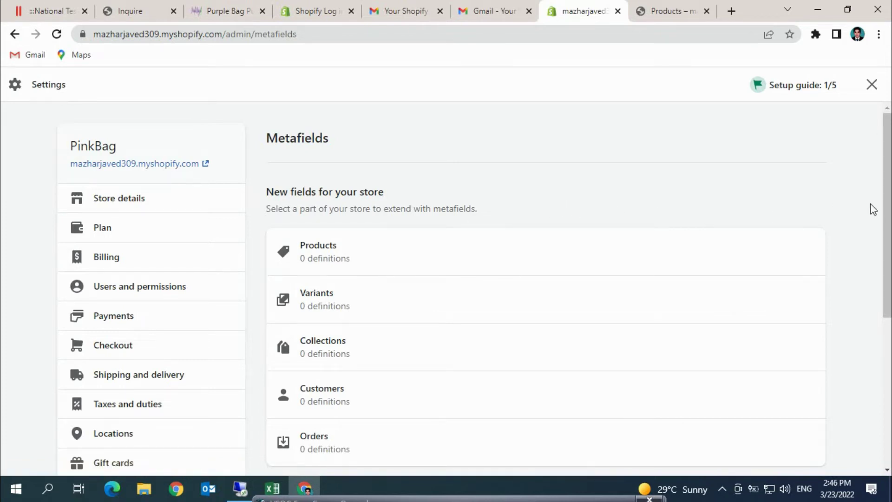
{"action": "scroll", "coordinate": [871, 204], "scroll_direction": "down", "scroll_amount": 5}
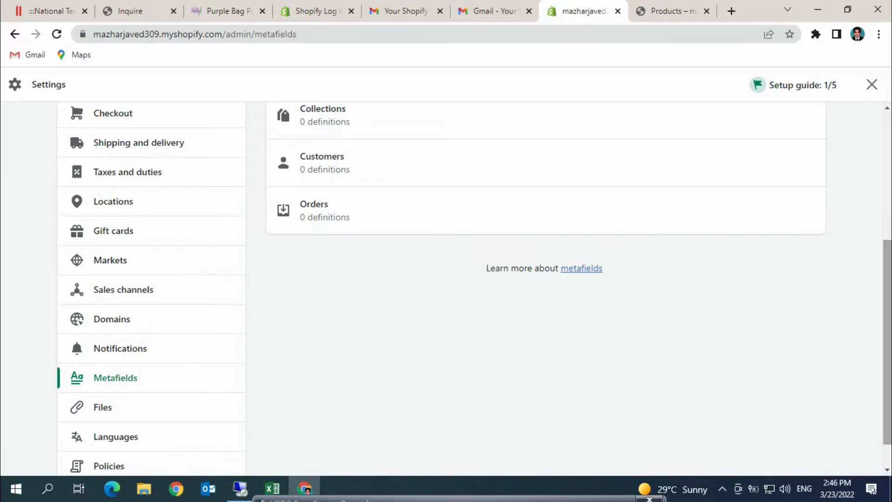
{"action": "left_click", "coordinate": [114, 319]}
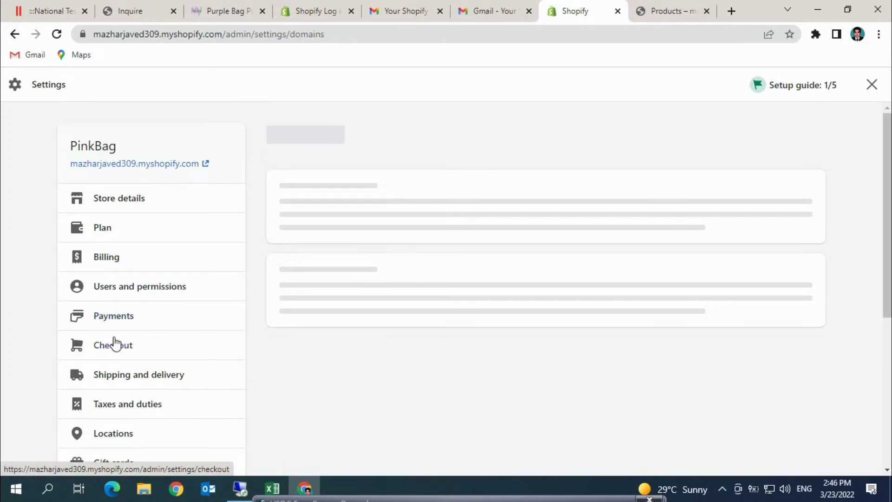
{"action": "left_click_drag", "start_coordinate": [887, 213], "coordinate": [888, 325]}
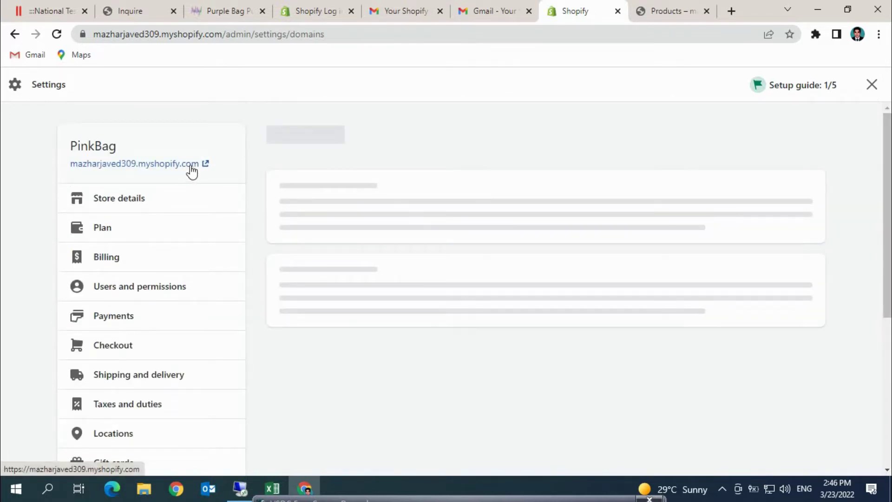
View the live storefront, close the old catalog preview tab, and return to the store's Domains settings.
{"action": "left_click", "coordinate": [142, 165]}
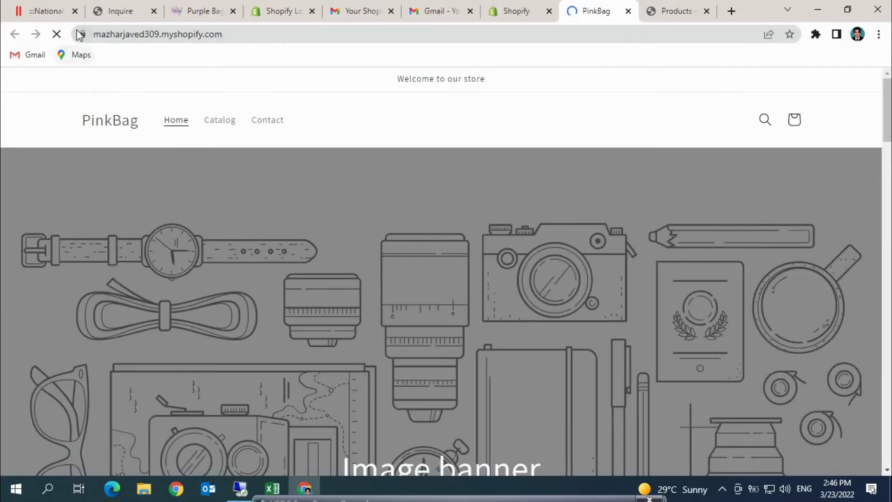
{"action": "left_click", "coordinate": [676, 12]}
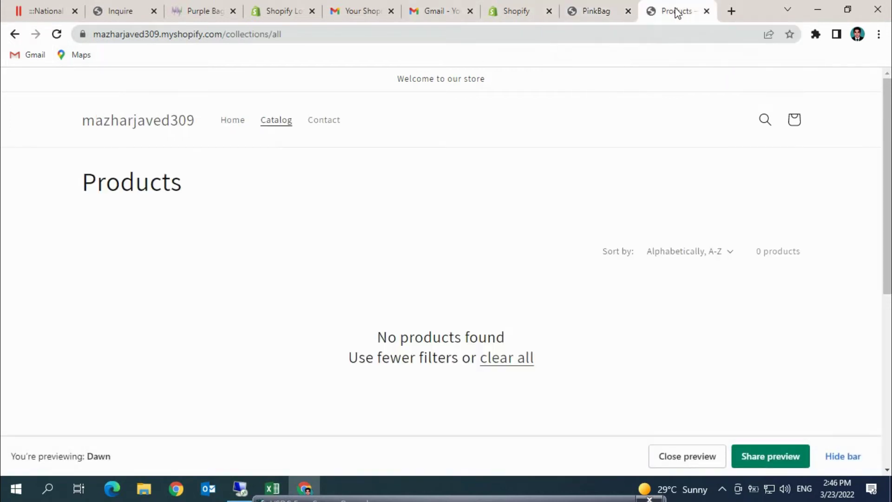
{"action": "left_click", "coordinate": [706, 11]}
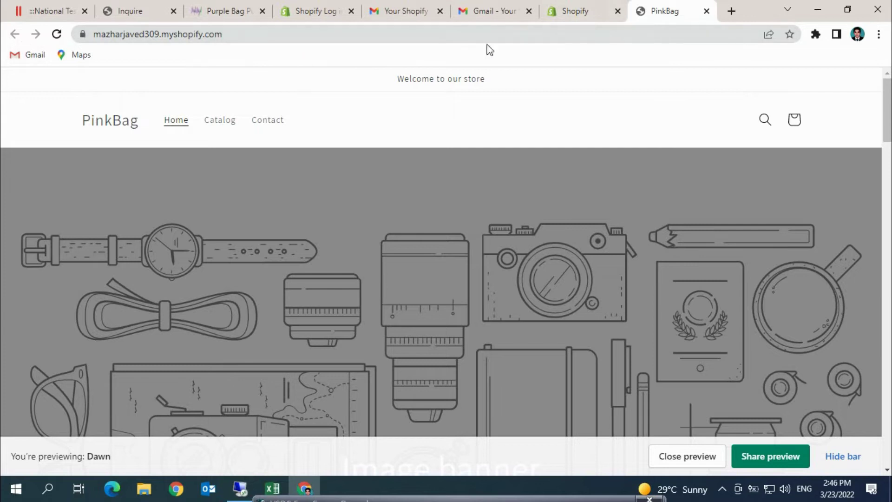
{"action": "left_click", "coordinate": [589, 10]}
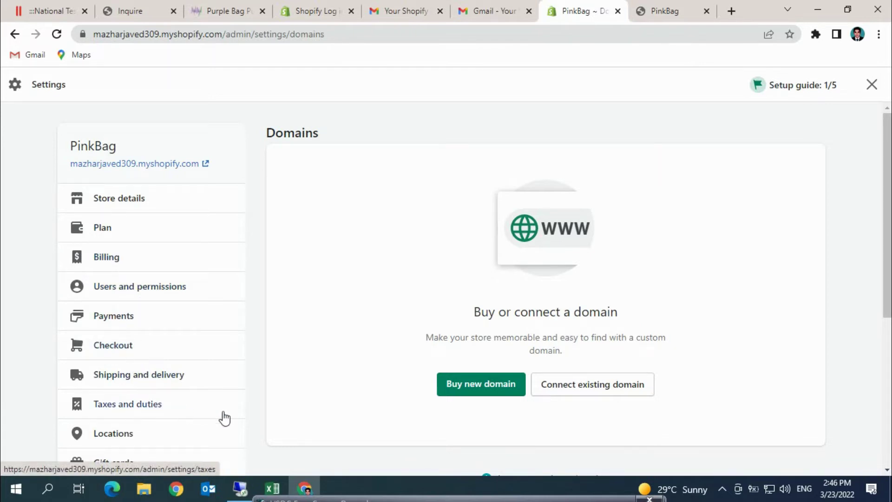
Search for the new domain "Pinkbag" to buy and review the availability and prices of its extensions.
{"action": "scroll", "coordinate": [886, 200], "scroll_direction": "down", "scroll_amount": 2}
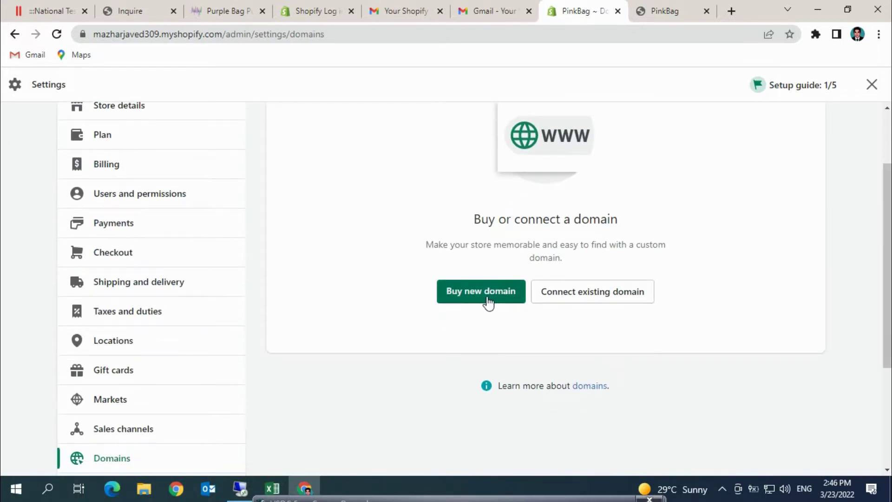
{"action": "left_click", "coordinate": [495, 301]}
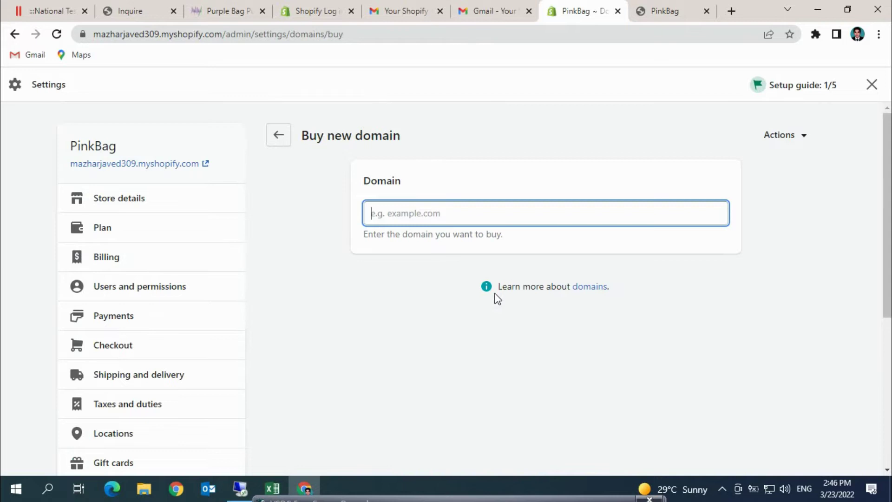
{"action": "type", "text": "Pink"}
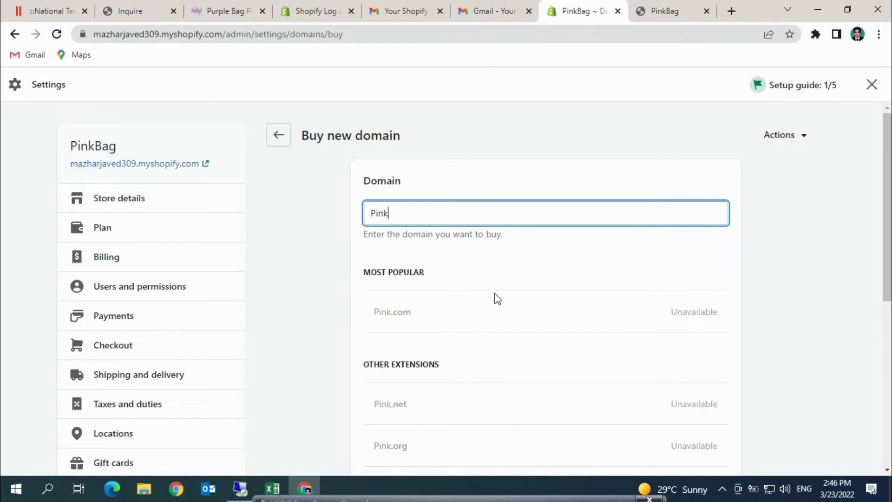
{"action": "type", "text": "bag"}
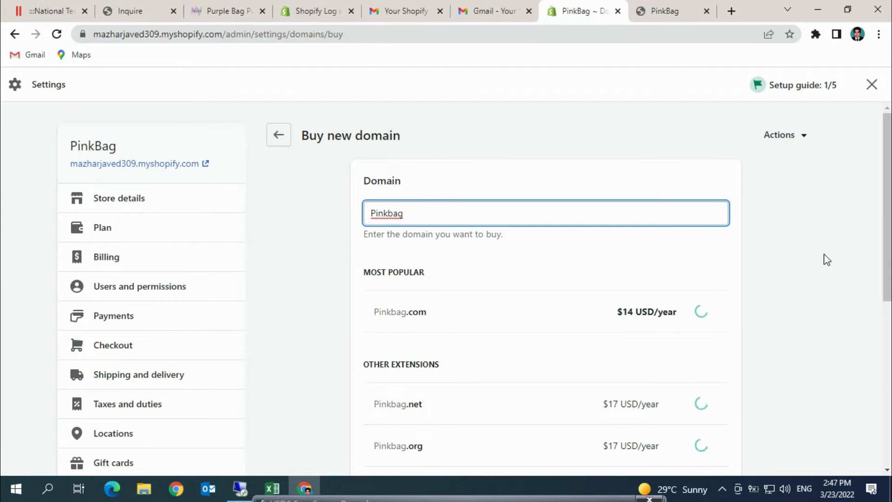
{"action": "scroll", "coordinate": [543, 288], "scroll_direction": "down", "scroll_amount": 3}
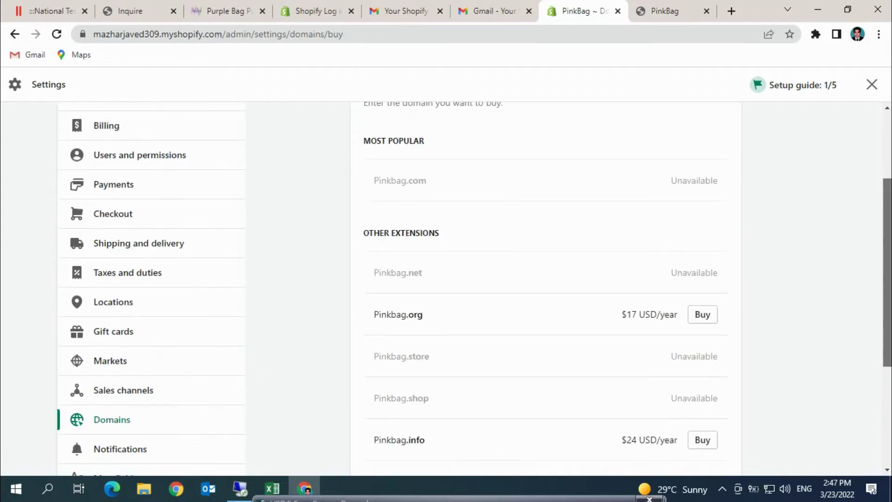
{"action": "scroll", "coordinate": [796, 311], "scroll_direction": "down", "scroll_amount": 1}
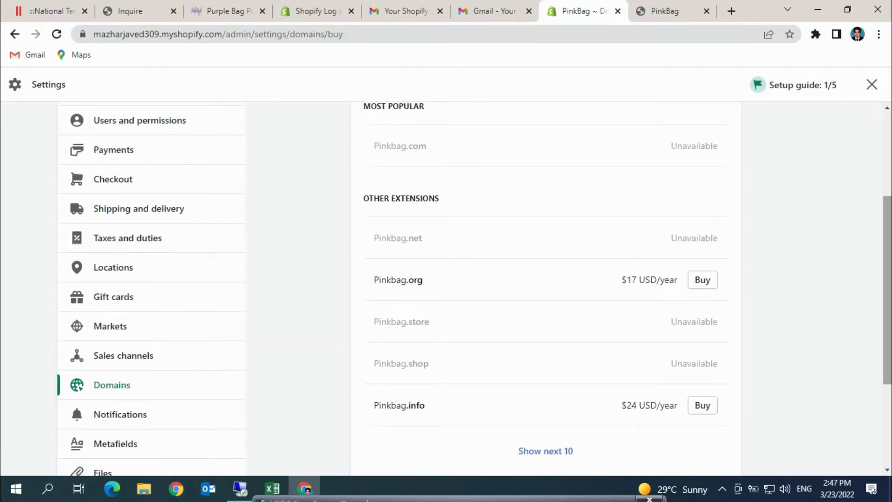
{"action": "left_click_drag", "start_coordinate": [887, 307], "coordinate": [887, 225]}
Check the domain "Pinkbag.pk" and its alternative extensions, and return to the Domains settings without buying.
{"action": "left_click", "coordinate": [436, 216]}
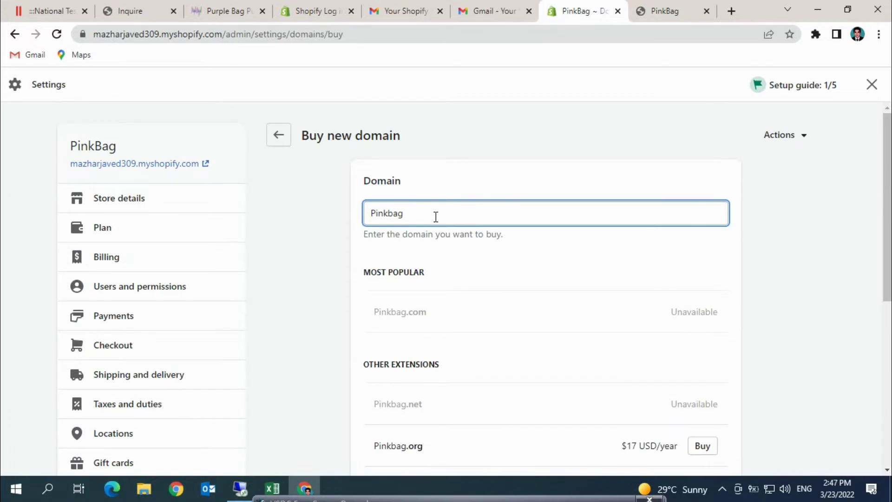
{"action": "type", "text": ".pk"}
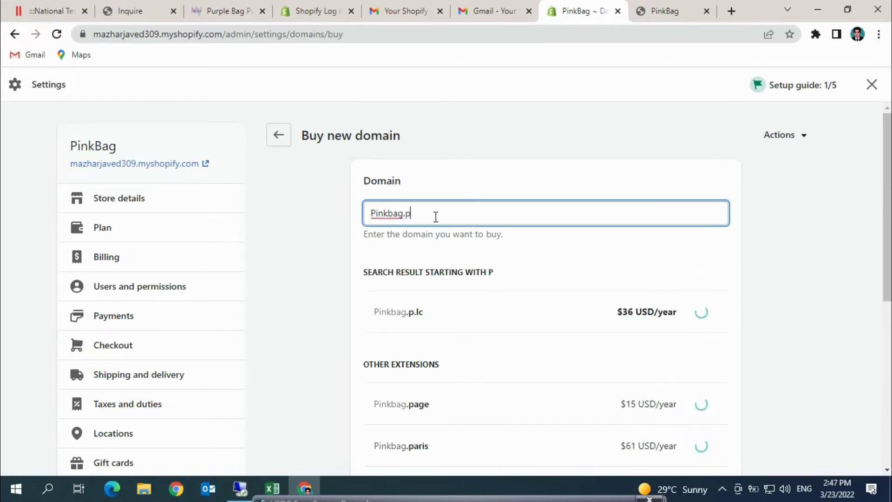
{"action": "left_click_drag", "start_coordinate": [888, 209], "coordinate": [888, 280]}
{"action": "scroll", "coordinate": [546, 288], "scroll_direction": "down", "scroll_amount": 3}
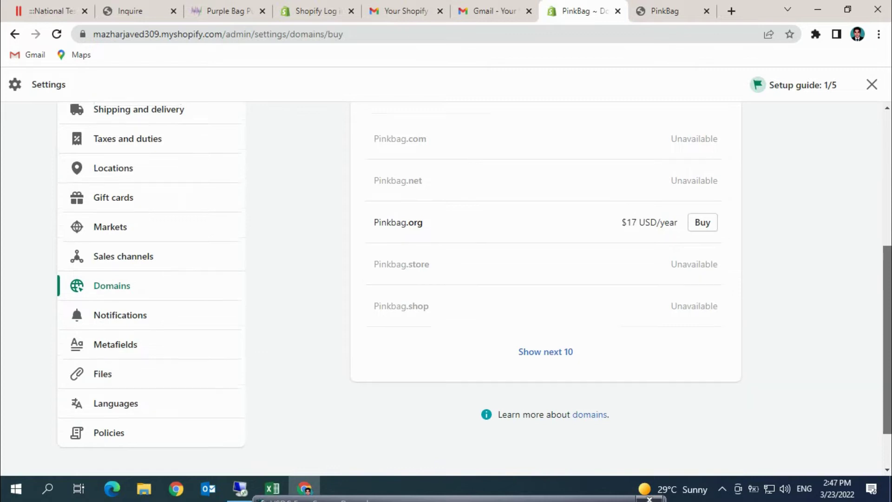
{"action": "scroll", "coordinate": [516, 346], "scroll_direction": "up", "scroll_amount": 6}
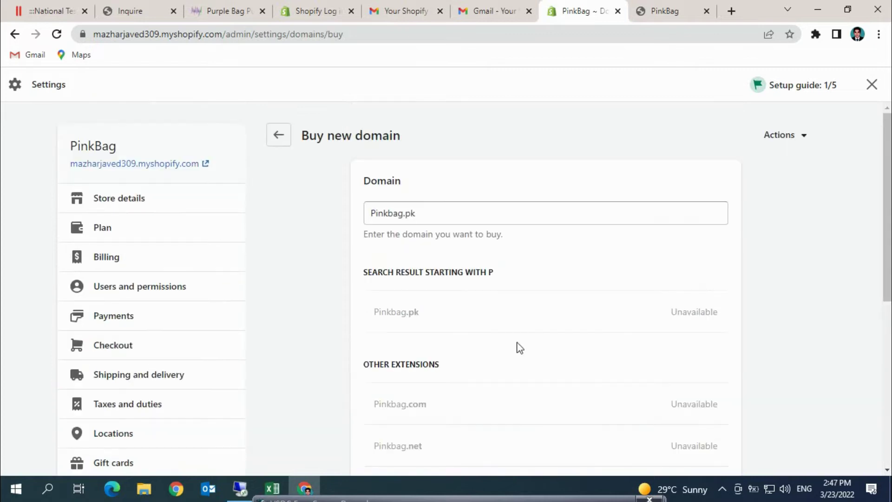
{"action": "left_click", "coordinate": [279, 136]}
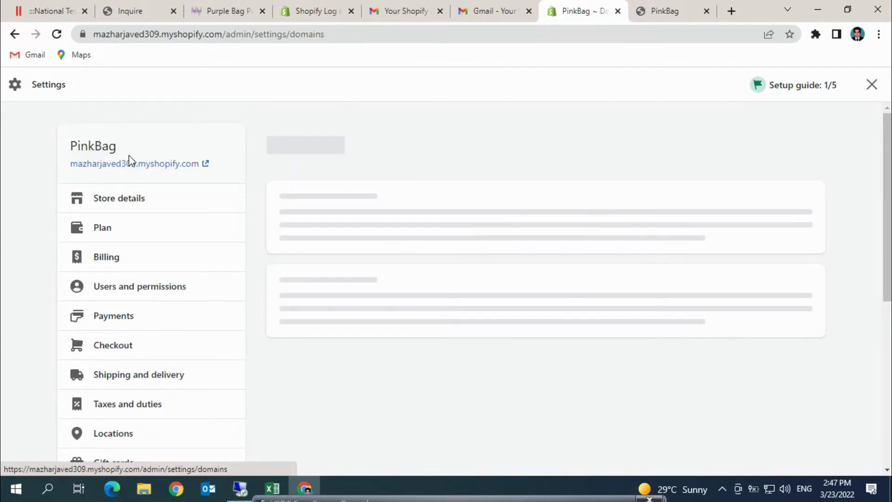
Reopen the storefront from the settings, go back to the admin, and close both storefront tabs.
{"action": "left_click", "coordinate": [186, 163]}
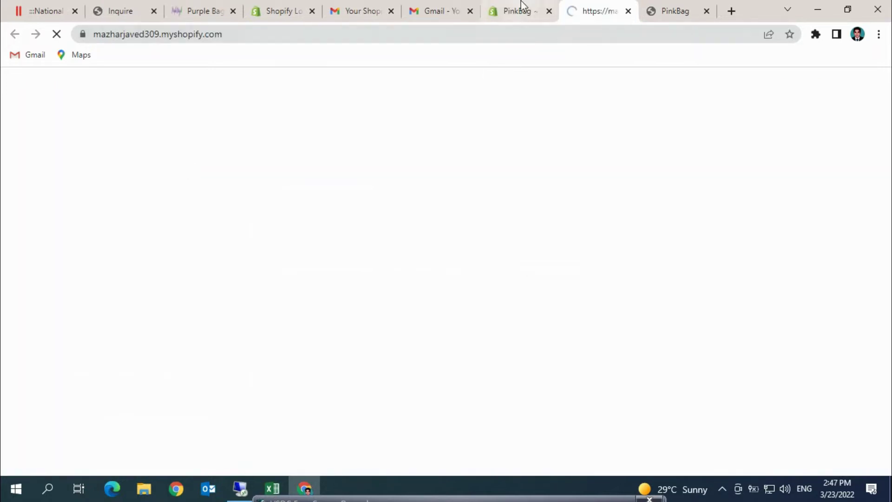
{"action": "left_click", "coordinate": [517, 11]}
{"action": "left_click", "coordinate": [628, 11]}
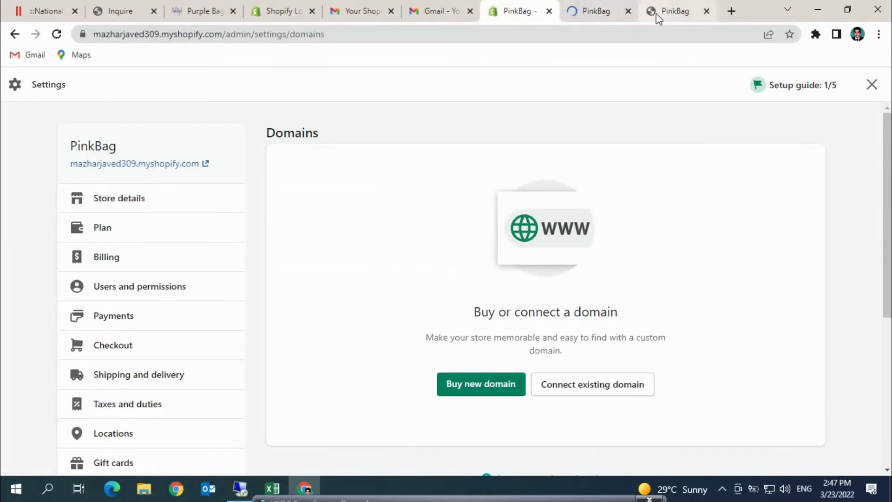
{"action": "left_click", "coordinate": [628, 11]}
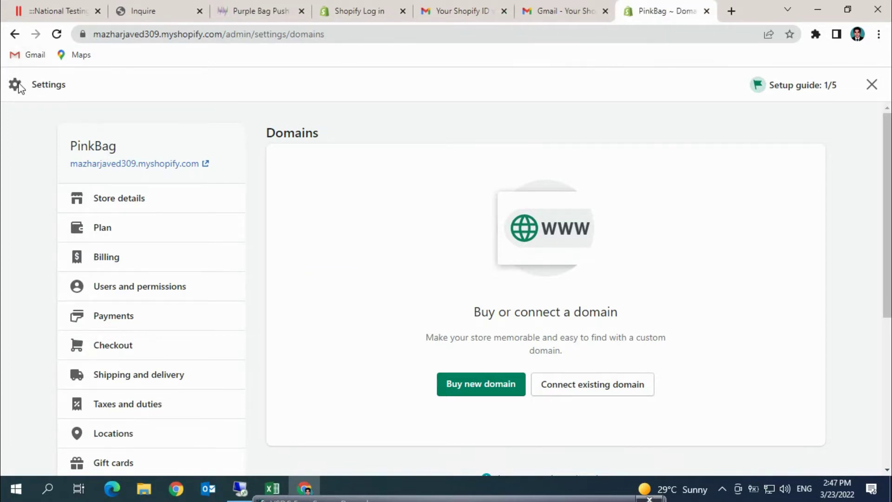
{"action": "left_click", "coordinate": [15, 34]}
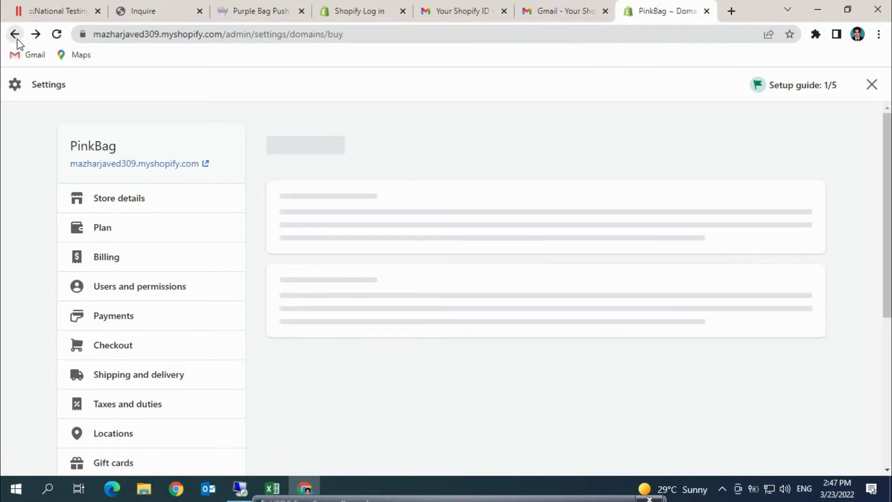
{"action": "left_click", "coordinate": [15, 37]}
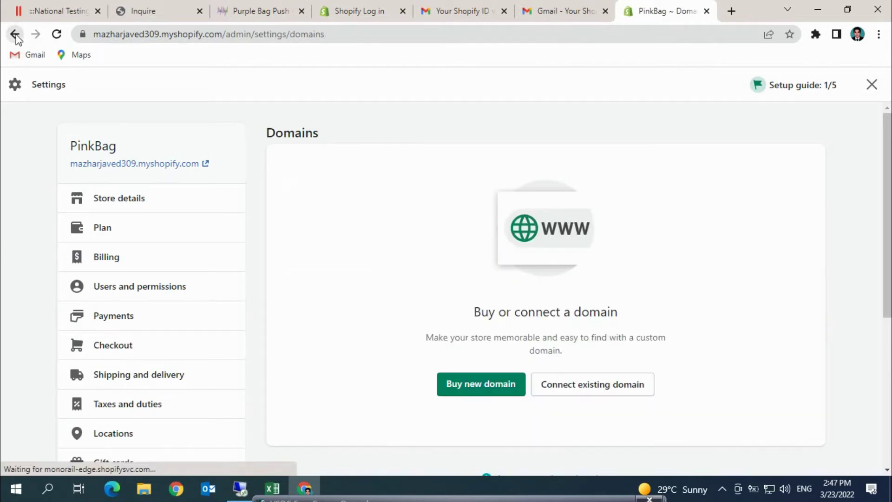
Close the leftover Shopify login and Inquire tabs and return to the store's Domains settings.
{"action": "left_click", "coordinate": [380, 8]}
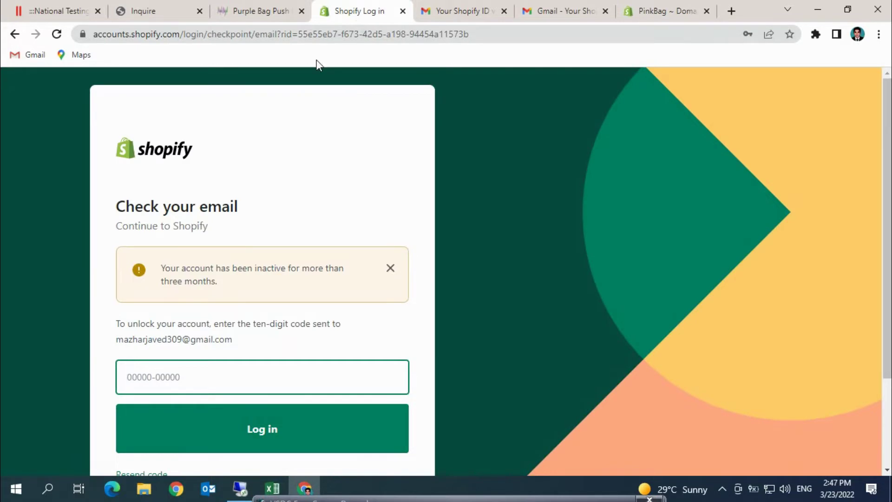
{"action": "left_click", "coordinate": [403, 10]}
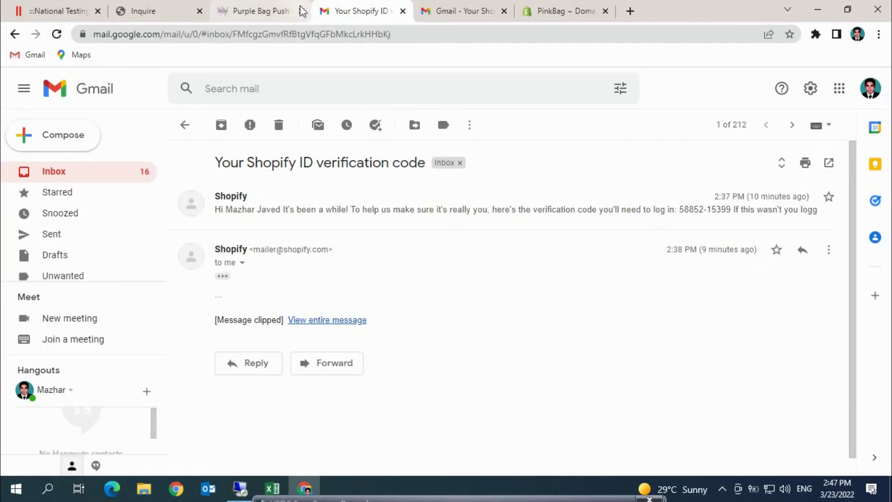
{"action": "left_click", "coordinate": [199, 11]}
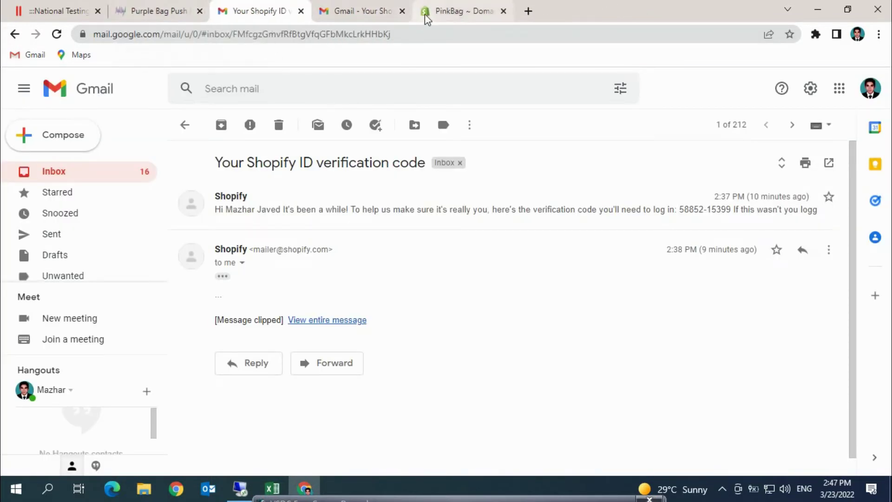
{"action": "left_click", "coordinate": [426, 14]}
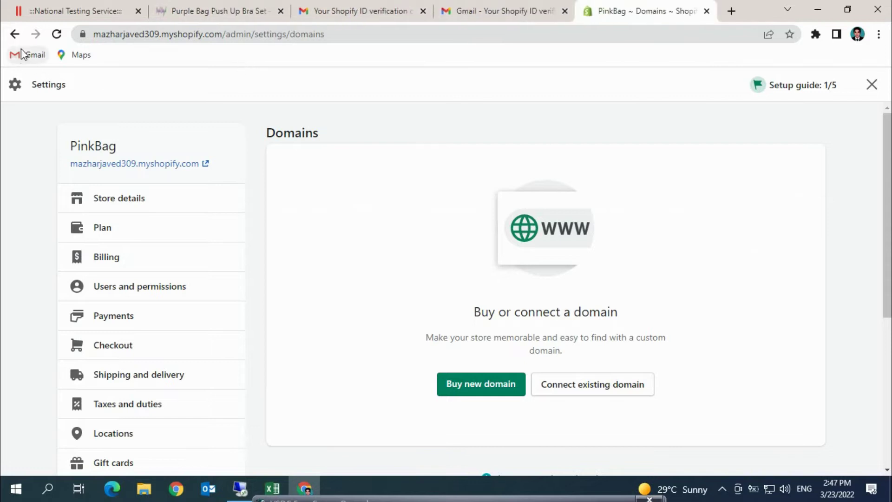
Load the store admin's home page by removing "/settings/domains" from the page address.
{"action": "left_click", "coordinate": [16, 35]}
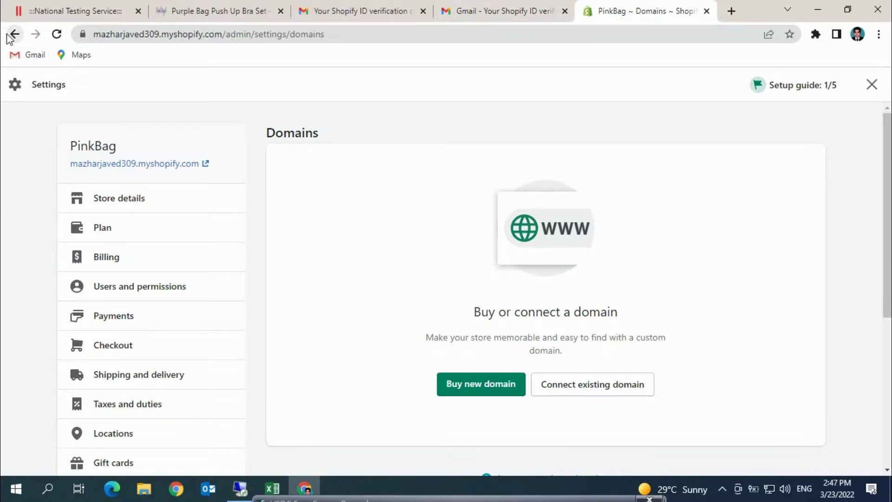
{"action": "left_click", "coordinate": [301, 38]}
{"action": "left_click_drag", "start_coordinate": [371, 31], "coordinate": [288, 29]}
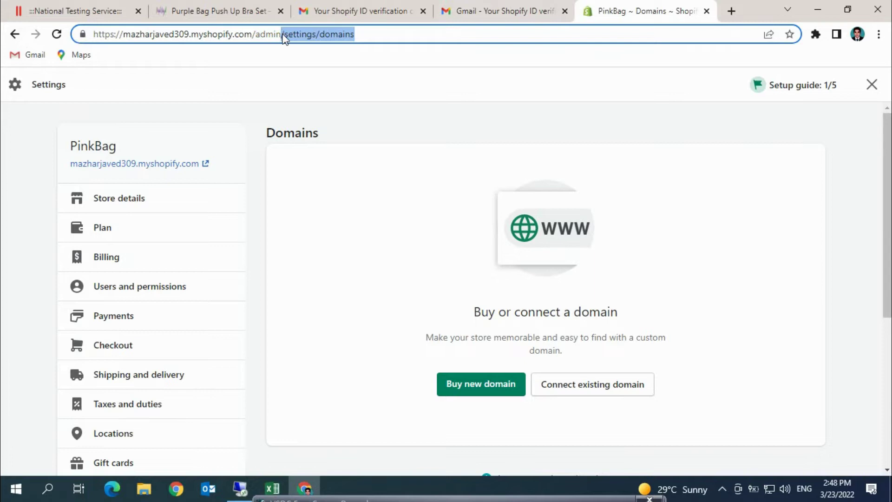
{"action": "key", "text": "Return"}
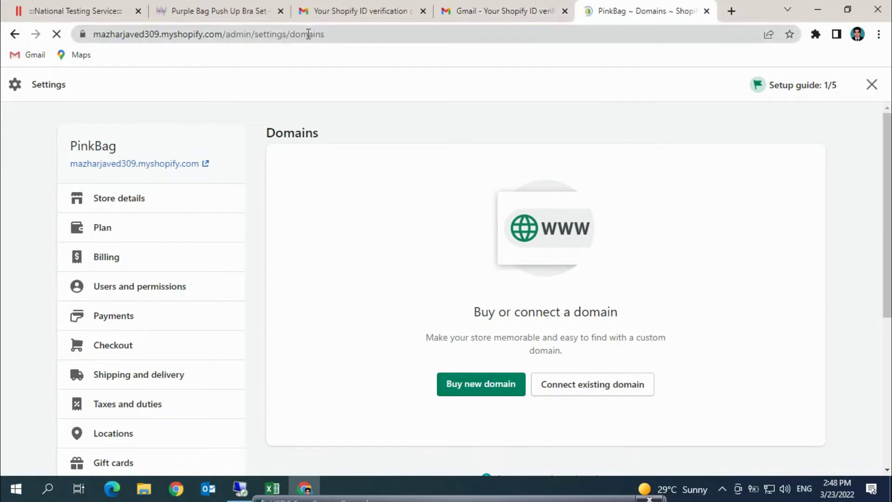
{"action": "left_click", "coordinate": [326, 35]}
{"action": "left_click_drag", "start_coordinate": [349, 33], "coordinate": [281, 33]}
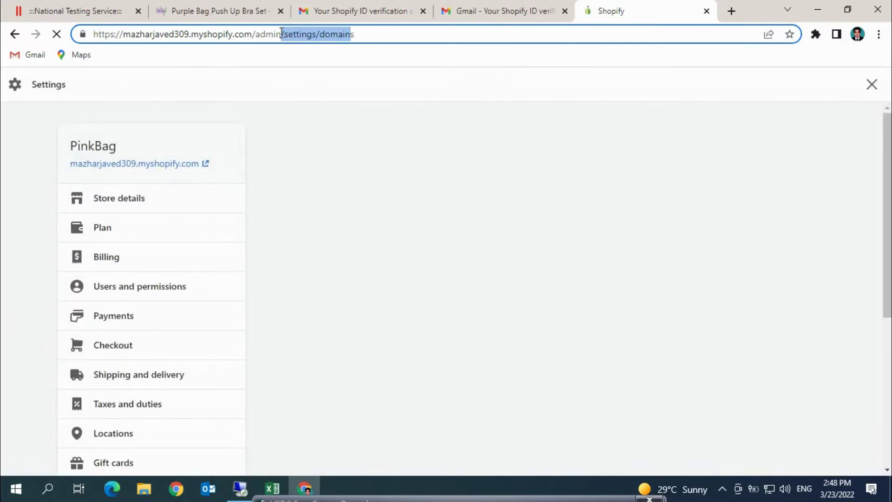
{"action": "key", "text": "BackSpace"}
{"action": "key", "text": "BackSpace"}
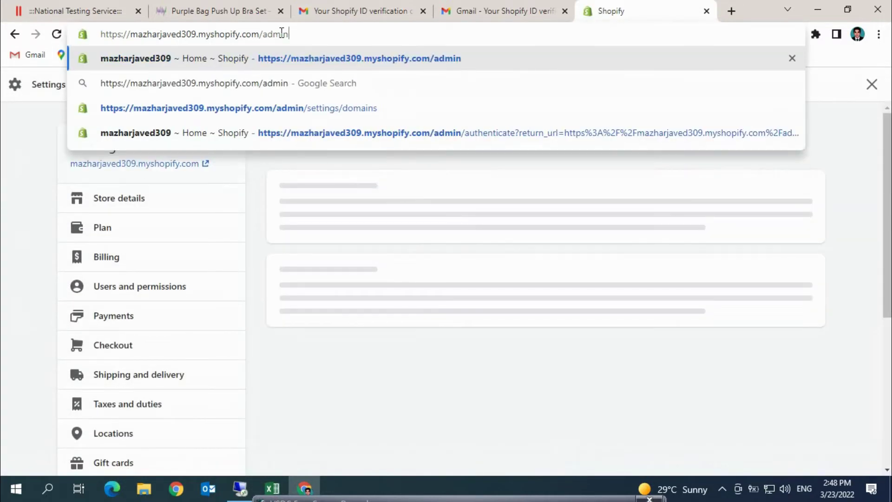
{"action": "key", "text": "Return"}
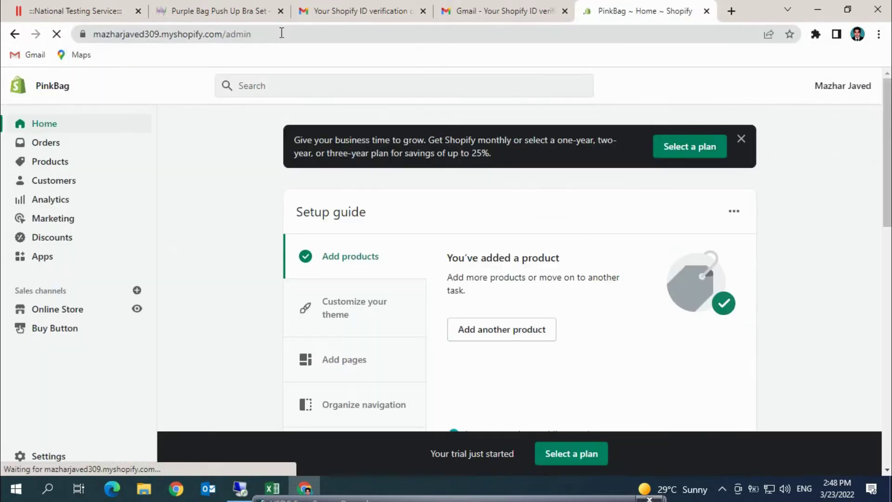
Open the online store's current Dawn theme for customization and look through its home page preview.
{"action": "left_click", "coordinate": [65, 314]}
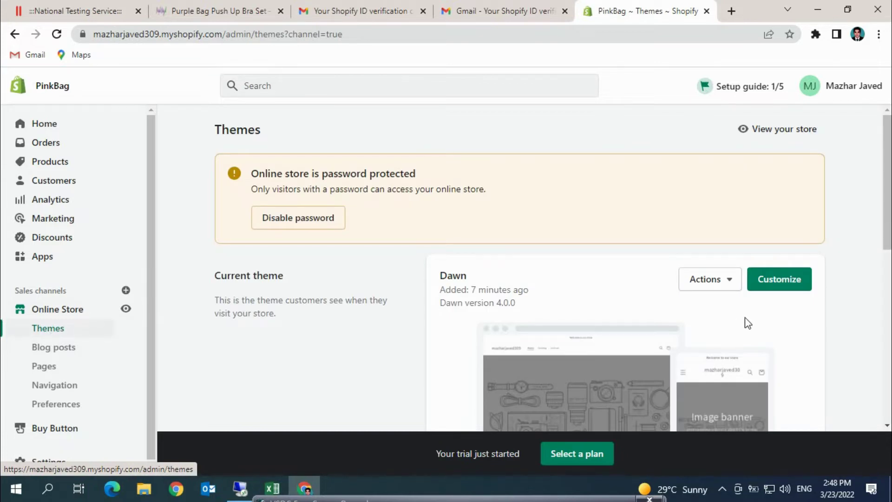
{"action": "left_click", "coordinate": [790, 282]}
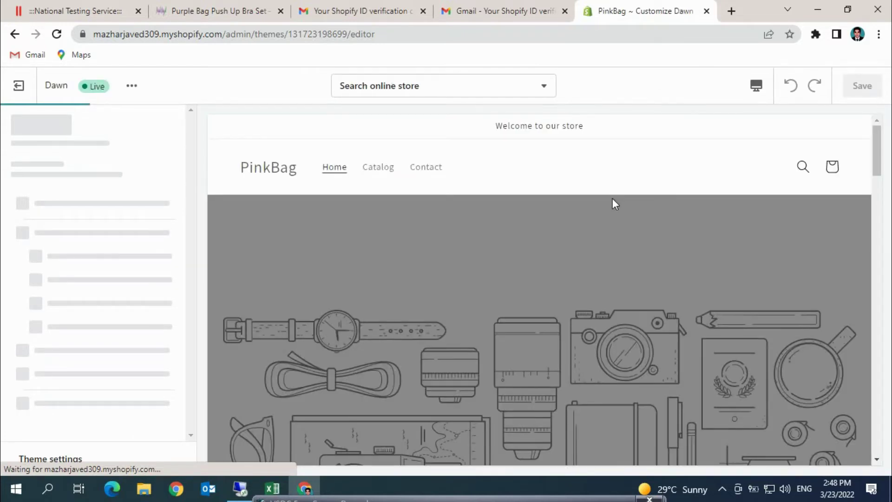
{"action": "scroll", "coordinate": [883, 156], "scroll_direction": "down", "scroll_amount": 1}
{"action": "left_click_drag", "start_coordinate": [883, 155], "coordinate": [887, 222]}
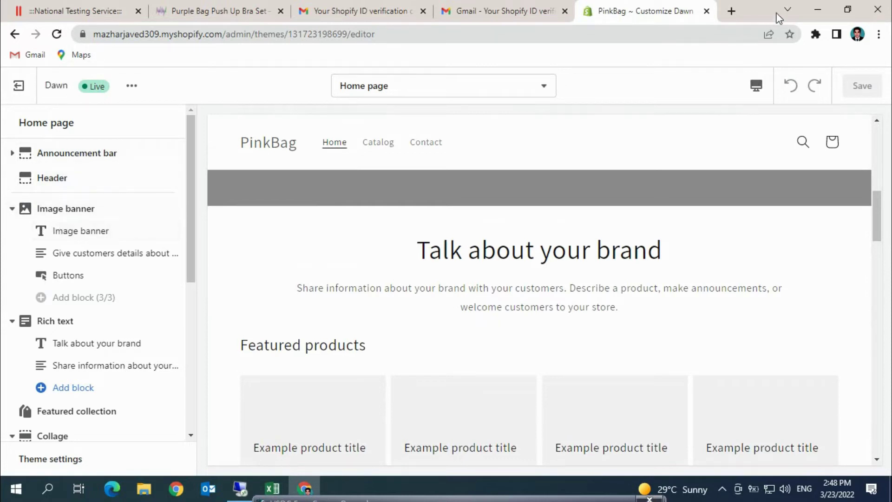
Search Google for "pixabay" in a new browser tab and open the Pixabay website.
{"action": "left_click", "coordinate": [731, 10]}
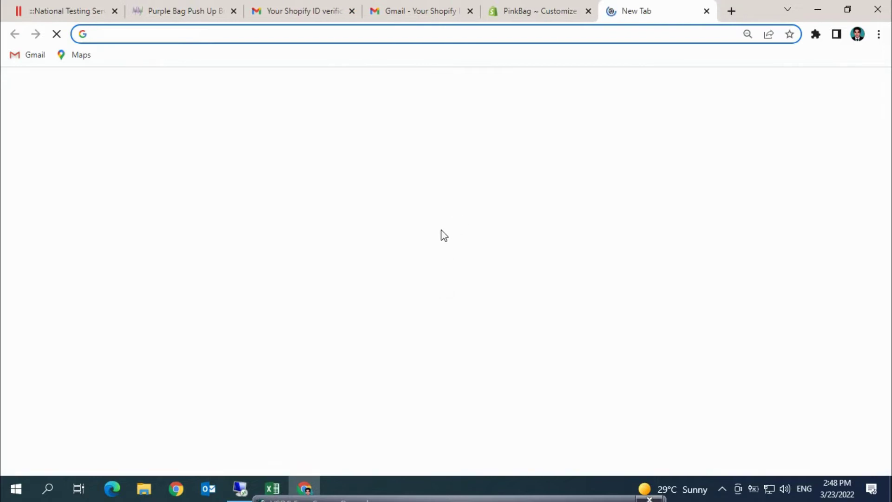
{"action": "left_click", "coordinate": [436, 219]}
{"action": "type", "text": "p"}
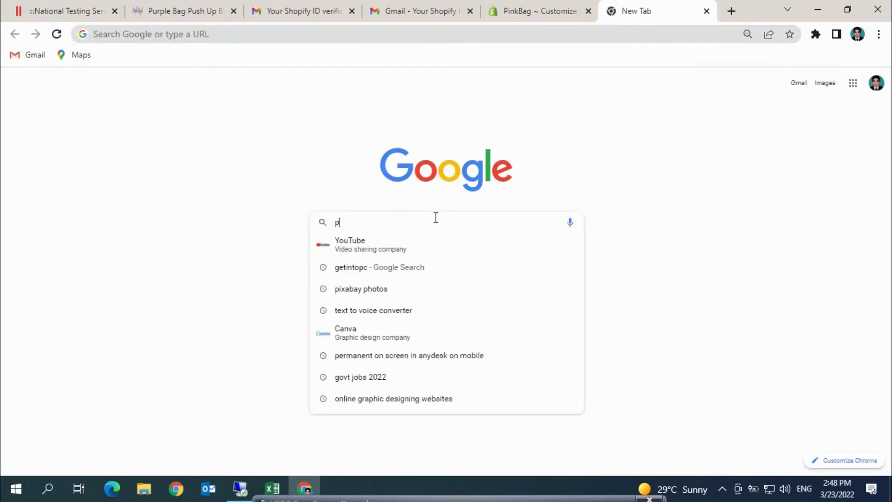
{"action": "type", "text": "ixal"}
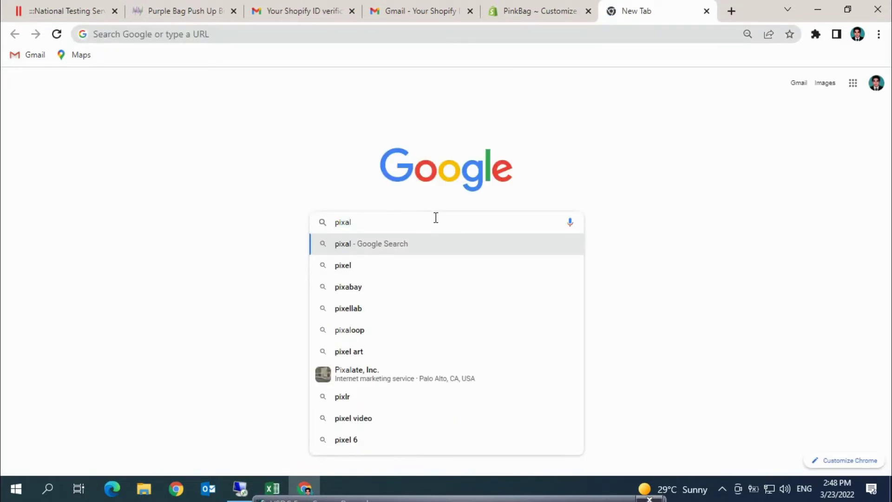
{"action": "type", "text": "bay"}
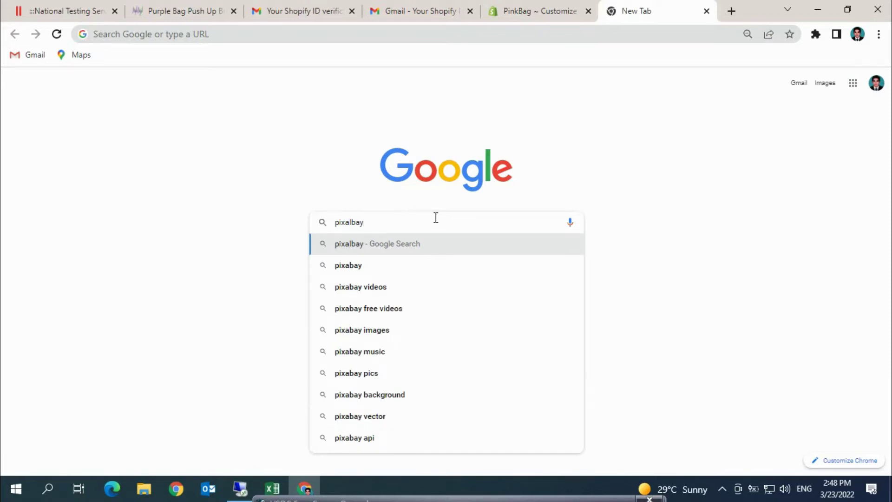
{"action": "left_click", "coordinate": [384, 271]}
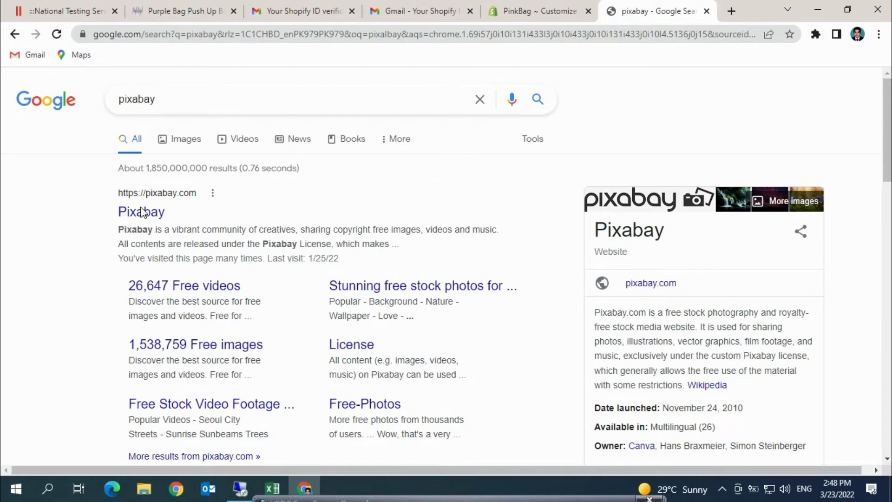
{"action": "left_click", "coordinate": [142, 212]}
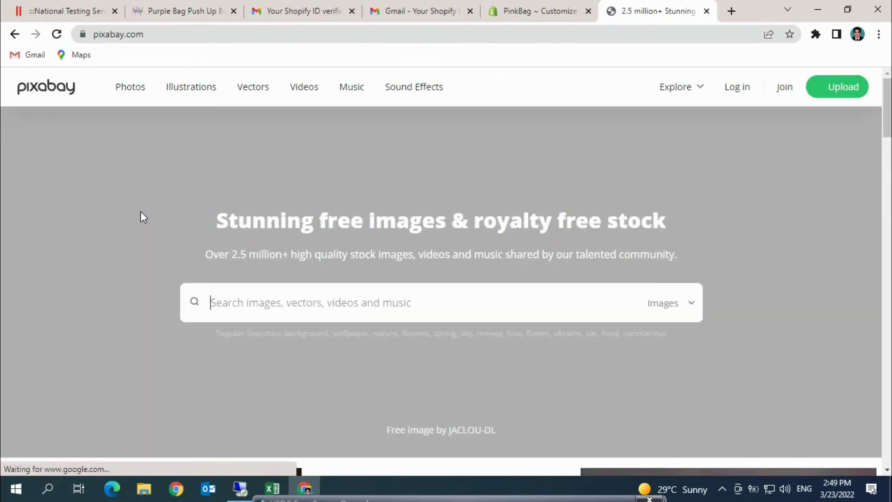
Search Pixabay's photos for "online store".
{"action": "left_click", "coordinate": [270, 303]}
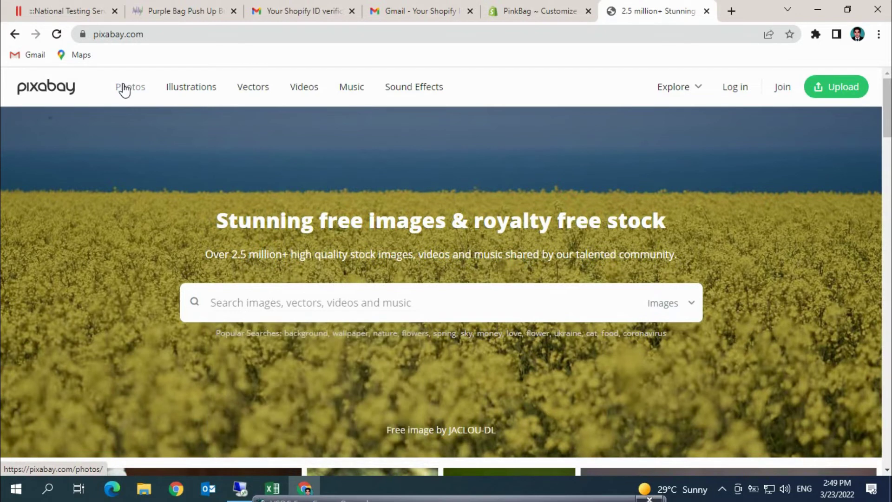
{"action": "left_click", "coordinate": [231, 301]}
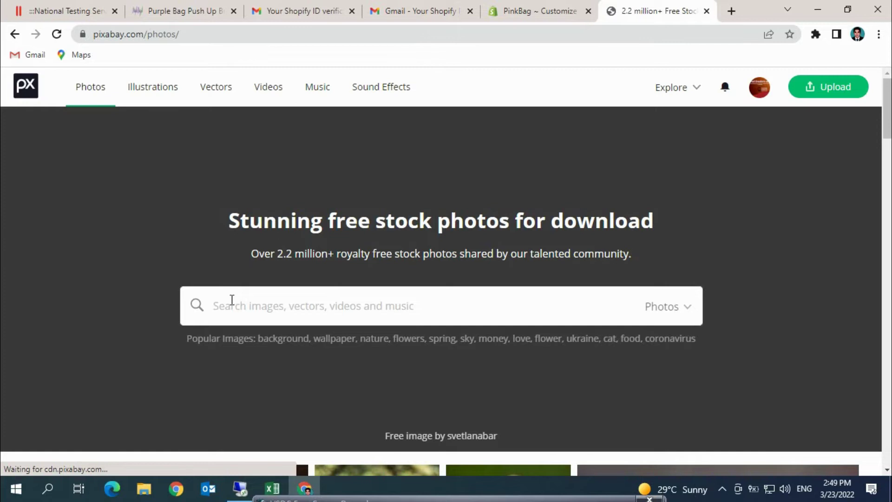
{"action": "type", "text": "onlin"}
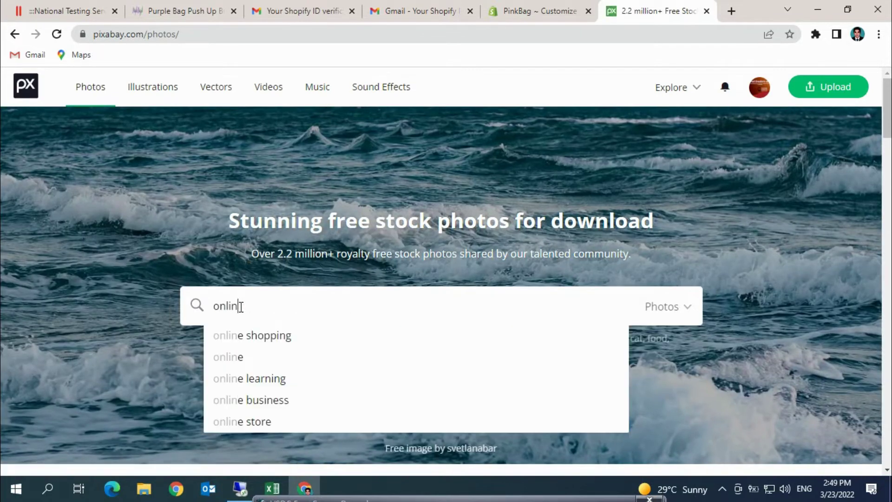
{"action": "type", "text": "e fe"}
{"action": "key", "text": "BackSpace"}
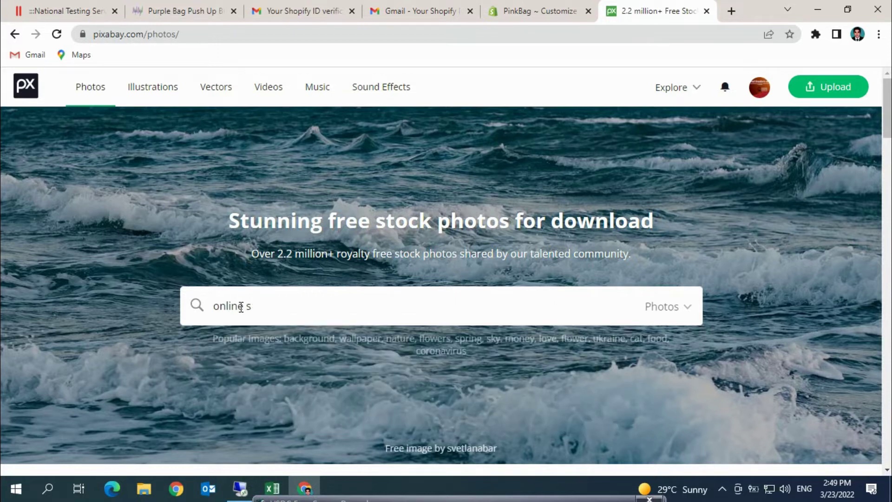
{"action": "left_click", "coordinate": [258, 357]}
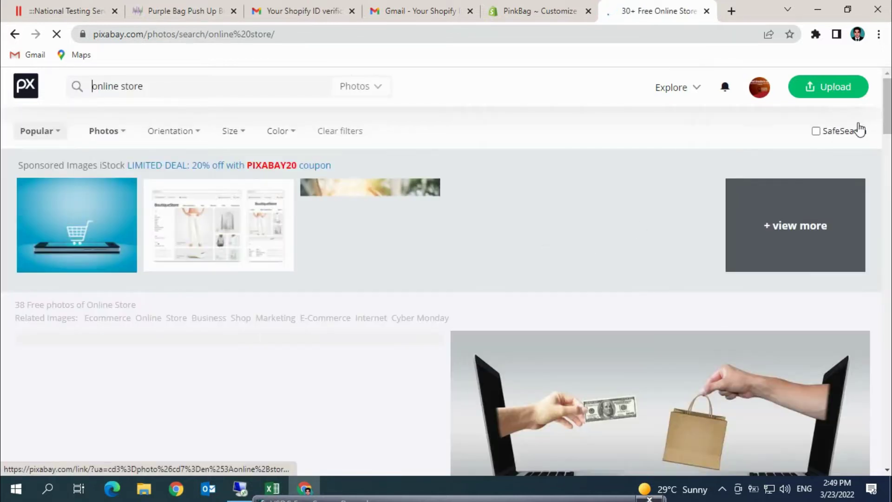
{"action": "scroll", "coordinate": [882, 125], "scroll_direction": "down", "scroll_amount": 1}
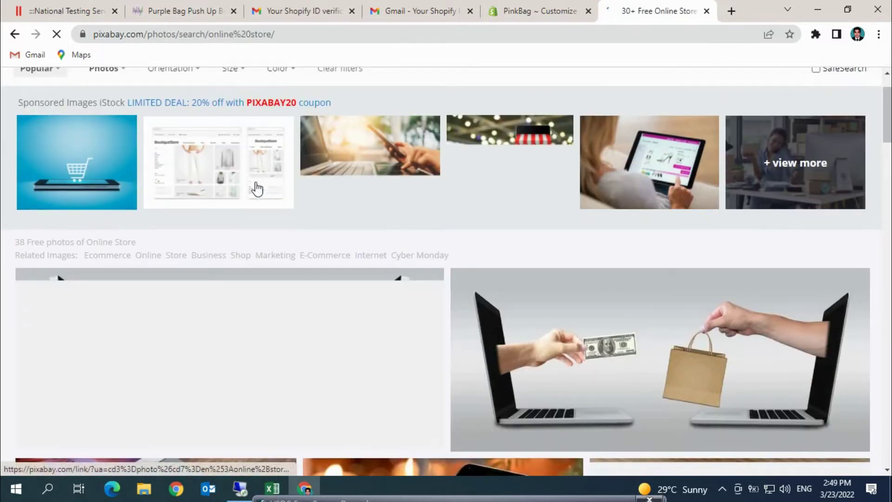
{"action": "left_click", "coordinate": [97, 174]}
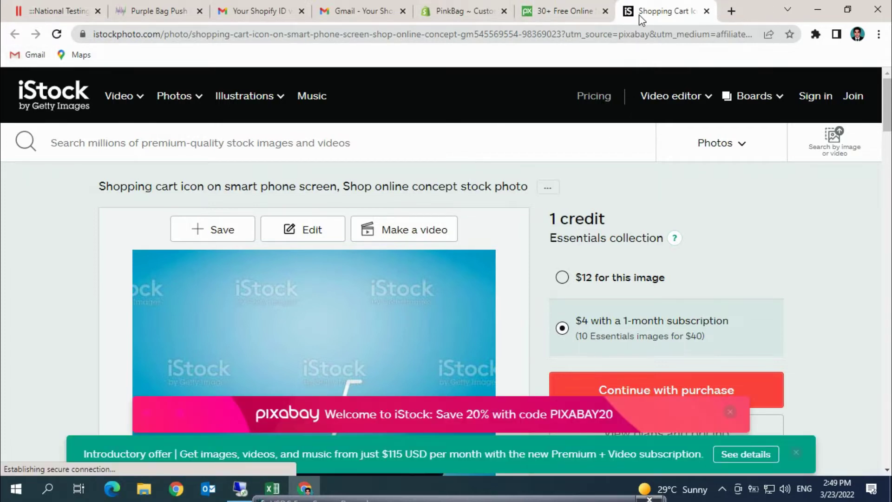
{"action": "left_click", "coordinate": [706, 11]}
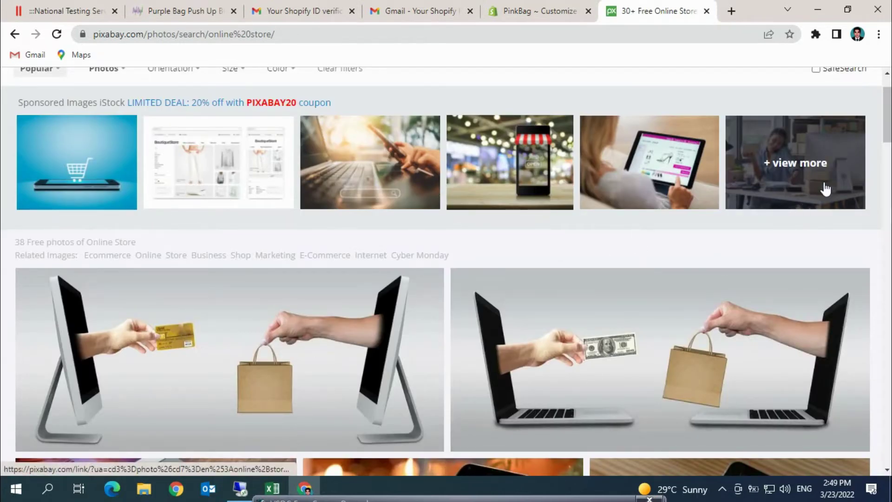
Download the pink makeup seller illustration from the photo results as a 2349×1785 JPG.
{"action": "scroll", "coordinate": [824, 188], "scroll_direction": "down", "scroll_amount": 3}
{"action": "scroll", "coordinate": [99, 243], "scroll_direction": "down", "scroll_amount": 10}
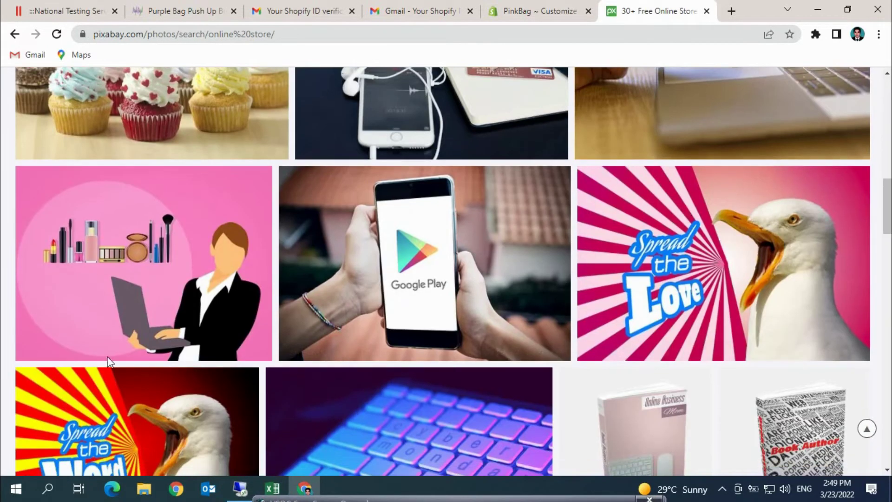
{"action": "left_click", "coordinate": [98, 238]}
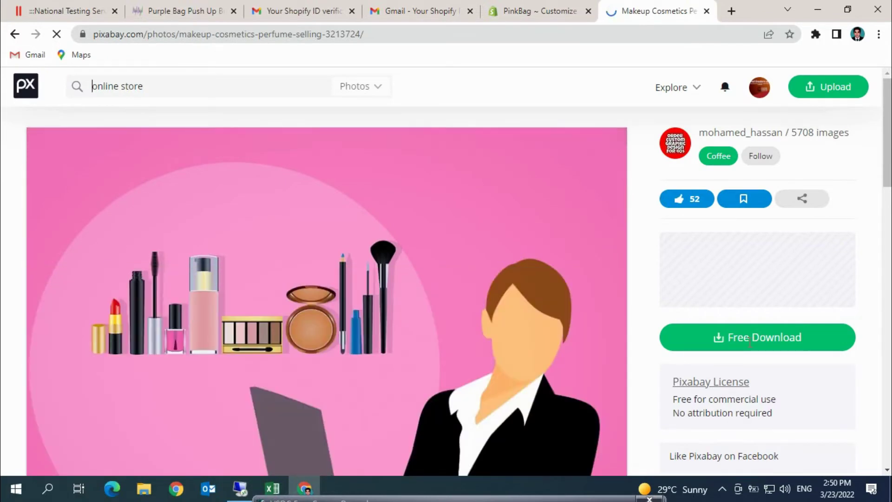
{"action": "left_click", "coordinate": [756, 341]}
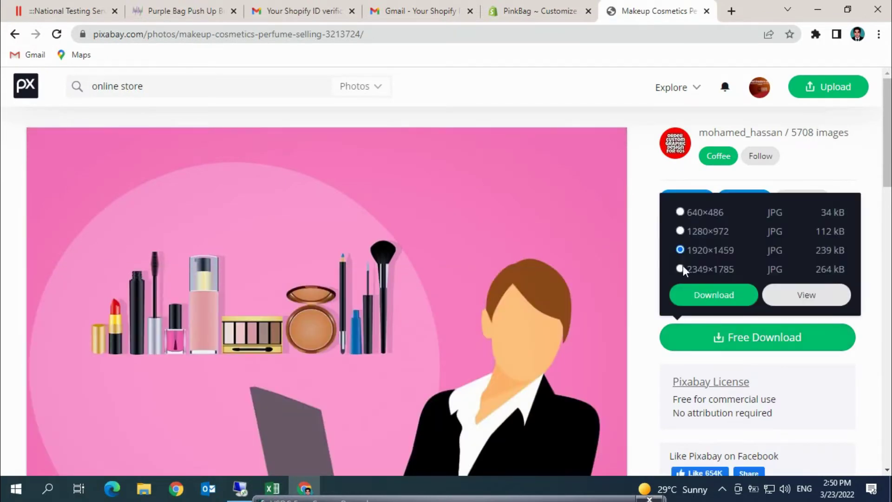
{"action": "left_click", "coordinate": [679, 269]}
{"action": "left_click", "coordinate": [713, 297]}
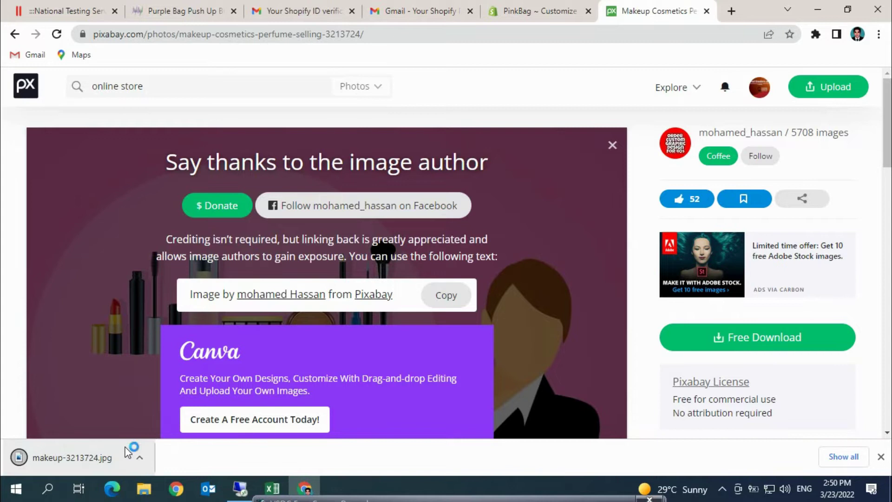
Return to the Dawn theme editor and open the home page's Header section settings.
{"action": "left_click", "coordinate": [545, 7]}
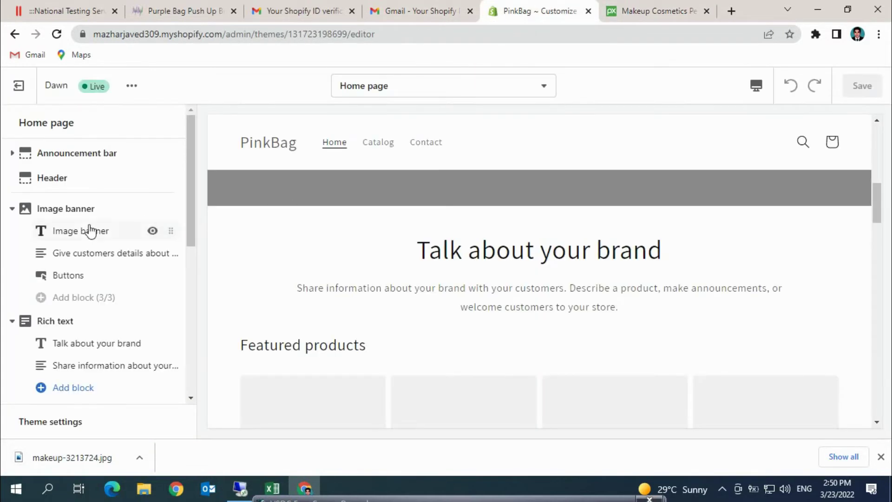
{"action": "mouse_move", "coordinate": [158, 231]}
{"action": "scroll", "coordinate": [885, 217], "scroll_direction": "up", "scroll_amount": 8}
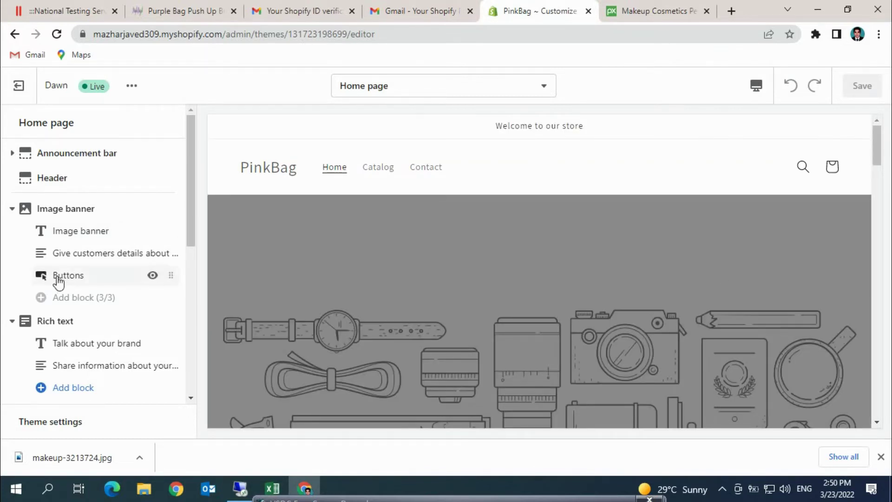
{"action": "left_click", "coordinate": [67, 178]}
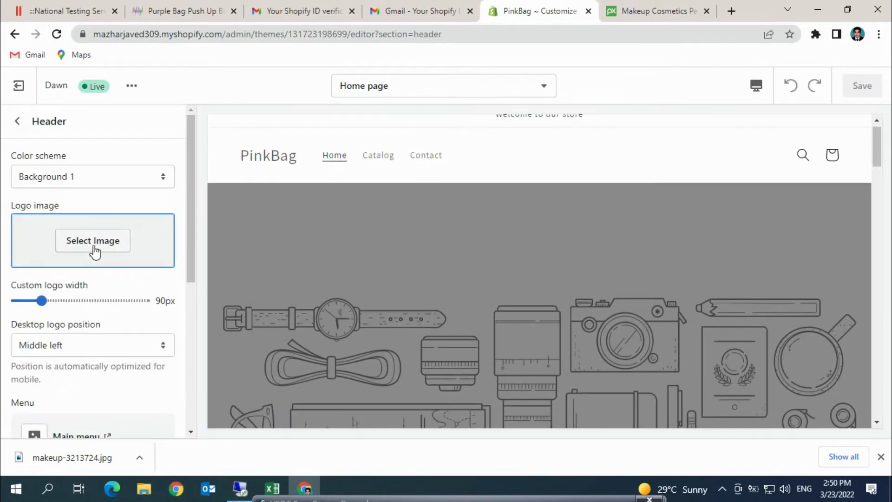
Review the header's logo, menu and color scheme options without changing them.
{"action": "left_click_drag", "start_coordinate": [193, 235], "coordinate": [190, 322]}
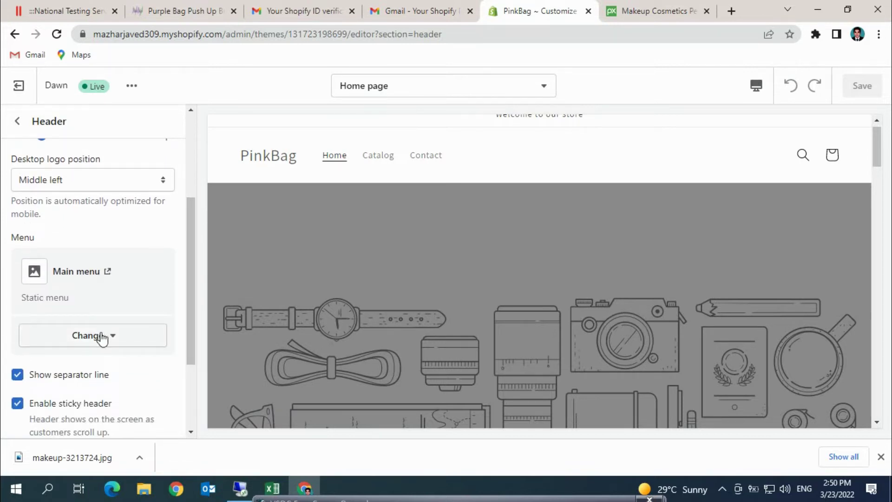
{"action": "left_click_drag", "start_coordinate": [191, 330], "coordinate": [250, 292]}
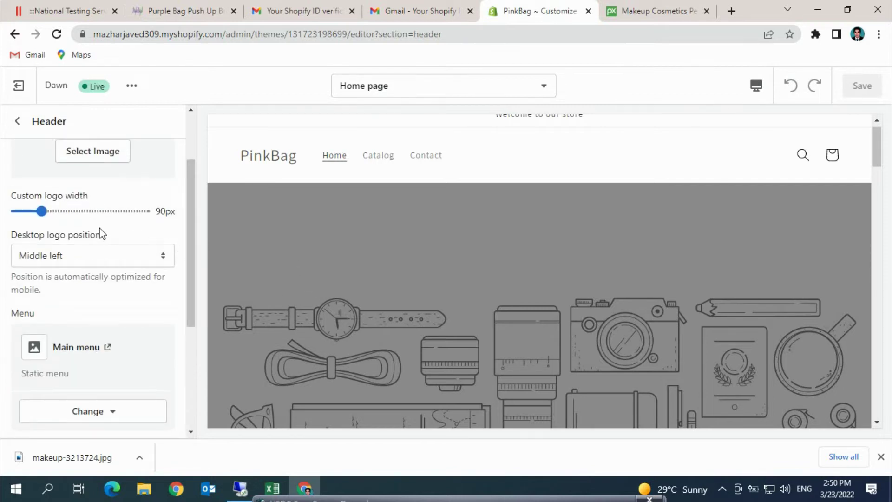
{"action": "scroll", "coordinate": [193, 217], "scroll_direction": "up", "scroll_amount": 2}
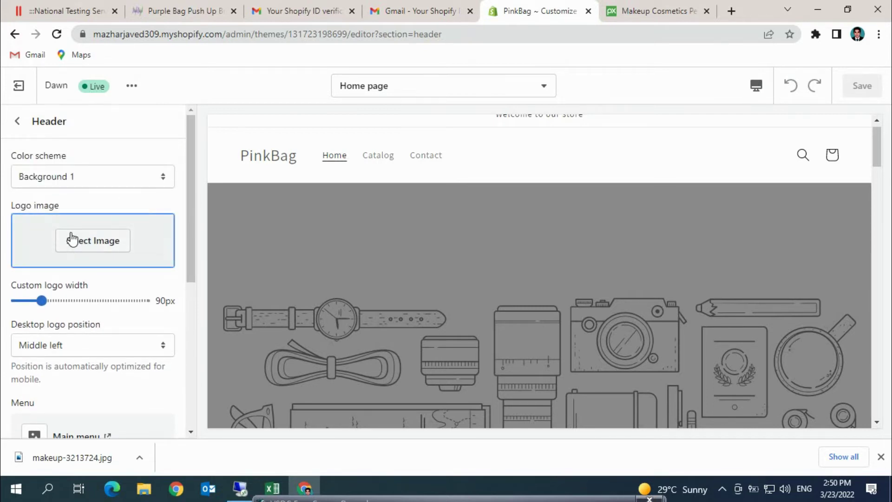
{"action": "left_click", "coordinate": [162, 184]}
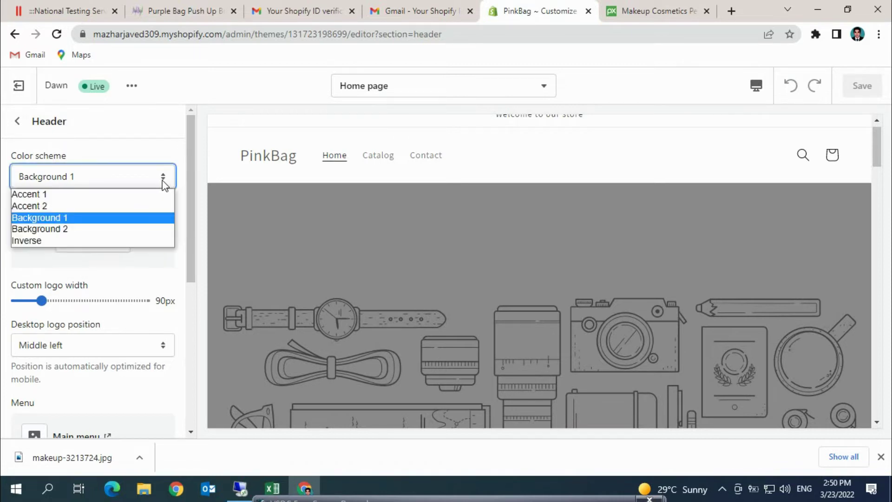
{"action": "left_click", "coordinate": [186, 208]}
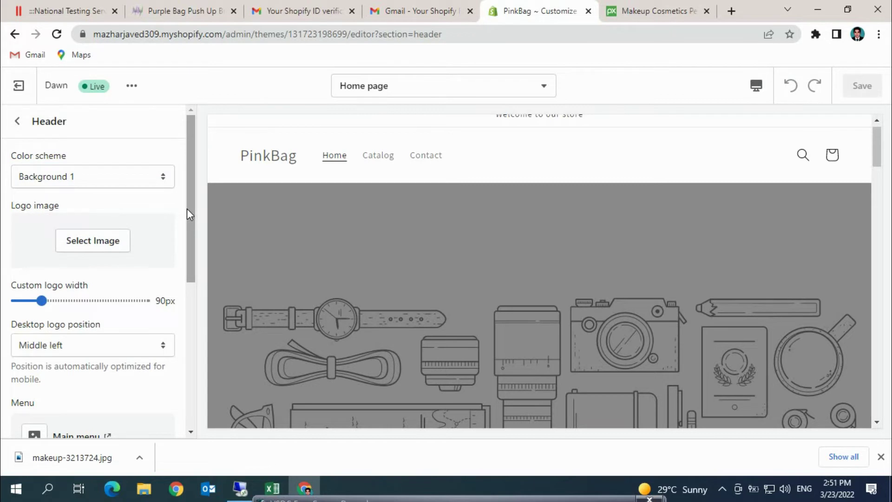
Upload makeup-3213724 from Downloads to the image library as the header's logo image.
{"action": "left_click", "coordinate": [105, 244]}
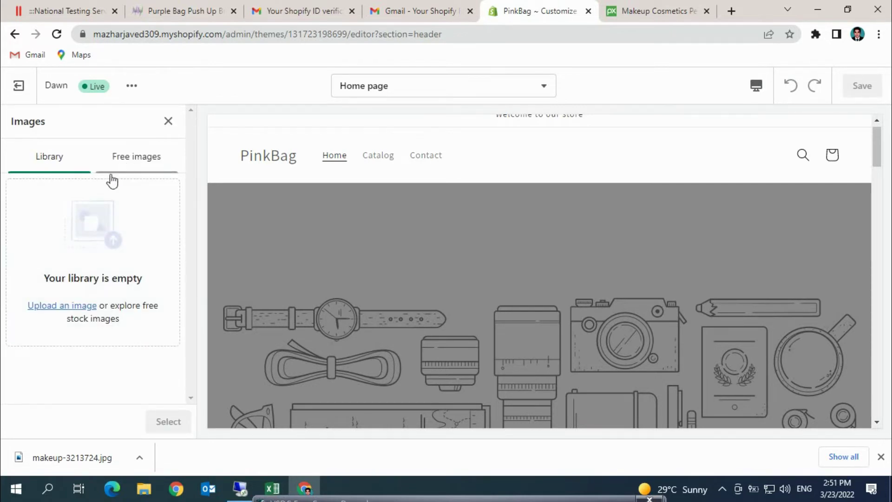
{"action": "left_click", "coordinate": [140, 161]}
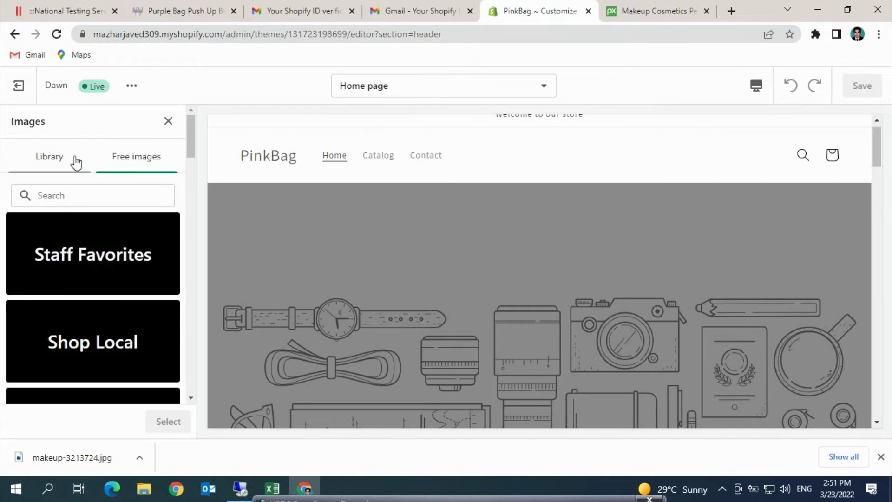
{"action": "left_click", "coordinate": [46, 160]}
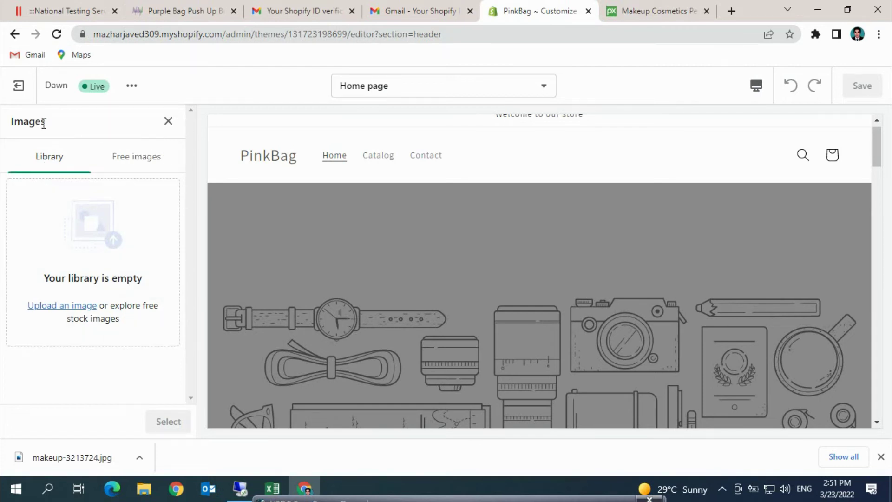
{"action": "left_click", "coordinate": [76, 306]}
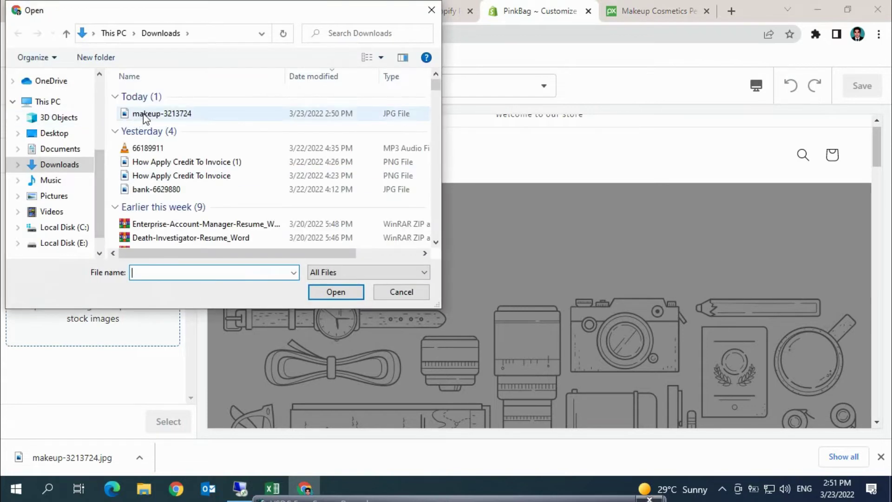
{"action": "left_click", "coordinate": [144, 114]}
{"action": "left_click", "coordinate": [337, 289]}
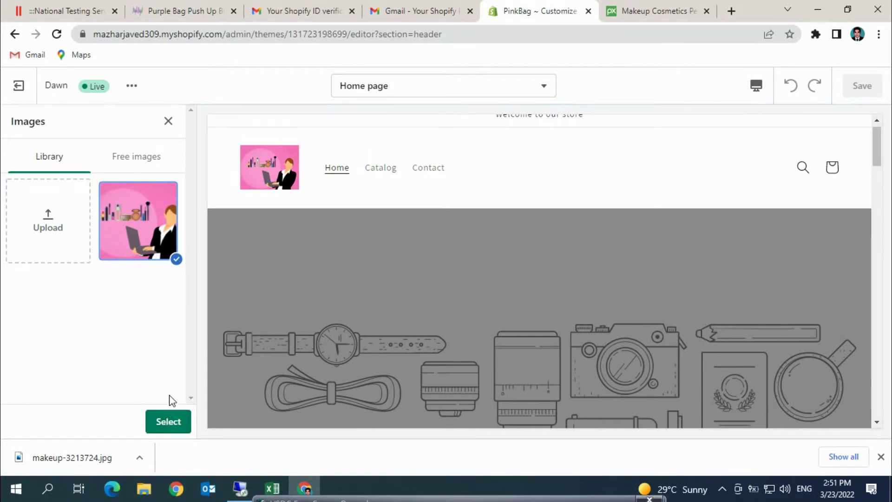
Deselect the makeup illustration, then upload the Nationa Enterprises PNG from Downloads and apply it as the header logo.
{"action": "mouse_move", "coordinate": [877, 148]}
{"action": "left_mouse_down"}
{"action": "mouse_move", "coordinate": [882, 179]}
{"action": "mouse_move", "coordinate": [872, 145]}
{"action": "left_mouse_up"}
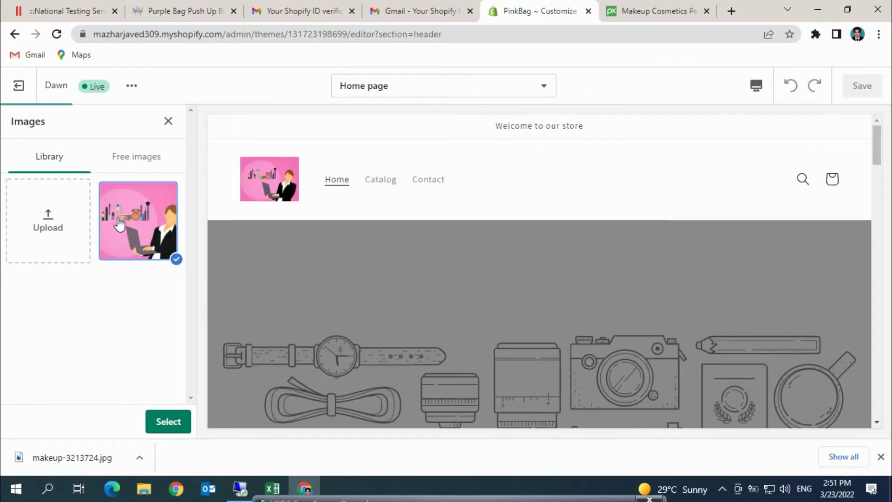
{"action": "left_click", "coordinate": [119, 223]}
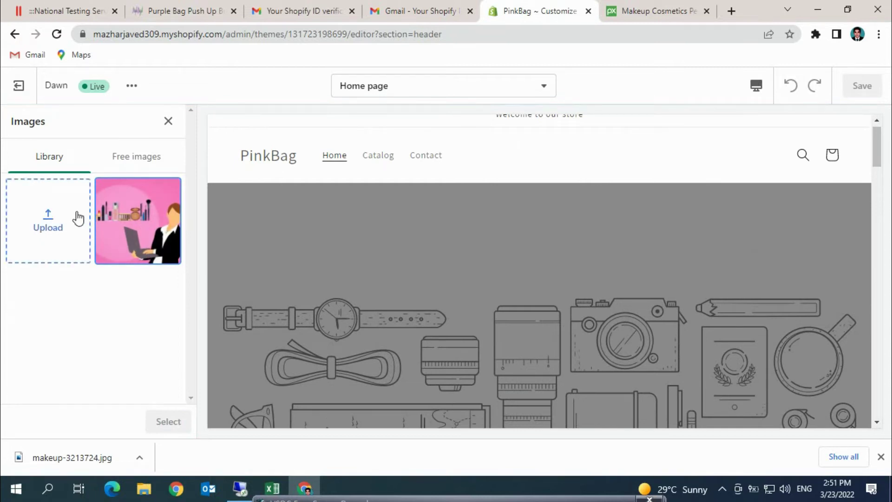
{"action": "left_click", "coordinate": [46, 217]}
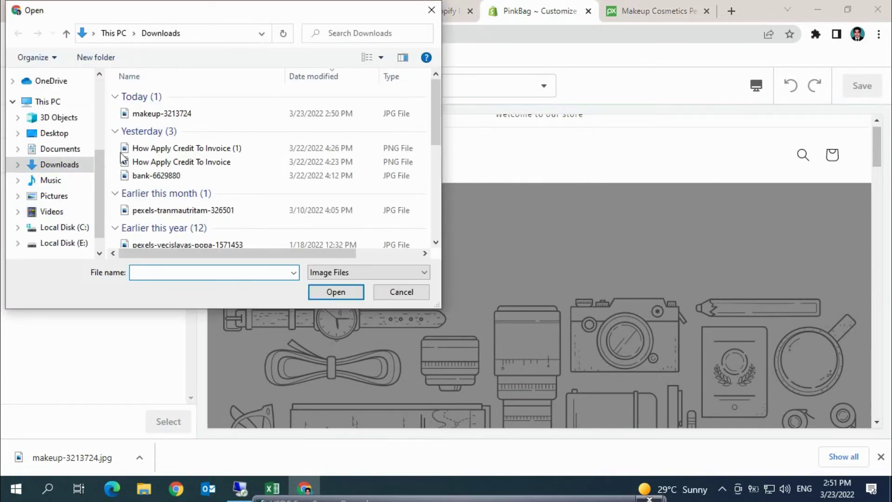
{"action": "left_click_drag", "start_coordinate": [433, 129], "coordinate": [441, 243]}
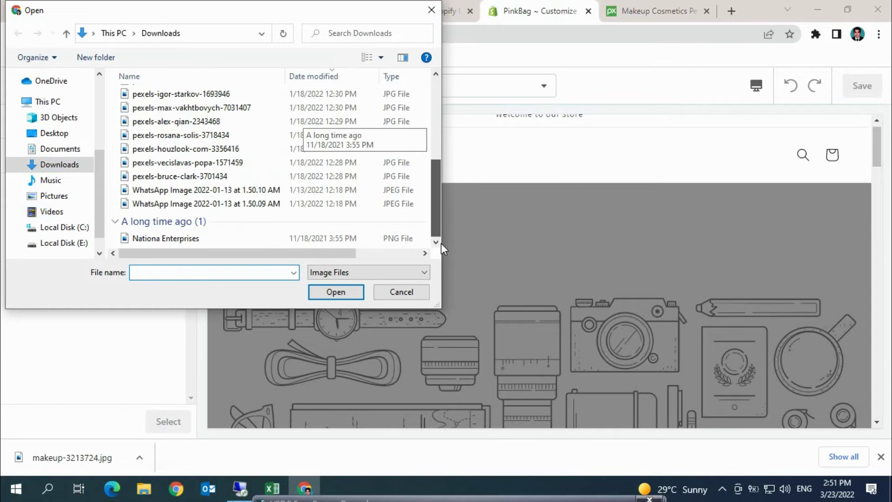
{"action": "left_click", "coordinate": [199, 240]}
{"action": "left_click", "coordinate": [336, 293]}
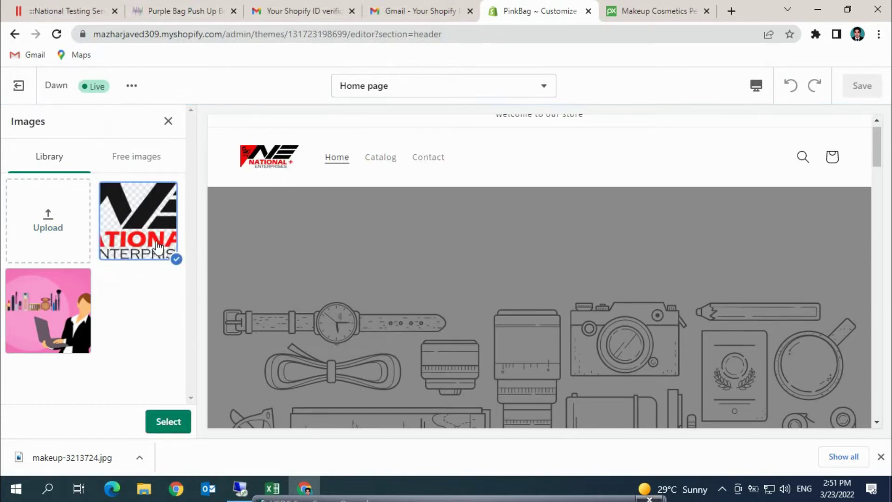
{"action": "left_click", "coordinate": [168, 421]}
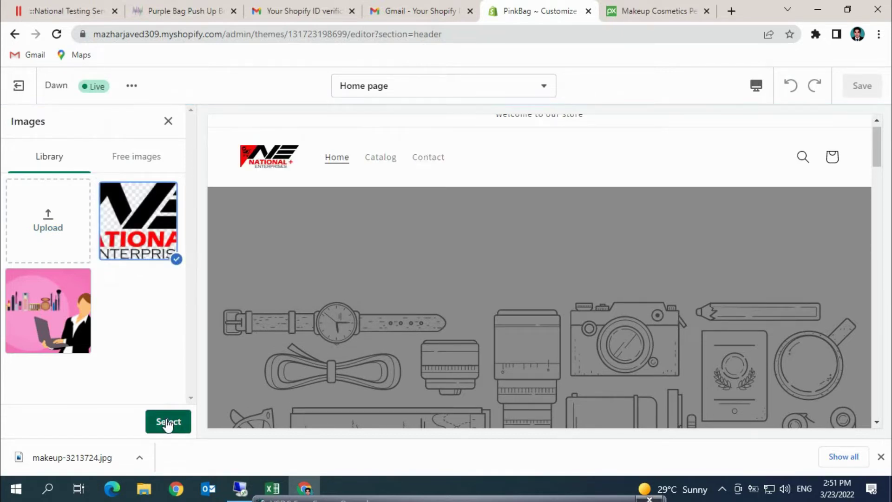
{"action": "left_click_drag", "start_coordinate": [189, 218], "coordinate": [190, 371]}
{"action": "left_click_drag", "start_coordinate": [876, 148], "coordinate": [877, 179]}
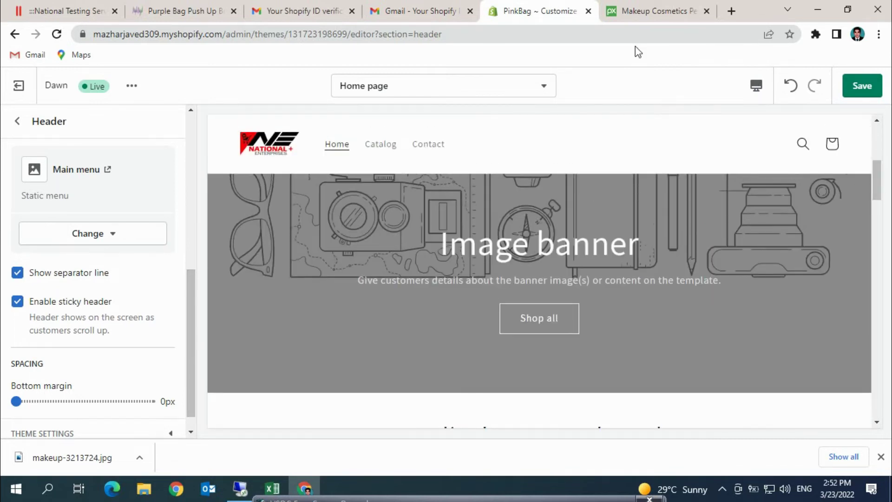
Change the Image banner's heading text to "Female Store" and keep its heading size at Large.
{"action": "left_click", "coordinate": [17, 120]}
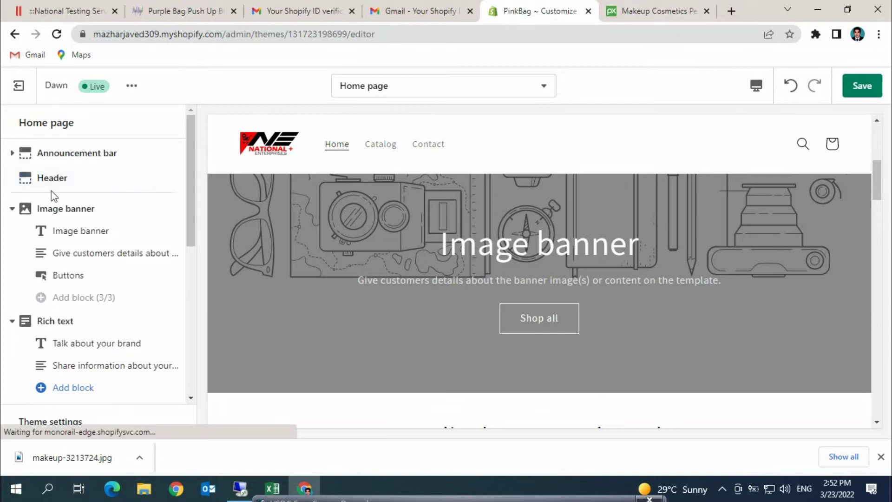
{"action": "left_click", "coordinate": [96, 234]}
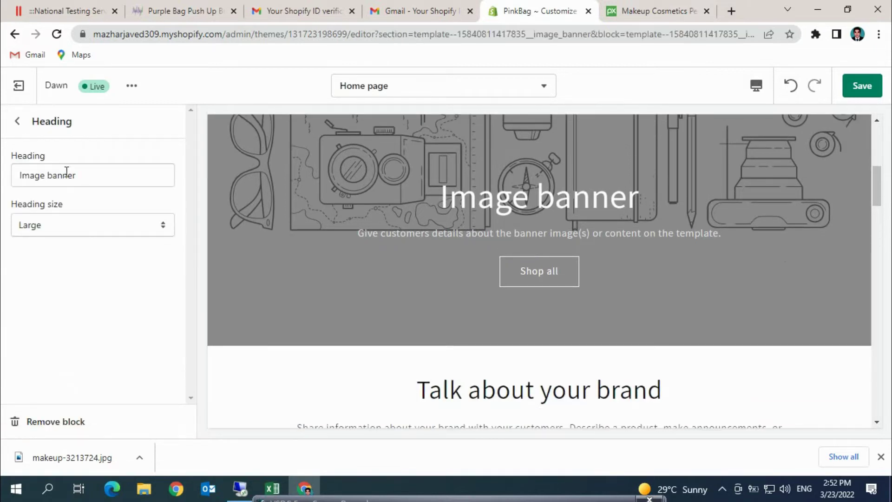
{"action": "left_click", "coordinate": [106, 175]}
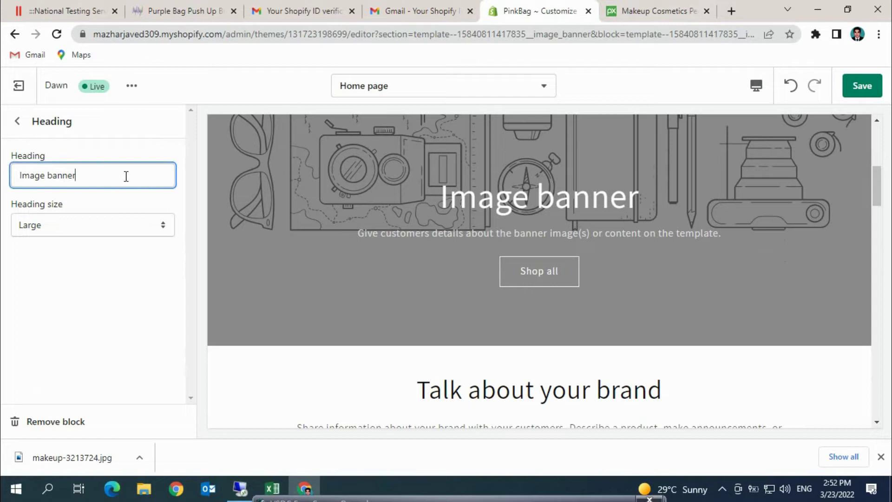
{"action": "left_click_drag", "start_coordinate": [96, 175], "coordinate": [8, 179]}
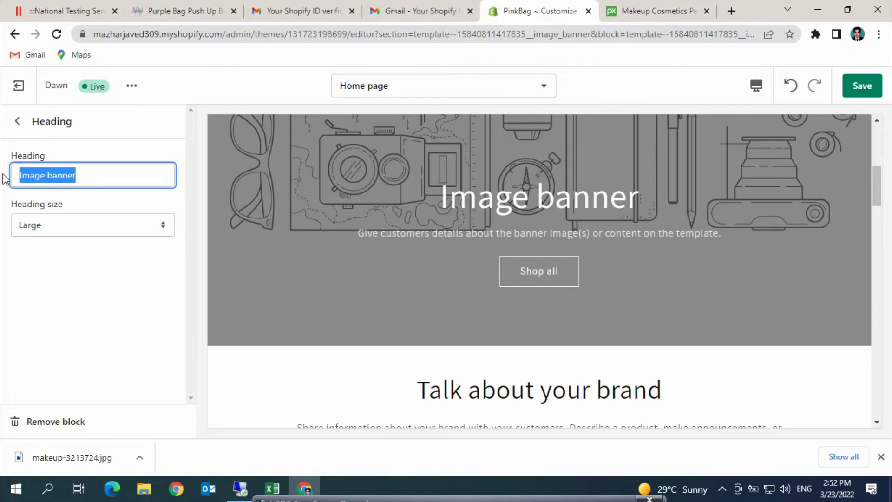
{"action": "type", "text": "Fem"}
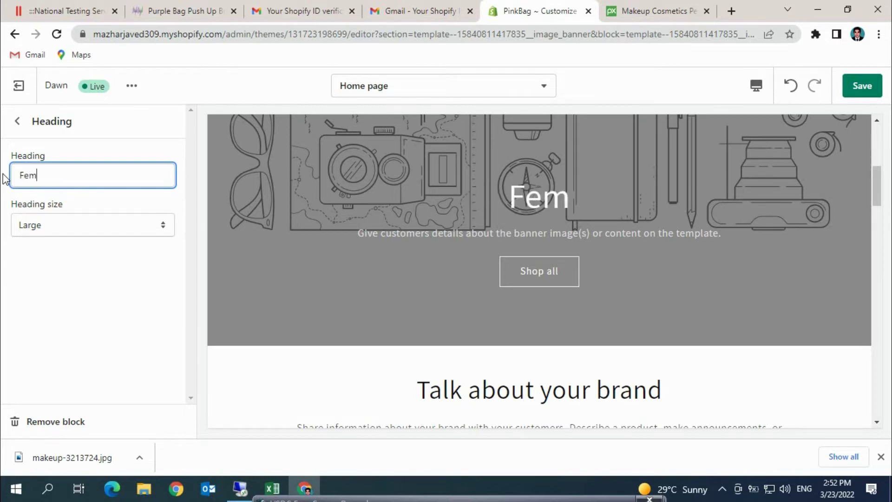
{"action": "type", "text": "ale "}
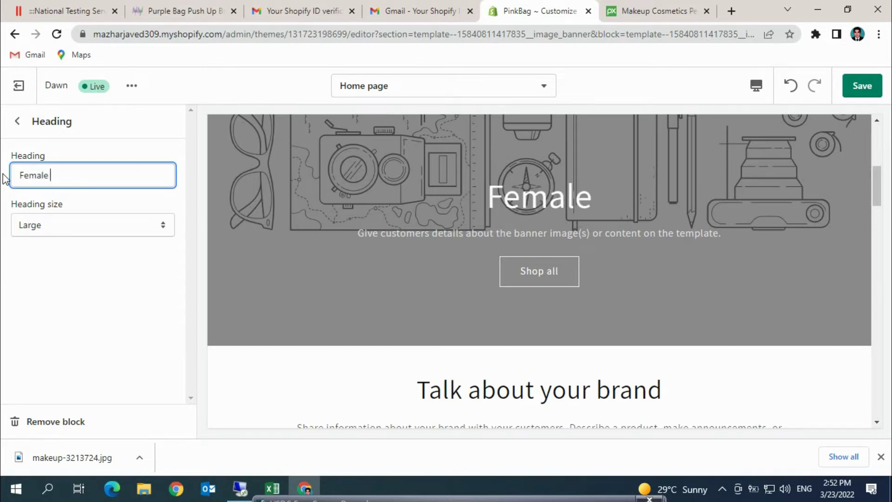
{"action": "type", "text": "Store"}
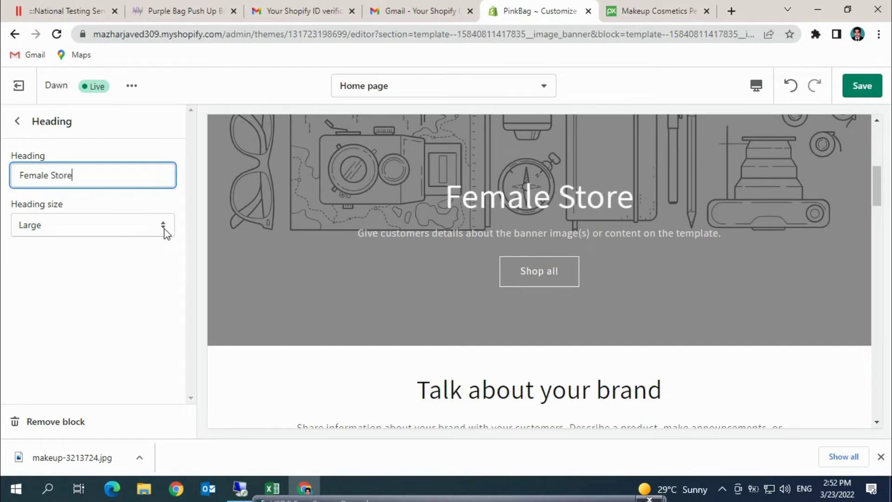
{"action": "left_click", "coordinate": [164, 233]}
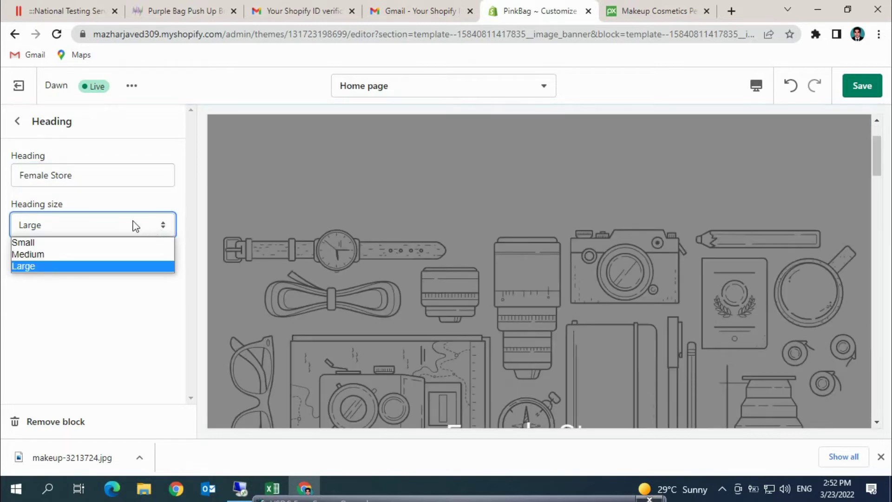
{"action": "left_click", "coordinate": [59, 266]}
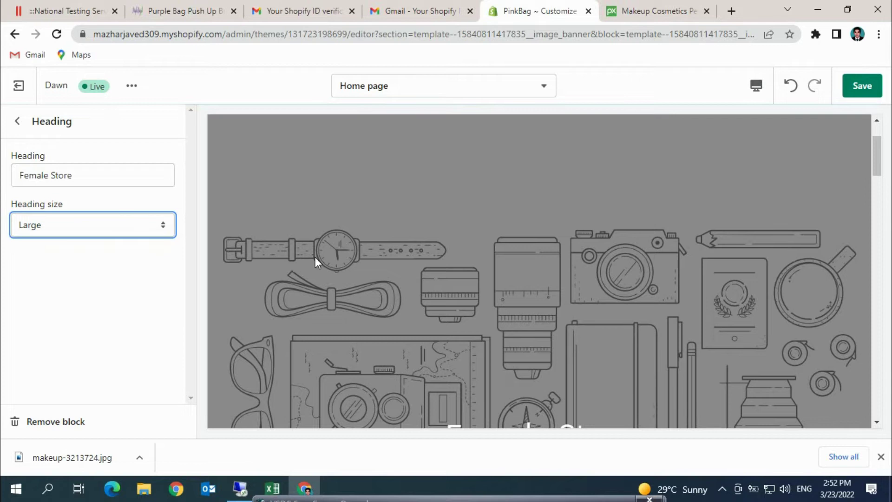
{"action": "scroll", "coordinate": [877, 195], "scroll_direction": "down", "scroll_amount": 4}
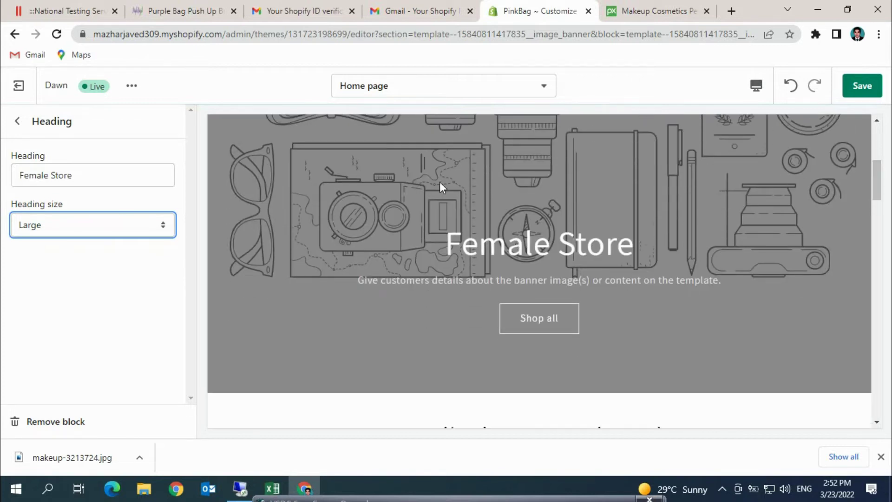
Reopen the Header section and examine the main menu's link, its change options and the spacing settings.
{"action": "left_click", "coordinate": [17, 121]}
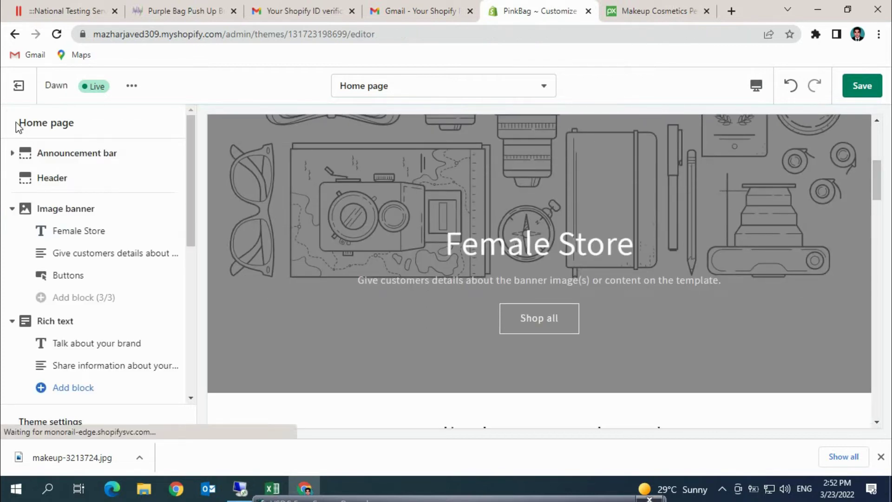
{"action": "left_click", "coordinate": [52, 178]}
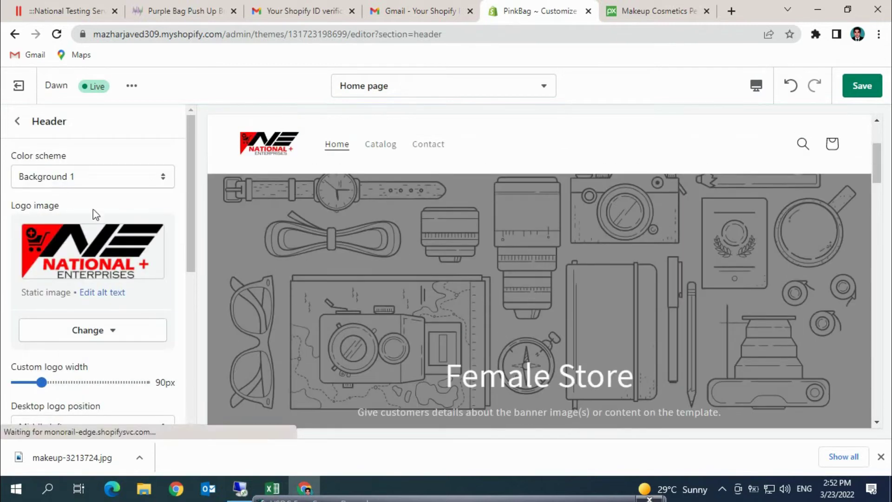
{"action": "left_click_drag", "start_coordinate": [193, 219], "coordinate": [183, 328]}
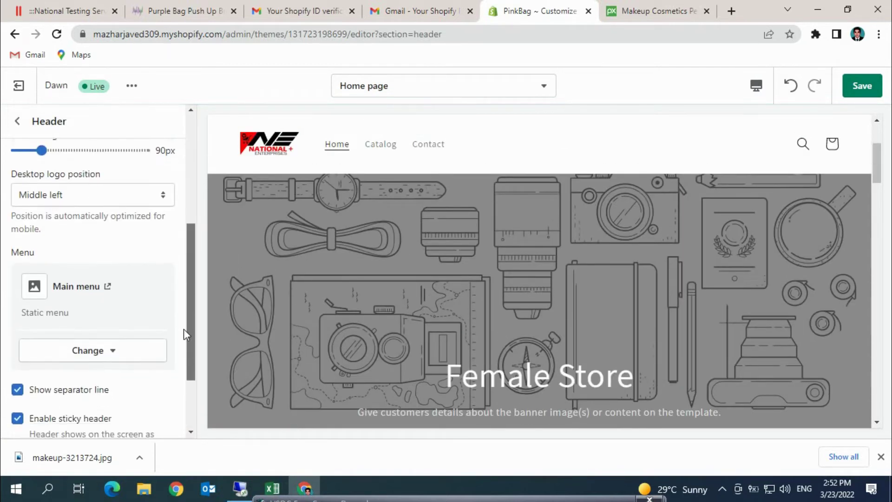
{"action": "left_click", "coordinate": [77, 263]}
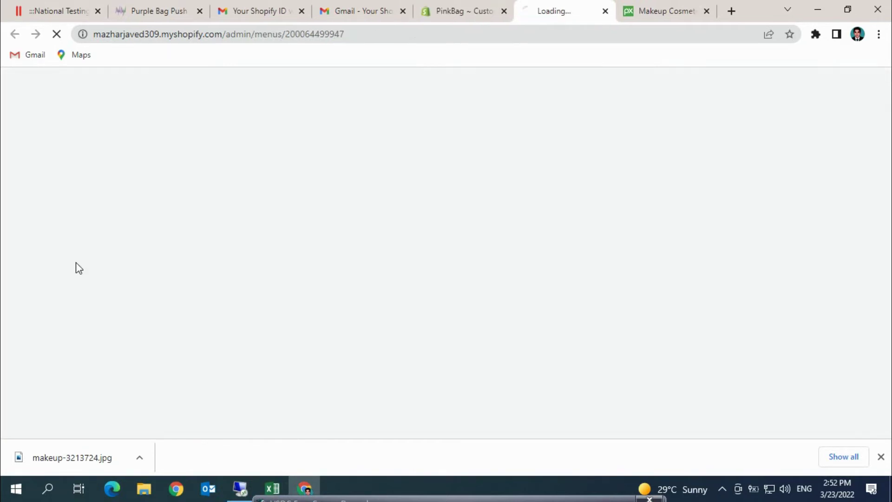
{"action": "left_click", "coordinate": [604, 11]}
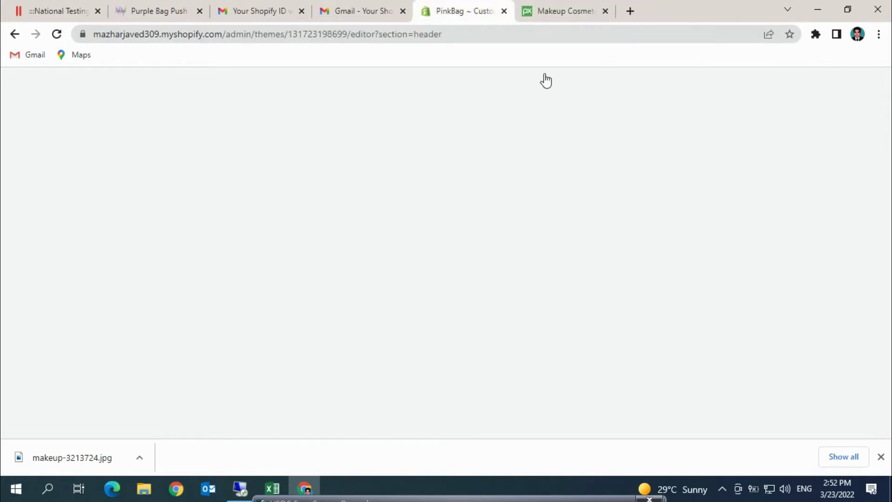
{"action": "left_click", "coordinate": [97, 327]}
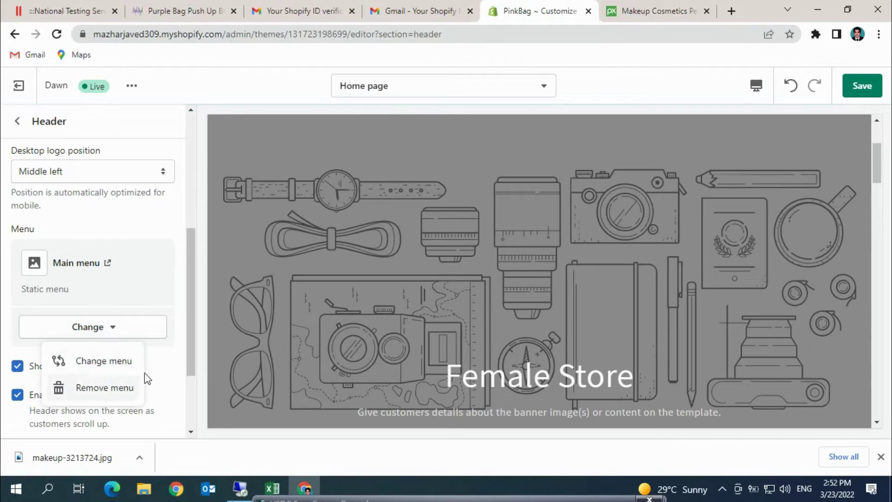
{"action": "left_click_drag", "start_coordinate": [186, 334], "coordinate": [189, 383]}
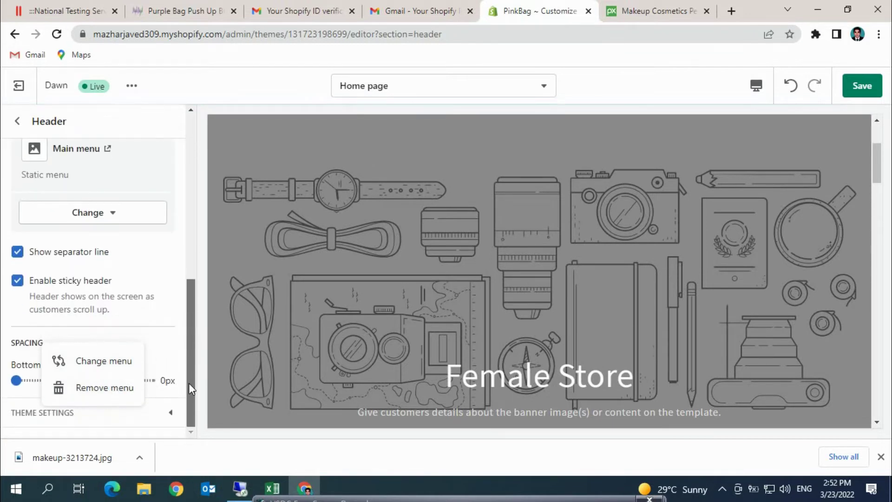
{"action": "left_click", "coordinate": [145, 254]}
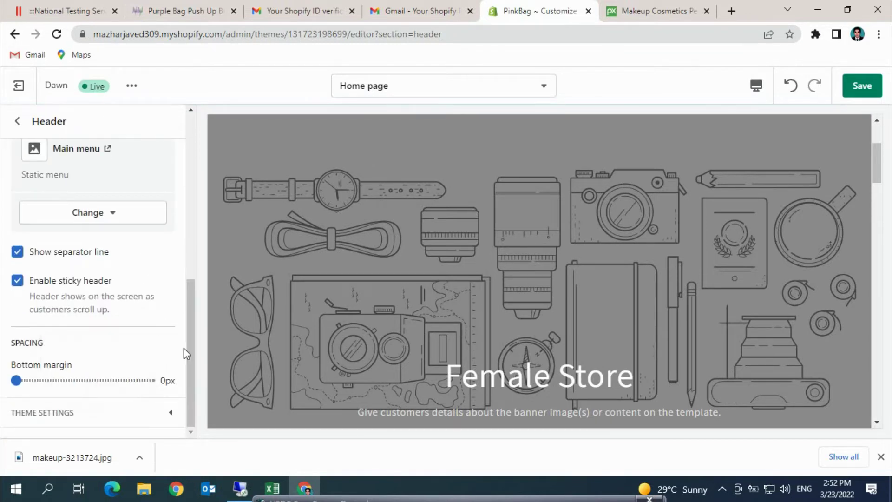
Expand the theme settings within the Header section and set the color below Vertical offset to Outline button.
{"action": "left_click", "coordinate": [84, 418]}
{"action": "scroll", "coordinate": [195, 279], "scroll_direction": "down", "scroll_amount": 1}
{"action": "left_click_drag", "start_coordinate": [193, 278], "coordinate": [199, 427]}
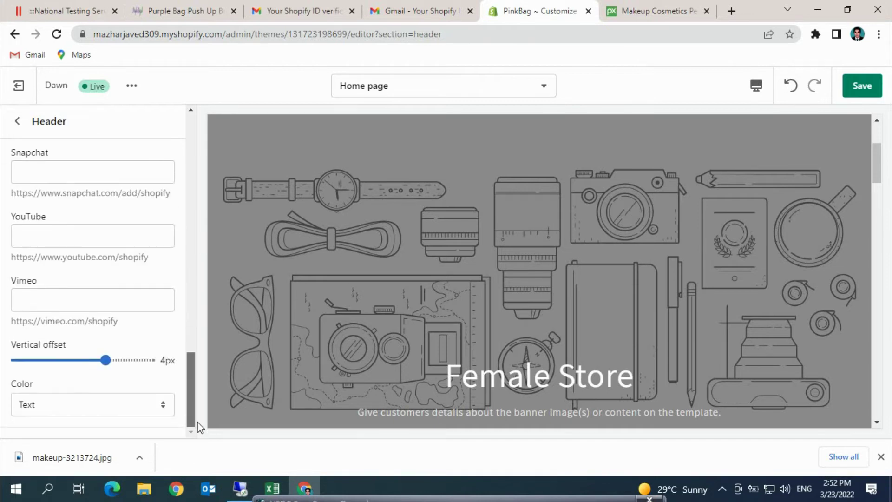
{"action": "left_click", "coordinate": [162, 405]}
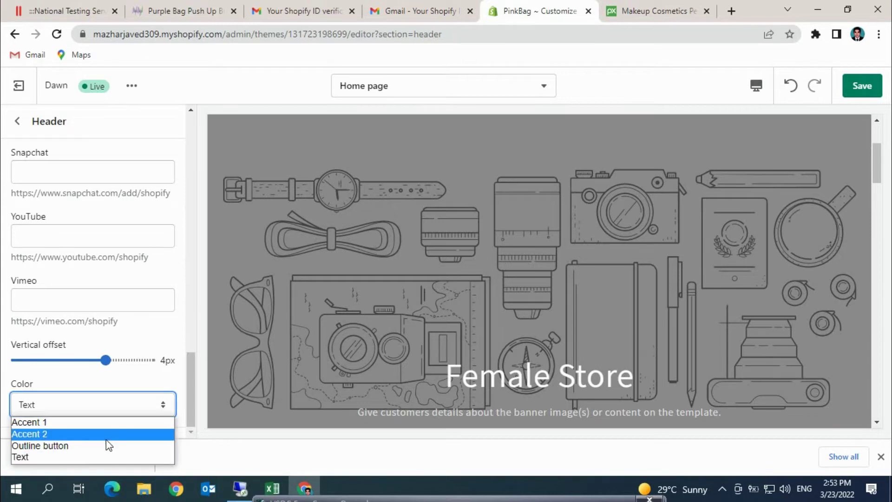
{"action": "left_click", "coordinate": [80, 446]}
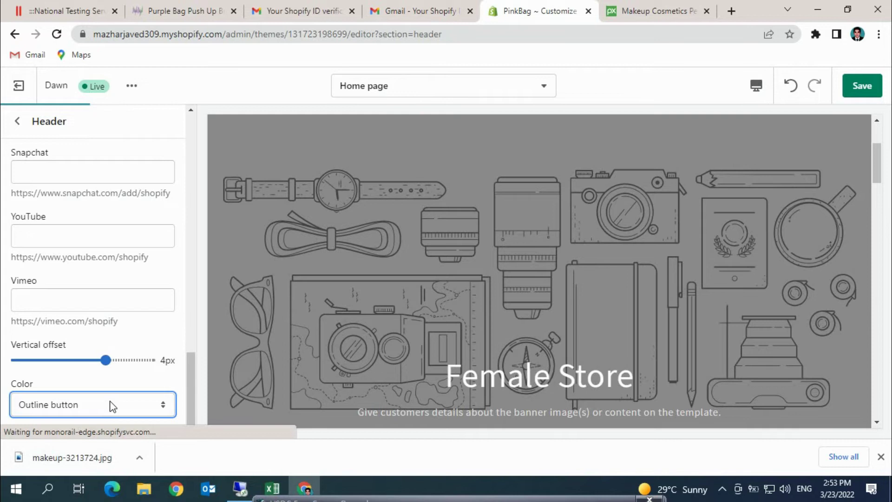
Replace the Image banner's text description with "Every Thing you can Buy 100 Quality".
{"action": "left_click", "coordinate": [17, 121]}
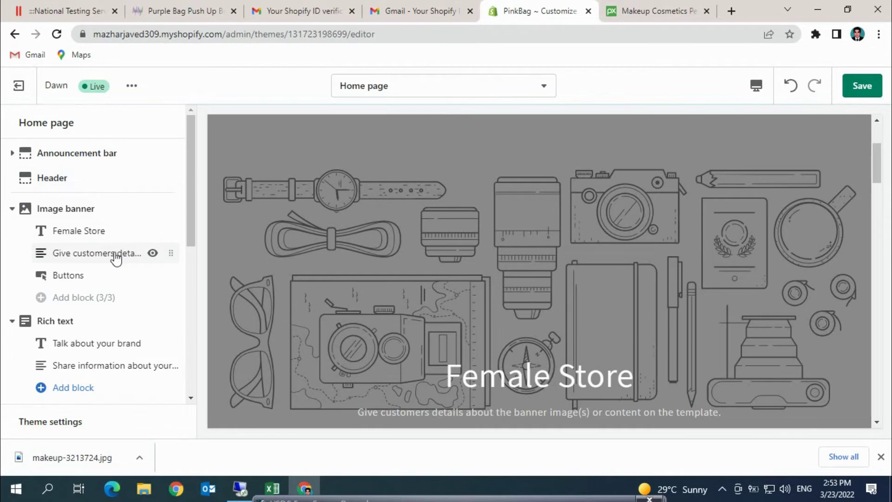
{"action": "left_click", "coordinate": [115, 254]}
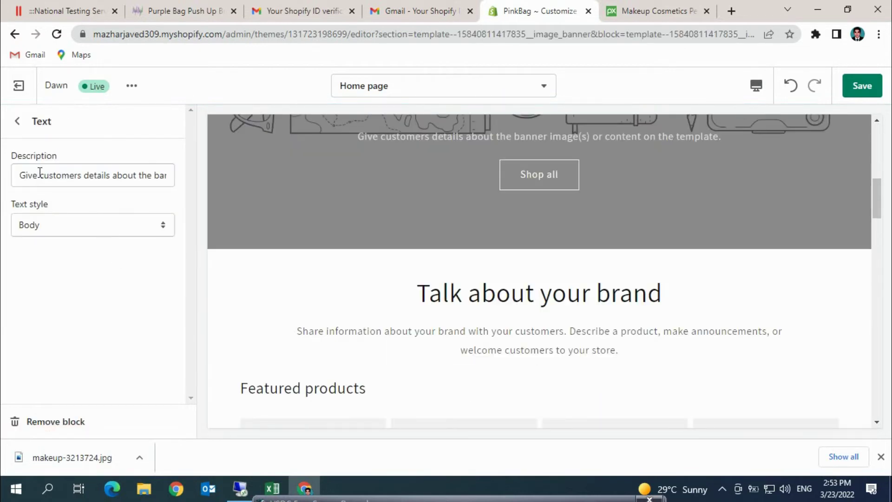
{"action": "left_click_drag", "start_coordinate": [16, 175], "coordinate": [232, 165]}
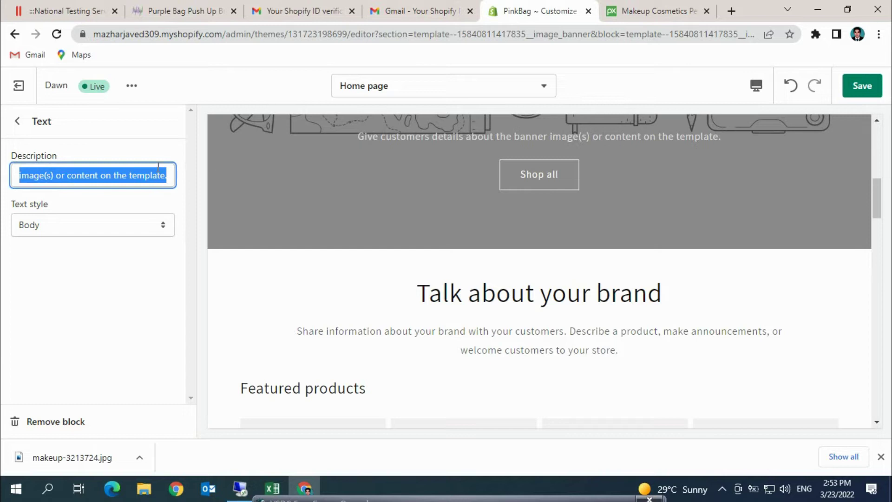
{"action": "type", "text": "Ever"}
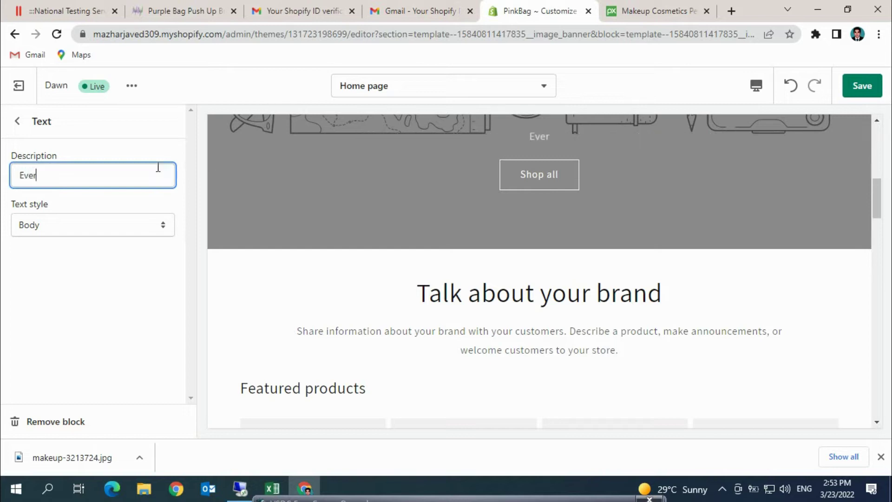
{"action": "type", "text": "y Thing"}
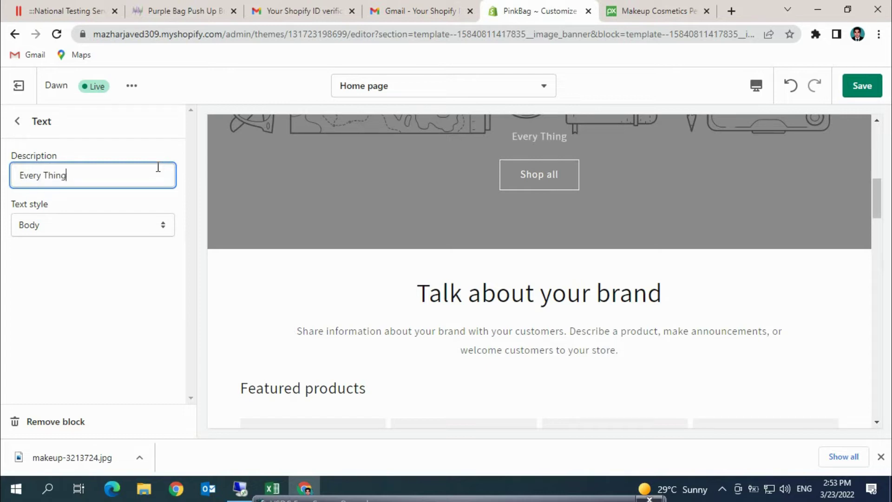
{"action": "type", "text": " you can"}
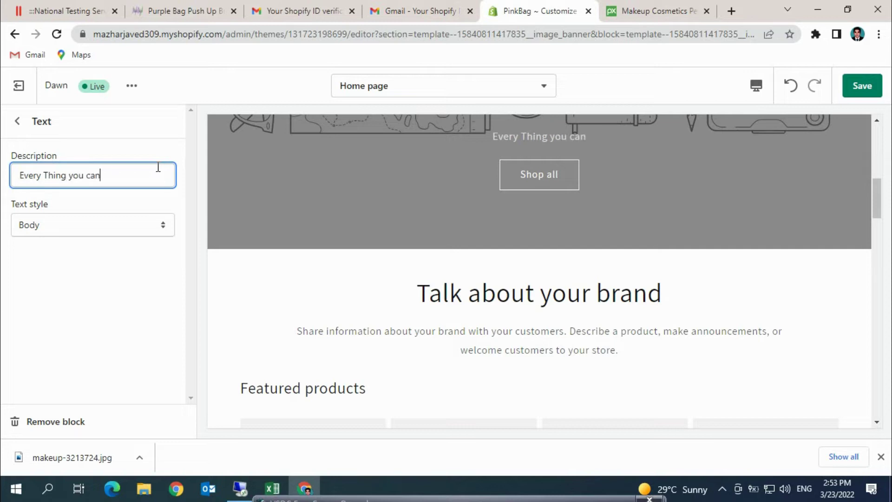
{"action": "type", "text": " Buy"}
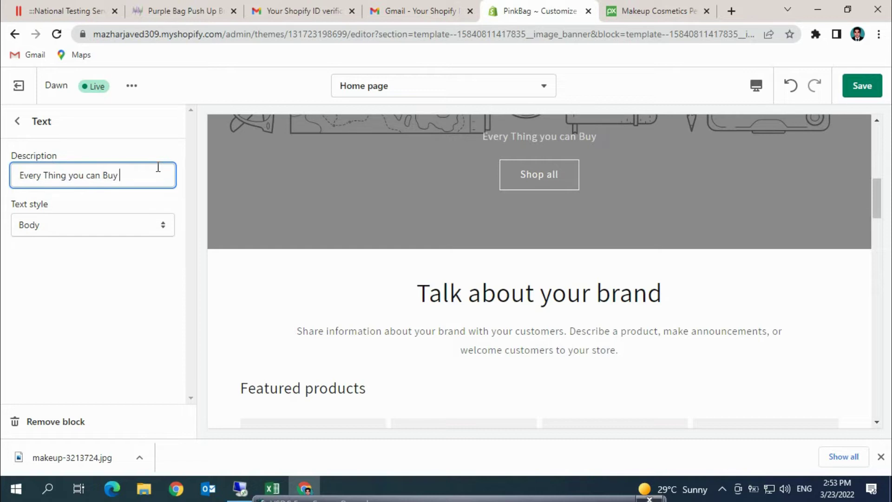
{"action": "type", "text": " 1"}
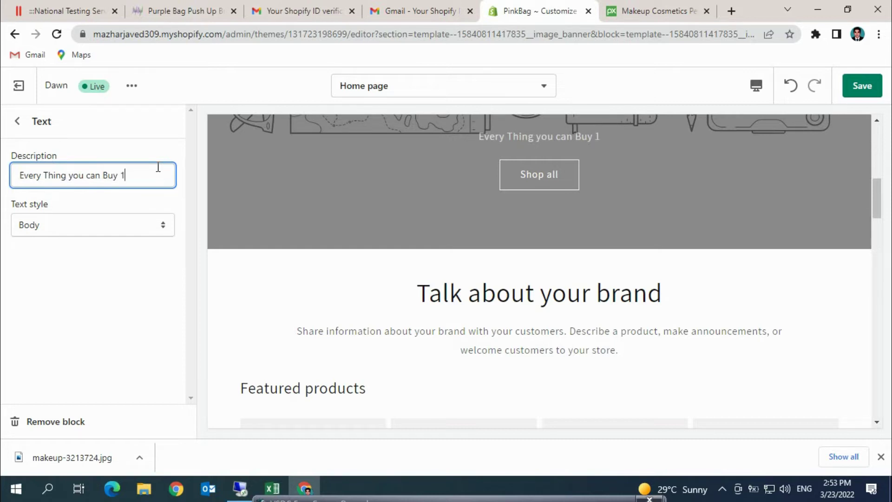
{"action": "type", "text": "00 Qua"}
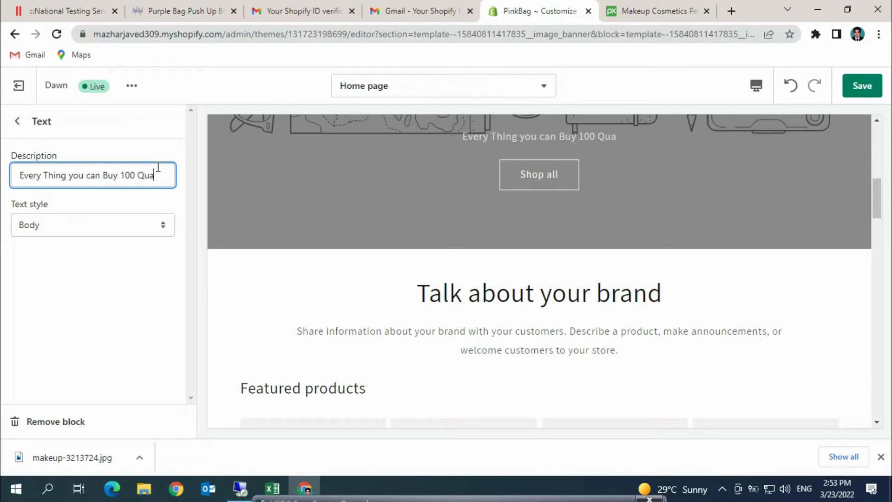
{"action": "type", "text": "lity"}
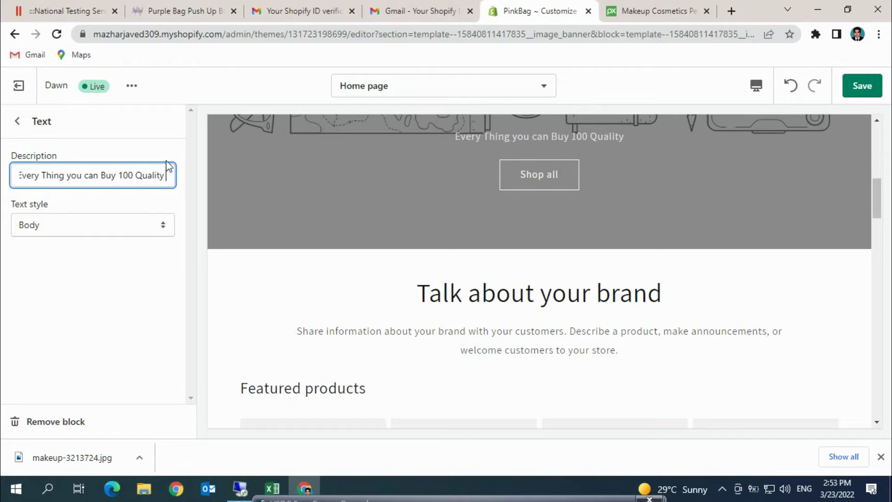
Add a percent sign after 100 and append "Base" so the description reads "Every Thing you can Buy 100% Quality Base".
{"action": "left_click", "coordinate": [137, 174]}
{"action": "key", "text": "BackSpace"}
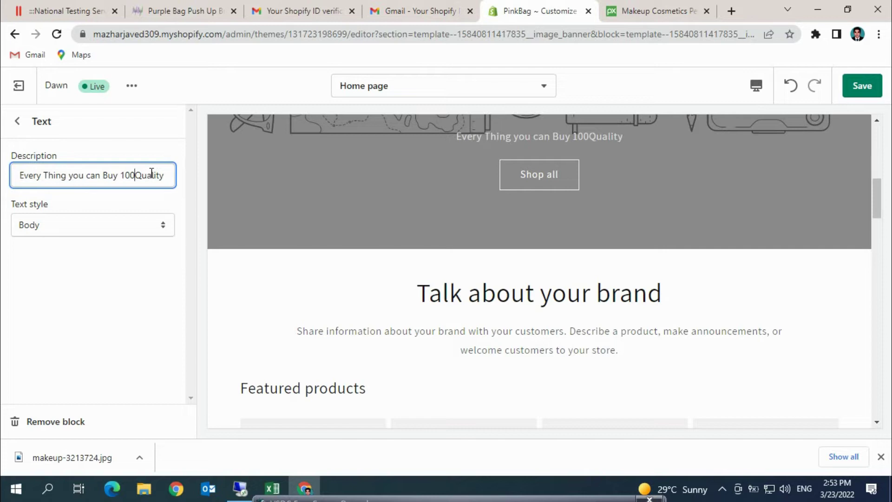
{"action": "type", "text": "%"}
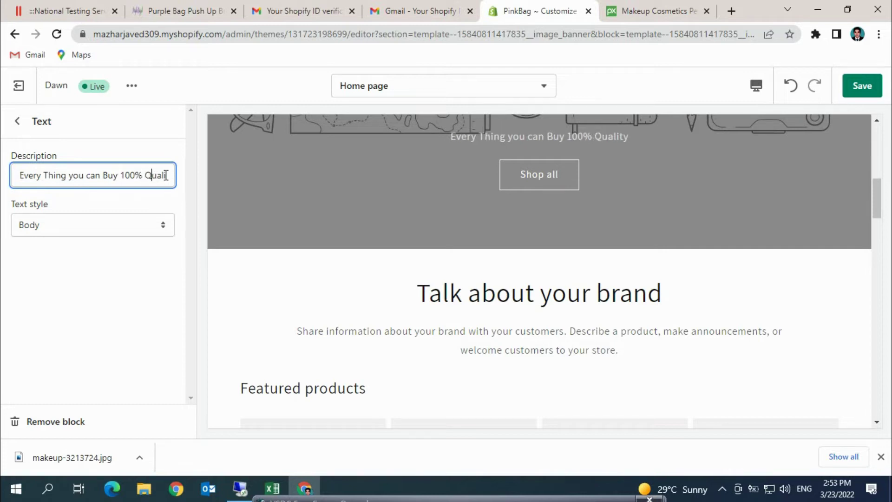
{"action": "key", "text": "End"}
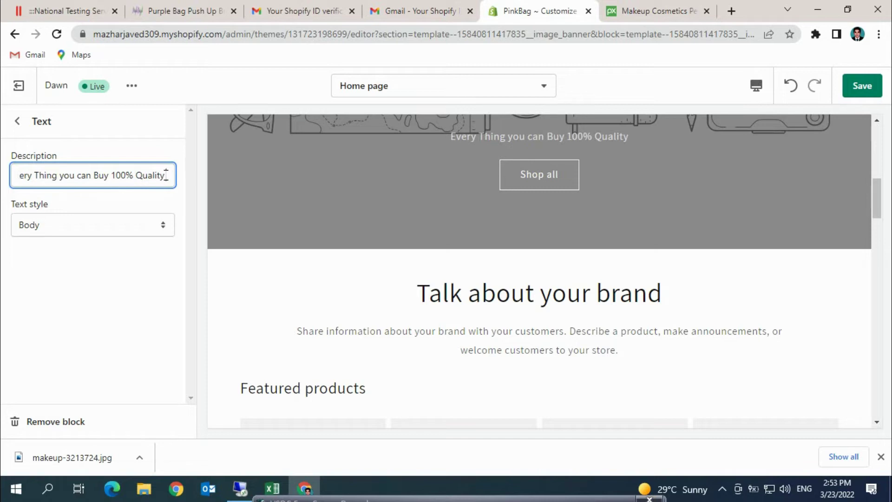
{"action": "type", "text": "Base"}
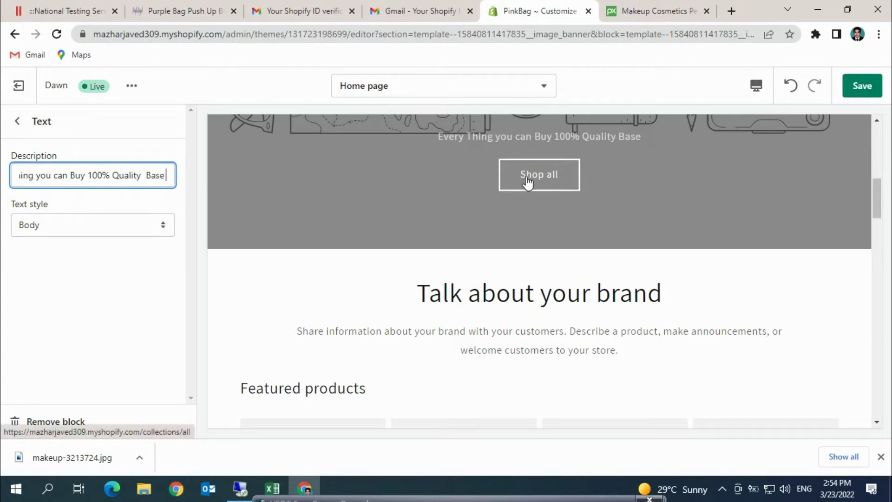
Try the Uppercase text style on the banner description, check it in the preview, and set the style back to Body.
{"action": "left_click", "coordinate": [163, 226]}
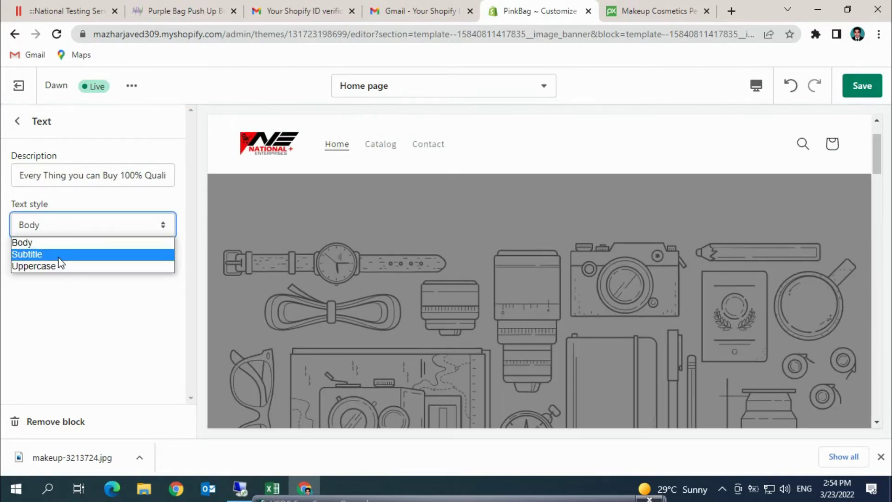
{"action": "left_click", "coordinate": [64, 269]}
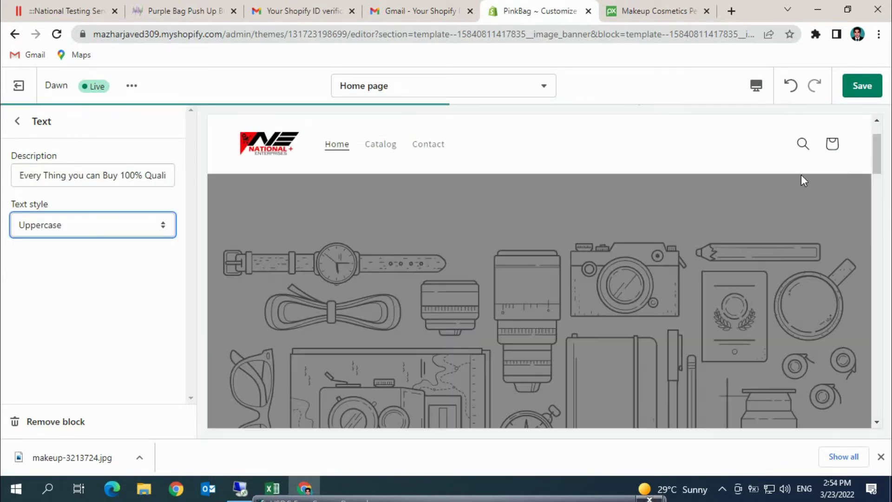
{"action": "left_click_drag", "start_coordinate": [878, 166], "coordinate": [881, 197]}
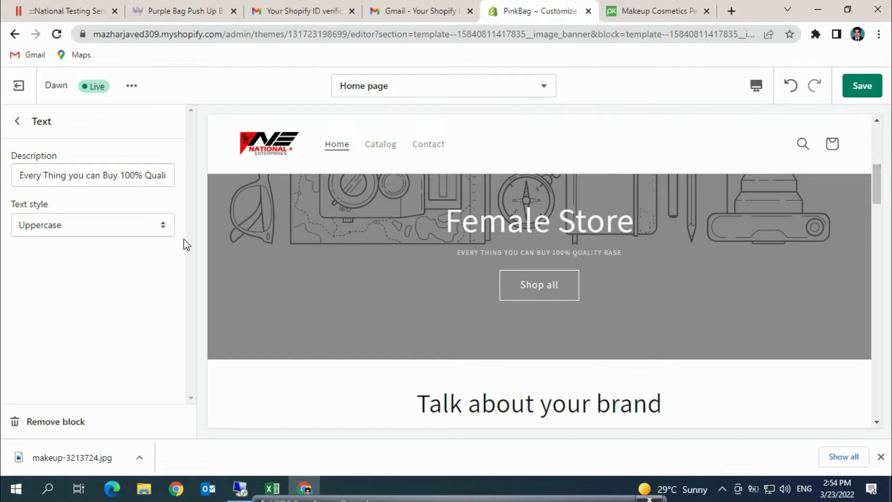
{"action": "left_click", "coordinate": [166, 231]}
{"action": "left_click", "coordinate": [165, 243]}
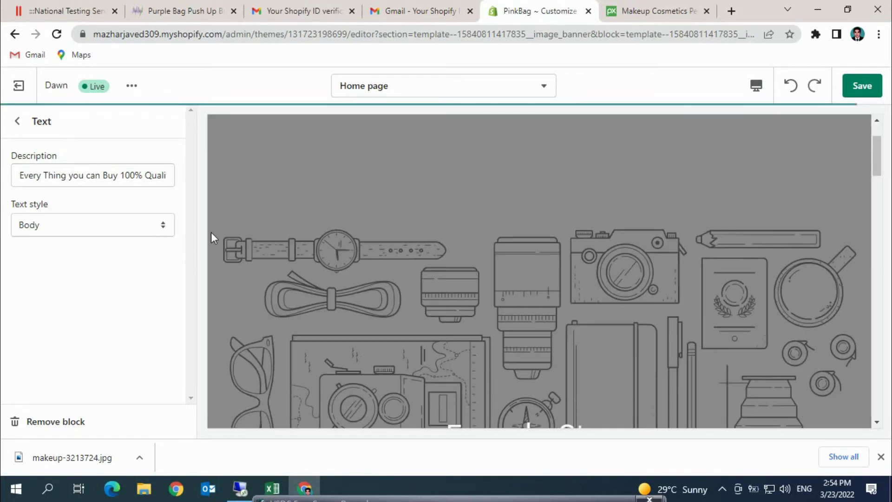
{"action": "left_click_drag", "start_coordinate": [878, 171], "coordinate": [887, 230]}
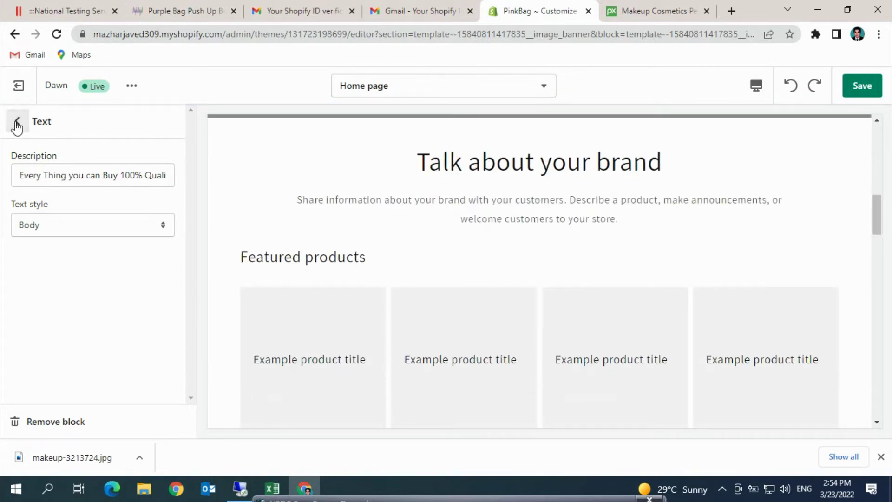
Open the Footer section and examine its color scheme, email signup, social media, country and language selector settings.
{"action": "left_click", "coordinate": [17, 124]}
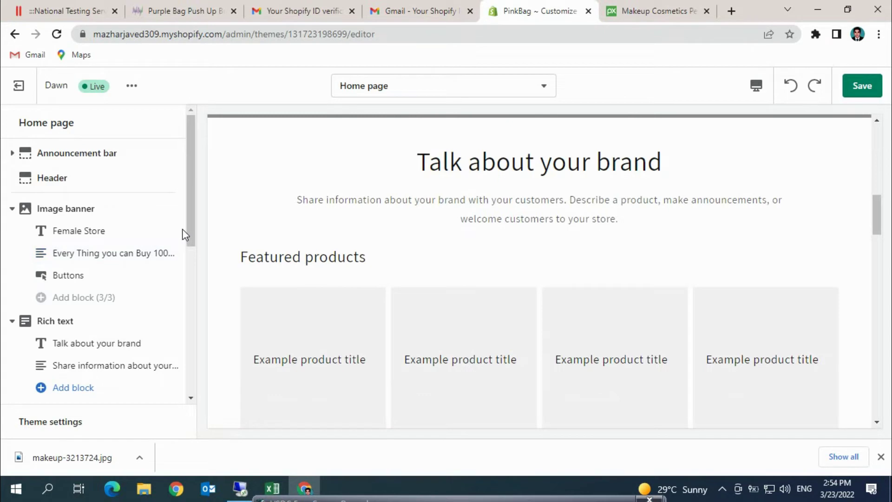
{"action": "left_click_drag", "start_coordinate": [190, 233], "coordinate": [196, 397]}
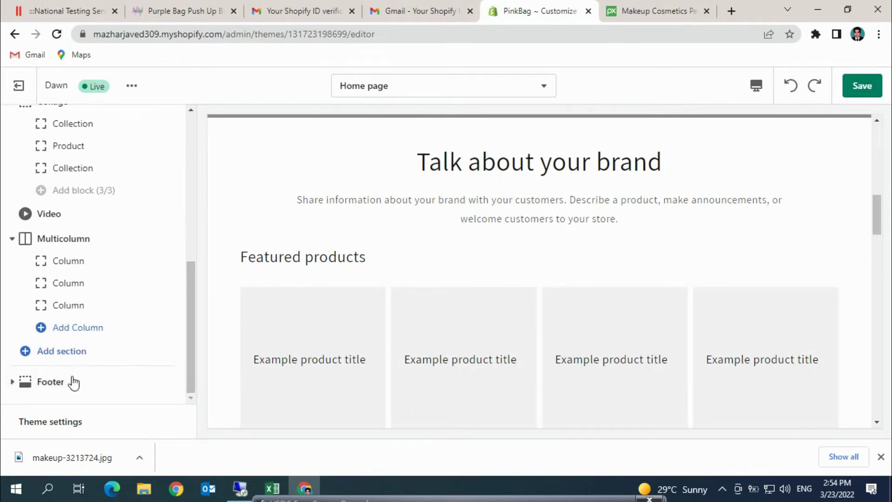
{"action": "left_click", "coordinate": [48, 382]}
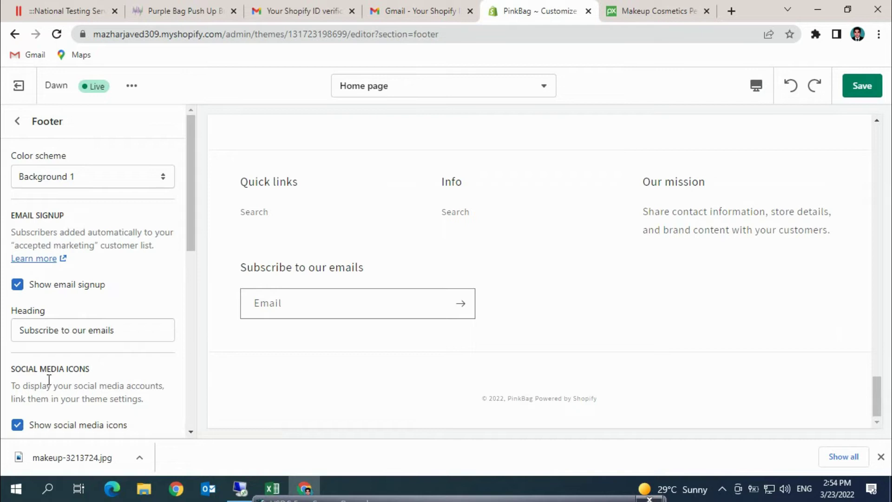
{"action": "left_click_drag", "start_coordinate": [189, 243], "coordinate": [192, 335]}
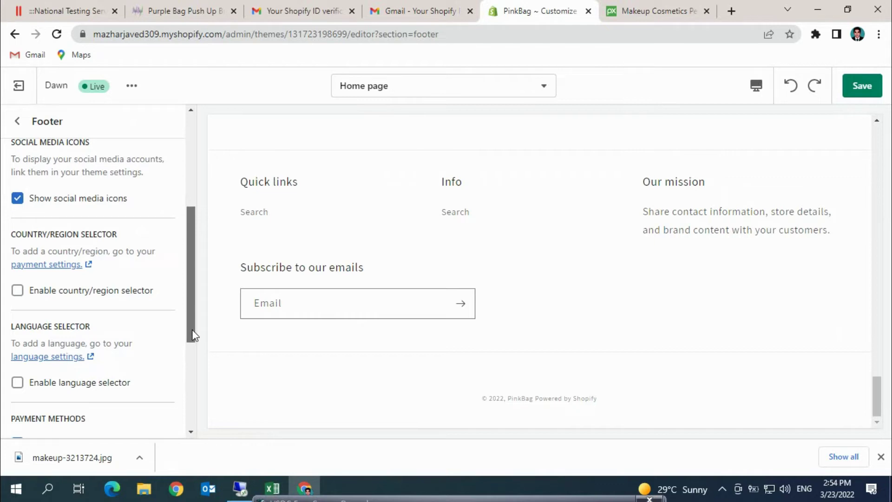
{"action": "left_click_drag", "start_coordinate": [192, 334], "coordinate": [197, 207]}
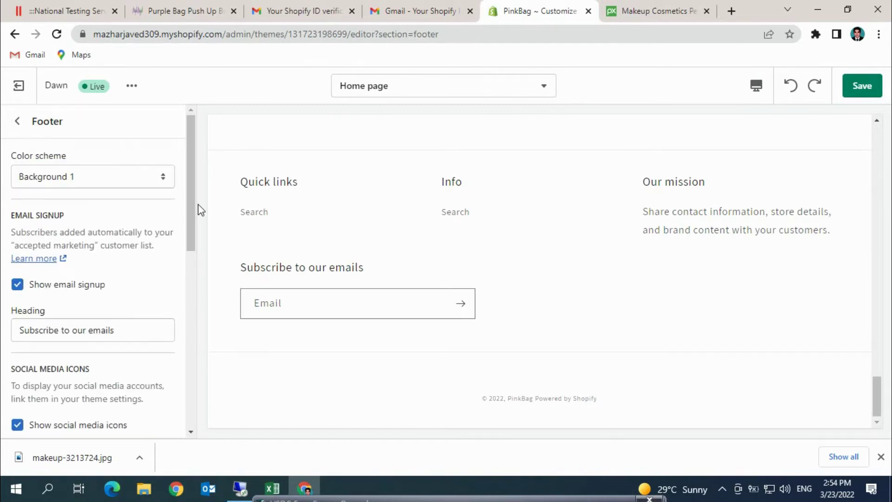
{"action": "left_click", "coordinate": [18, 123]}
Look at the Announcement bar section's settings and return to the home page's section list.
{"action": "left_click_drag", "start_coordinate": [188, 268], "coordinate": [187, 113]}
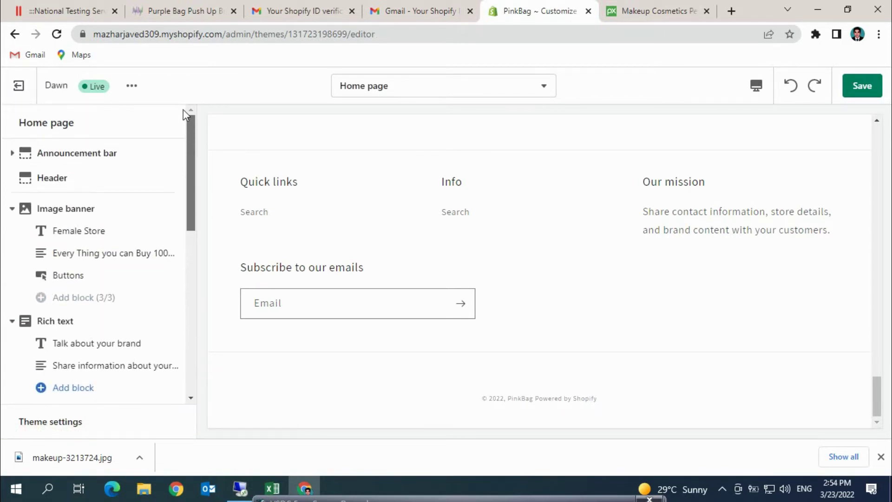
{"action": "left_click", "coordinate": [72, 157]}
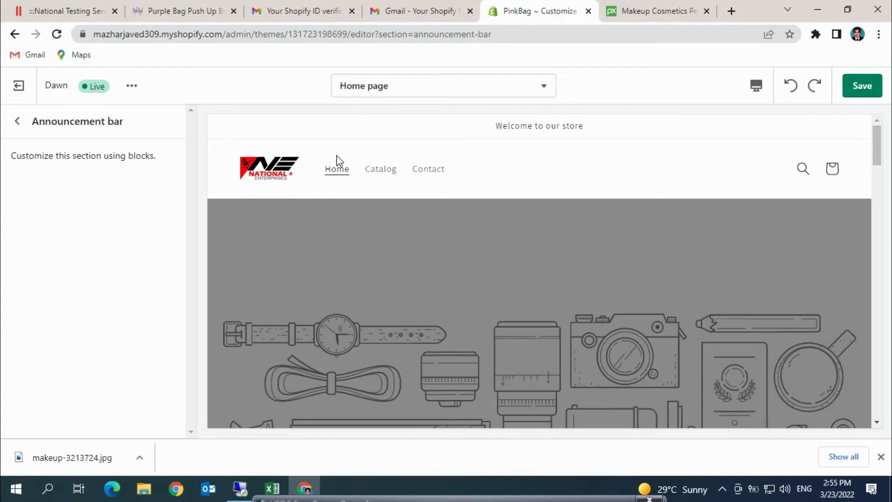
{"action": "left_click", "coordinate": [342, 171]}
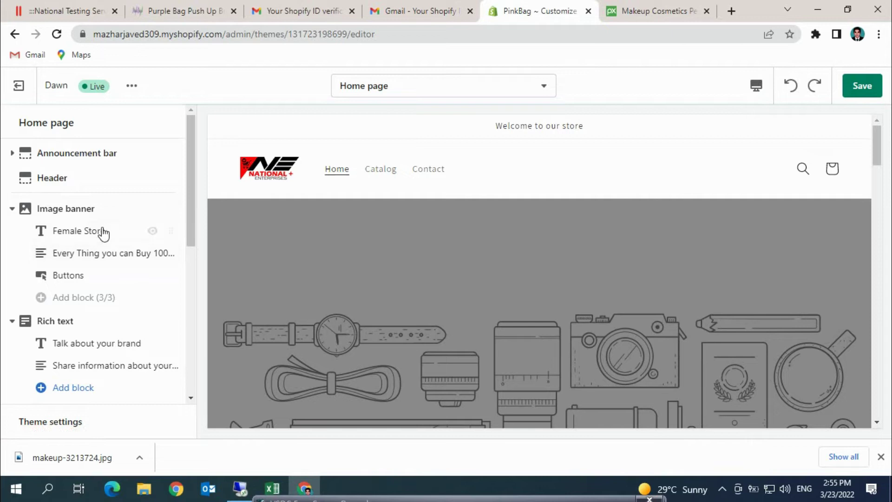
Set the Image banner's first image to the pink makeup illustration from the library and check the page preview.
{"action": "left_click", "coordinate": [82, 212]}
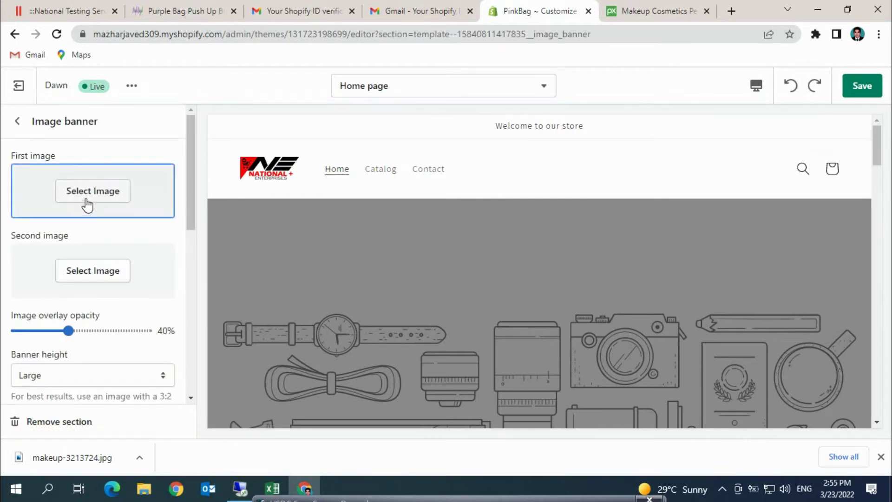
{"action": "left_click", "coordinate": [90, 195]}
{"action": "left_click", "coordinate": [49, 311]}
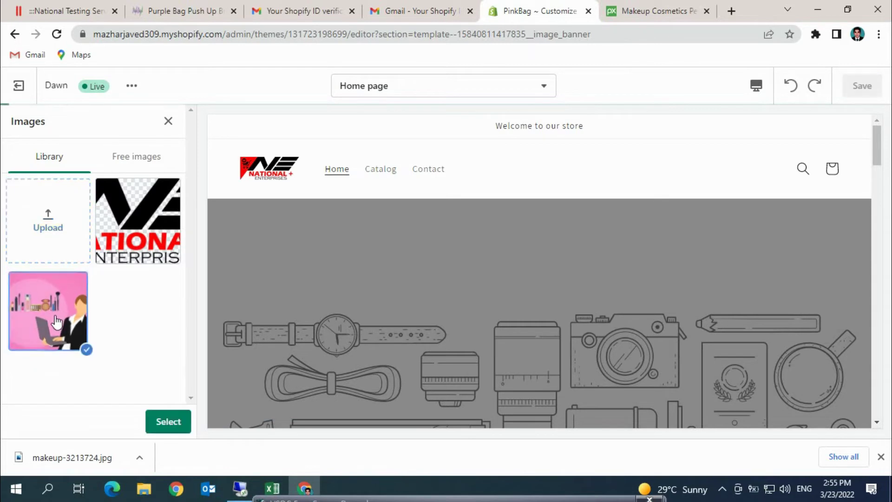
{"action": "left_click", "coordinate": [171, 422]}
{"action": "left_click", "coordinate": [171, 423]}
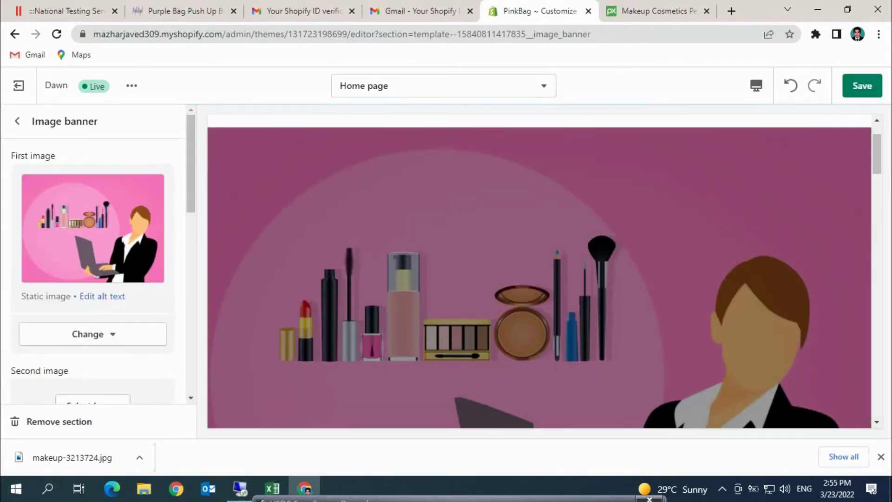
{"action": "left_click_drag", "start_coordinate": [878, 159], "coordinate": [878, 245]}
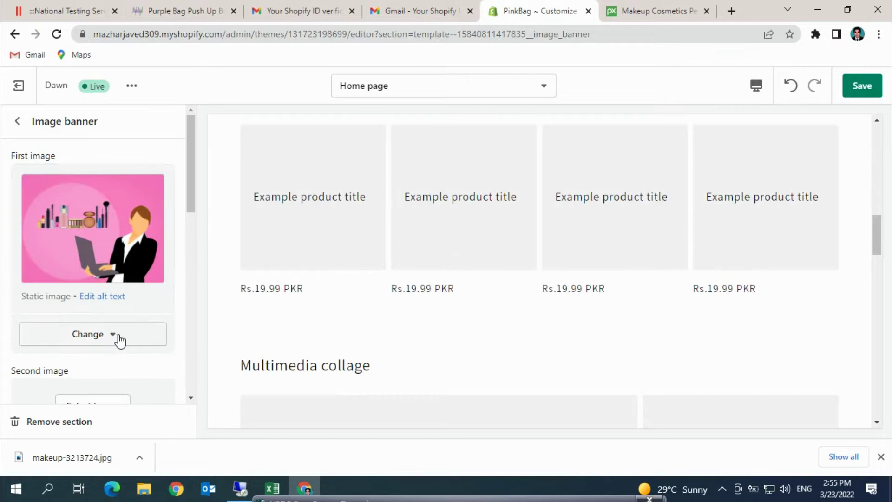
View the first image's alt text editor without editing it, and review the banner's second image, overlay opacity and height settings.
{"action": "left_click", "coordinate": [105, 296]}
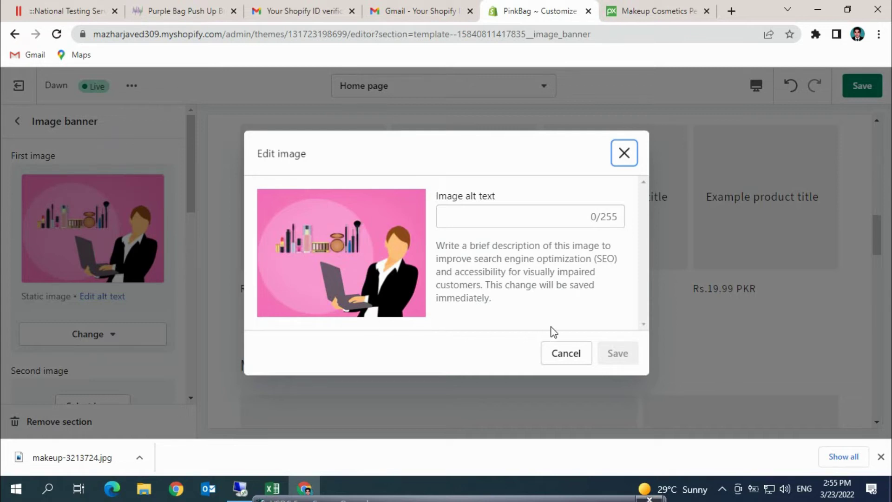
{"action": "left_click", "coordinate": [624, 153]}
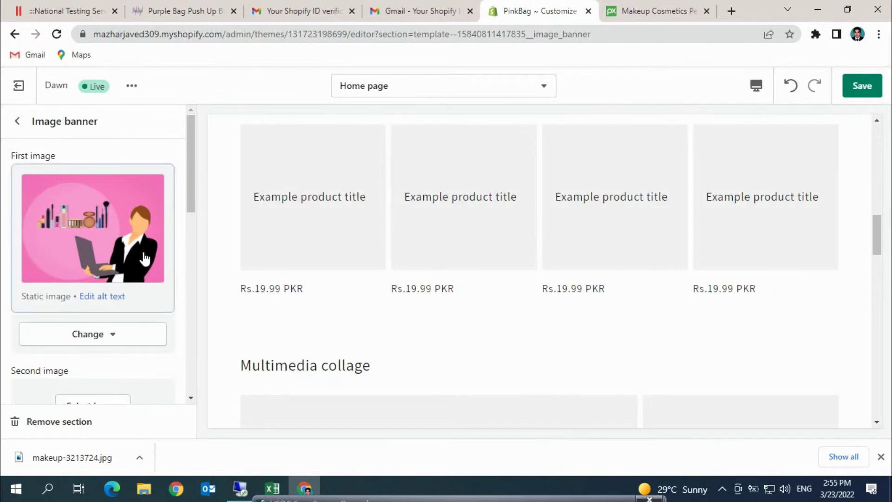
{"action": "left_click_drag", "start_coordinate": [193, 204], "coordinate": [193, 249]}
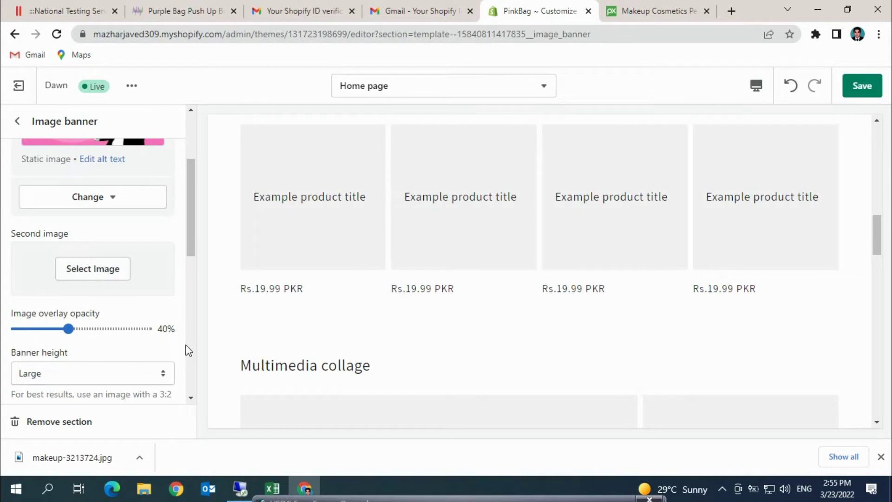
{"action": "left_click_drag", "start_coordinate": [193, 212], "coordinate": [206, 151]}
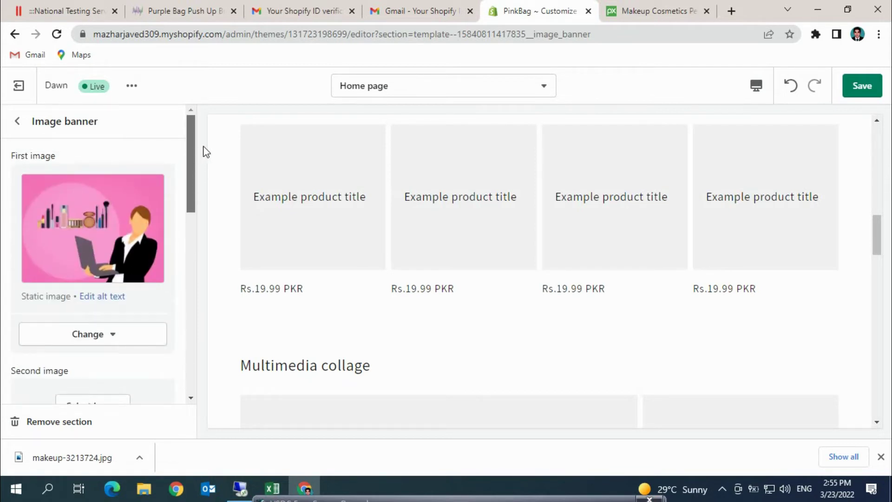
Check the image banner at the top of the page preview and return to the home page's section list.
{"action": "left_click_drag", "start_coordinate": [878, 236], "coordinate": [878, 111]}
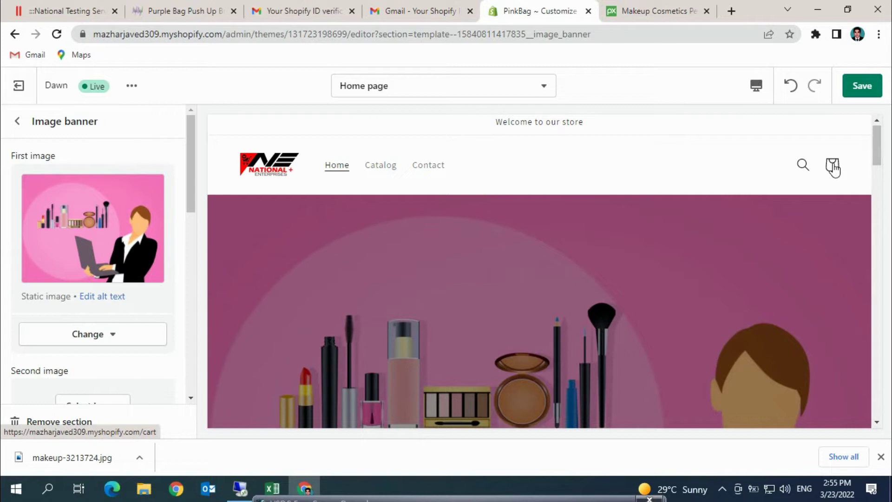
{"action": "left_click_drag", "start_coordinate": [190, 200], "coordinate": [216, 156]}
{"action": "left_click", "coordinate": [17, 121]}
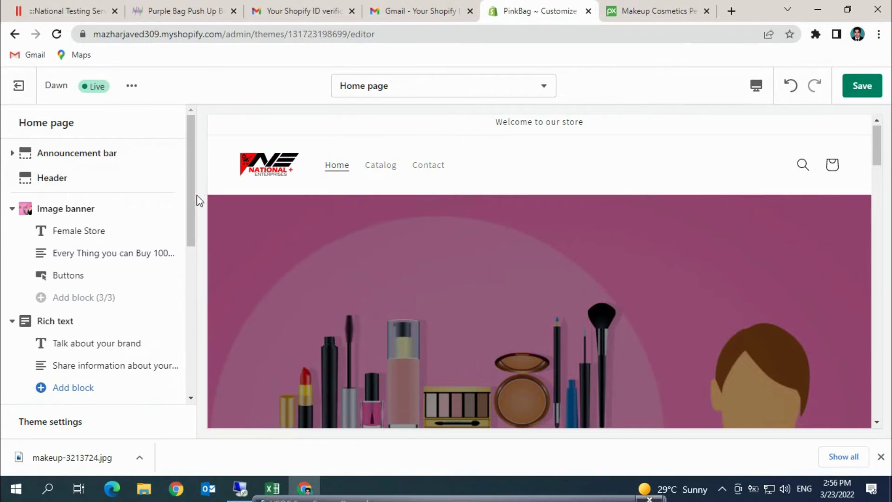
Open the Image banner's Buttons block and review the label, link and outline style settings of both buttons.
{"action": "left_click_drag", "start_coordinate": [190, 192], "coordinate": [112, 227]}
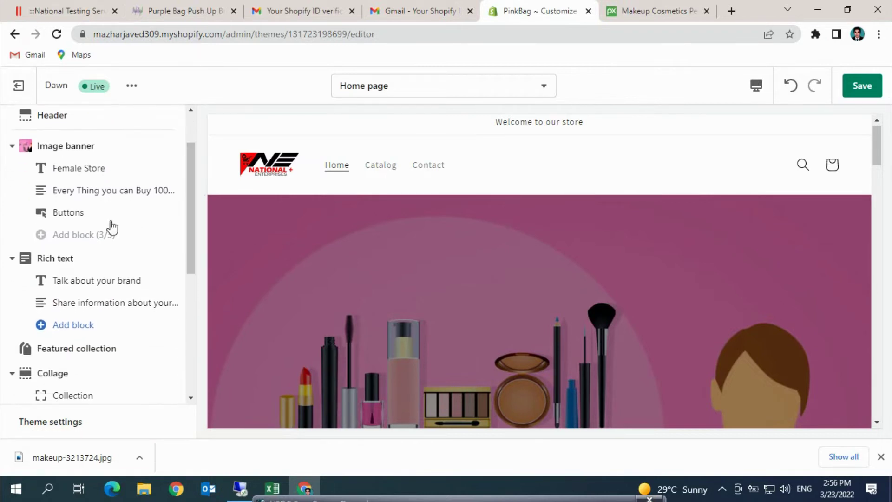
{"action": "left_click", "coordinate": [57, 218]}
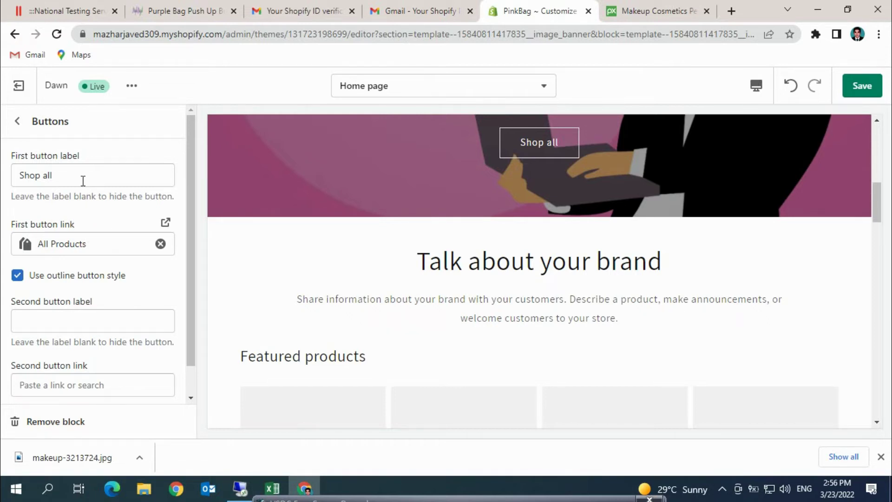
{"action": "left_click_drag", "start_coordinate": [66, 175], "coordinate": [5, 178]}
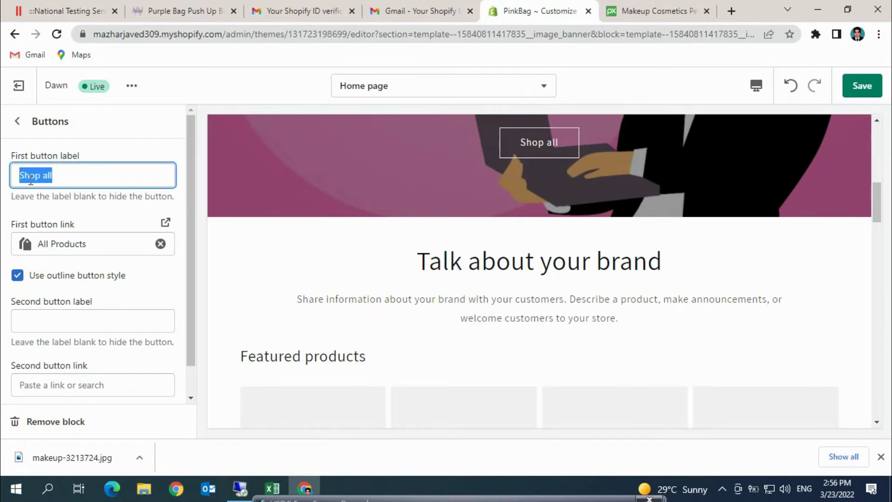
{"action": "left_click", "coordinate": [109, 208]}
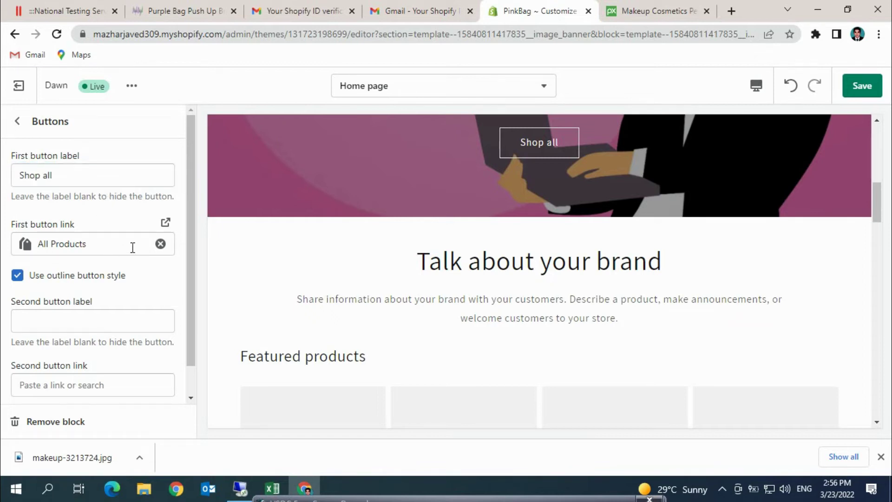
{"action": "scroll", "coordinate": [196, 322], "scroll_direction": "down", "scroll_amount": 1}
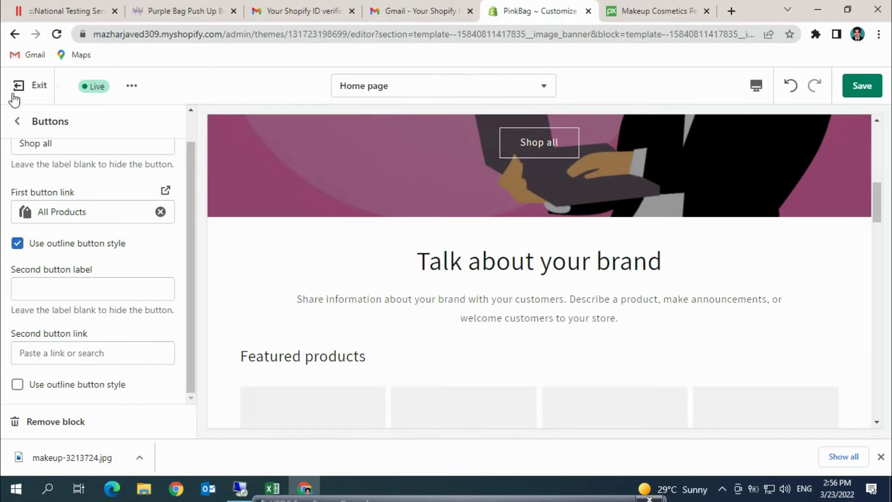
{"action": "left_click", "coordinate": [17, 121]}
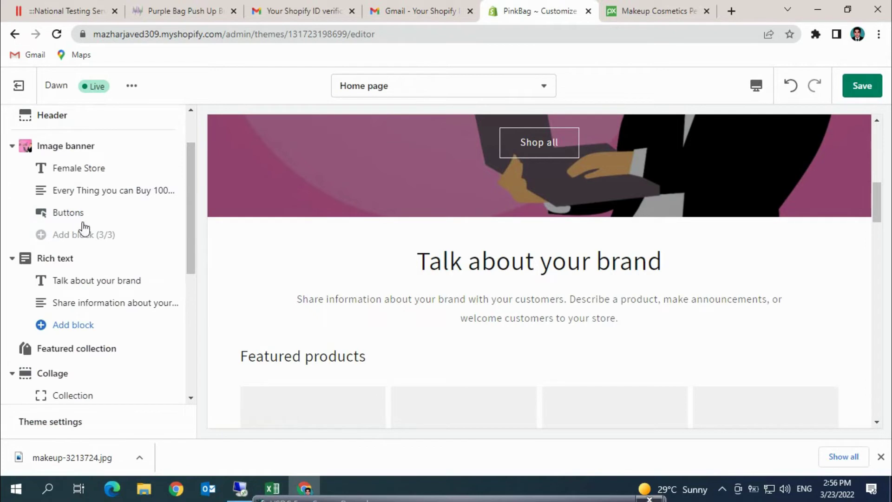
Change the Rich text section's heading to "See your brand".
{"action": "left_click_drag", "start_coordinate": [188, 223], "coordinate": [190, 250]}
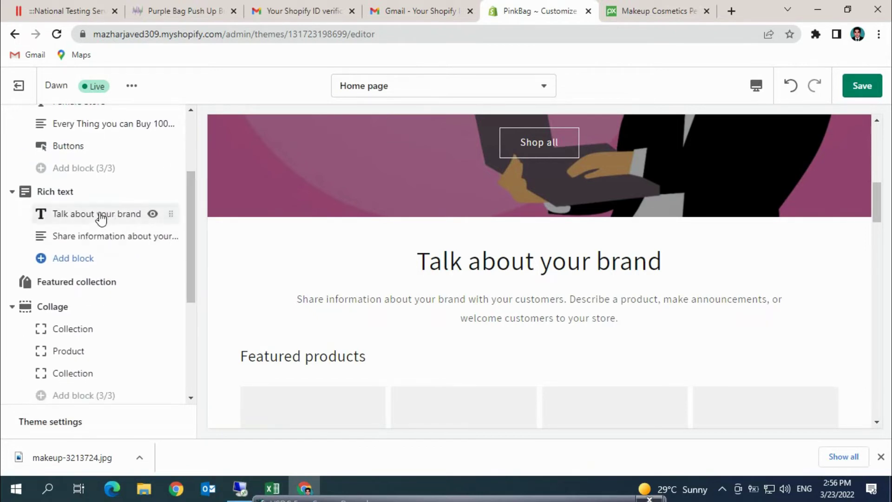
{"action": "left_click", "coordinate": [101, 215]}
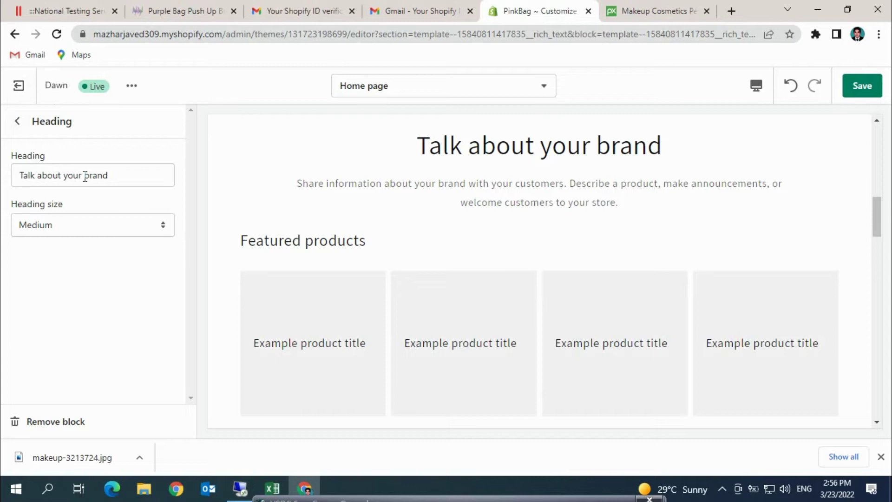
{"action": "left_click_drag", "start_coordinate": [117, 175], "coordinate": [2, 176]}
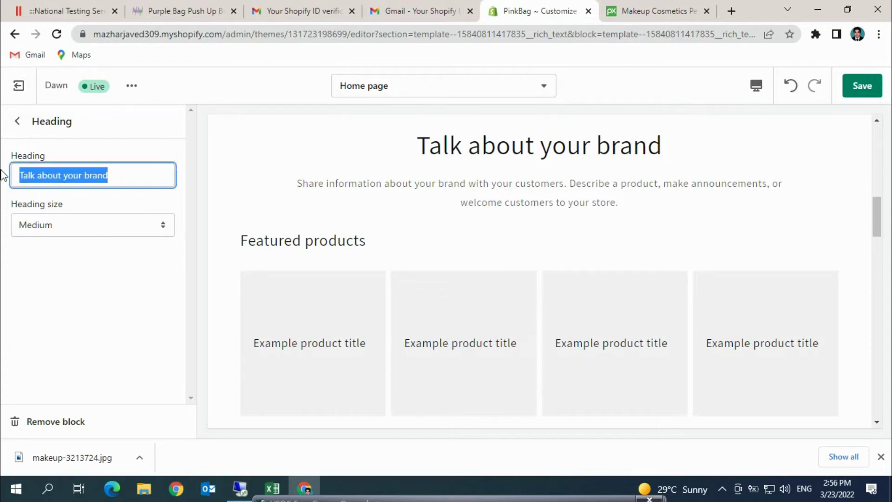
{"action": "left_click", "coordinate": [68, 175]}
{"action": "key", "text": "BackSpace"}
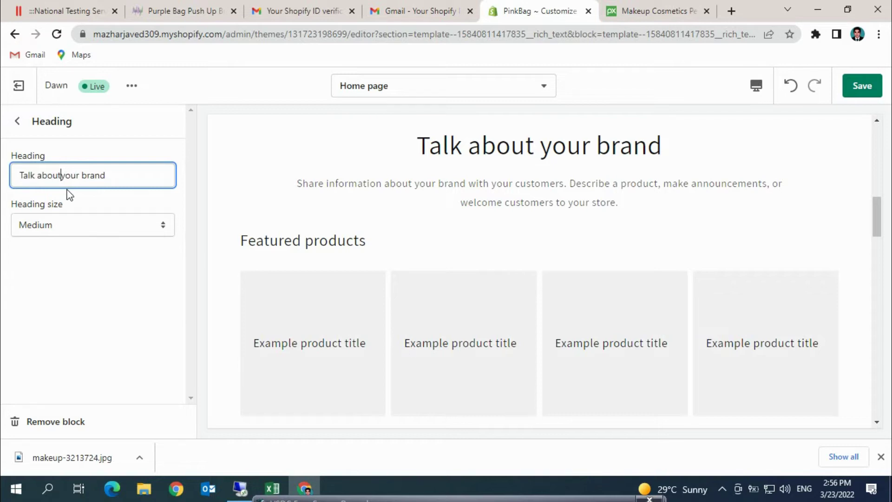
{"action": "key", "text": "ctrl+BackSpace"}
{"action": "key", "text": "ctrl+BackSpace"}
{"action": "type", "text": "See"}
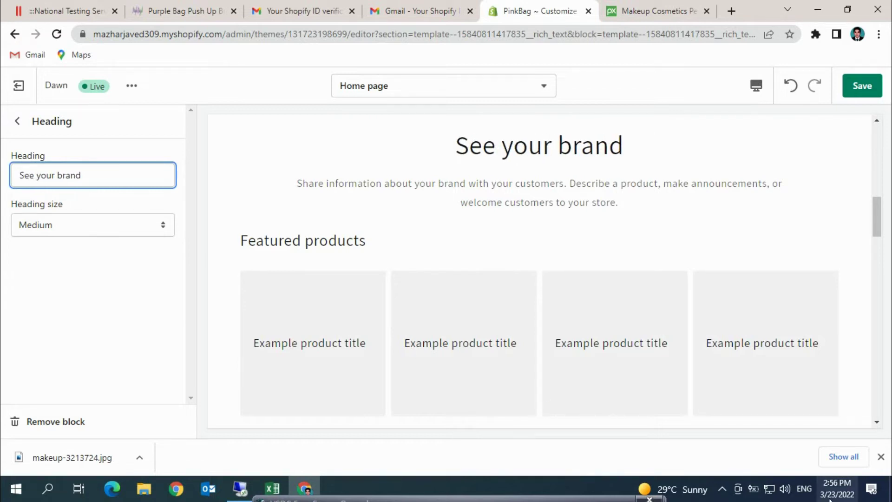
Set the Rich text heading size to Large and return to the section list.
{"action": "left_click", "coordinate": [164, 229]}
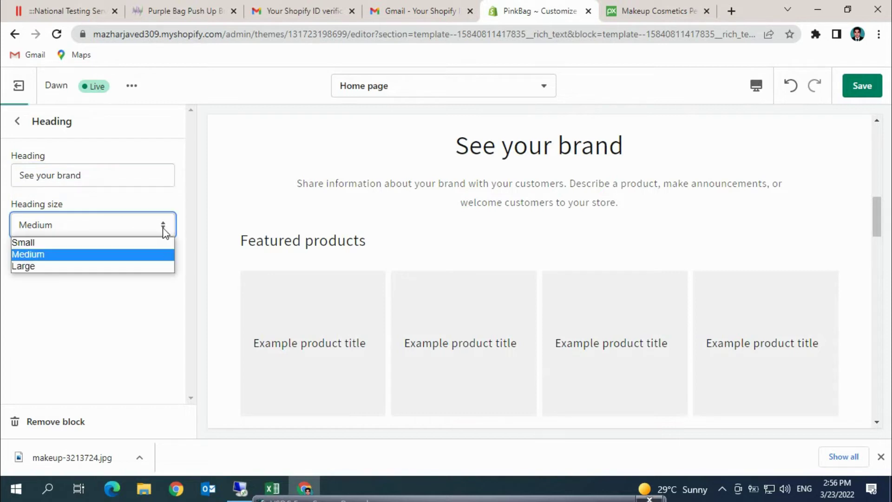
{"action": "left_click", "coordinate": [123, 266]}
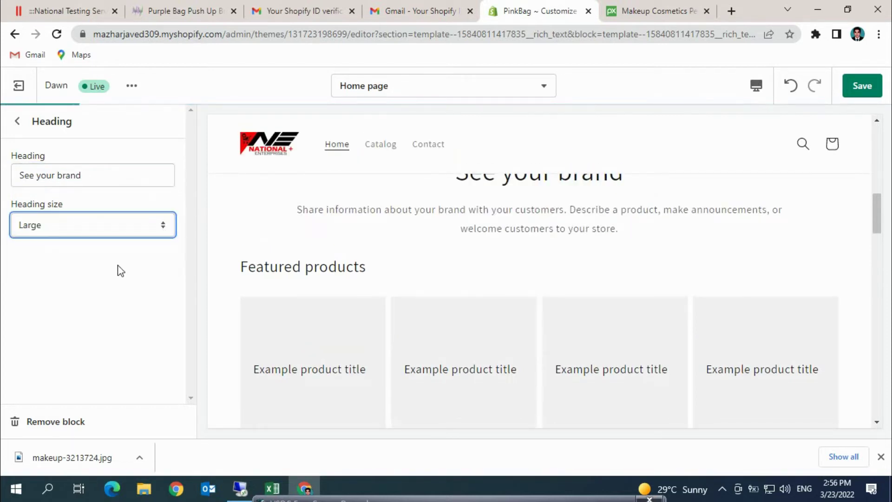
{"action": "left_click", "coordinate": [18, 123]}
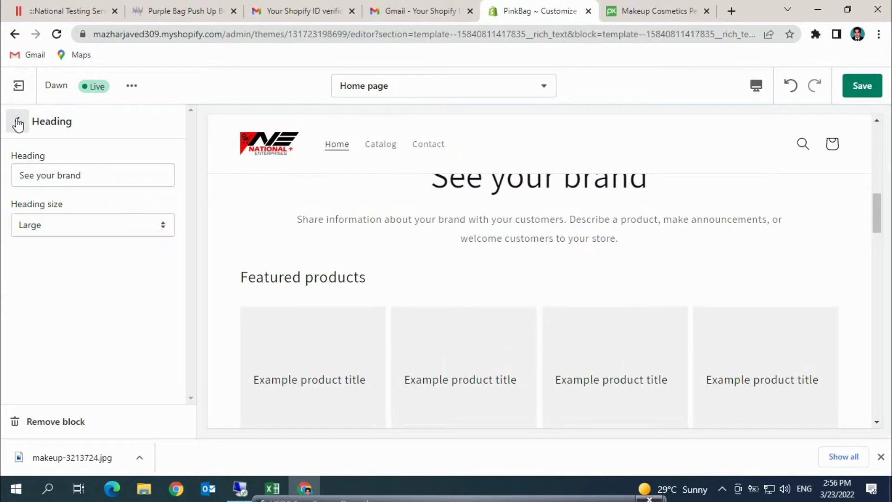
Replace the Rich text section's description with "Welcome to all of you and".
{"action": "left_click_drag", "start_coordinate": [191, 255], "coordinate": [194, 288]}
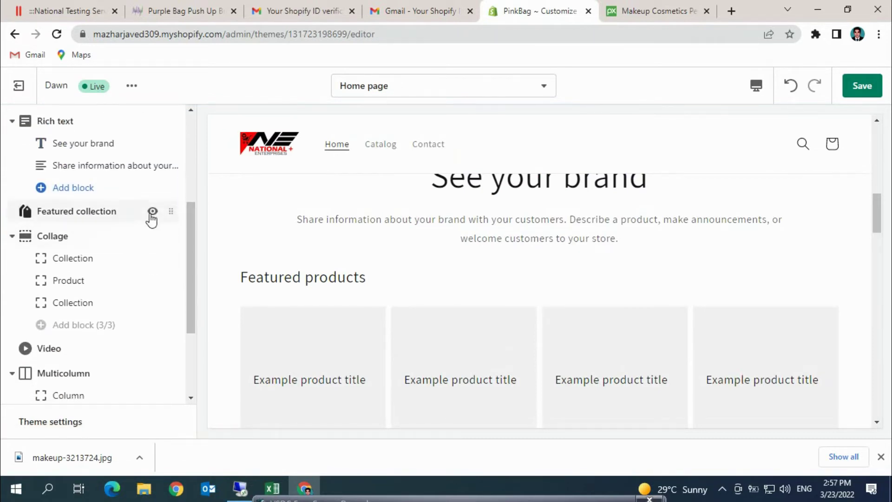
{"action": "left_click", "coordinate": [95, 166]}
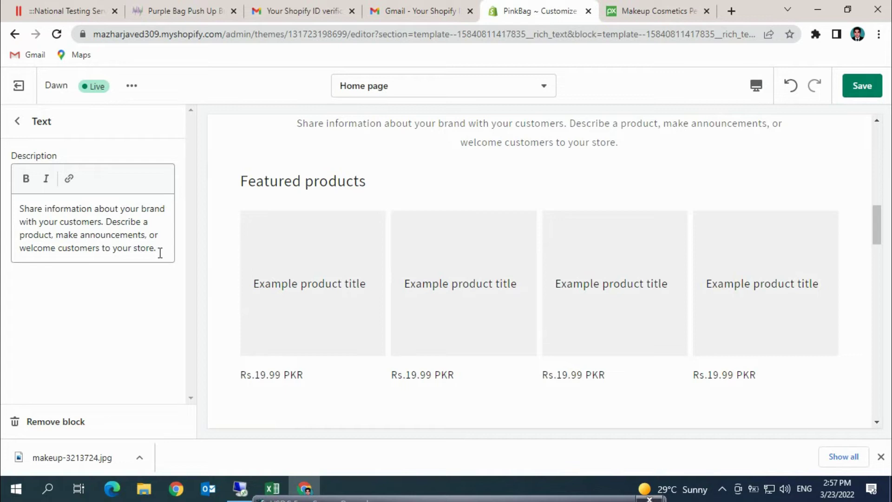
{"action": "left_click_drag", "start_coordinate": [160, 253], "coordinate": [19, 205]}
{"action": "type", "text": "Well"}
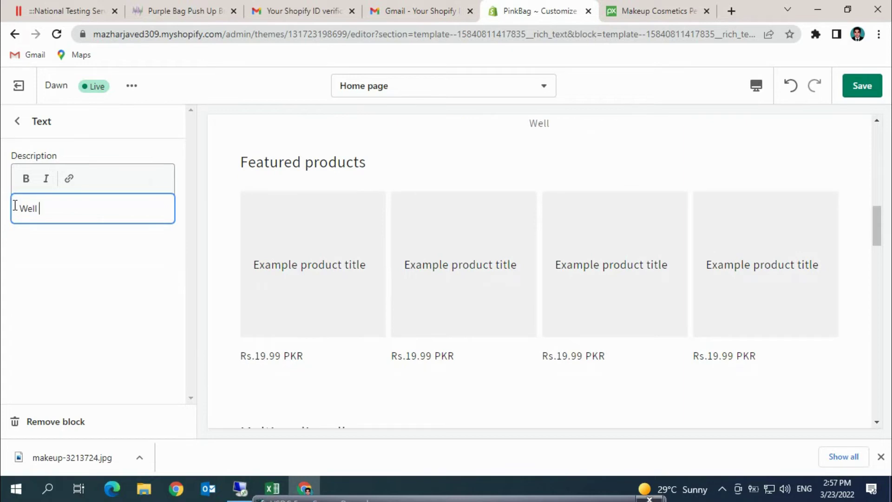
{"action": "key", "text": "BackSpace"}
{"action": "type", "text": "comr"}
{"action": "key", "text": "BackSpace"}
{"action": "type", "text": "e to all of "}
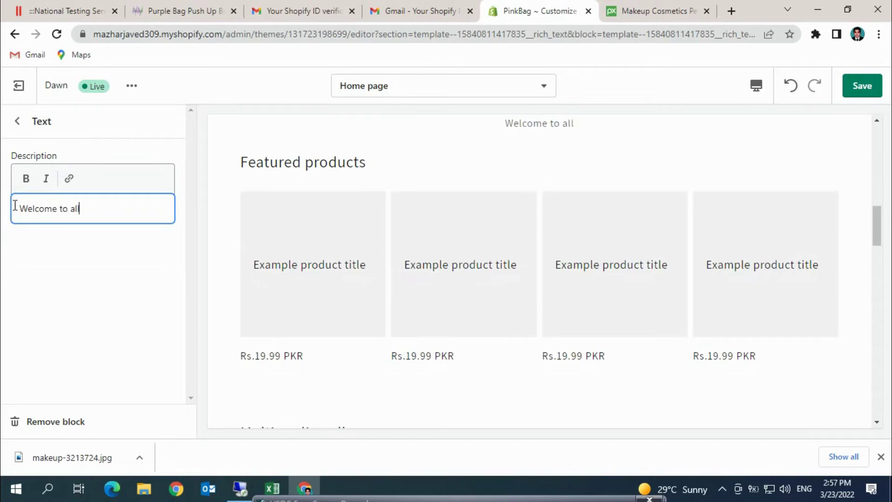
{"action": "type", "text": "yo"}
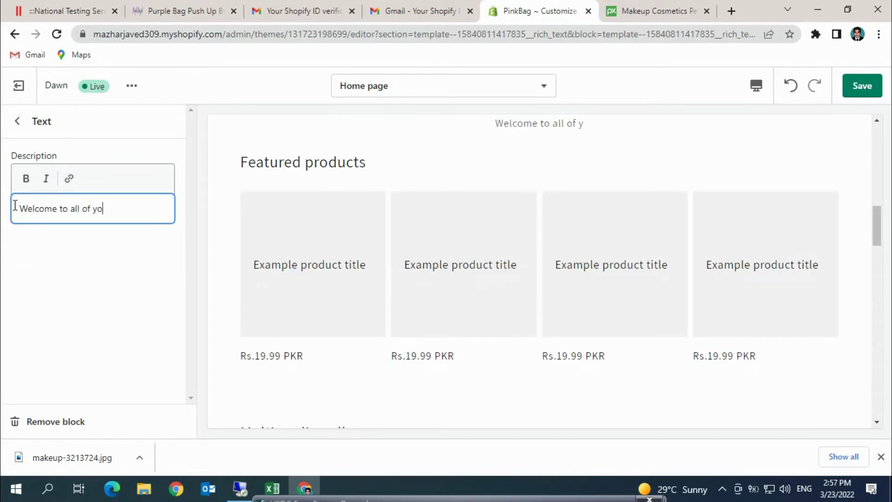
{"action": "type", "text": "u and"}
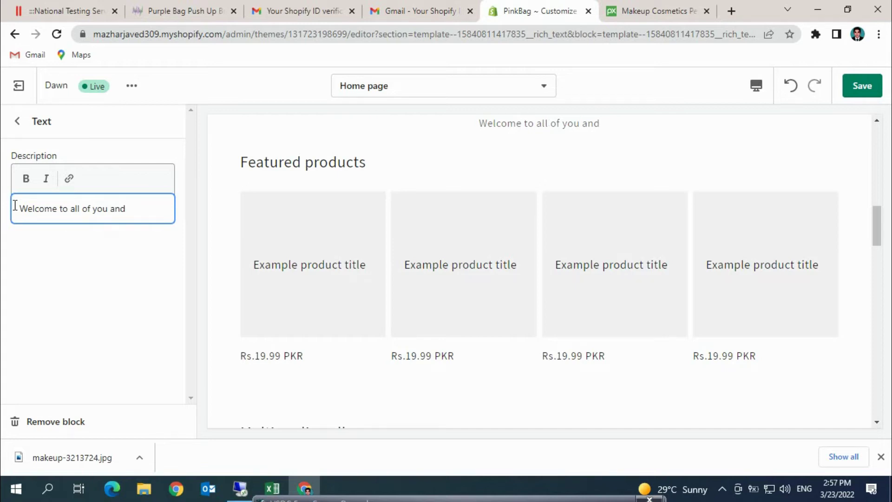
Extend the rich text description after "Welcome to all of you and" with "we appreciate", spelled correctly.
{"action": "type", "text": "we"}
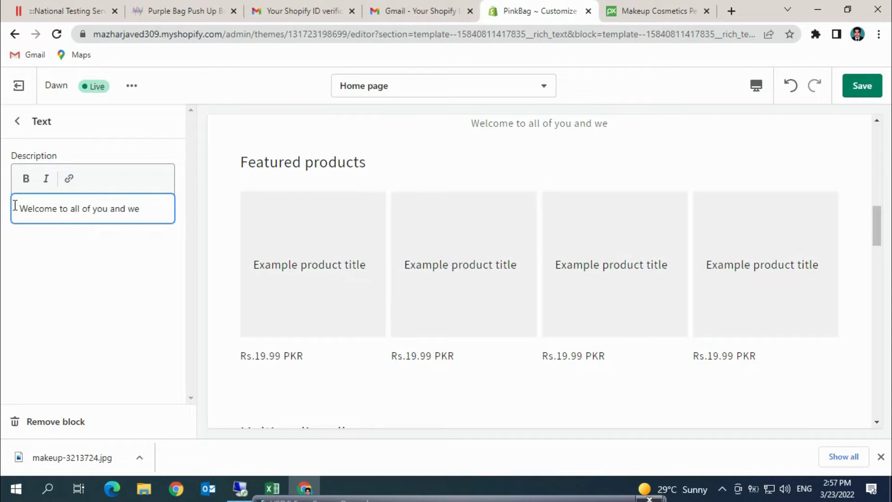
{"action": "type", "text": " a"}
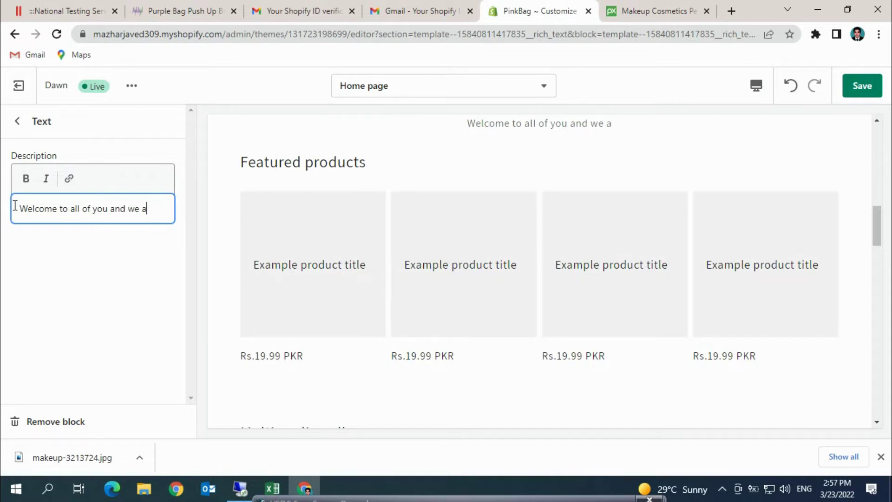
{"action": "type", "text": "ppriciate"}
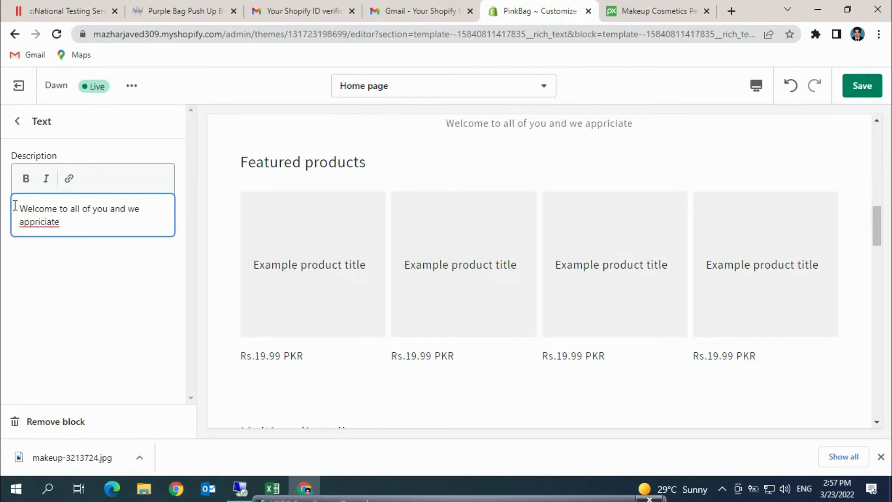
{"action": "right_click", "coordinate": [40, 222]}
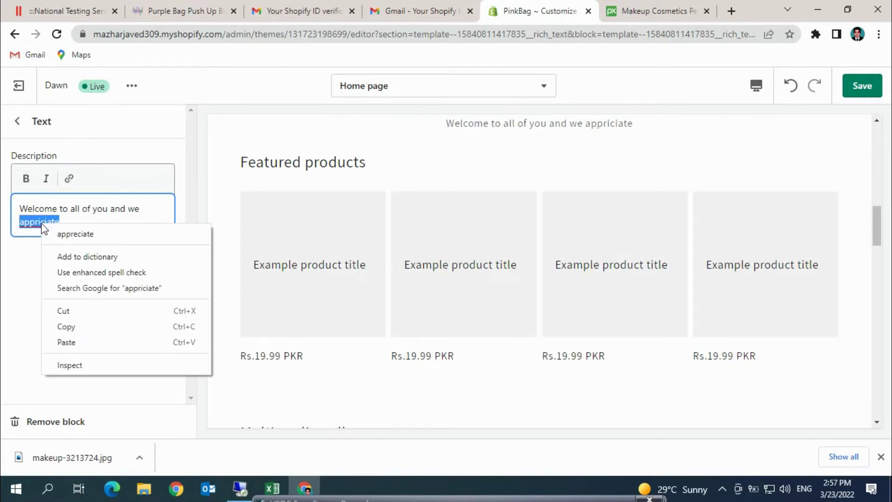
{"action": "left_click", "coordinate": [65, 235]}
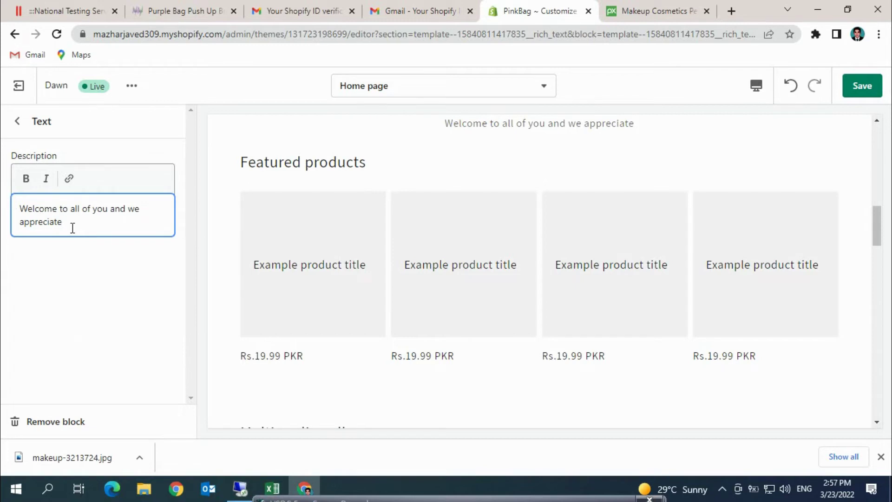
{"action": "type", "text": "that "}
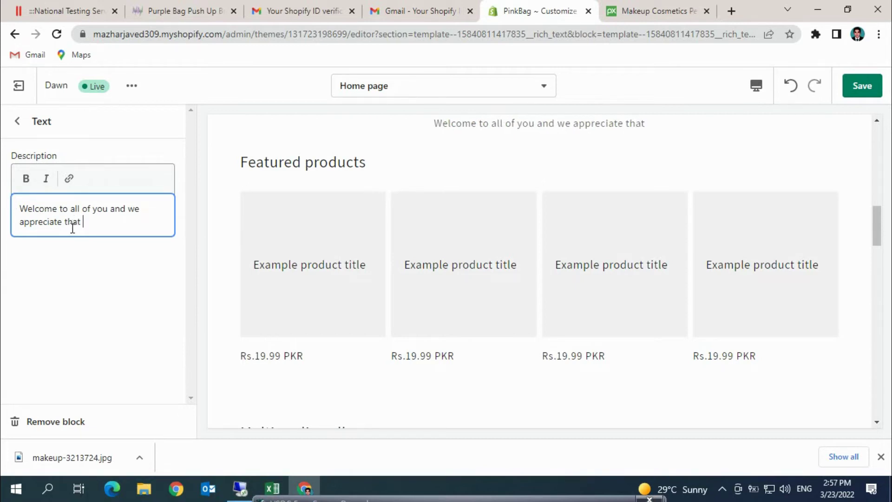
{"action": "type", "text": "we"}
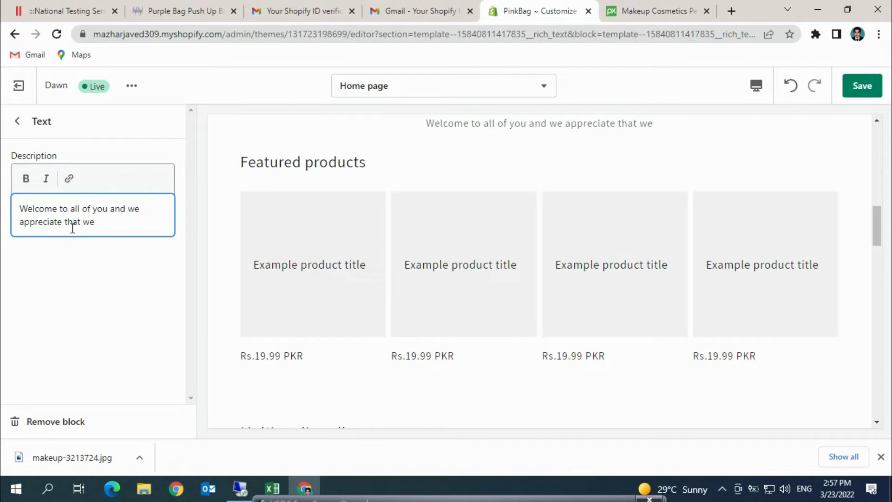
{"action": "key", "text": "BackSpace"}
{"action": "key", "text": "BackSpace"}
{"action": "key", "text": "BackSpace"}
{"action": "key", "text": "BackSpace"}
{"action": "key", "text": "BackSpace"}
{"action": "key", "text": "BackSpace"}
{"action": "key", "text": "BackSpace"}
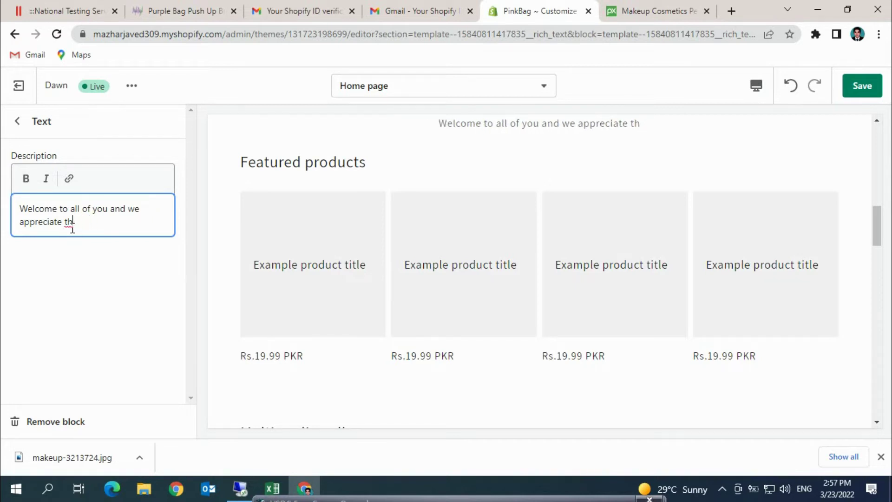
Finish the description so it reads "Welcome to all of you and we appreciate your choice".
{"action": "type", "text": "you"}
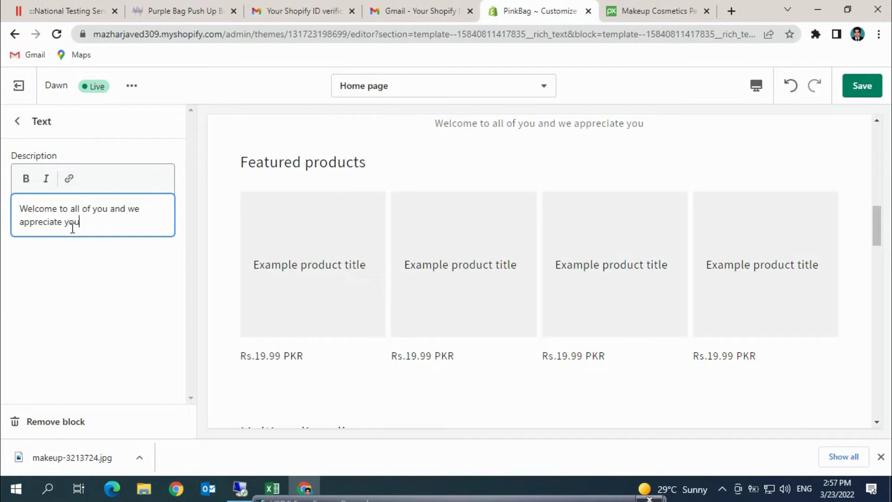
{"action": "type", "text": "r c"}
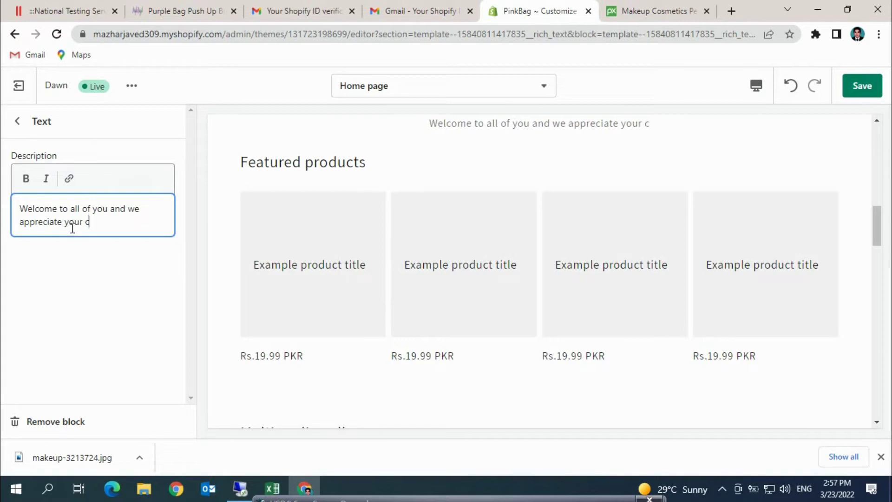
{"action": "type", "text": "hoice"}
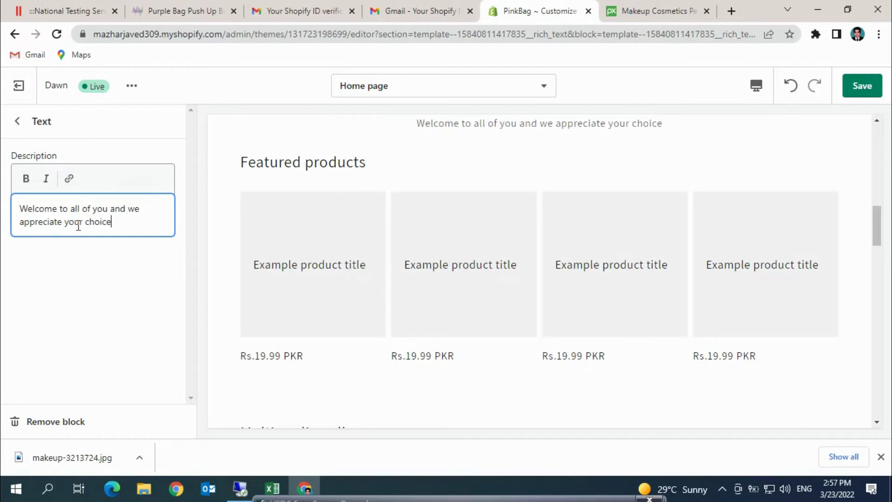
{"action": "left_click", "coordinate": [26, 179]}
{"action": "left_click", "coordinate": [69, 178]}
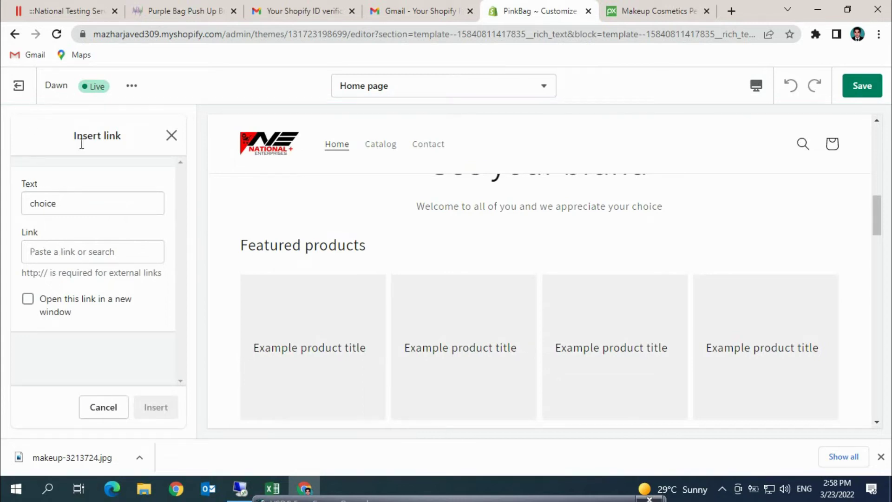
{"action": "left_click", "coordinate": [103, 407]}
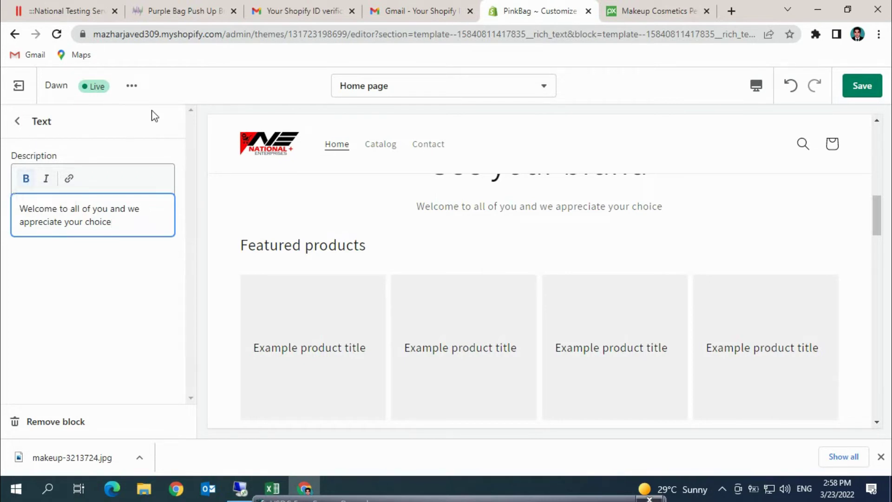
Save the home page changes and open the settings of the Footer section.
{"action": "left_click", "coordinate": [860, 88]}
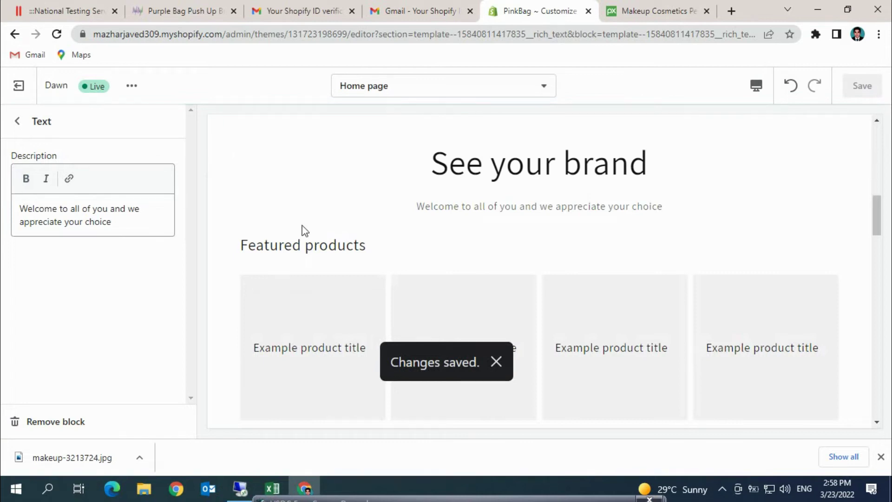
{"action": "left_click_drag", "start_coordinate": [872, 225], "coordinate": [881, 412]}
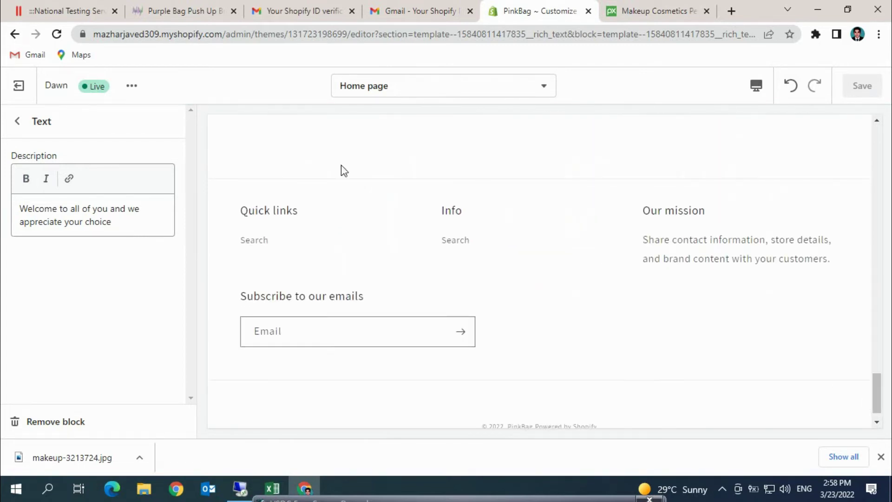
{"action": "left_click", "coordinate": [20, 122]}
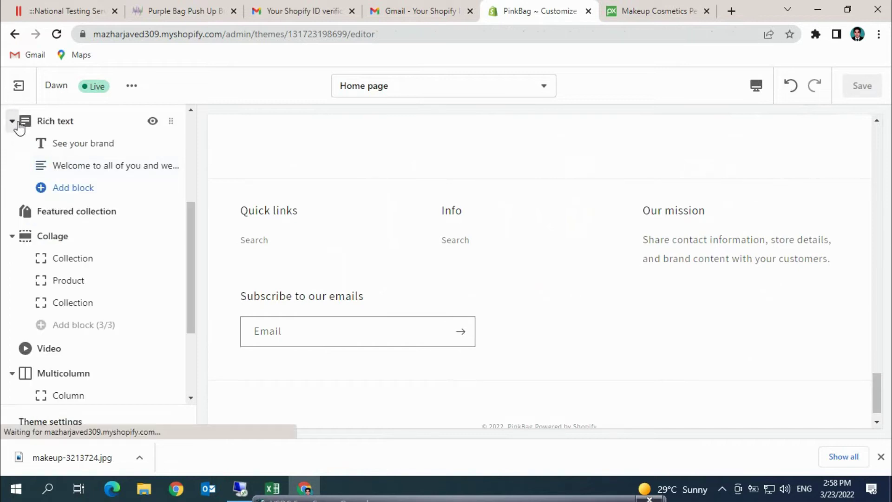
{"action": "left_click_drag", "start_coordinate": [189, 305], "coordinate": [195, 372]}
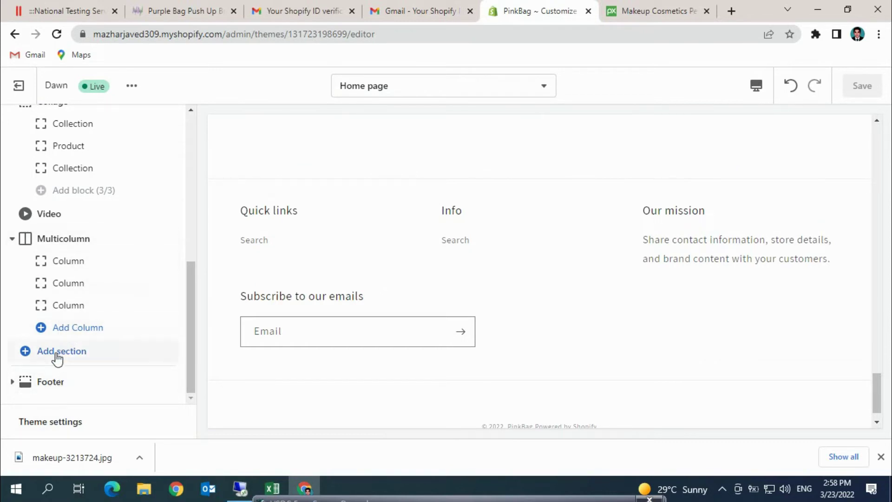
{"action": "left_click", "coordinate": [51, 382]}
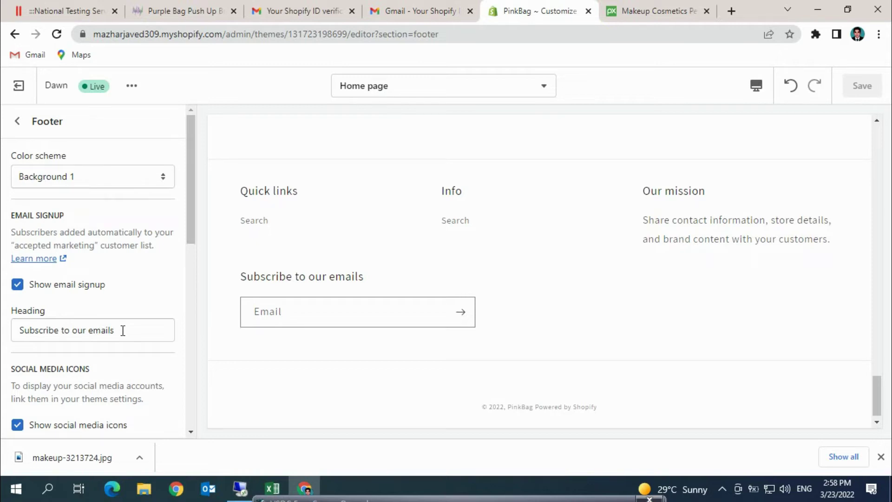
Change the footer's email signup heading to "Further Details kindly emails".
{"action": "left_click_drag", "start_coordinate": [91, 331], "coordinate": [3, 339]}
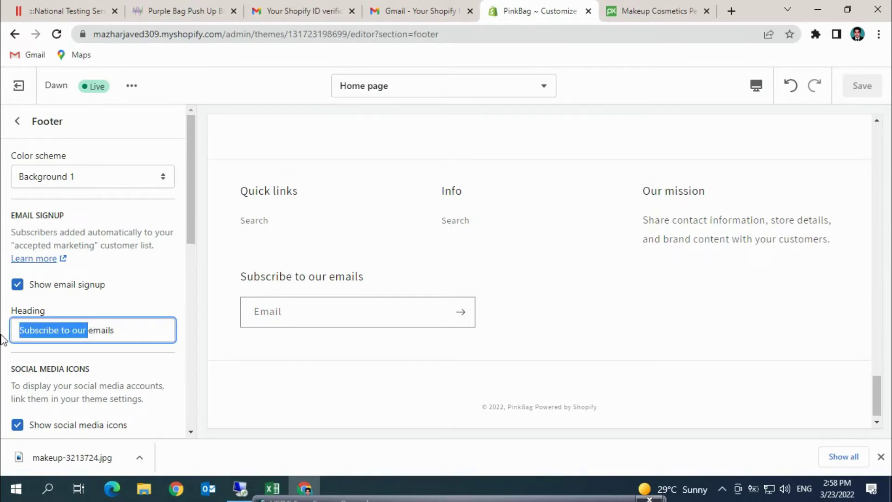
{"action": "type", "text": "Furt"}
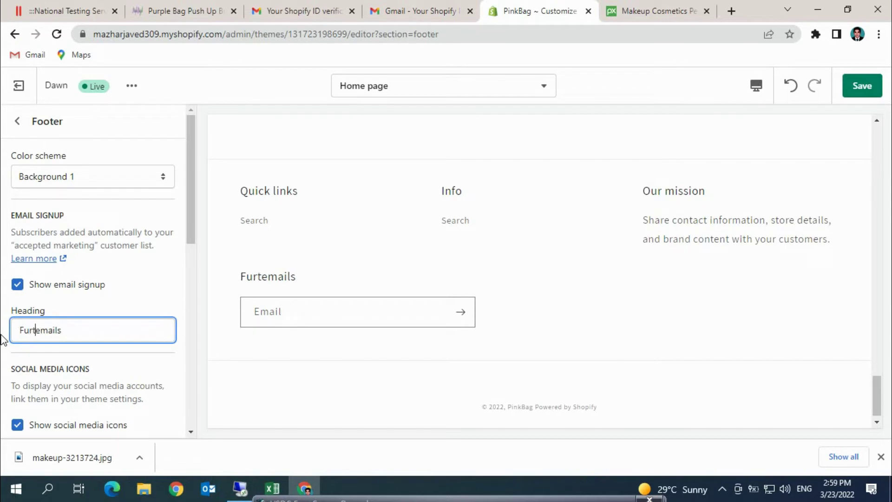
{"action": "type", "text": "hur"}
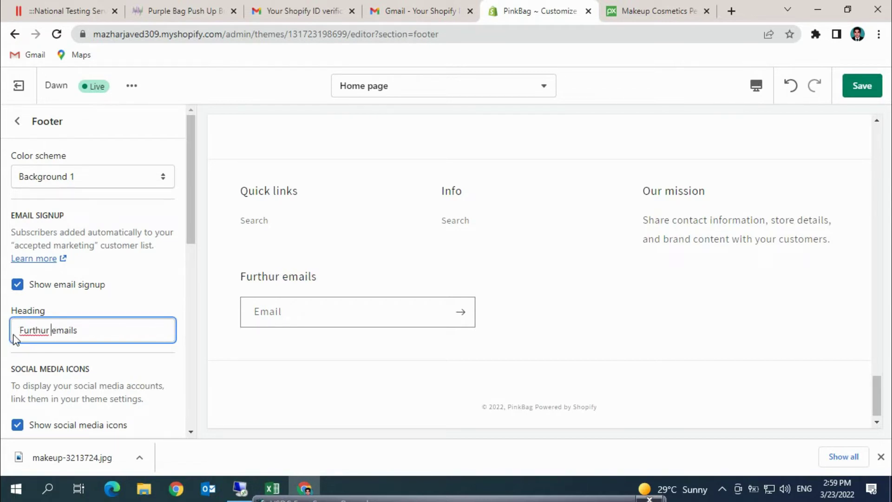
{"action": "right_click", "coordinate": [32, 333]}
{"action": "left_click", "coordinate": [68, 195]}
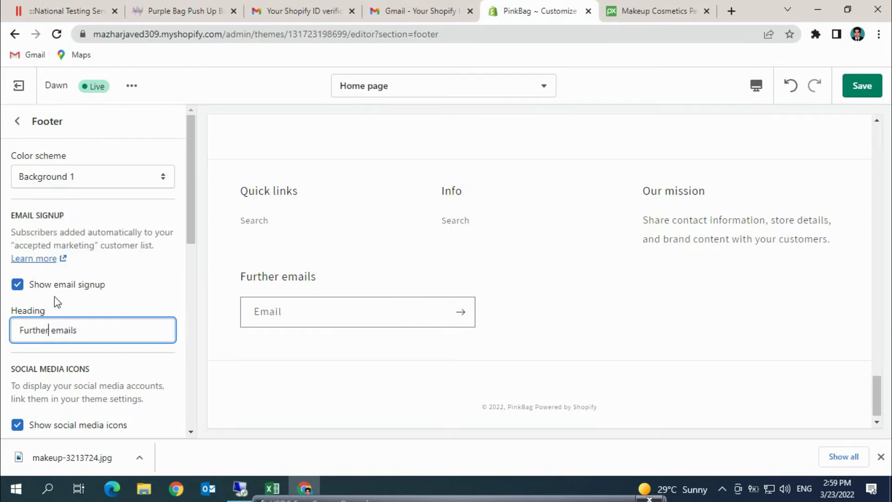
{"action": "type", "text": "Detai"}
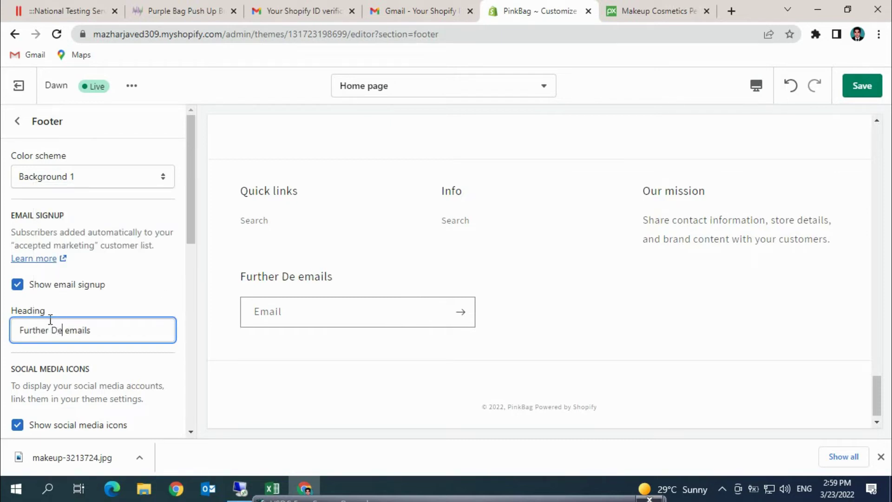
{"action": "type", "text": "l"}
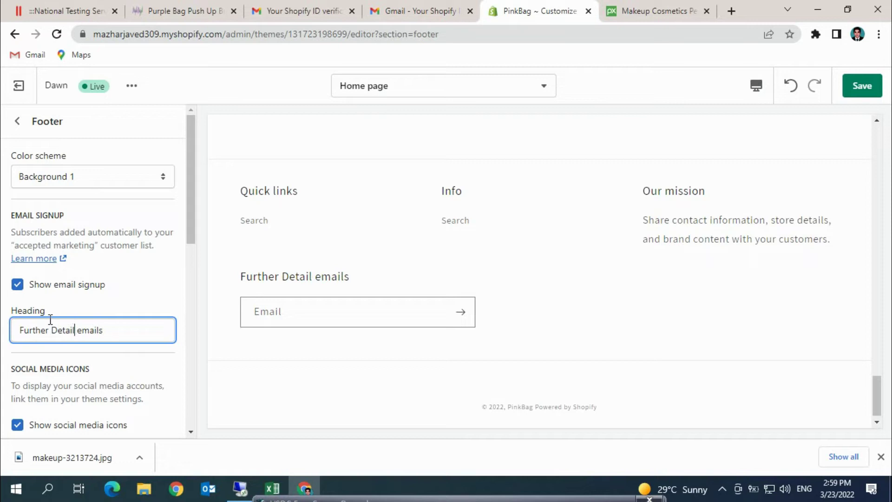
{"action": "type", "text": "s"}
{"action": "type", "text": "kind"}
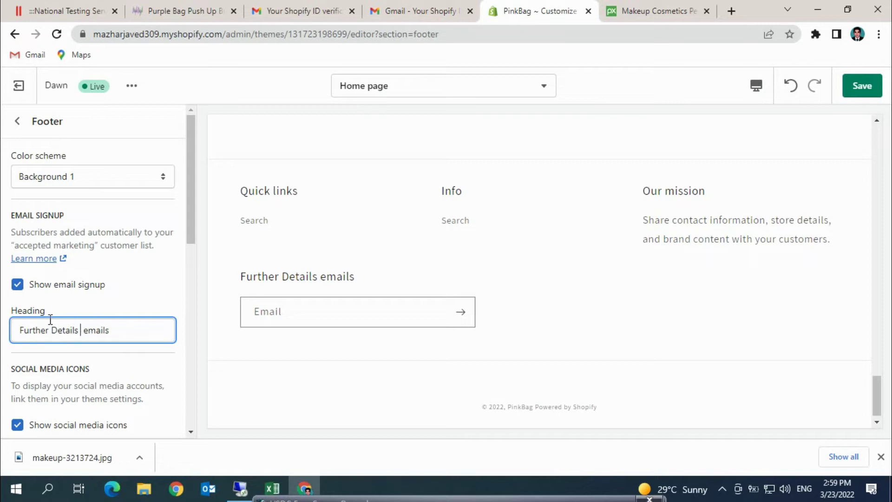
{"action": "type", "text": "lu"}
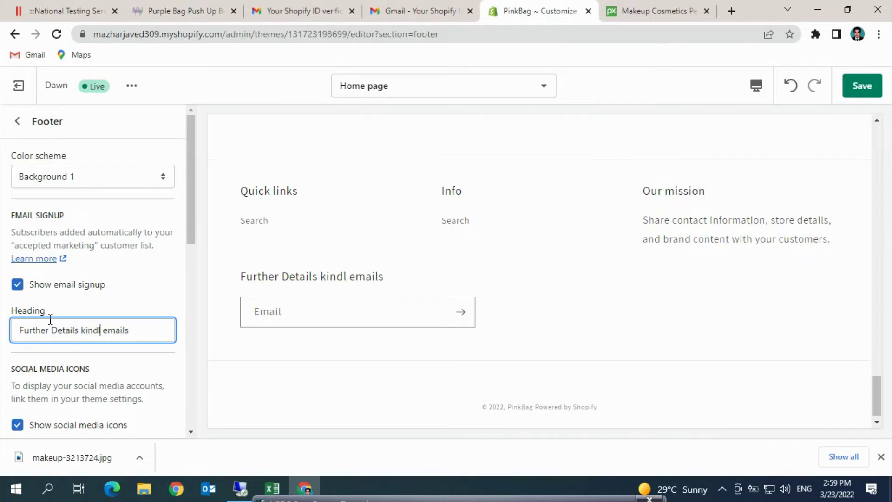
{"action": "key", "text": "BackSpace"}
{"action": "type", "text": "y"}
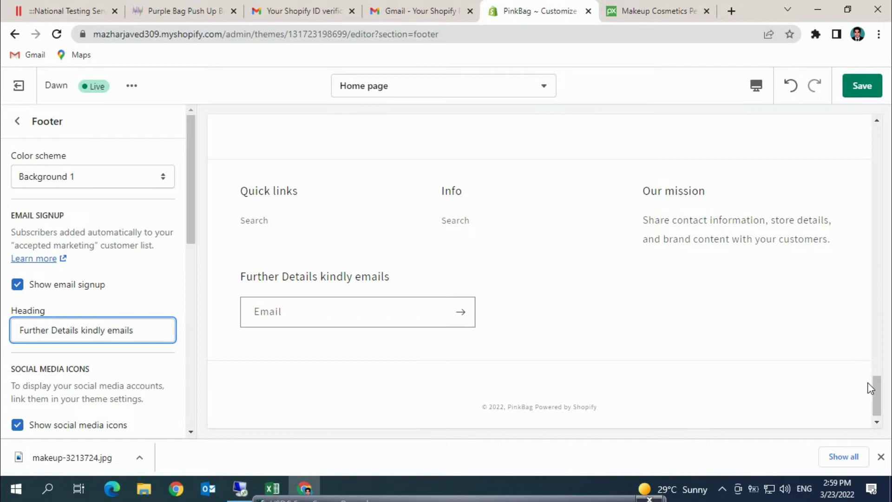
Return to the section list and open the footer's Quick links menu block.
{"action": "scroll", "coordinate": [877, 393], "scroll_direction": "down", "scroll_amount": 1}
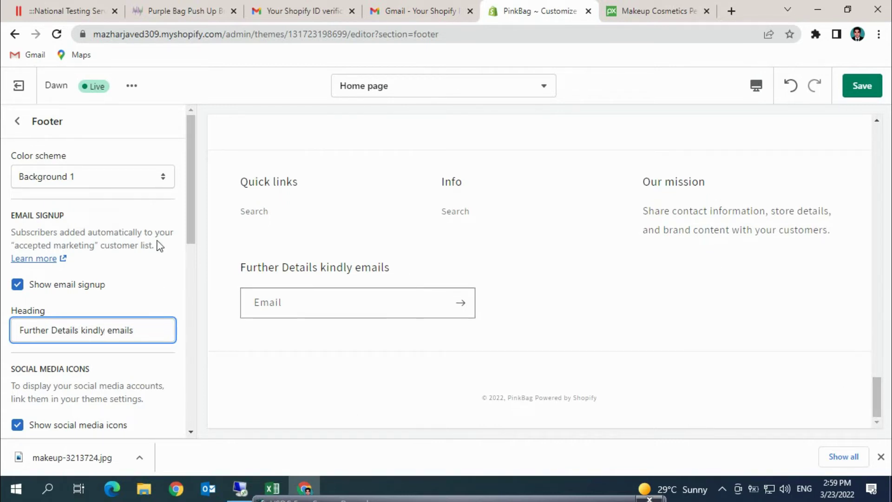
{"action": "left_click", "coordinate": [190, 240]}
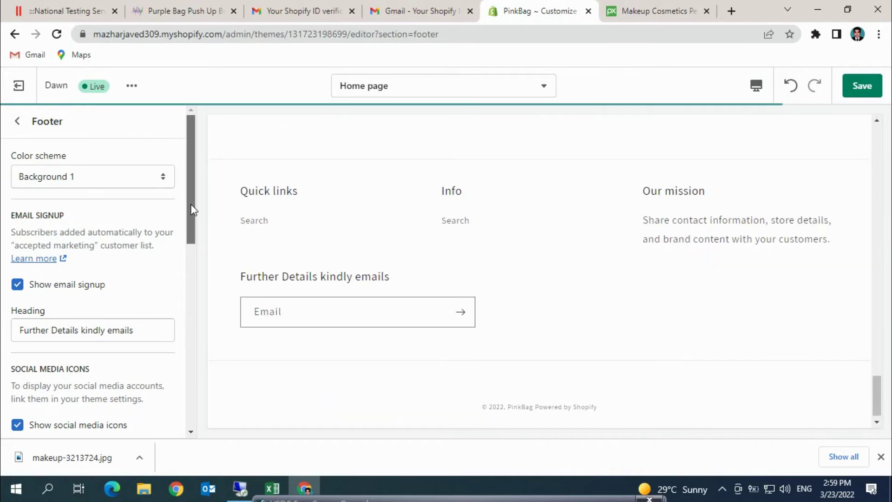
{"action": "left_click", "coordinate": [17, 122]}
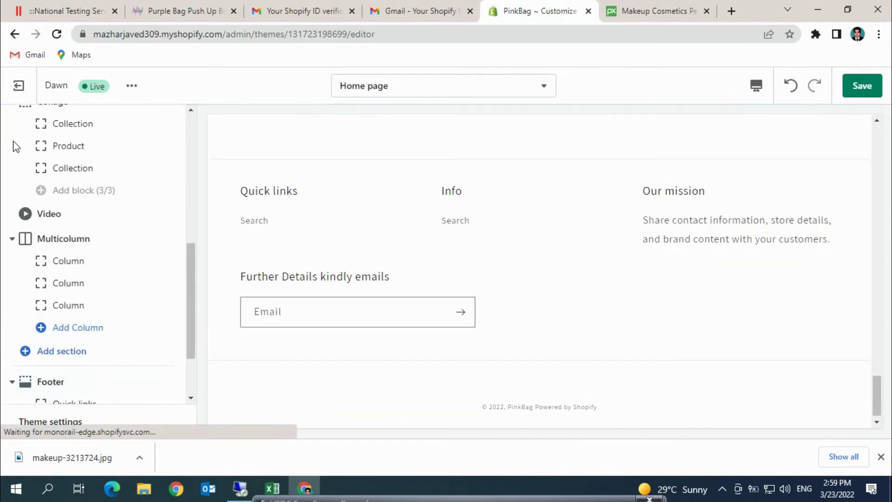
{"action": "left_click_drag", "start_coordinate": [193, 339], "coordinate": [193, 389]}
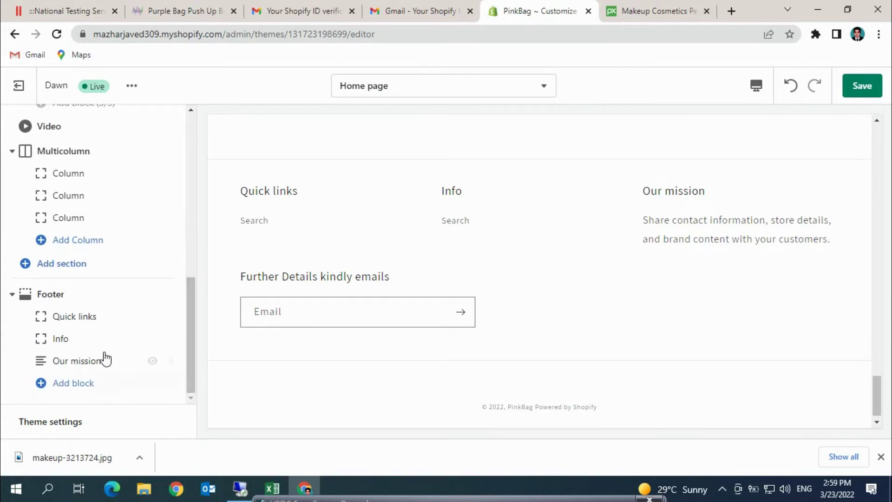
{"action": "left_click", "coordinate": [74, 319]}
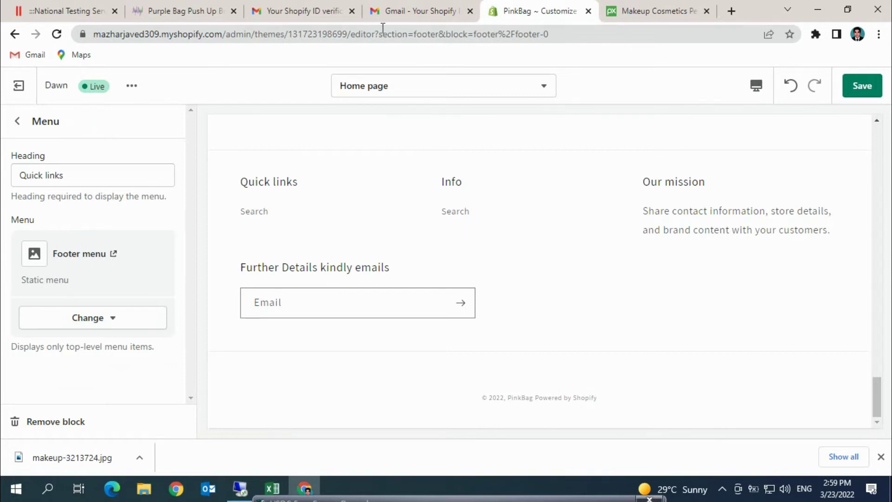
Switch to Pixabay and return from the makeup image page to the "online store" photo search results.
{"action": "left_click", "coordinate": [680, 12]}
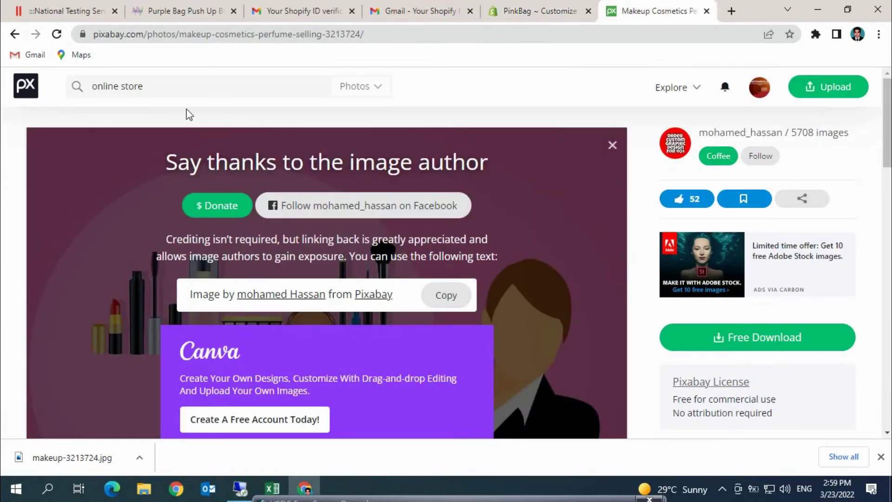
{"action": "left_click_drag", "start_coordinate": [889, 135], "coordinate": [888, 171]}
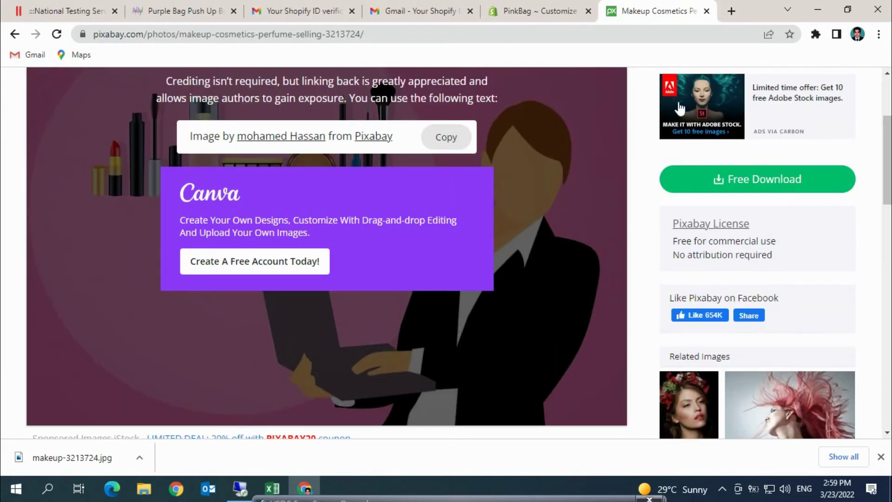
{"action": "left_click", "coordinate": [14, 35]}
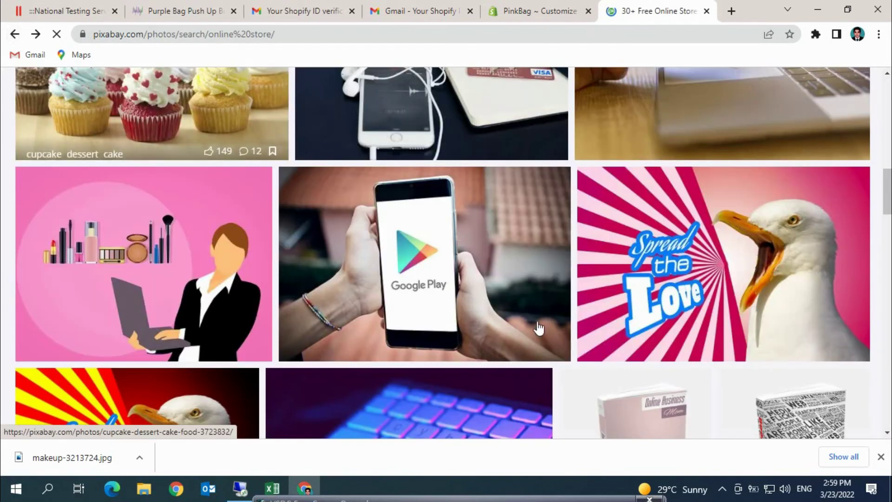
Find the photo of the orange SALE shop window in the Pixabay results and download it at 1920×1280.
{"action": "scroll", "coordinate": [850, 246], "scroll_direction": "down", "scroll_amount": 12}
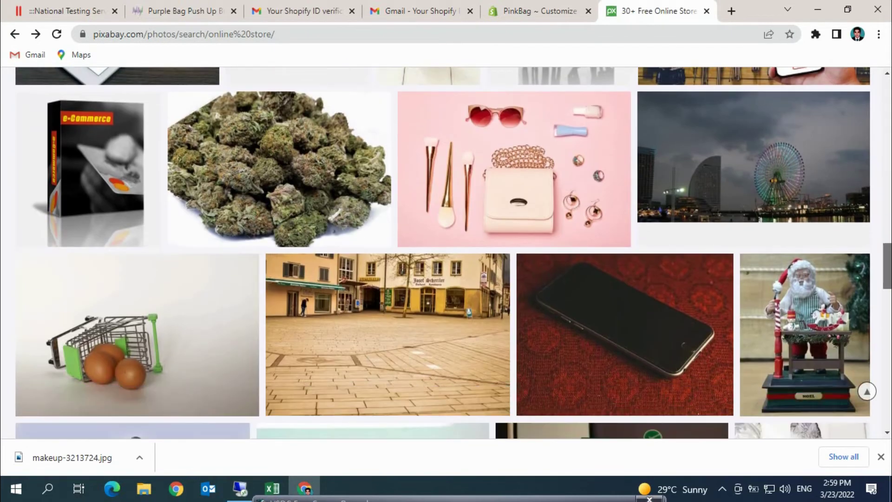
{"action": "scroll", "coordinate": [443, 253], "scroll_direction": "down", "scroll_amount": 7}
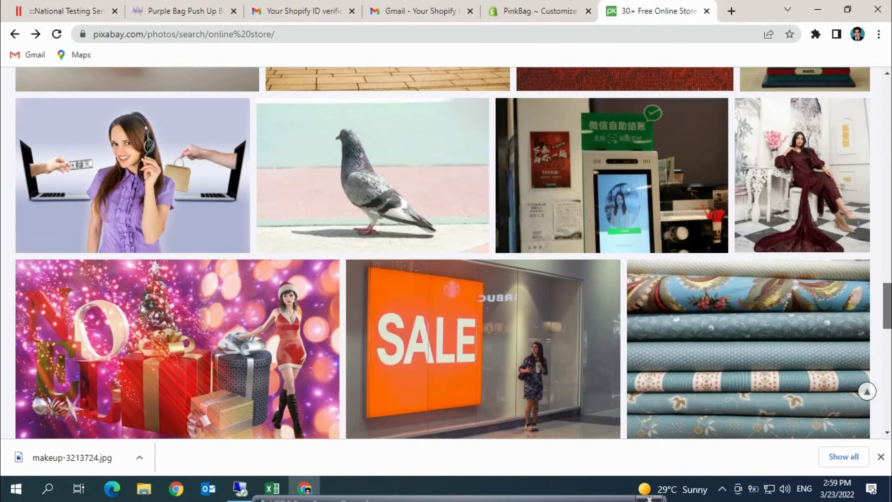
{"action": "scroll", "coordinate": [456, 186], "scroll_direction": "down", "scroll_amount": 3}
{"action": "left_click", "coordinate": [455, 169]}
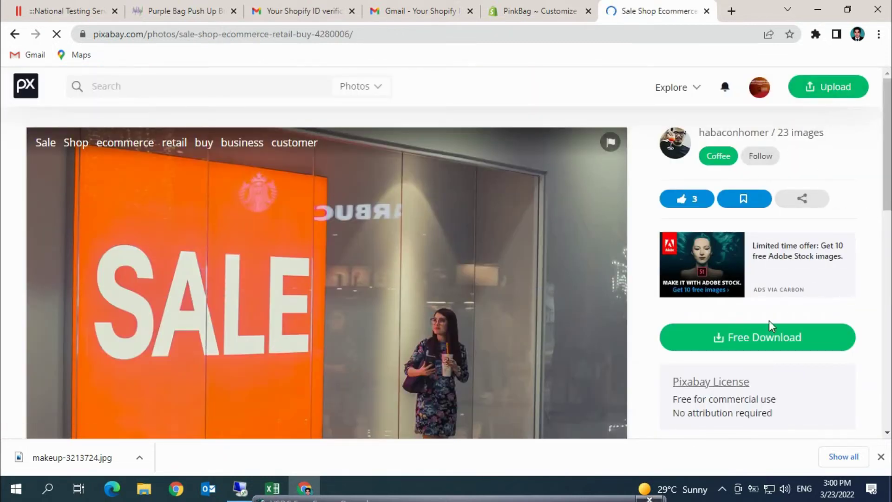
{"action": "left_click", "coordinate": [762, 342]}
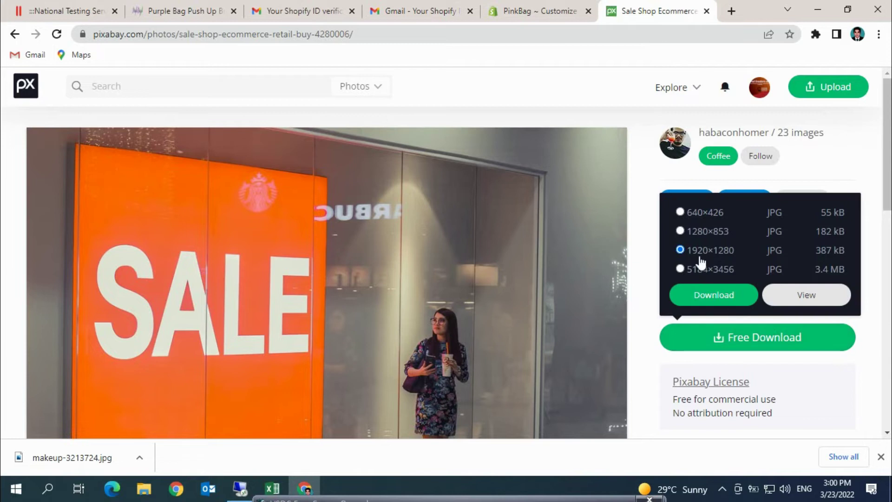
{"action": "left_click", "coordinate": [713, 297]}
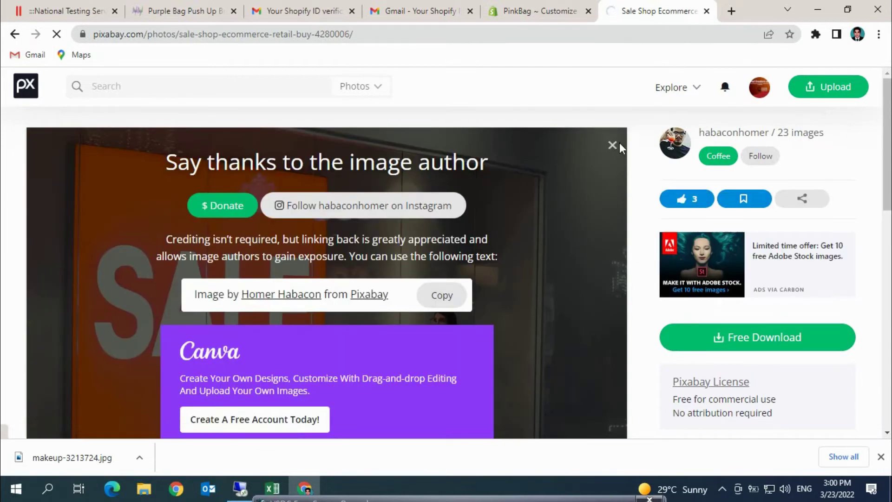
Switch to the PinkBag theme editor, view the Footer menu's items from the Quick links block, and close that page.
{"action": "left_click", "coordinate": [506, 6]}
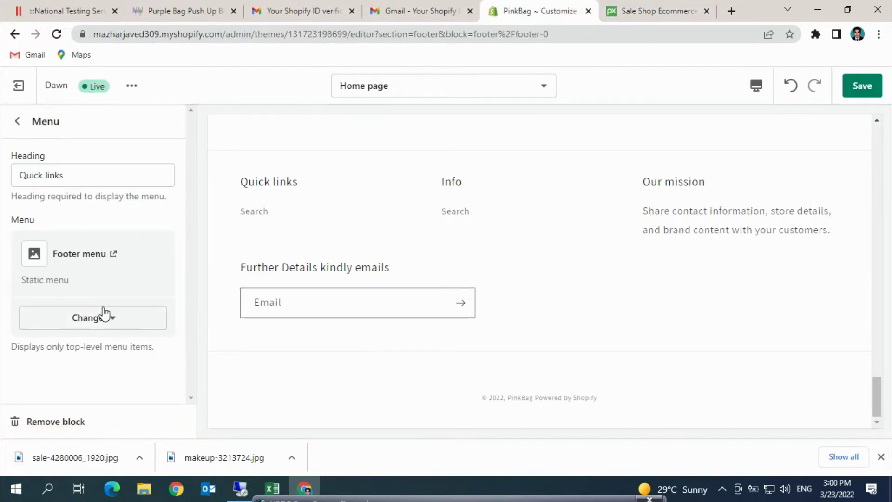
{"action": "left_click", "coordinate": [80, 319]}
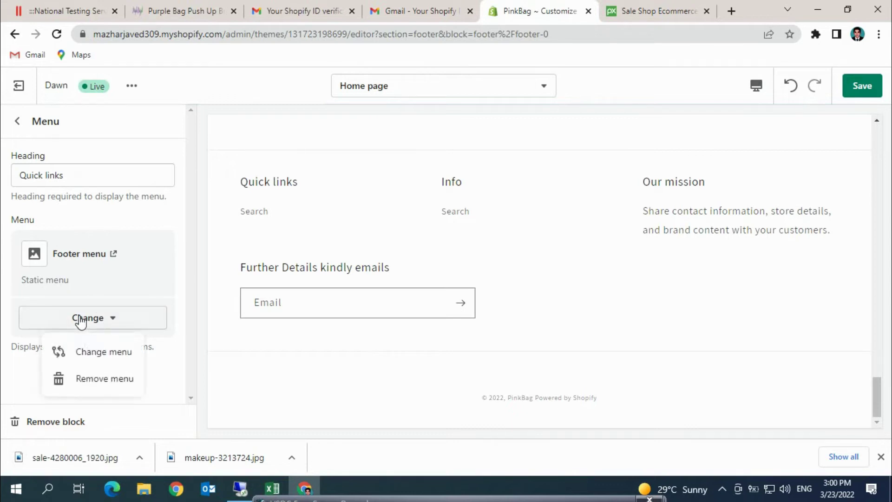
{"action": "left_click", "coordinate": [94, 254]}
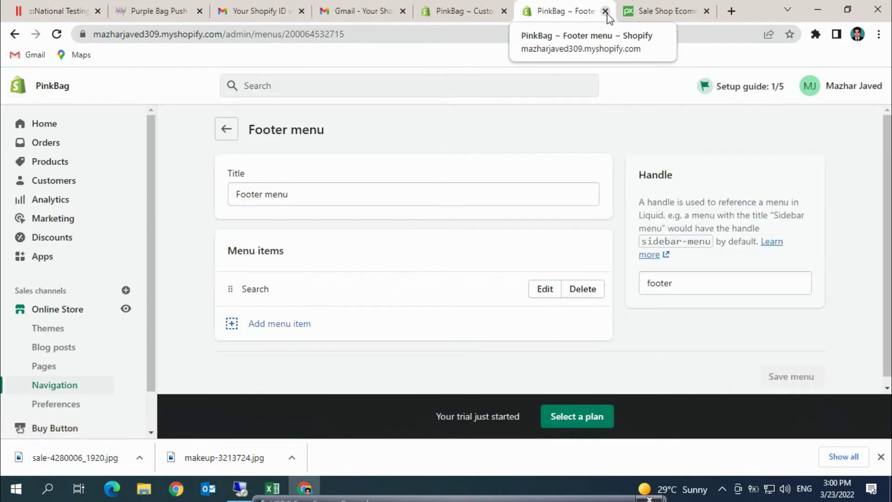
{"action": "left_click", "coordinate": [605, 11]}
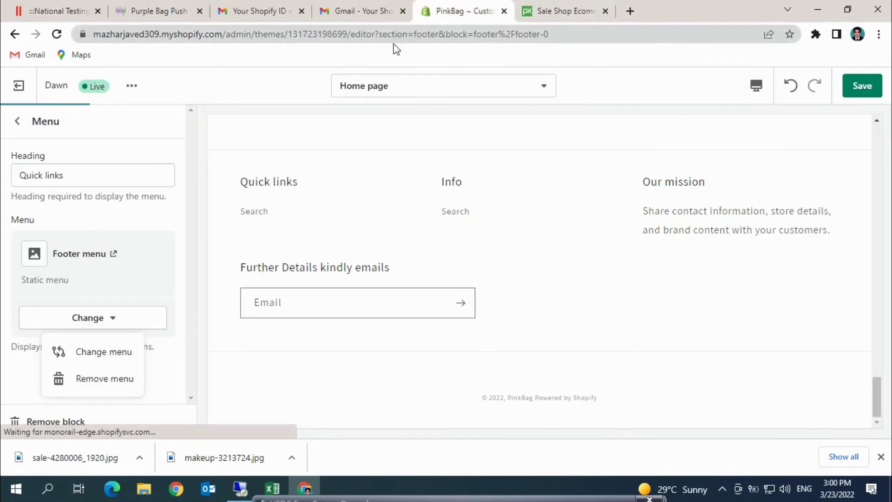
{"action": "left_click", "coordinate": [50, 175]}
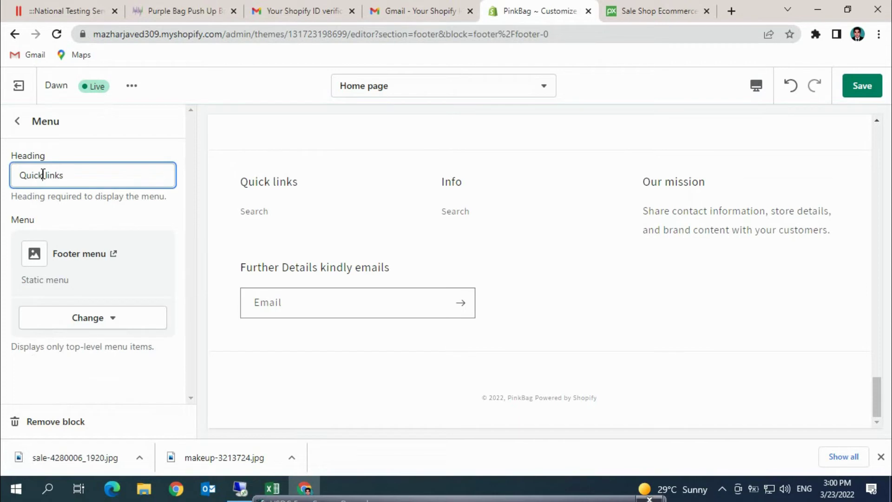
{"action": "left_click_drag", "start_coordinate": [47, 175], "coordinate": [87, 174]}
{"action": "left_click", "coordinate": [90, 176]}
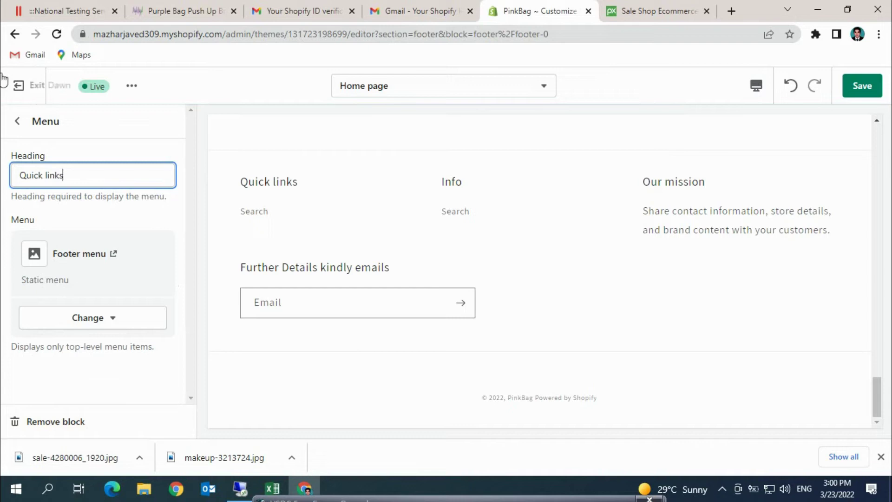
Open the footer's "Our mission" text block and change its heading to "Our Service".
{"action": "left_click", "coordinate": [16, 122]}
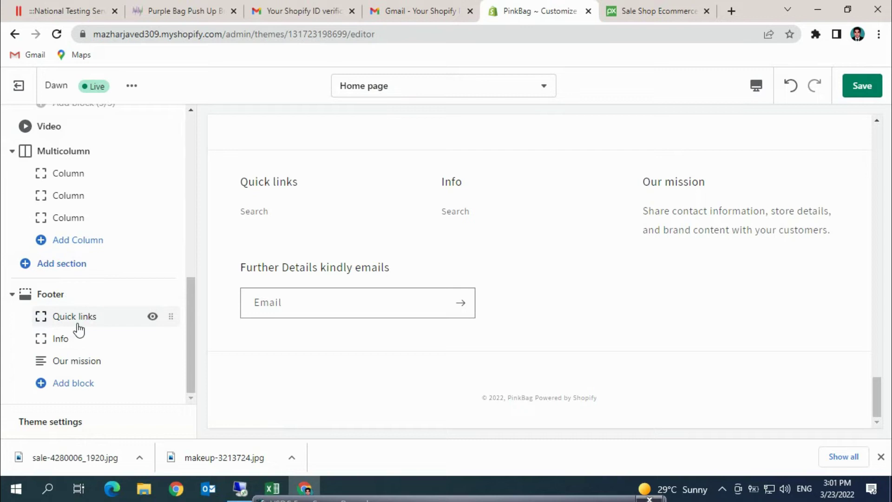
{"action": "left_click", "coordinate": [83, 362]}
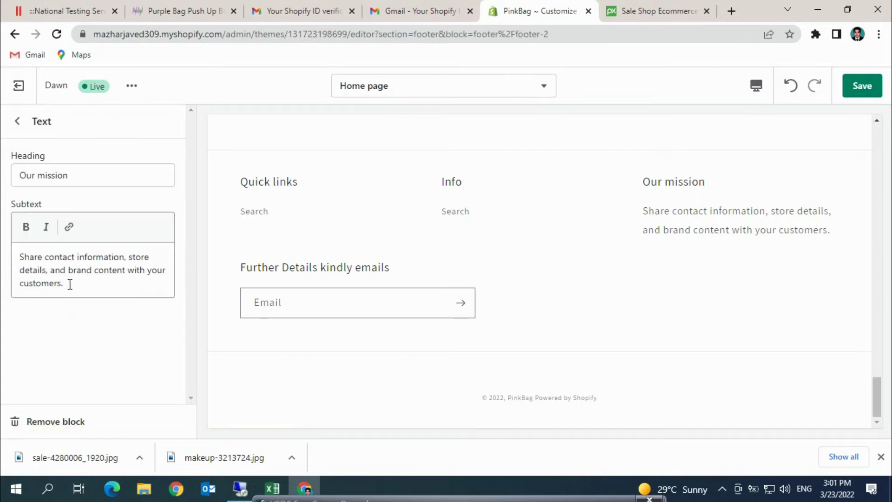
{"action": "left_click_drag", "start_coordinate": [69, 284], "coordinate": [2, 263]}
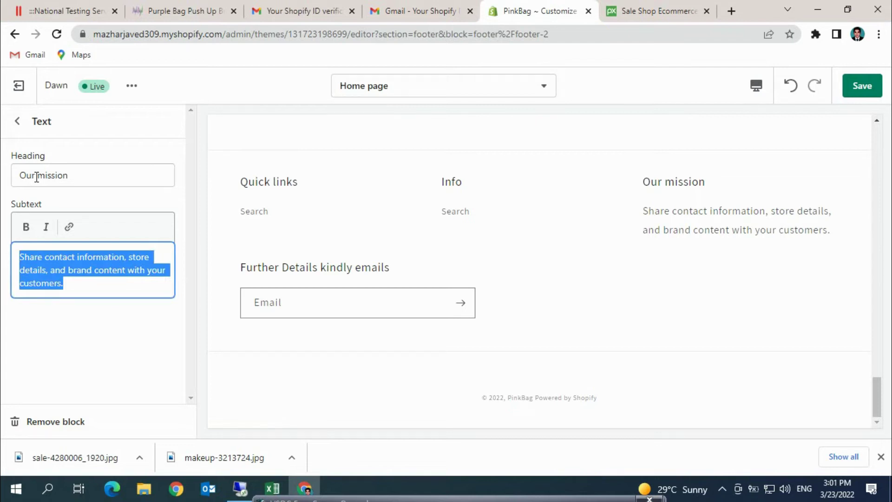
{"action": "left_click_drag", "start_coordinate": [39, 175], "coordinate": [70, 173]}
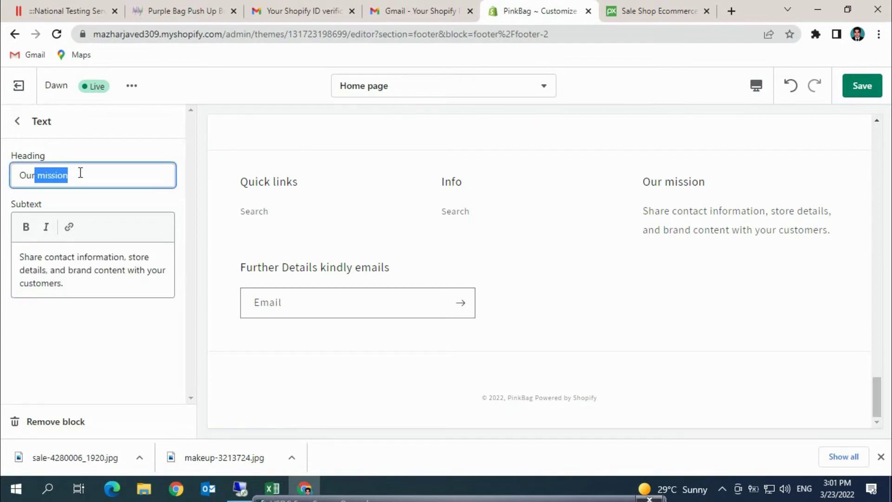
{"action": "type", "text": "Se"}
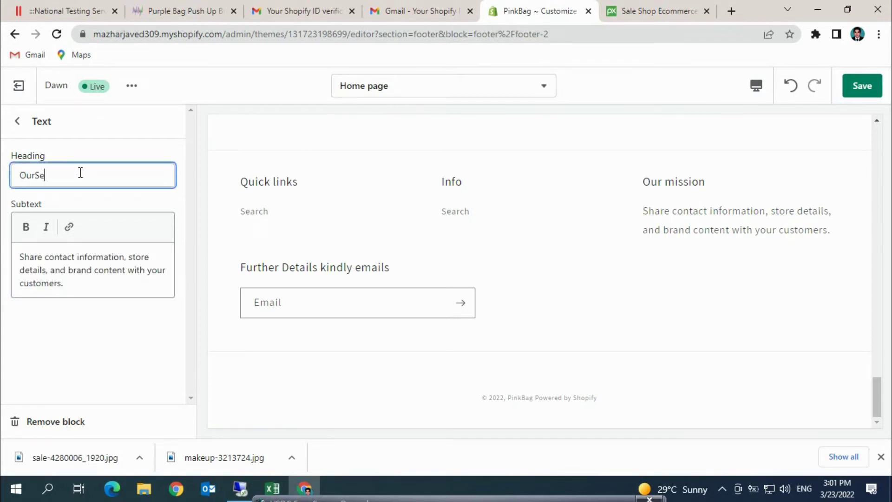
{"action": "type", "text": "rvice"}
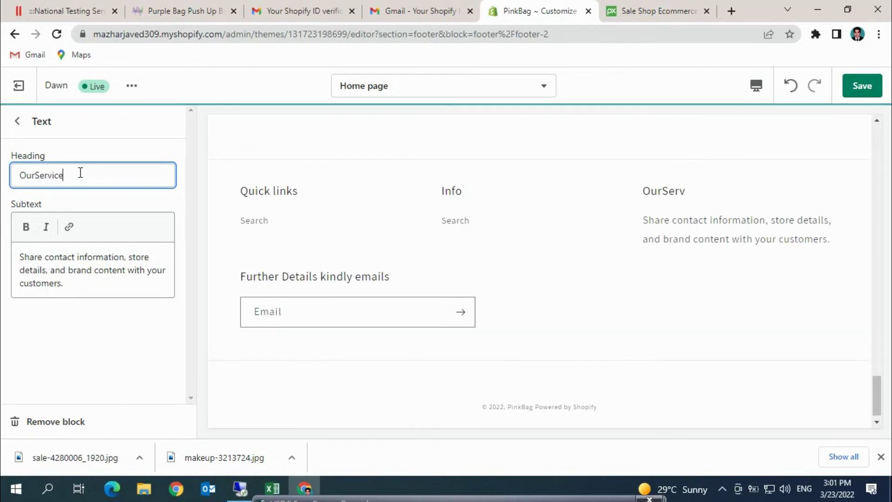
{"action": "left_click", "coordinate": [35, 176]}
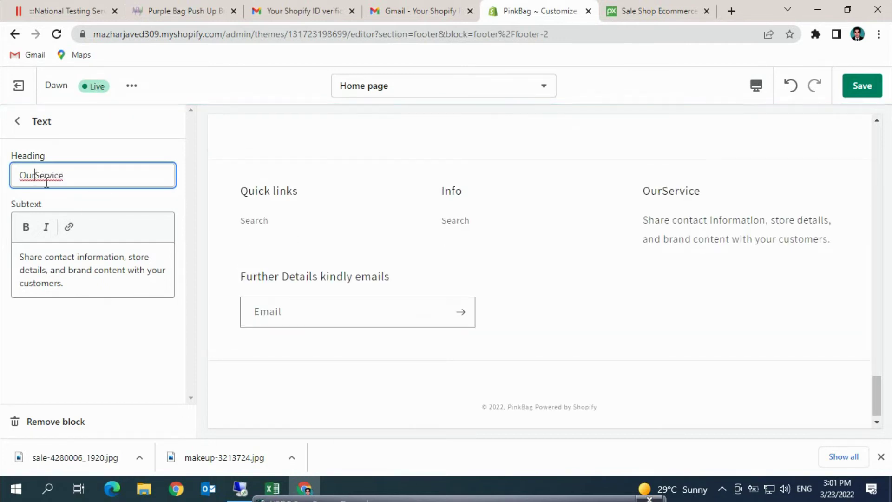
Replace the footer text block's subtext with "Your Satisfaction is our service".
{"action": "left_click_drag", "start_coordinate": [67, 284], "coordinate": [18, 256]}
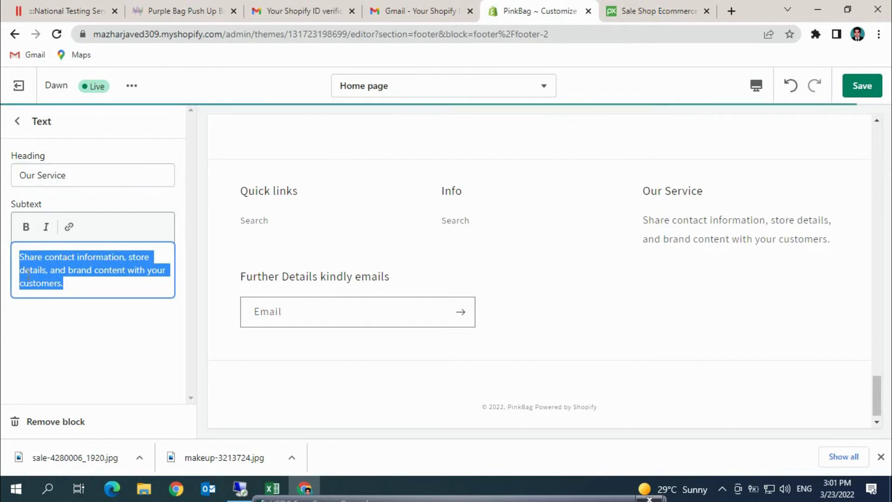
{"action": "type", "text": "We"}
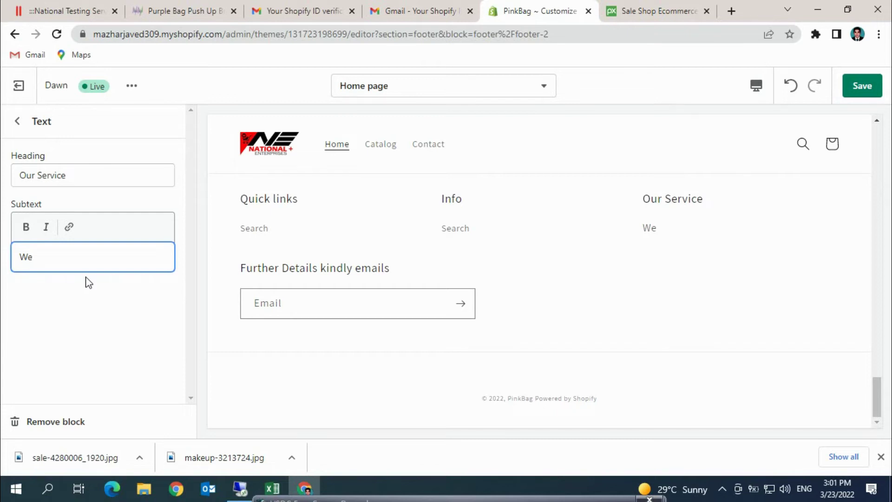
{"action": "key", "text": "BackSpace"}
{"action": "key", "text": "BackSpace"}
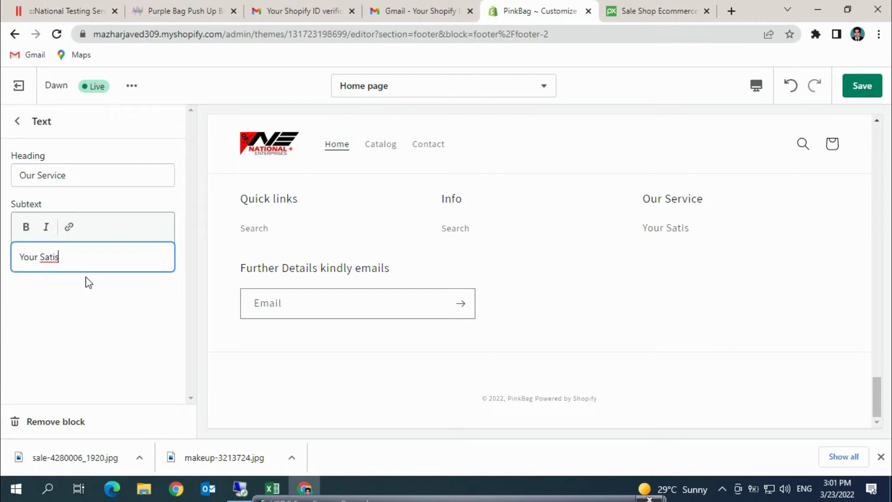
{"action": "type", "text": "ion is our service"}
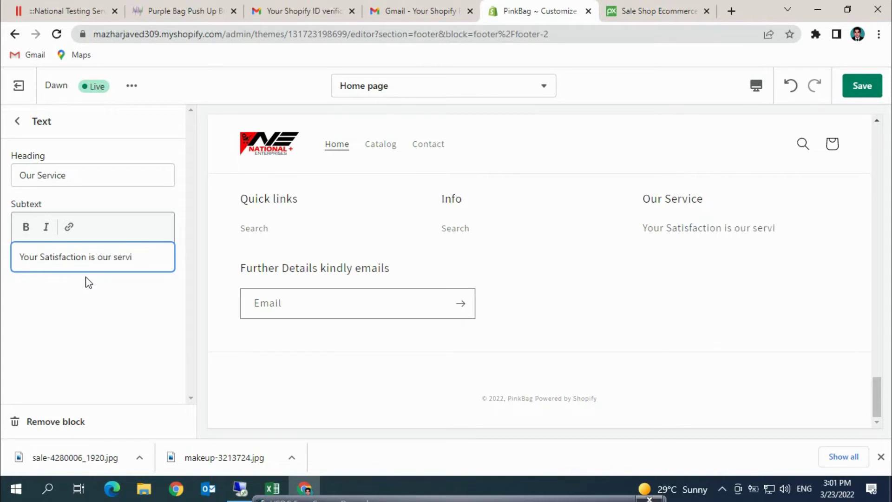
{"action": "left_click", "coordinate": [28, 226]}
Change the text block's heading to "Our Services" and save the home page changes.
{"action": "left_click", "coordinate": [64, 177]}
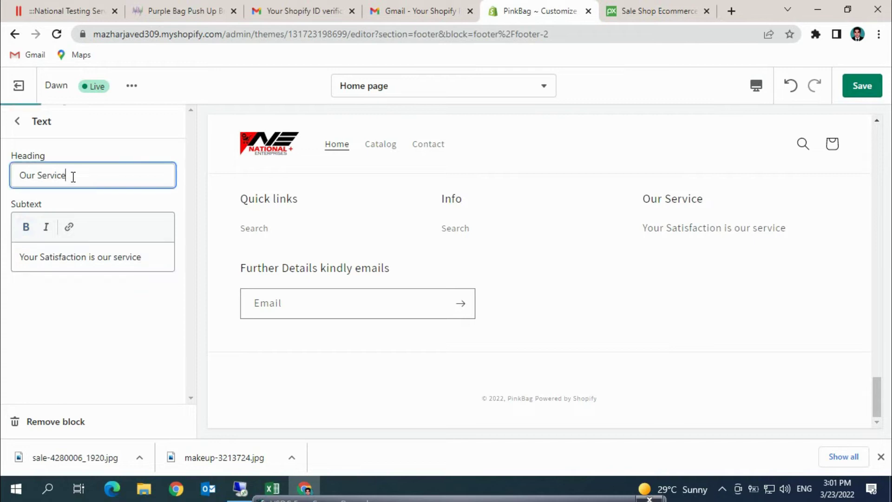
{"action": "type", "text": "s"}
{"action": "left_click", "coordinate": [861, 86]}
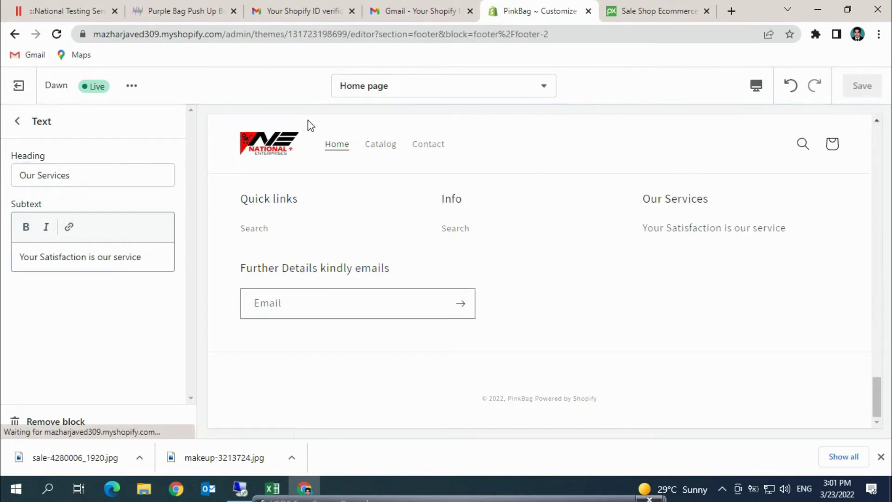
Open the theme settings and look through the available categories, including the Favicon and Layout options.
{"action": "left_click", "coordinate": [19, 121]}
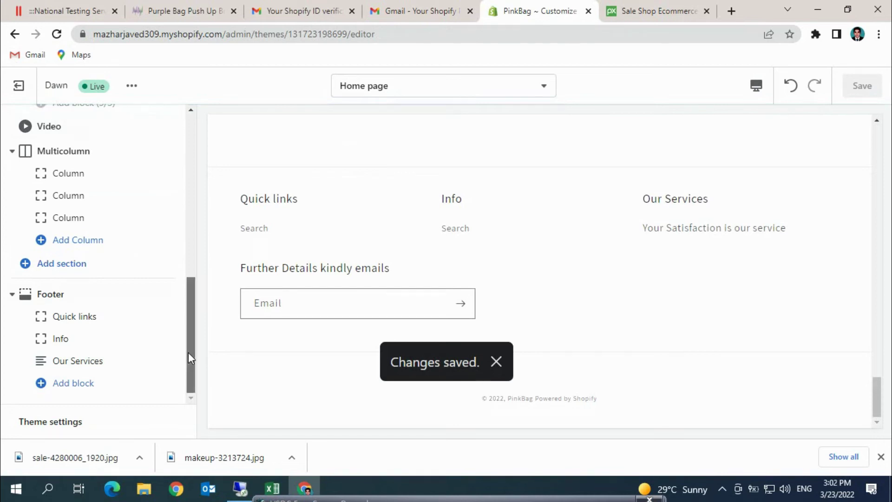
{"action": "left_click", "coordinate": [30, 423]}
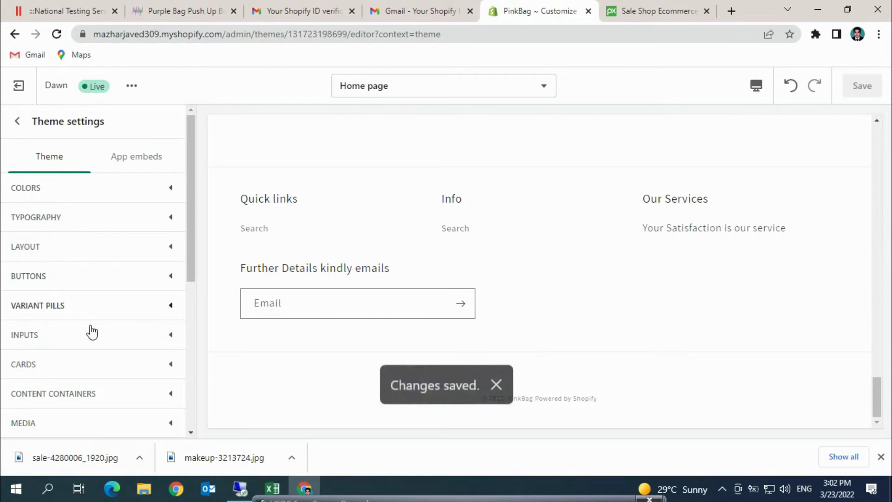
{"action": "left_click_drag", "start_coordinate": [192, 204], "coordinate": [197, 357]}
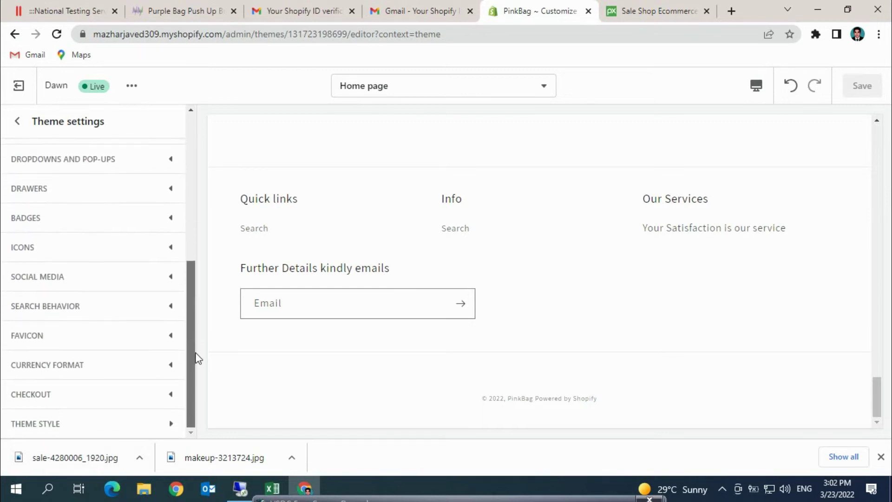
{"action": "left_click", "coordinate": [74, 337]}
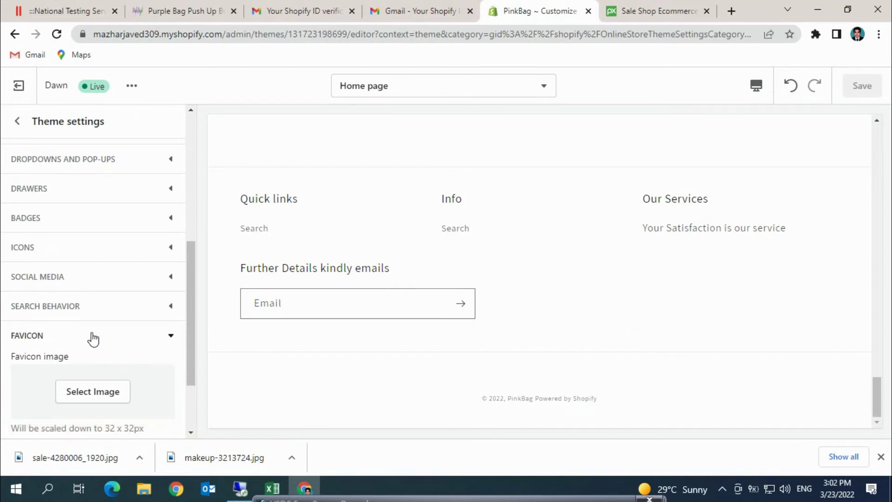
{"action": "scroll", "coordinate": [195, 311], "scroll_direction": "up", "scroll_amount": 1}
{"action": "left_click_drag", "start_coordinate": [195, 306], "coordinate": [195, 199]}
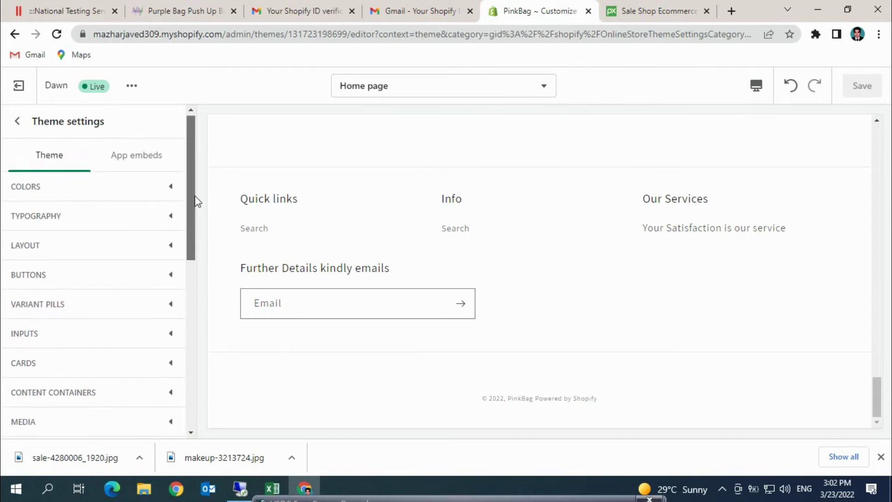
{"action": "left_click", "coordinate": [77, 247]}
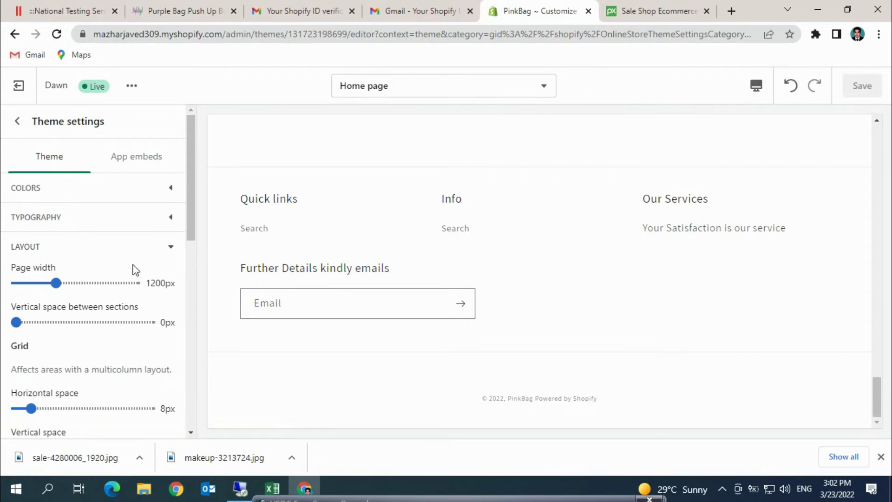
Set the theme's Accent 2 primary color to pink, #F785E1.
{"action": "left_click", "coordinate": [46, 192]}
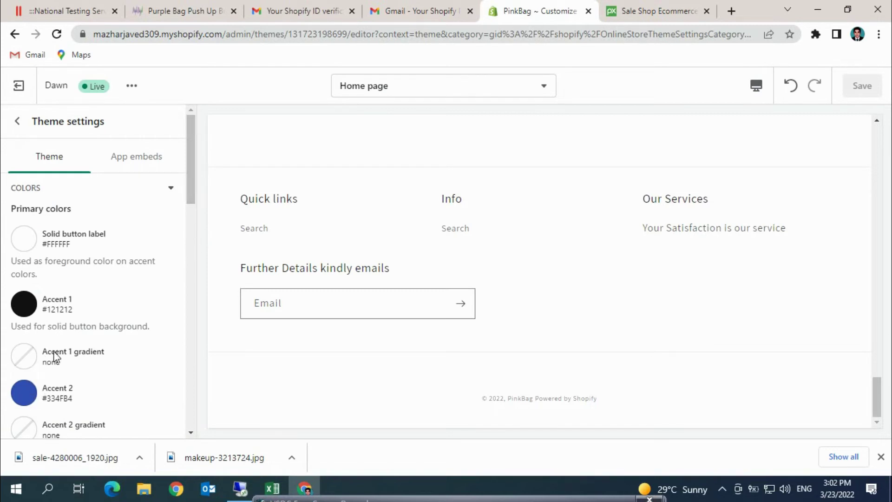
{"action": "left_click", "coordinate": [23, 392]}
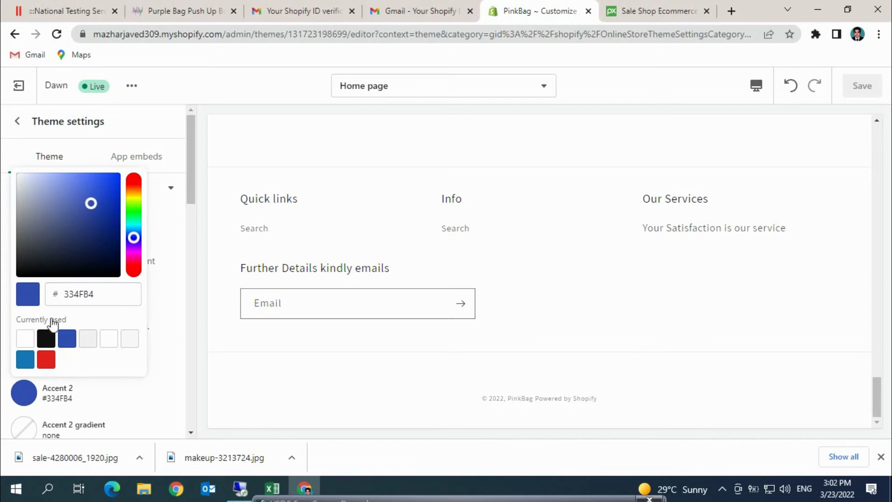
{"action": "left_click", "coordinate": [134, 251]}
{"action": "left_click", "coordinate": [133, 250]}
{"action": "left_click", "coordinate": [134, 253]}
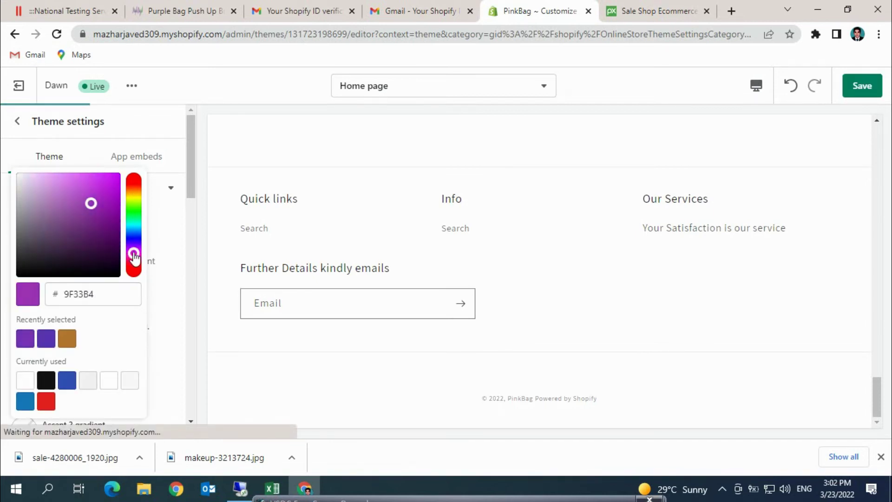
{"action": "left_click_drag", "start_coordinate": [134, 254], "coordinate": [131, 249]}
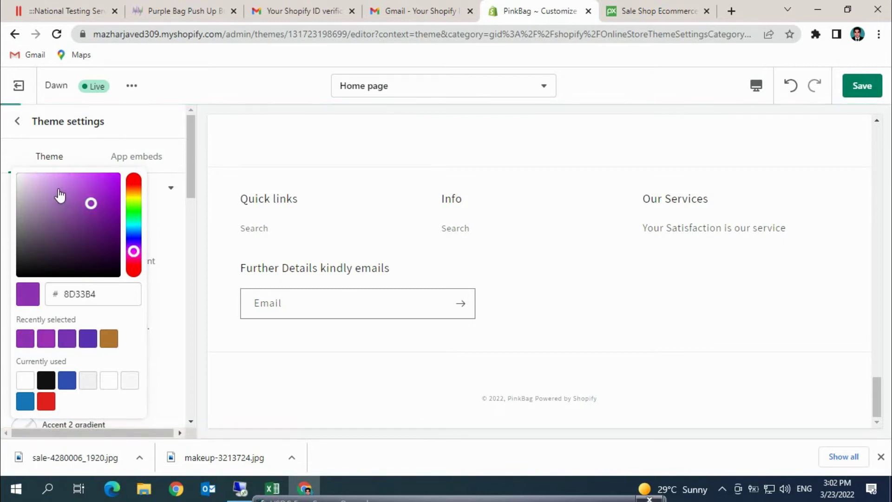
{"action": "left_click", "coordinate": [133, 255]}
{"action": "left_click", "coordinate": [134, 258]}
{"action": "left_click", "coordinate": [63, 176]}
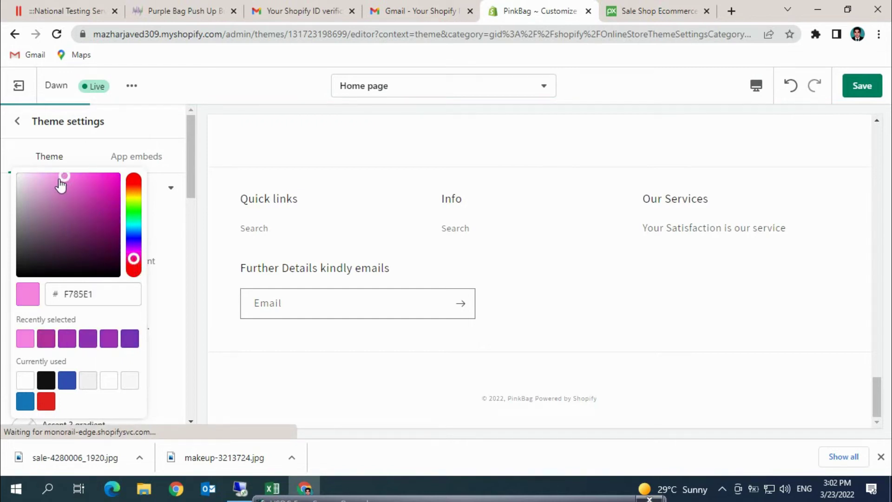
Lighten the Accent 2 primary color to #FAA4EA and save the theme changes.
{"action": "left_click", "coordinate": [52, 176]}
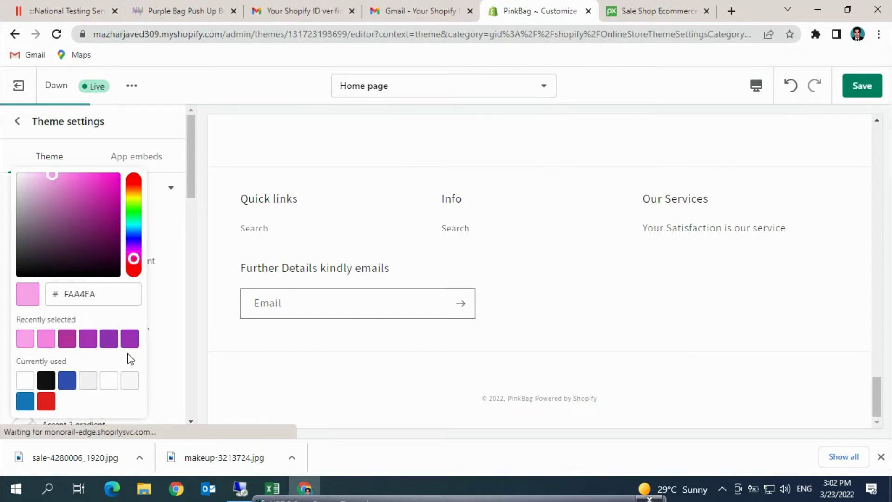
{"action": "left_click_drag", "start_coordinate": [188, 160], "coordinate": [174, 390]}
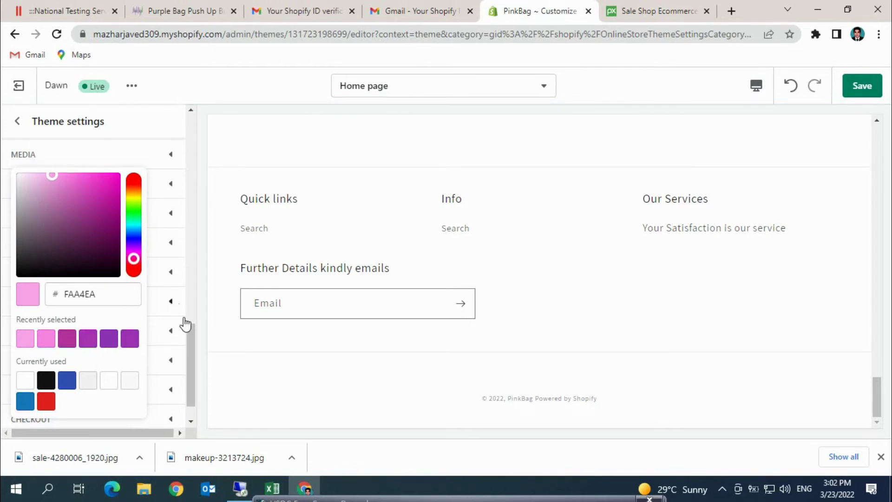
{"action": "left_click_drag", "start_coordinate": [193, 344], "coordinate": [205, 140]}
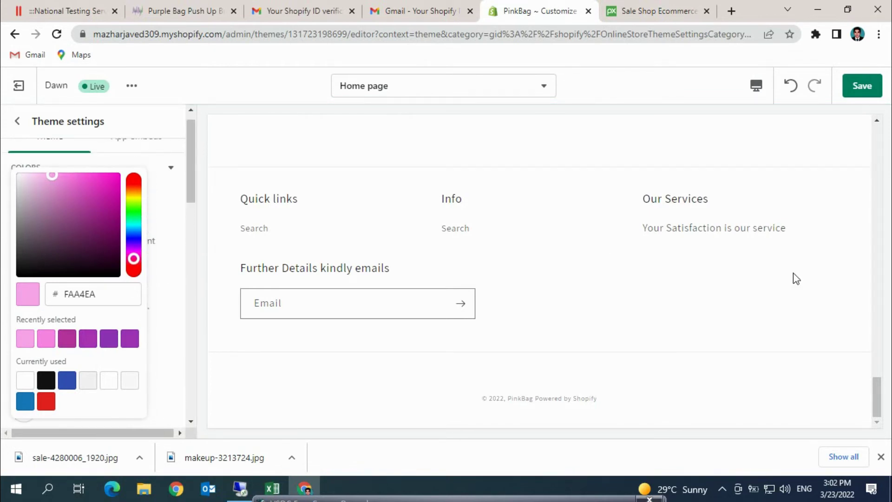
{"action": "left_click", "coordinate": [863, 87]}
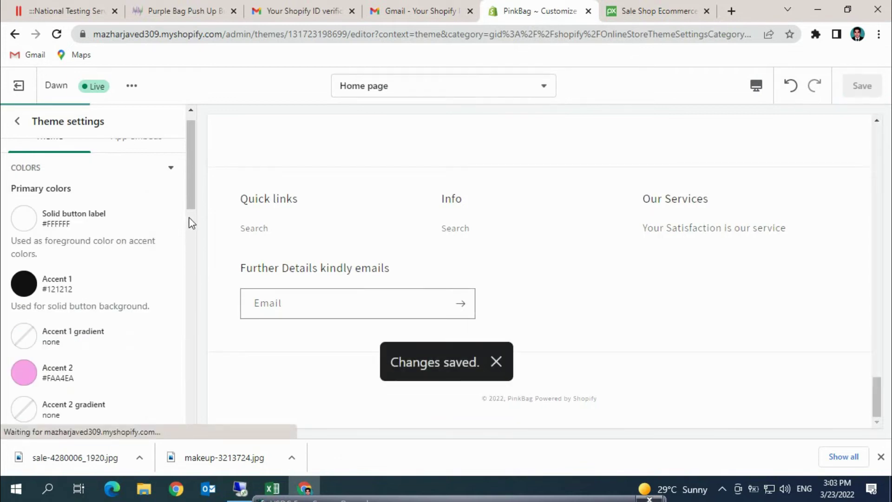
Check the theme's App embeds settings, then return to the home page section list and look it over.
{"action": "left_click_drag", "start_coordinate": [193, 202], "coordinate": [213, 158]}
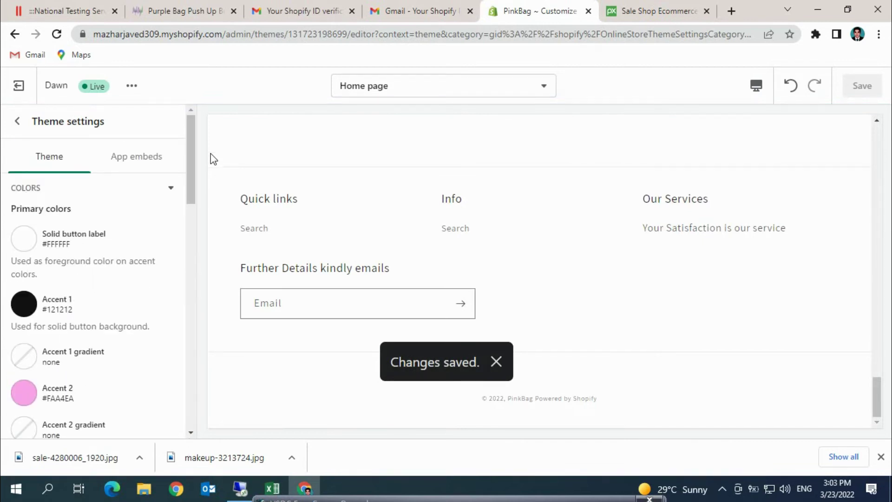
{"action": "left_click", "coordinate": [132, 161]}
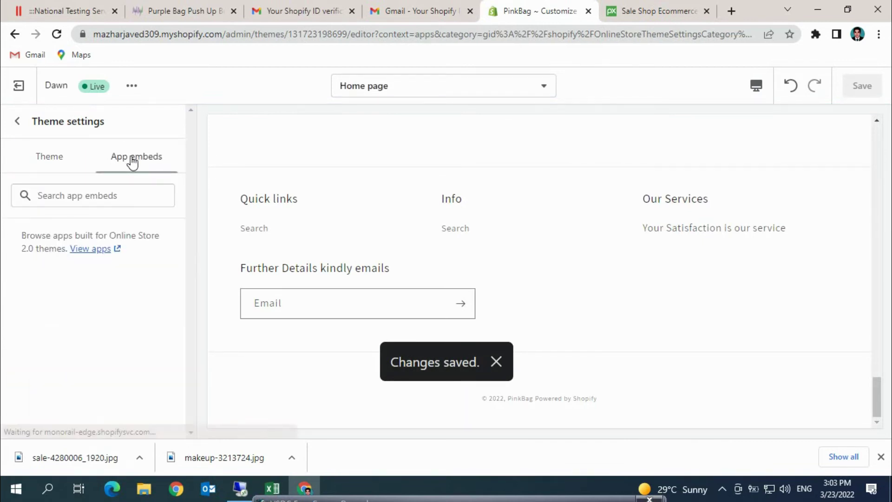
{"action": "left_click", "coordinate": [61, 160]}
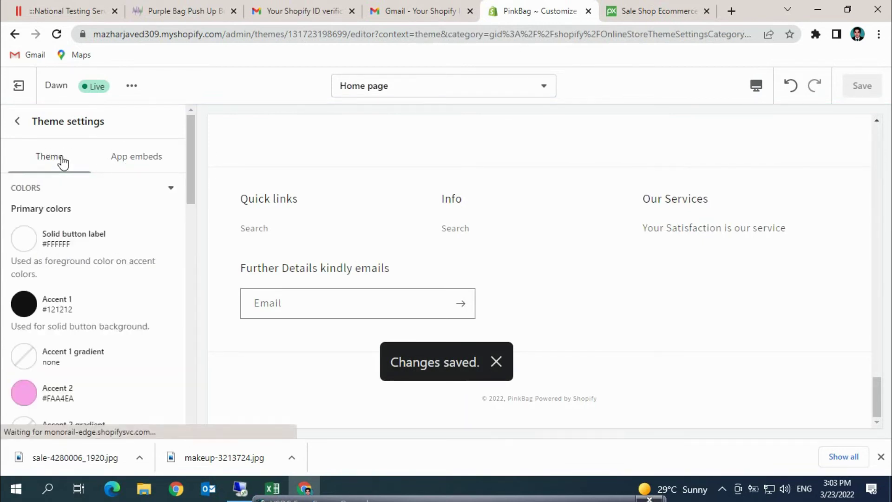
{"action": "left_click", "coordinate": [12, 124]}
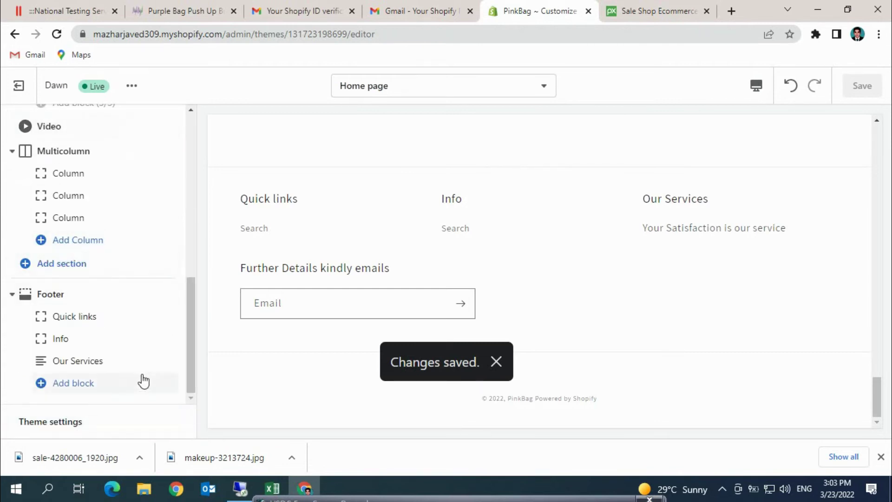
{"action": "left_click_drag", "start_coordinate": [189, 364], "coordinate": [193, 197]}
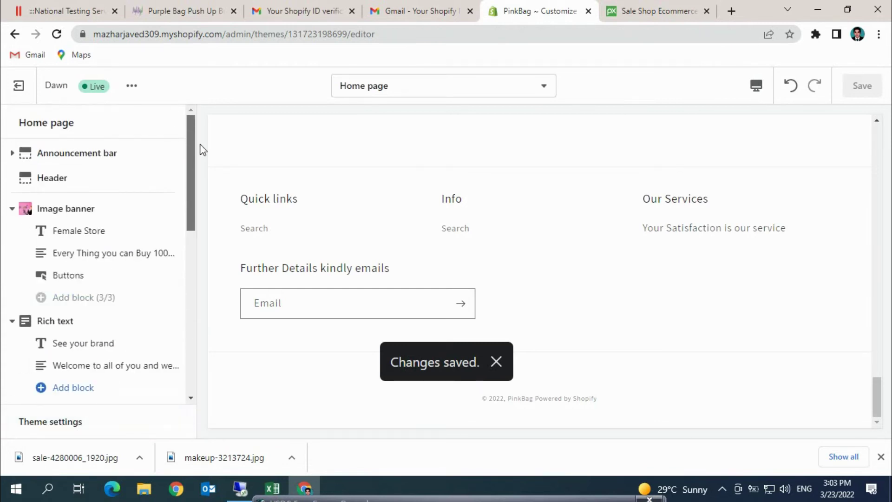
{"action": "scroll", "coordinate": [186, 278], "scroll_direction": "down", "scroll_amount": 10}
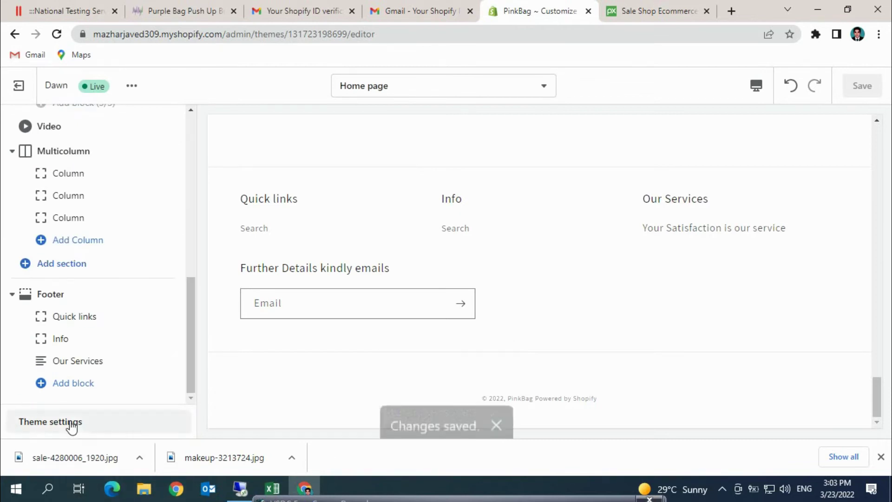
Look through the Layout, Buttons and Cards options in the theme settings and return to the section list.
{"action": "left_click", "coordinate": [50, 421]}
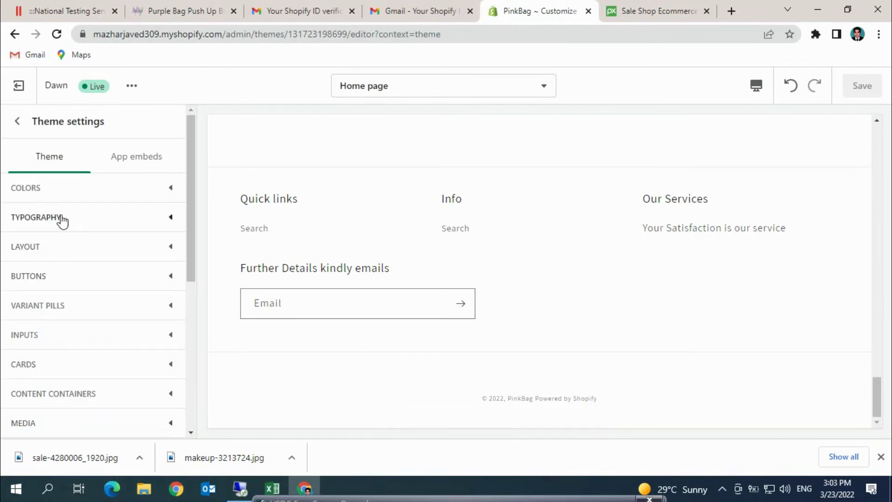
{"action": "left_click", "coordinate": [58, 244]}
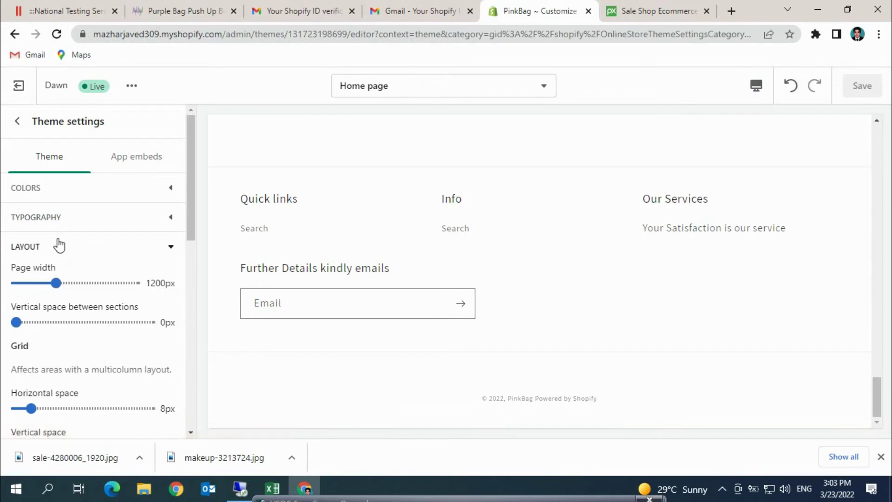
{"action": "left_click_drag", "start_coordinate": [189, 224], "coordinate": [189, 305]}
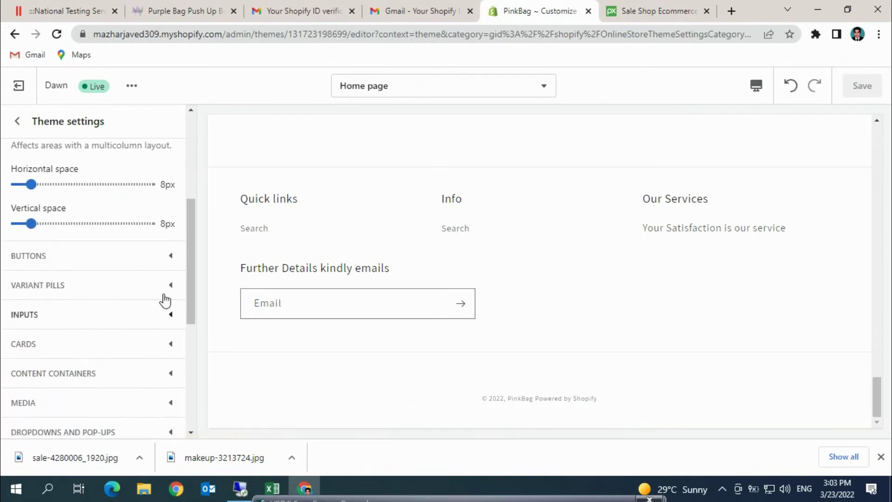
{"action": "left_click", "coordinate": [93, 255]}
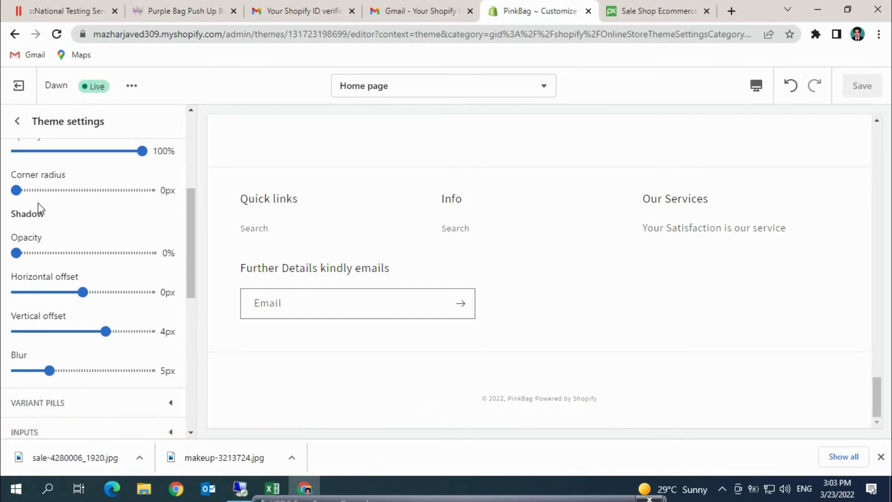
{"action": "left_click_drag", "start_coordinate": [191, 235], "coordinate": [185, 295]}
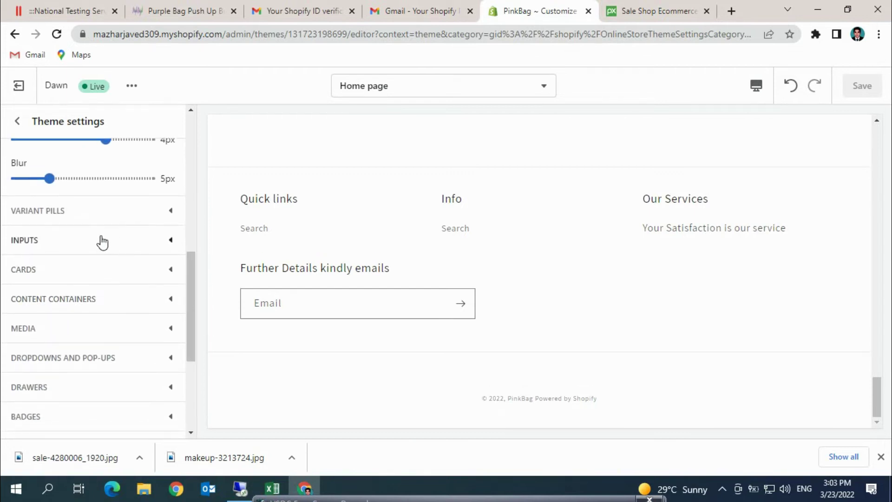
{"action": "left_click", "coordinate": [93, 275]}
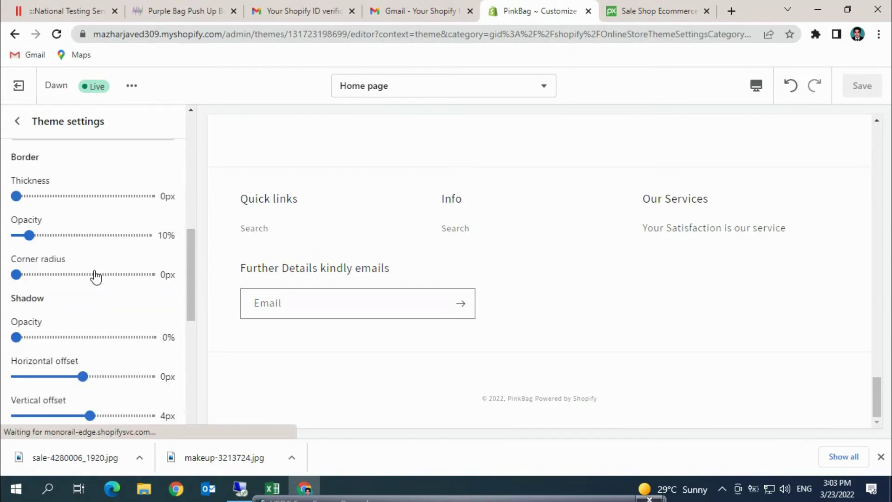
{"action": "left_click", "coordinate": [17, 122]}
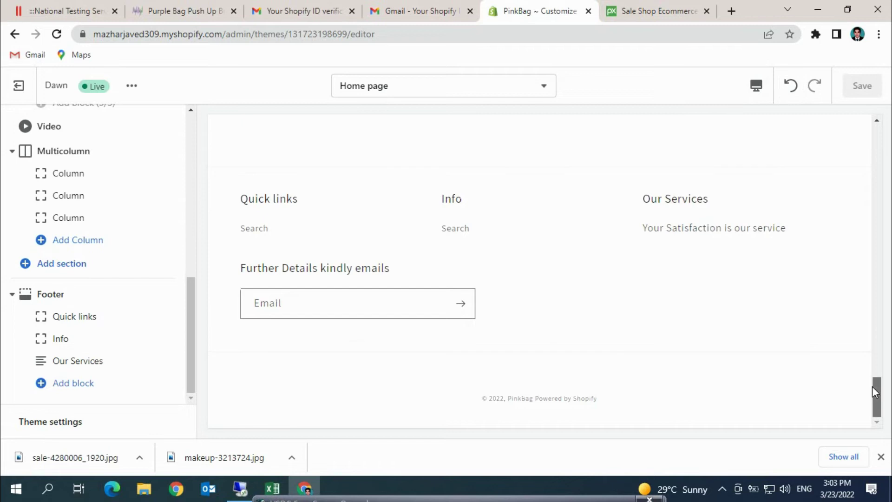
Switch the home page preview from desktop to mobile and review the page from the header down to the collage.
{"action": "left_click_drag", "start_coordinate": [876, 395], "coordinate": [864, 113]}
{"action": "left_click", "coordinate": [757, 88]}
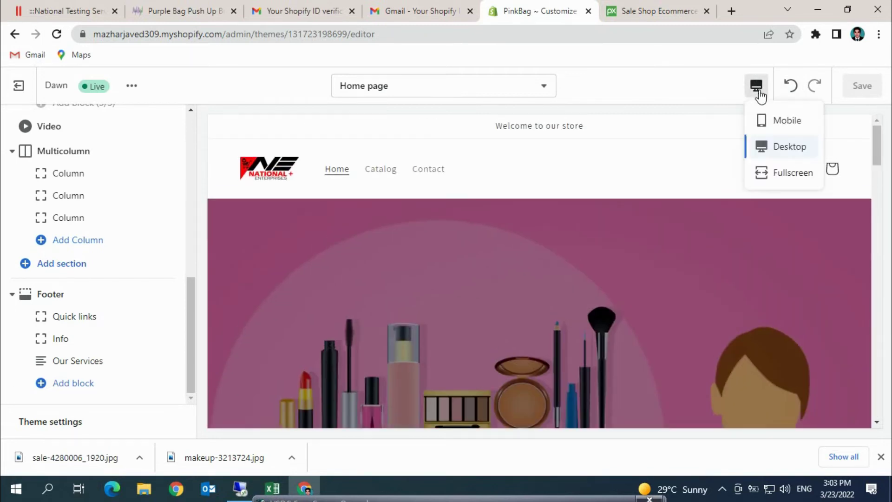
{"action": "left_click", "coordinate": [783, 122]}
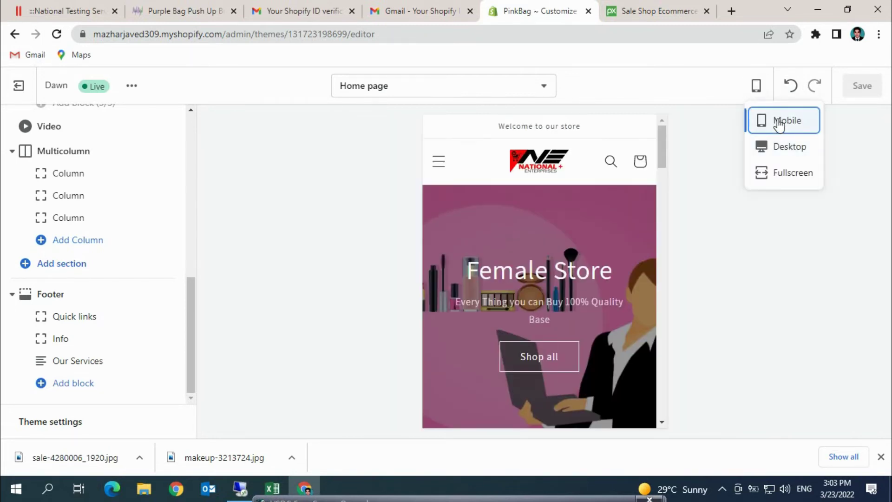
{"action": "left_click_drag", "start_coordinate": [193, 342], "coordinate": [205, 313]}
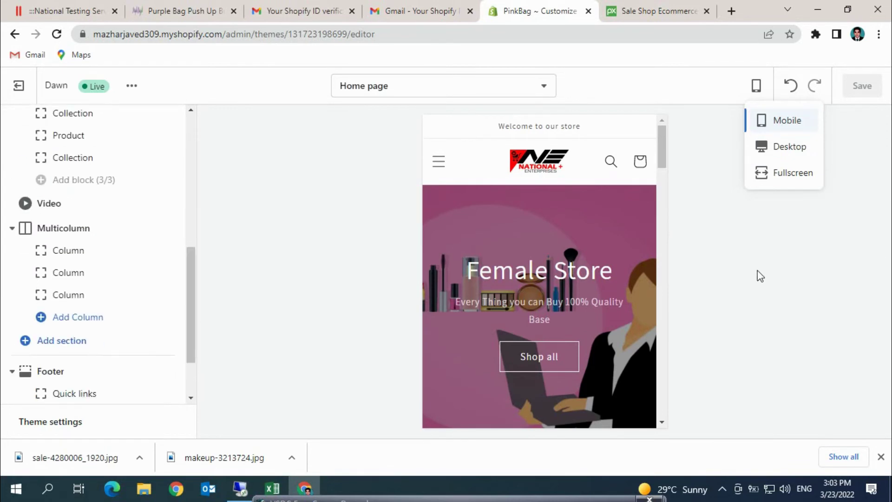
{"action": "left_click_drag", "start_coordinate": [664, 156], "coordinate": [664, 258]}
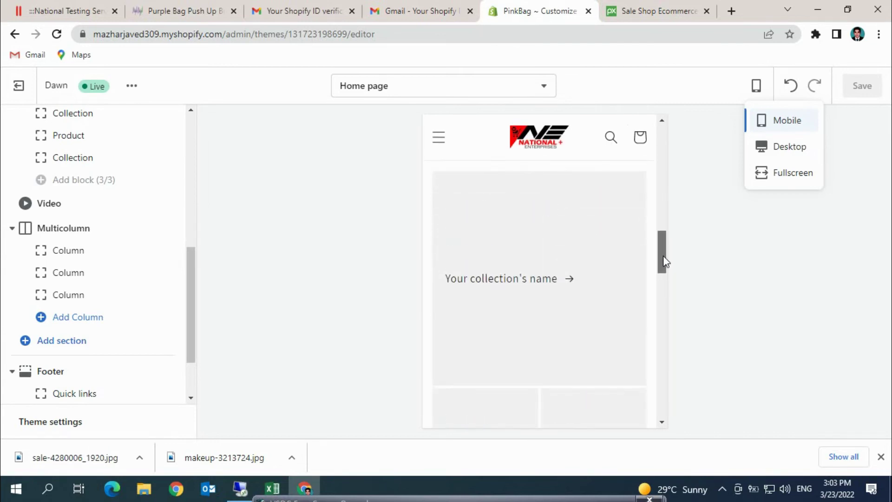
Remove the first column block from the Multicolumn section and save the home page.
{"action": "left_click_drag", "start_coordinate": [194, 269], "coordinate": [195, 235]}
{"action": "scroll", "coordinate": [29, 320], "scroll_direction": "down", "scroll_amount": 2}
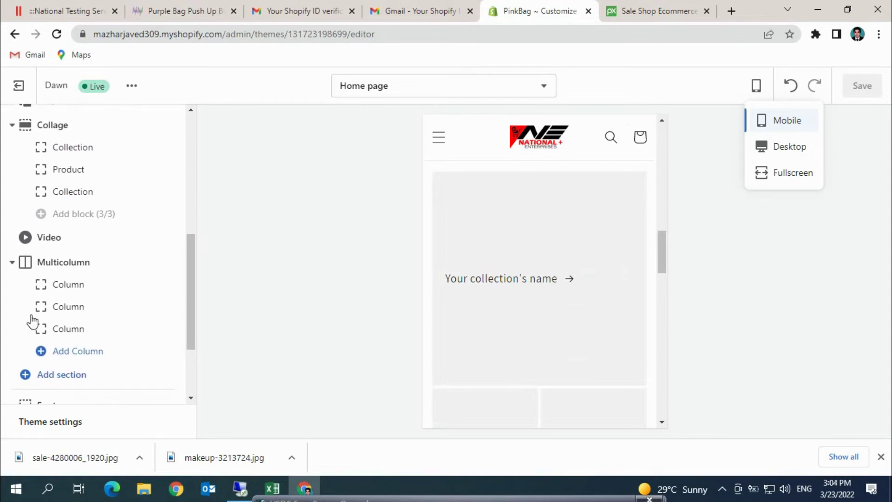
{"action": "left_click", "coordinate": [46, 287]}
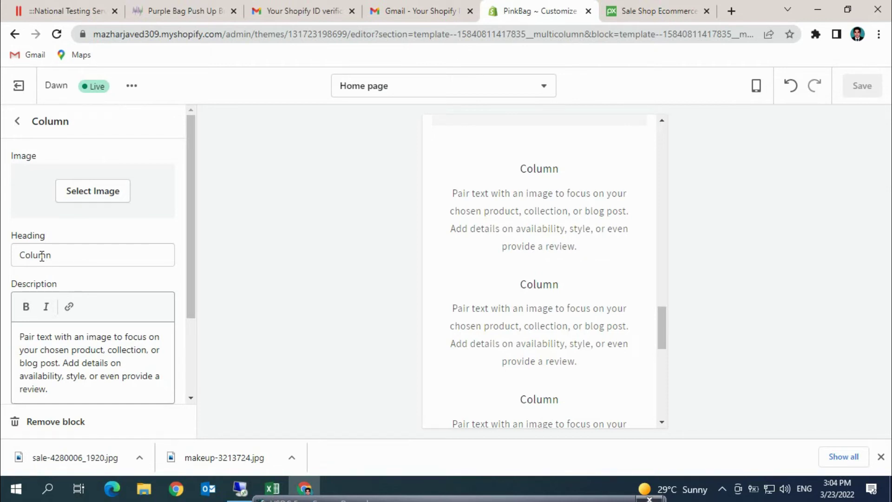
{"action": "left_click_drag", "start_coordinate": [55, 392], "coordinate": [13, 341]}
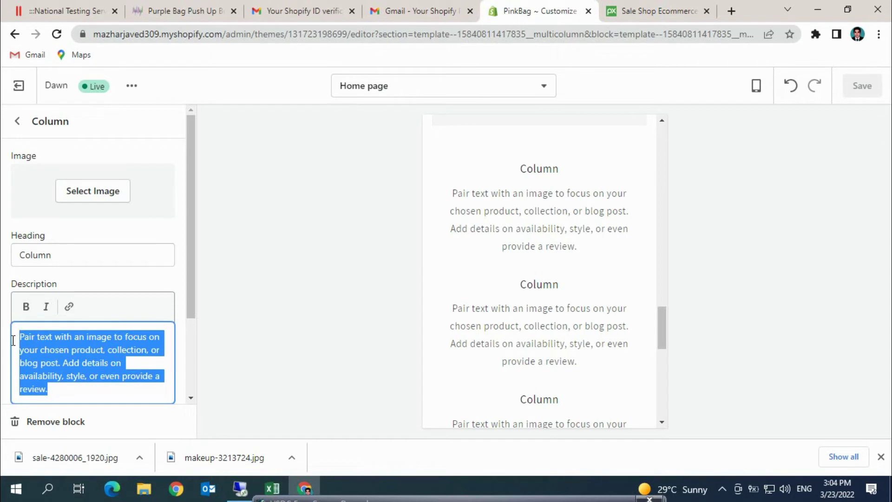
{"action": "left_click", "coordinate": [13, 420]}
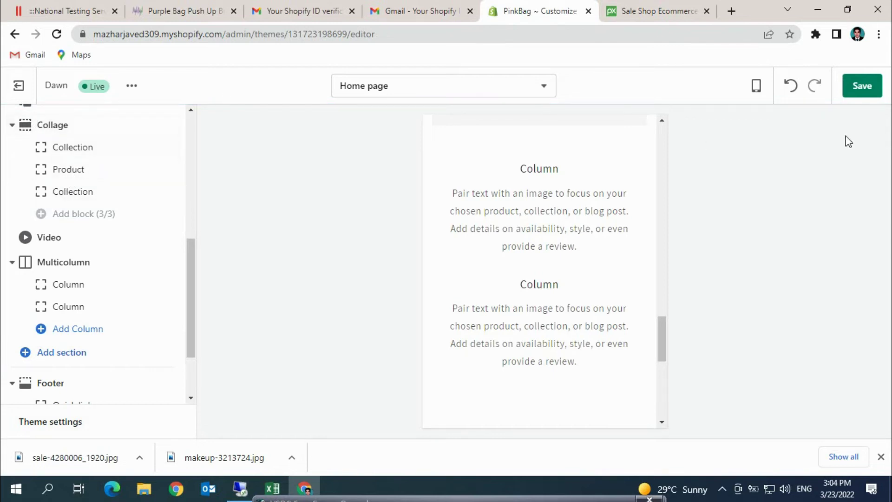
{"action": "left_click", "coordinate": [869, 84]}
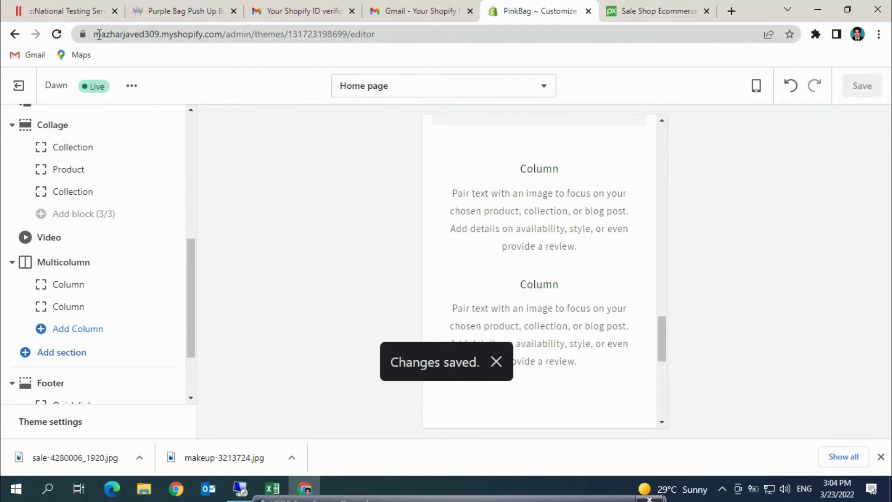
Copy the store's base web address without the admin path and open it in a new browser tab.
{"action": "left_click", "coordinate": [83, 34]}
{"action": "left_click_drag", "start_coordinate": [94, 34], "coordinate": [224, 34]}
{"action": "right_click", "coordinate": [205, 32]}
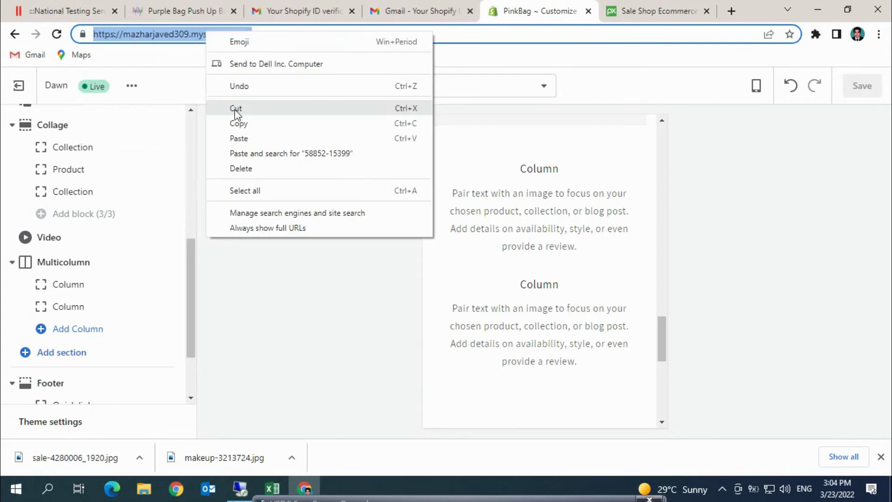
{"action": "left_click", "coordinate": [238, 124]}
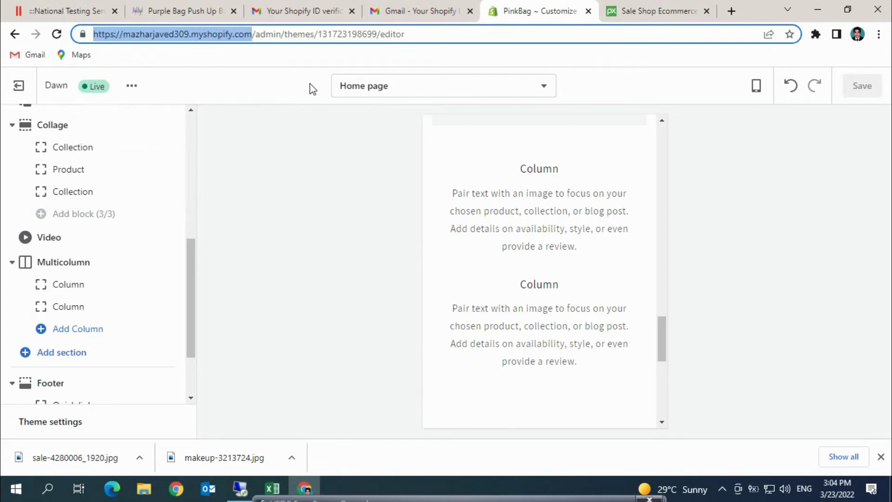
{"action": "left_click", "coordinate": [732, 11]}
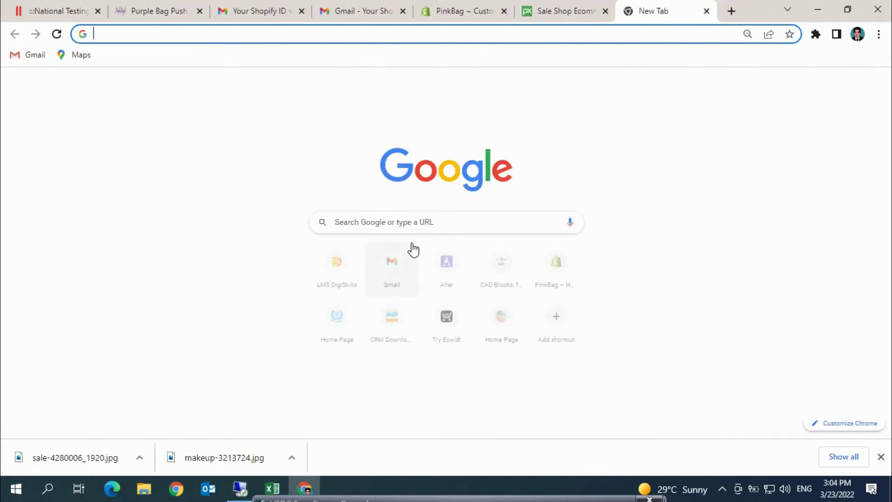
{"action": "left_click", "coordinate": [399, 218]}
{"action": "right_click", "coordinate": [399, 218]}
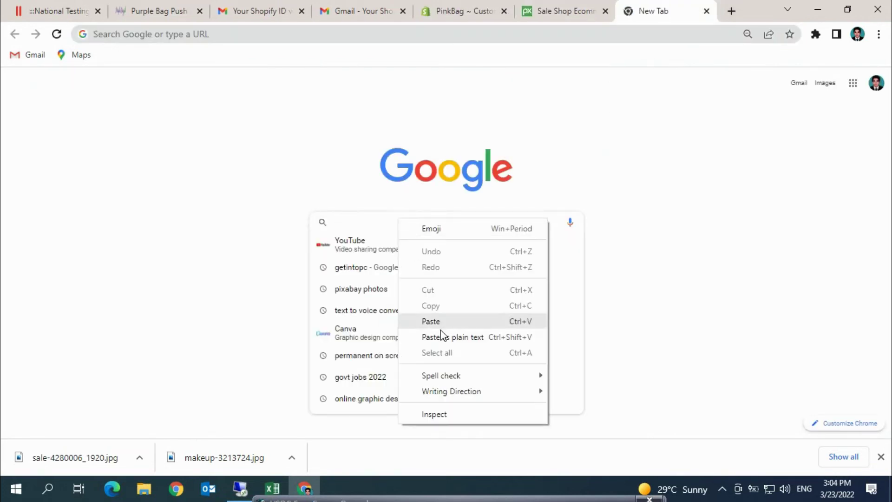
{"action": "left_click", "coordinate": [431, 322]}
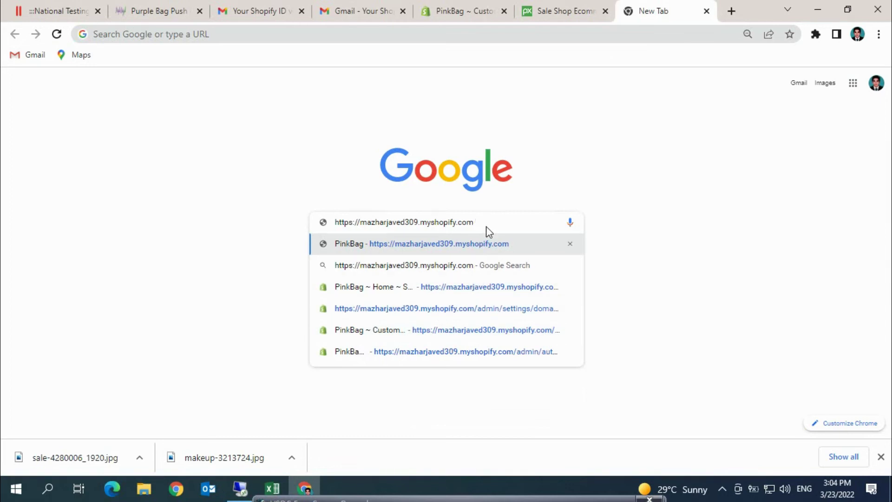
{"action": "key", "text": "Return"}
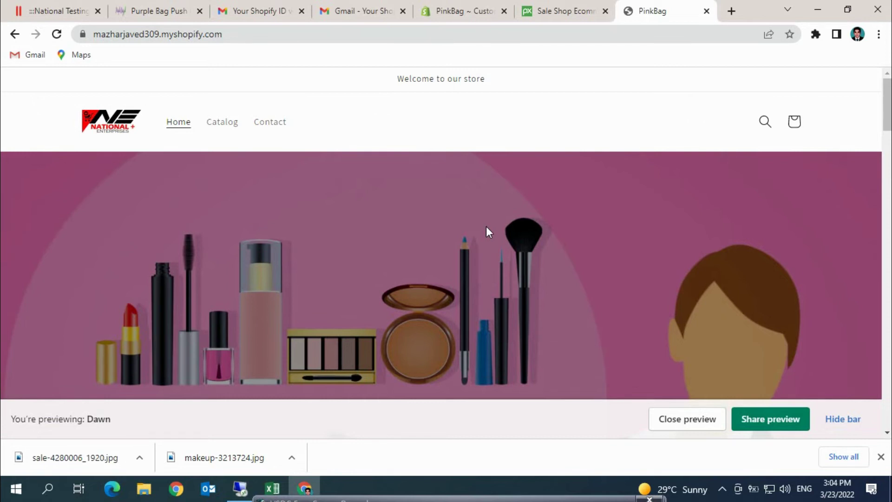
Review the storefront home page down to the collage and close the Dawn theme preview.
{"action": "scroll", "coordinate": [486, 226], "scroll_direction": "down", "scroll_amount": 3}
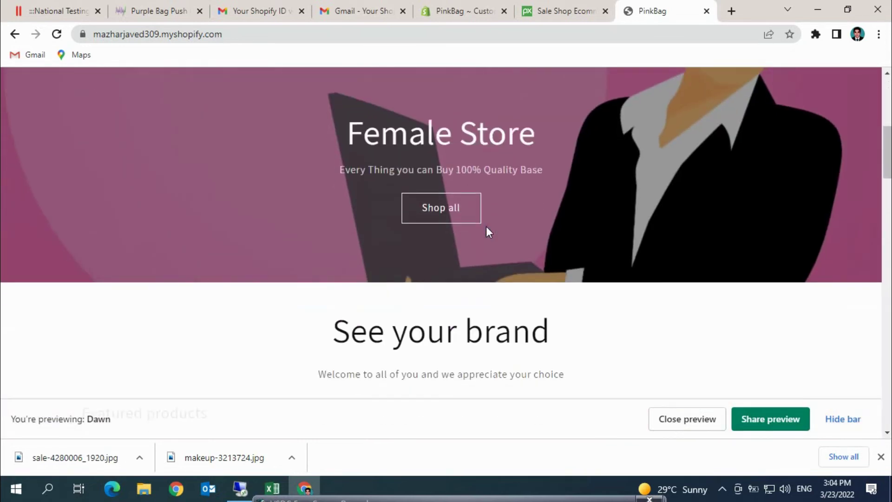
{"action": "scroll", "coordinate": [487, 227], "scroll_direction": "down", "scroll_amount": 10}
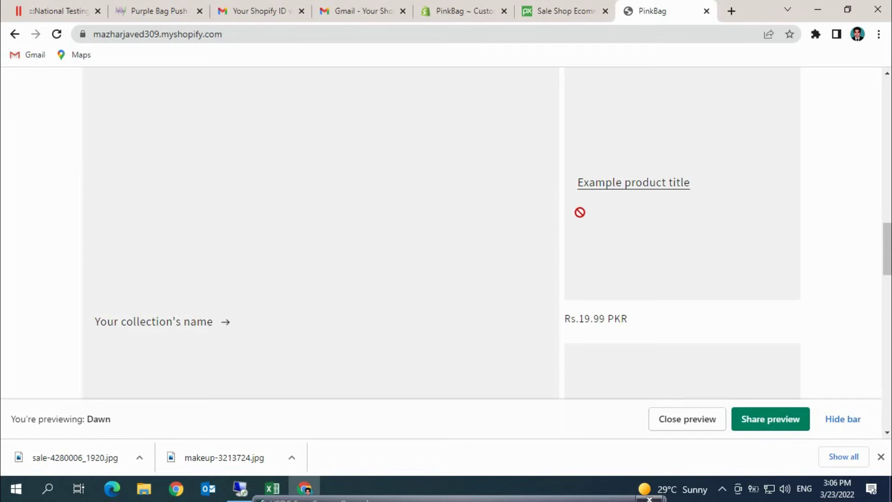
{"action": "left_click", "coordinate": [693, 425]}
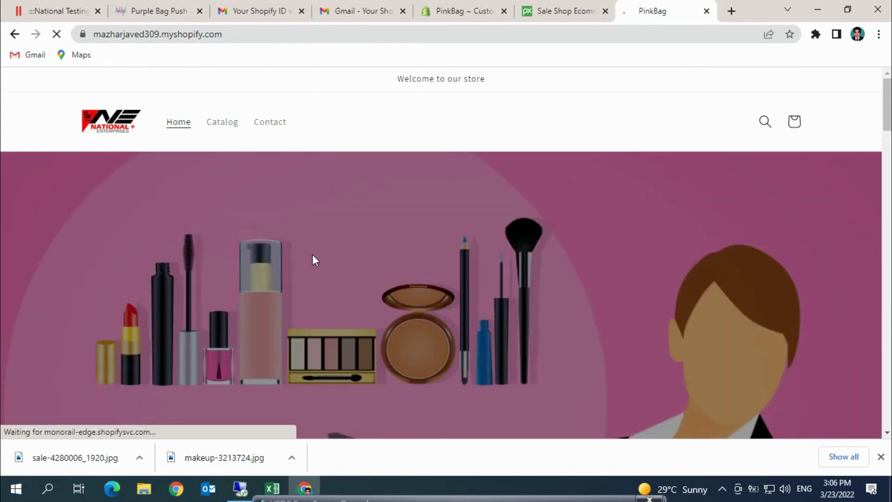
Return to the PinkBag theme editor and exit it to the store's Themes page.
{"action": "left_click", "coordinate": [555, 14]}
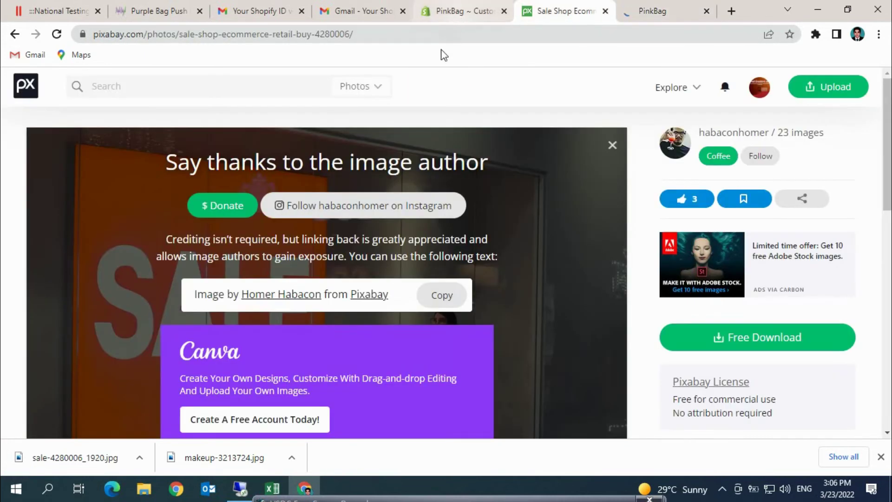
{"action": "left_click", "coordinate": [470, 14]}
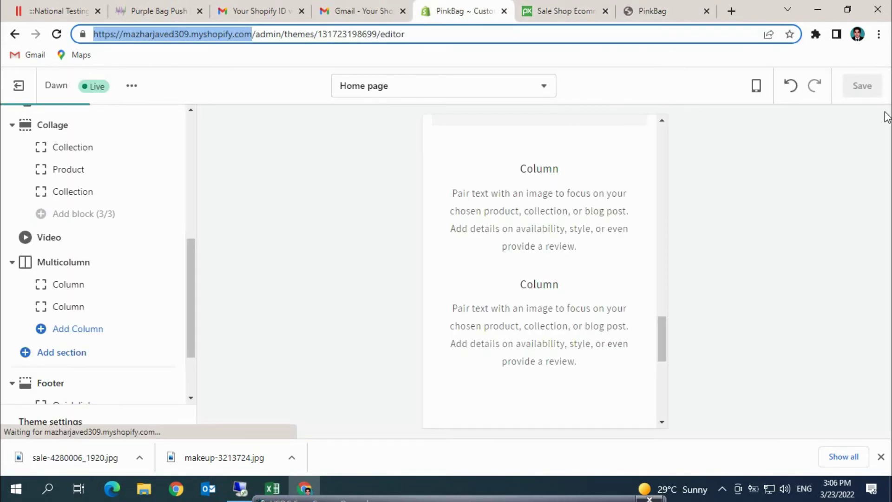
{"action": "left_click", "coordinate": [15, 90]}
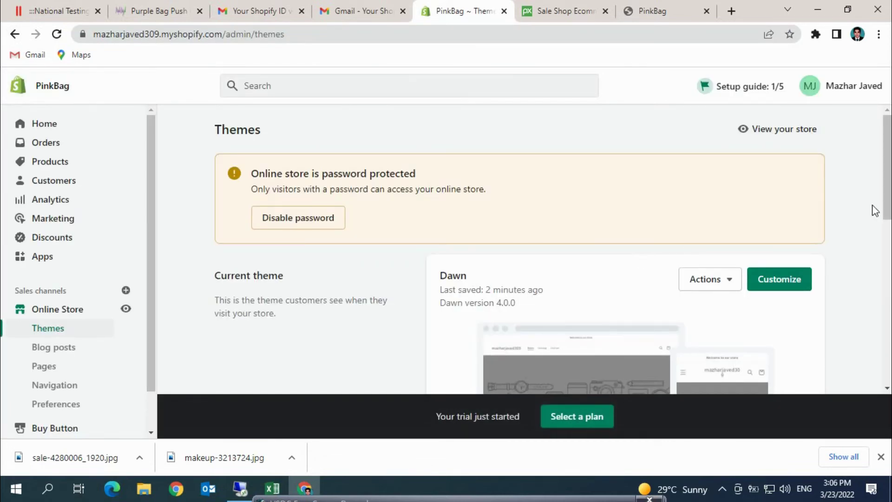
Examine the Themes page, including the actions offered for the Dawn theme and the theme library.
{"action": "scroll", "coordinate": [885, 209], "scroll_direction": "down", "scroll_amount": 2}
{"action": "scroll", "coordinate": [722, 203], "scroll_direction": "down", "scroll_amount": 4}
{"action": "scroll", "coordinate": [722, 203], "scroll_direction": "up", "scroll_amount": 4}
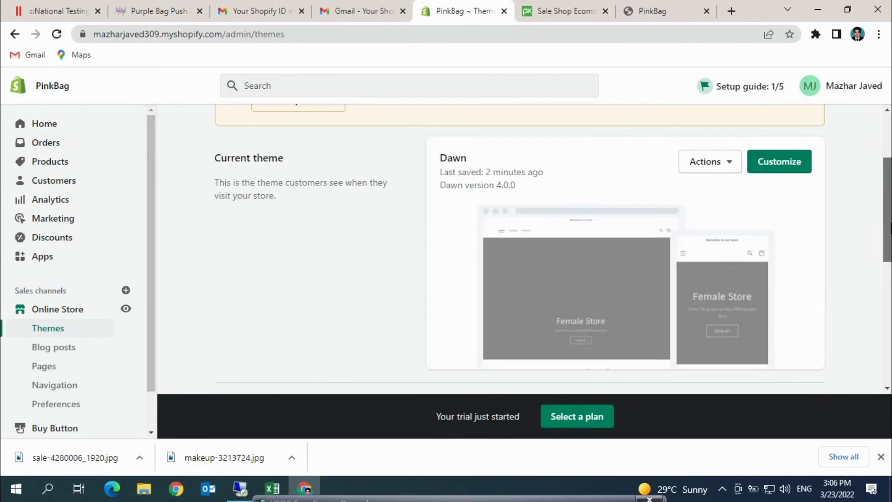
{"action": "left_click", "coordinate": [732, 203]}
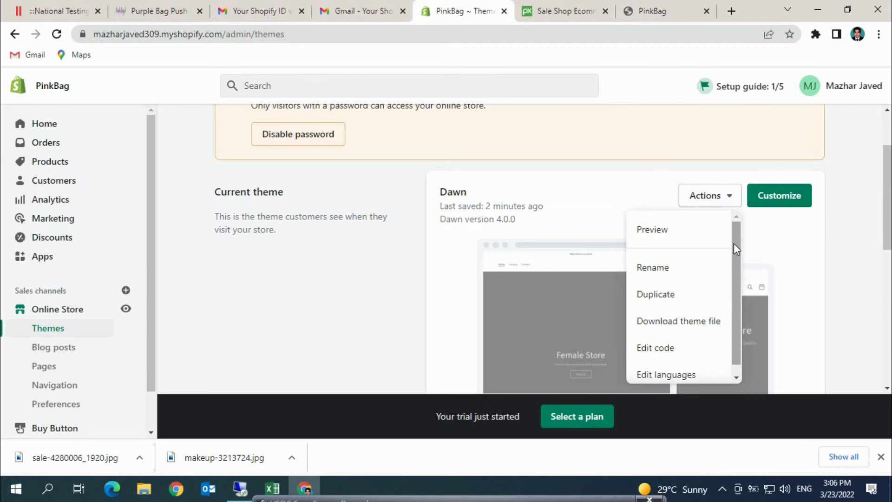
{"action": "left_click_drag", "start_coordinate": [734, 245], "coordinate": [735, 253]}
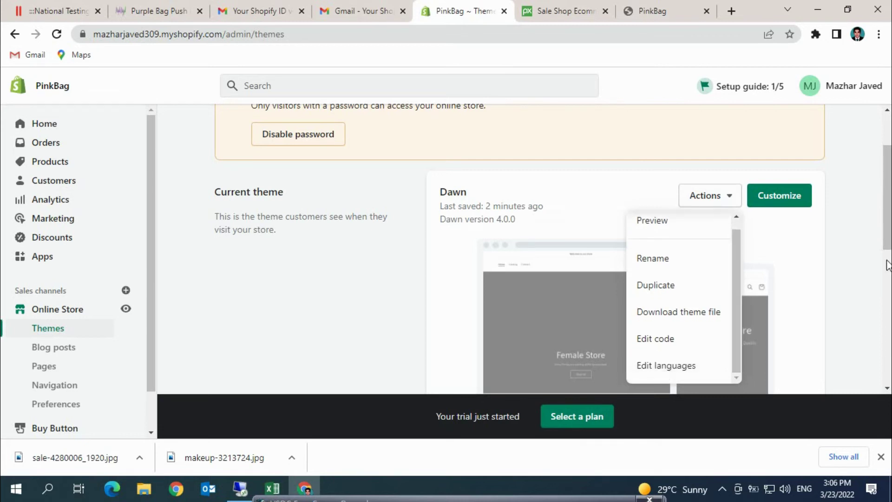
{"action": "left_click_drag", "start_coordinate": [887, 204], "coordinate": [887, 335]}
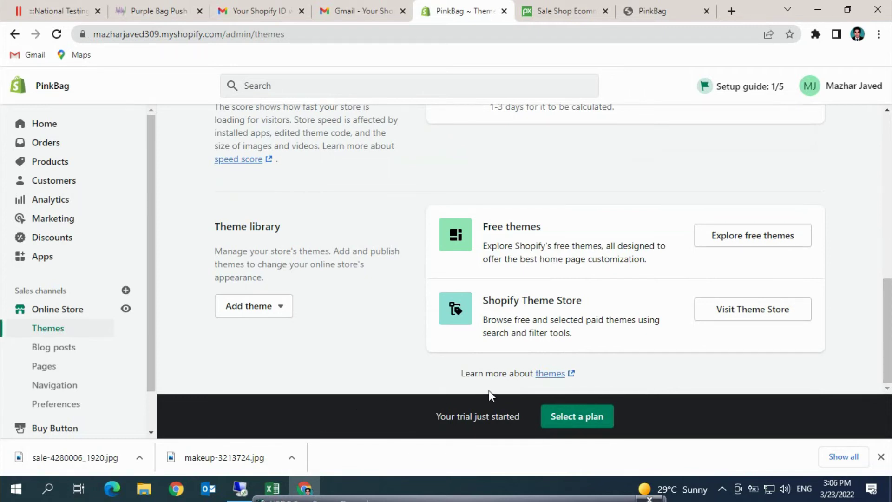
{"action": "left_click_drag", "start_coordinate": [887, 330], "coordinate": [888, 115]}
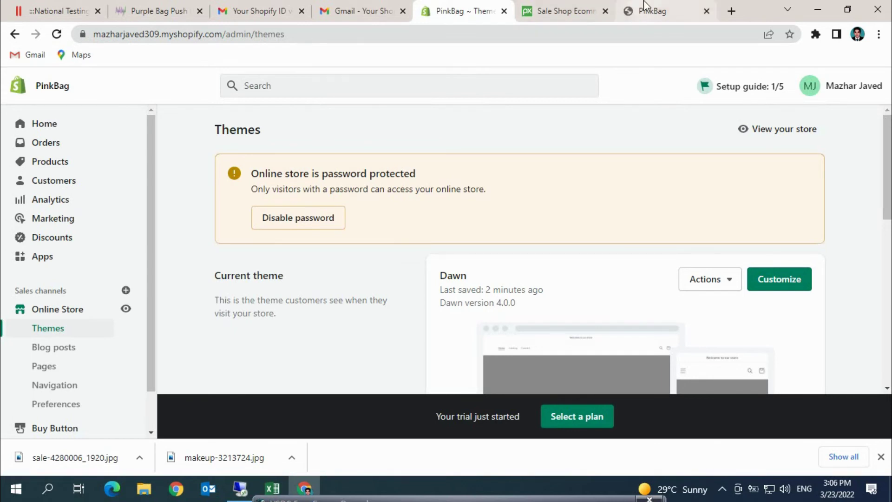
{"action": "left_click_drag", "start_coordinate": [150, 280], "coordinate": [153, 149]}
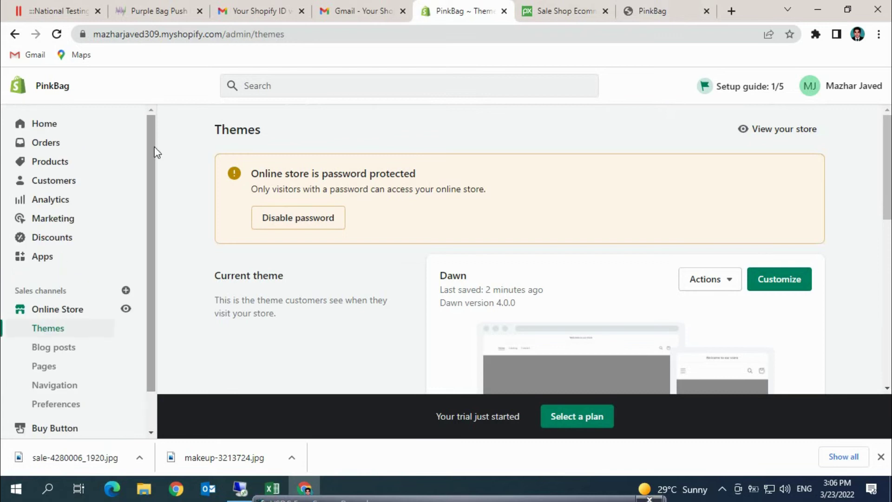
Open the online store's password protection settings and look over the Preferences page up to its title and meta description.
{"action": "left_click", "coordinate": [279, 220]}
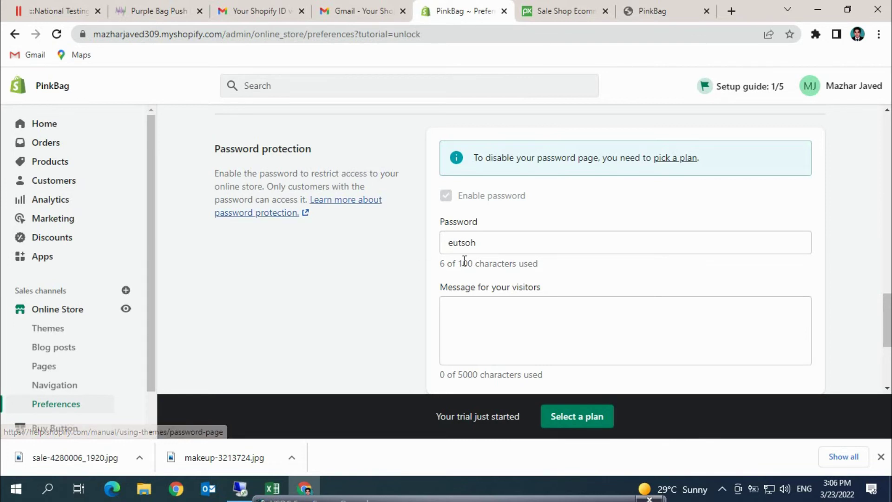
{"action": "scroll", "coordinate": [887, 286], "scroll_direction": "down", "scroll_amount": 4}
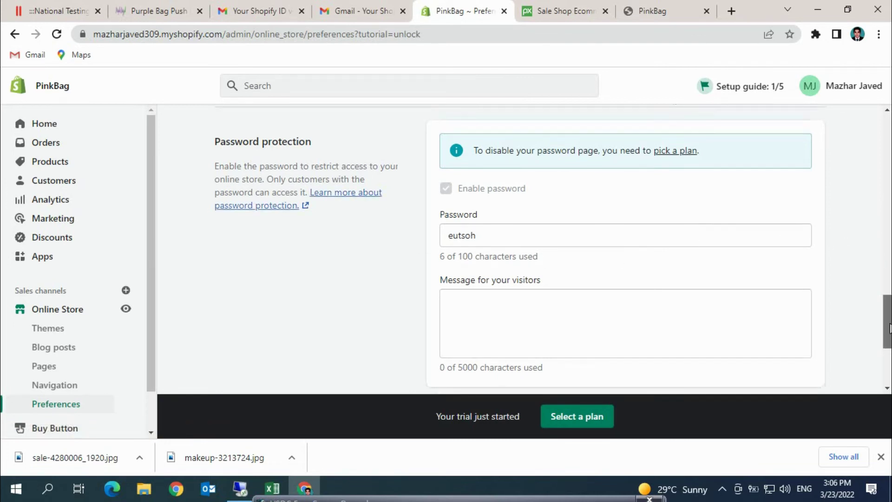
{"action": "left_click_drag", "start_coordinate": [888, 335], "coordinate": [888, 120]}
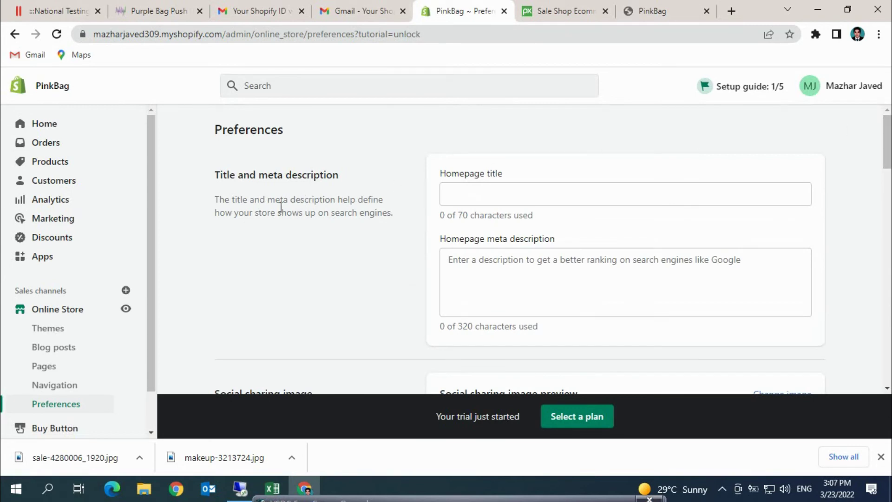
View the Apps page and look over the setup guide and suggestion cards on the admin Home page.
{"action": "left_click", "coordinate": [36, 265]}
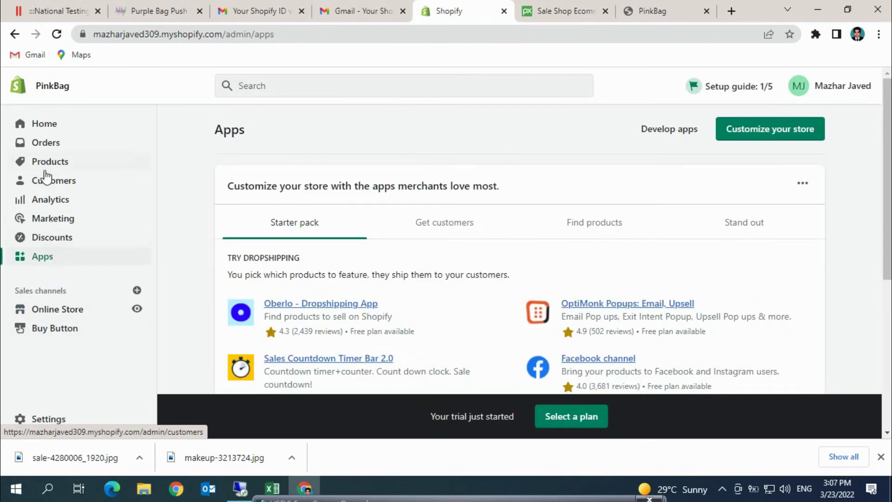
{"action": "left_click", "coordinate": [54, 127]}
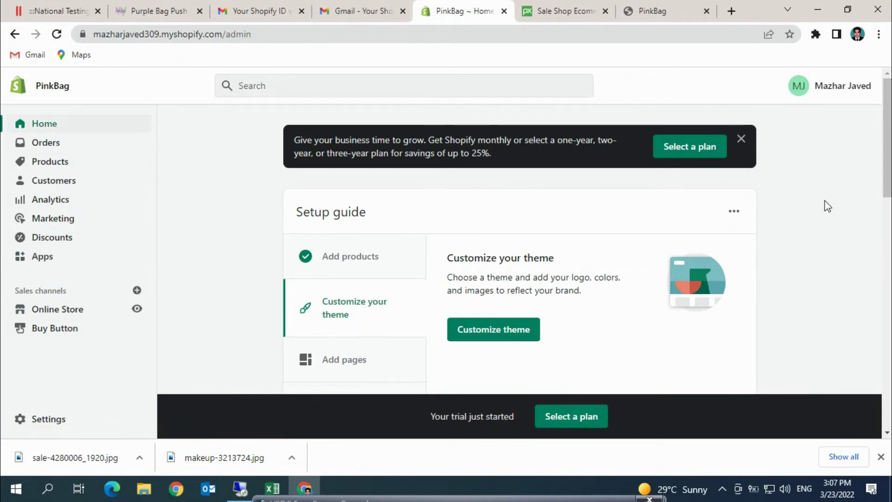
{"action": "scroll", "coordinate": [877, 168], "scroll_direction": "down", "scroll_amount": 3}
{"action": "scroll", "coordinate": [519, 248], "scroll_direction": "down", "scroll_amount": 9}
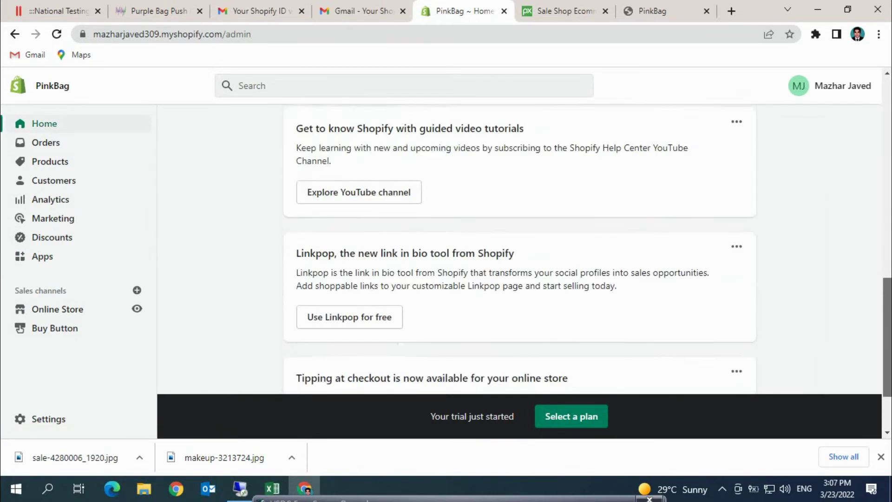
{"action": "scroll", "coordinate": [519, 248], "scroll_direction": "up", "scroll_amount": 10}
{"action": "scroll", "coordinate": [519, 249], "scroll_direction": "up", "scroll_amount": 3}
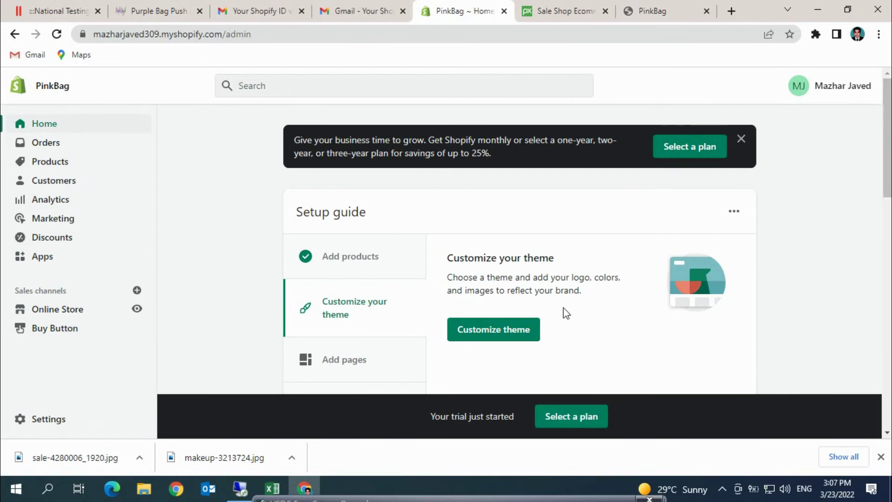
Review the setup guide's Add pages and Add domain tasks and the remaining cards on the Home page.
{"action": "left_click", "coordinate": [387, 360]}
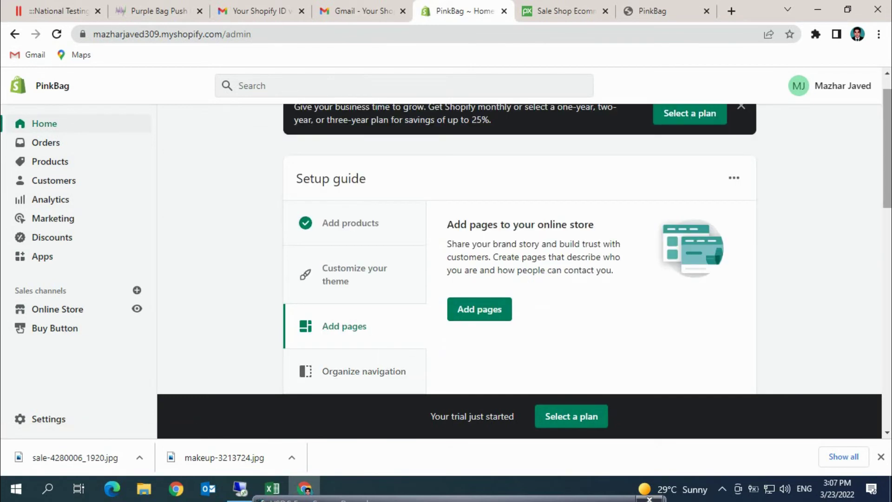
{"action": "left_click_drag", "start_coordinate": [888, 149], "coordinate": [889, 202]}
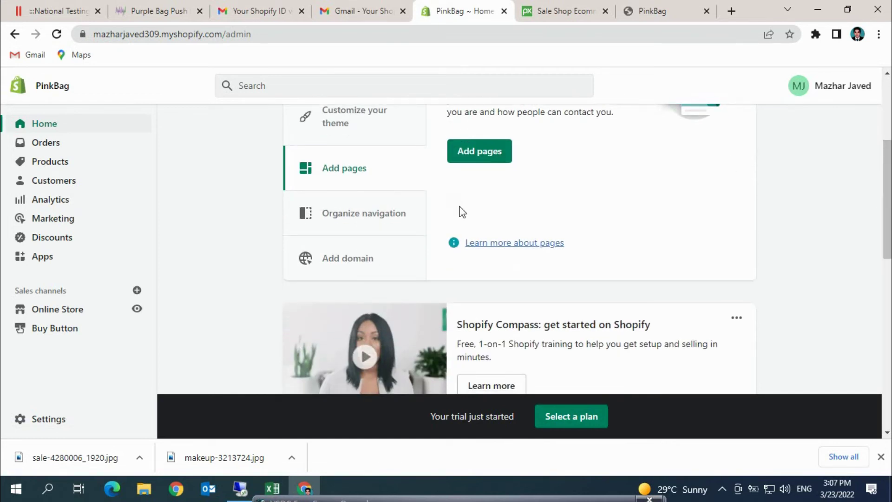
{"action": "left_click", "coordinate": [362, 261]}
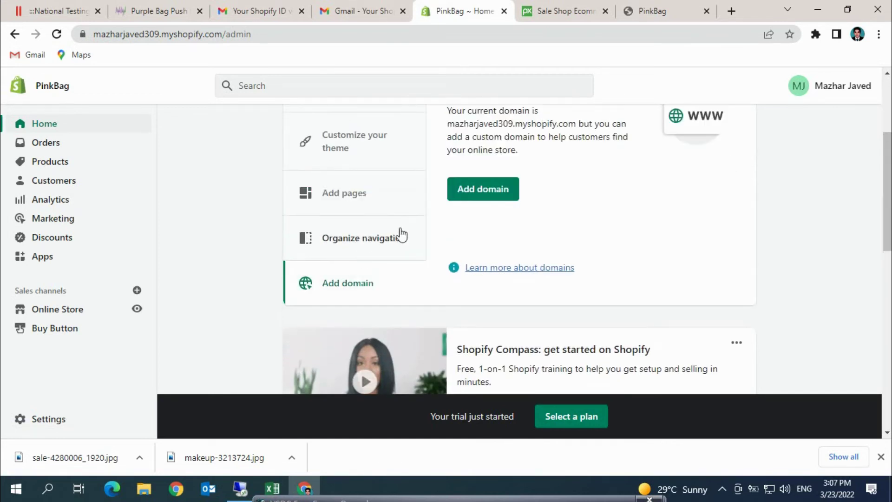
{"action": "scroll", "coordinate": [505, 265], "scroll_direction": "up", "scroll_amount": 3}
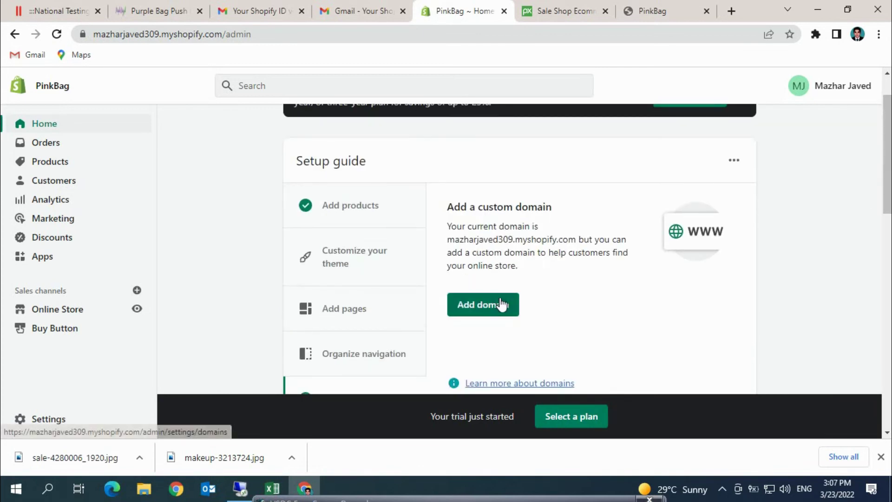
{"action": "left_click", "coordinate": [734, 161]}
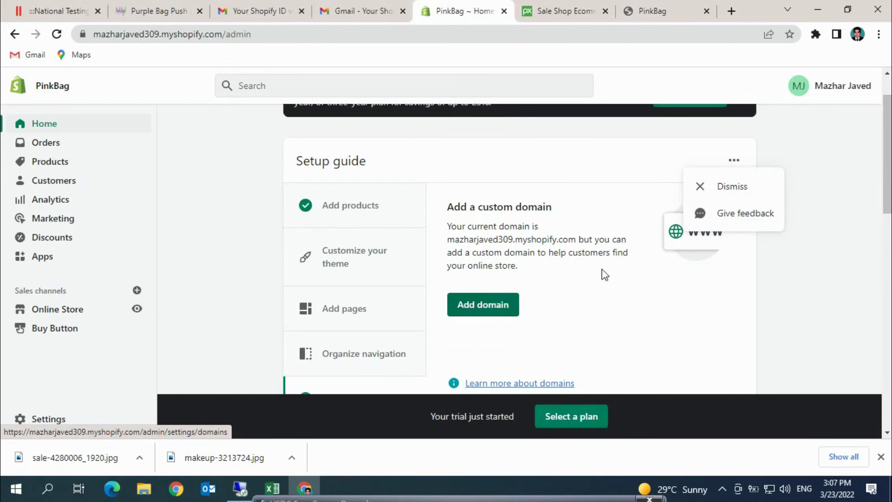
{"action": "scroll", "coordinate": [602, 272], "scroll_direction": "down", "scroll_amount": 5}
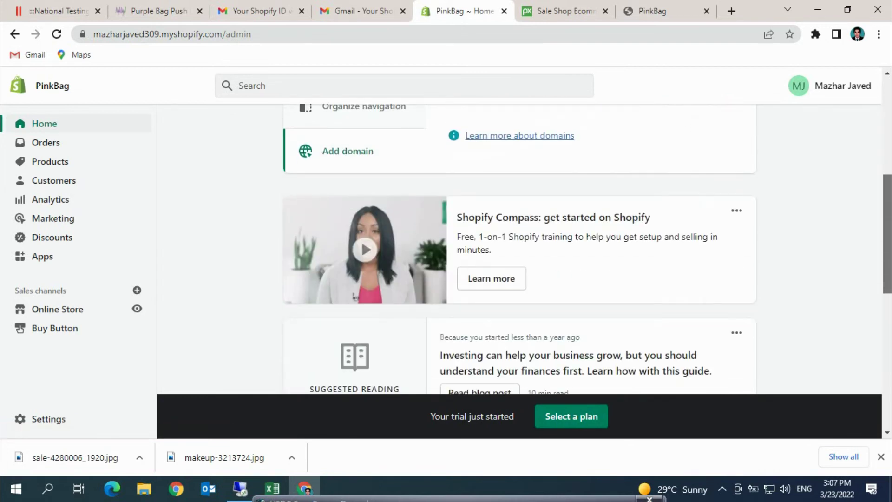
{"action": "scroll", "coordinate": [518, 249], "scroll_direction": "down", "scroll_amount": 6}
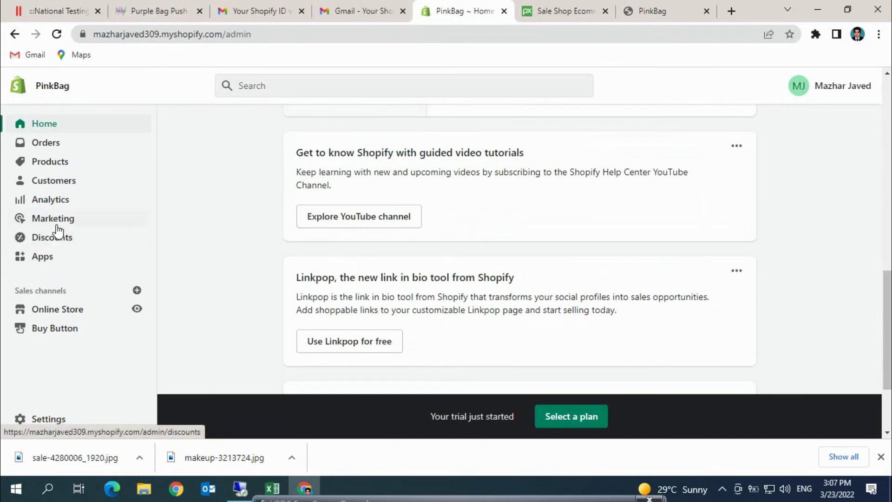
Go to the Products page, open the setup guide there and advance to its theme customization task.
{"action": "left_click", "coordinate": [61, 201]}
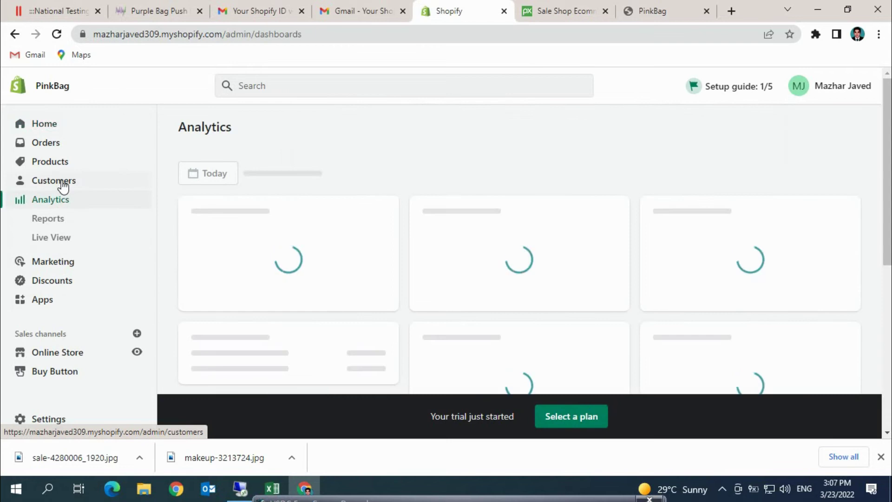
{"action": "left_click", "coordinate": [62, 186]}
{"action": "left_click", "coordinate": [62, 162]}
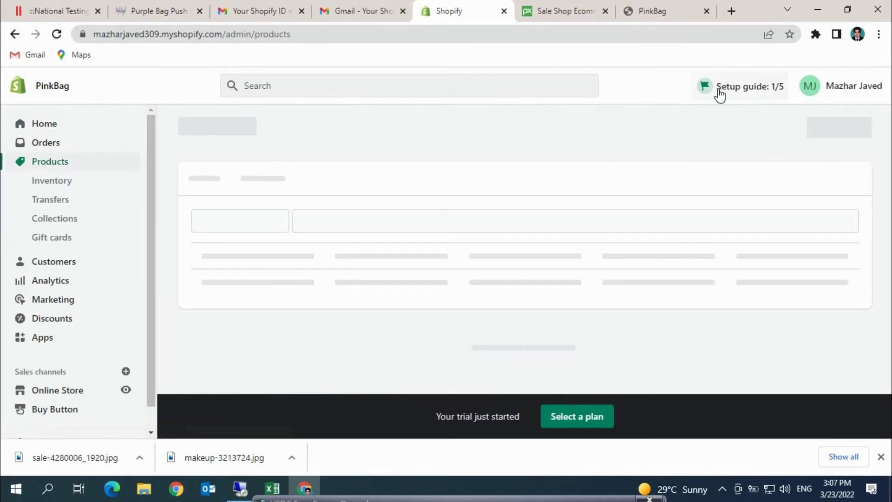
{"action": "left_click", "coordinate": [720, 95]}
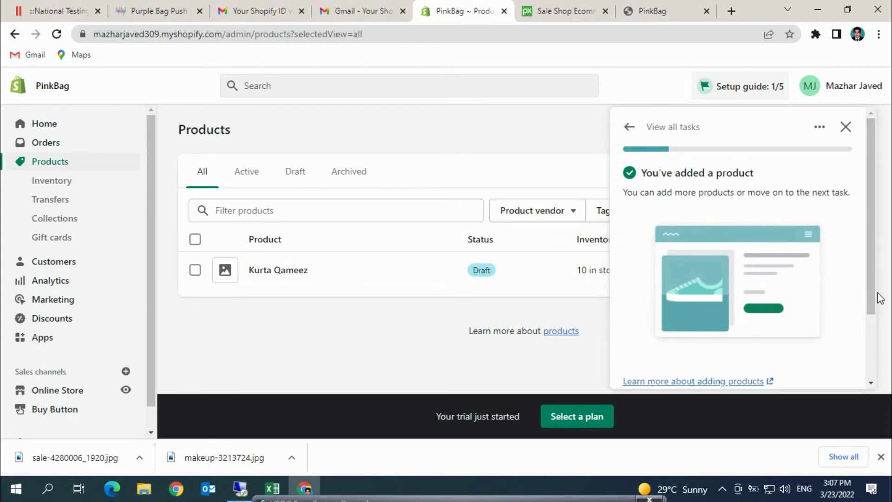
{"action": "left_click_drag", "start_coordinate": [871, 299], "coordinate": [883, 364]}
{"action": "left_click", "coordinate": [754, 365]}
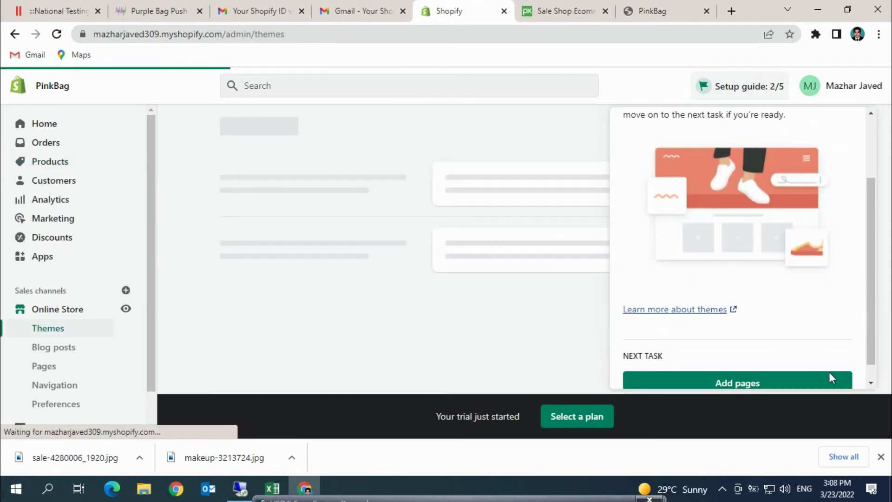
Advance the setup guide through the Add pages, Organize navigation and Add domain tasks.
{"action": "left_click_drag", "start_coordinate": [871, 316], "coordinate": [888, 351]}
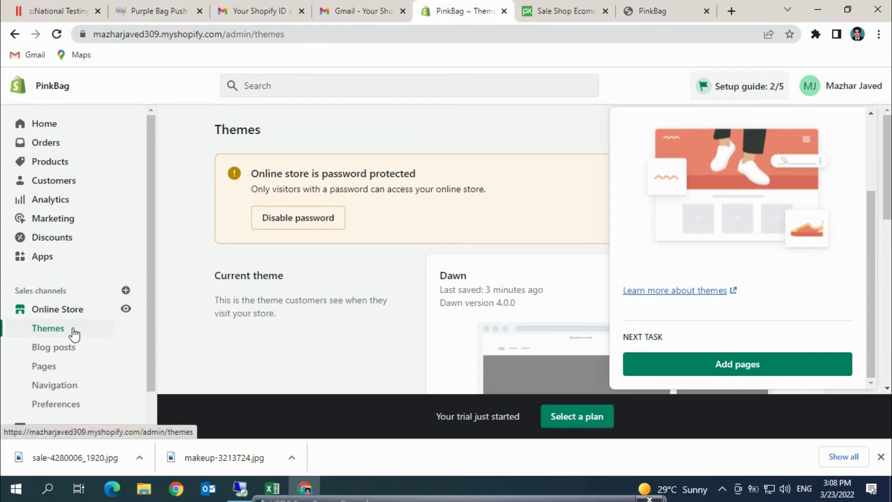
{"action": "left_click", "coordinate": [687, 372]}
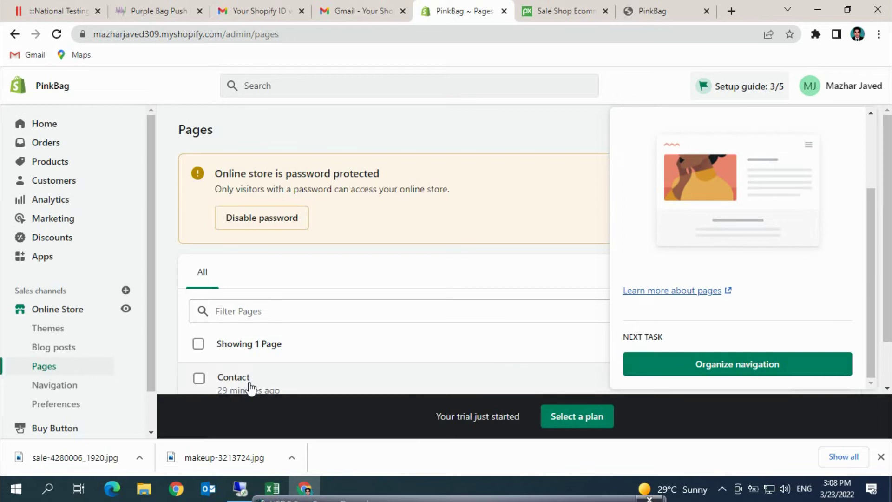
{"action": "left_click", "coordinate": [727, 364]}
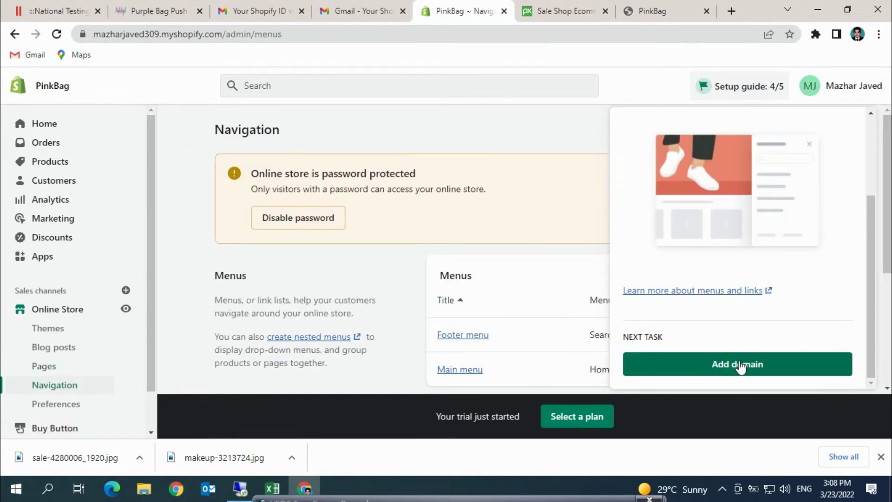
{"action": "left_click", "coordinate": [740, 365]}
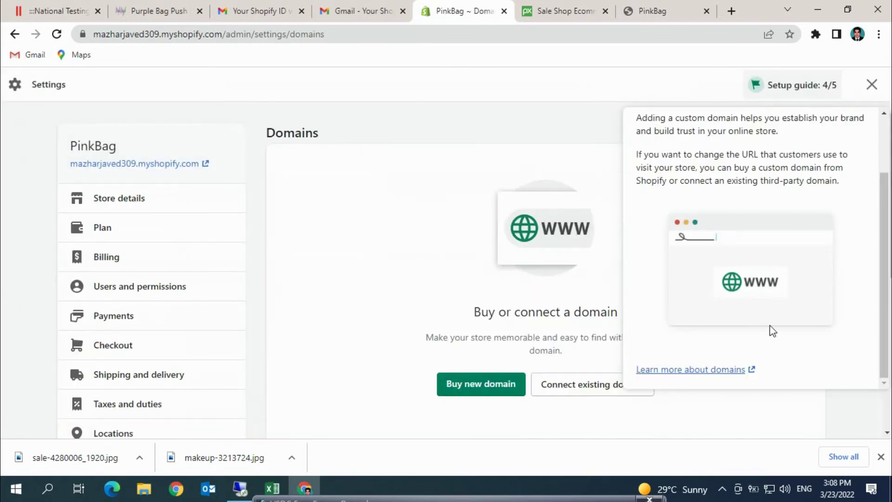
View the form for connecting an existing domain, return to the Domains settings and close the setup guide.
{"action": "left_click", "coordinate": [584, 391]}
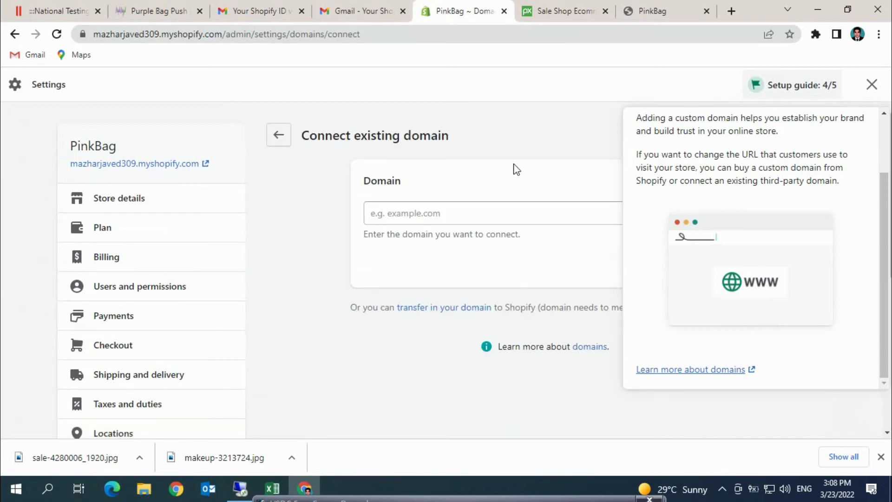
{"action": "left_click", "coordinate": [277, 138]}
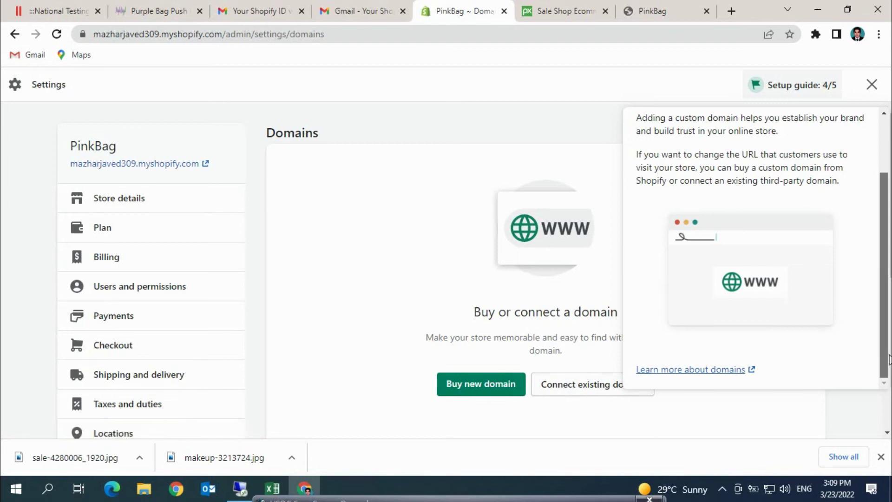
{"action": "left_click_drag", "start_coordinate": [887, 359], "coordinate": [887, 303]}
{"action": "left_click", "coordinate": [859, 127]}
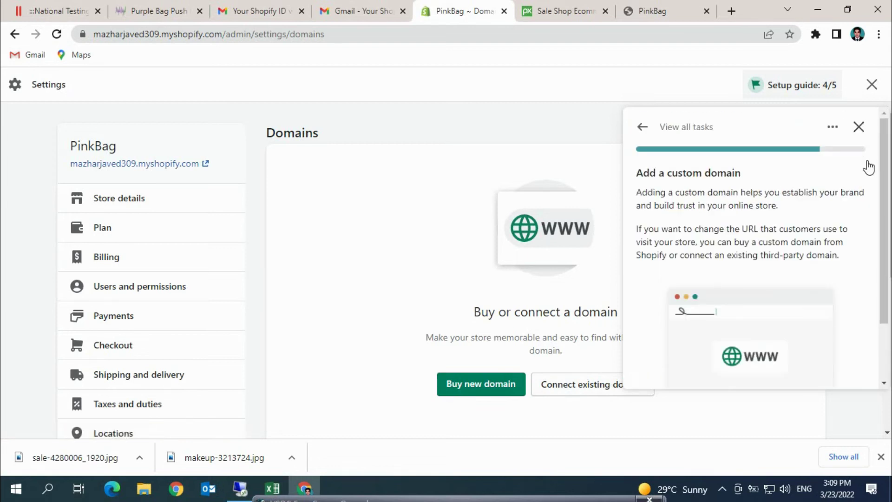
{"action": "scroll", "coordinate": [857, 172], "scroll_direction": "down", "scroll_amount": 7}
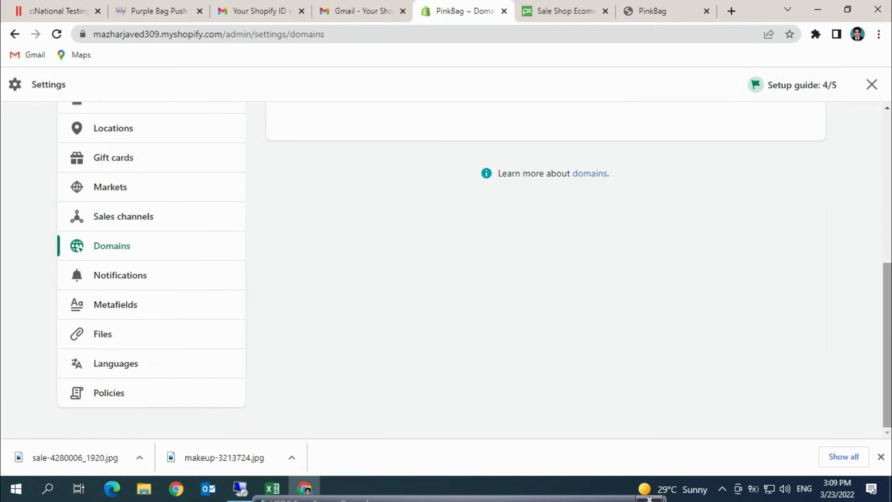
View the forms for connecting an existing domain and transferring a domain, and return to the Domains settings.
{"action": "scroll", "coordinate": [474, 270], "scroll_direction": "up", "scroll_amount": 7}
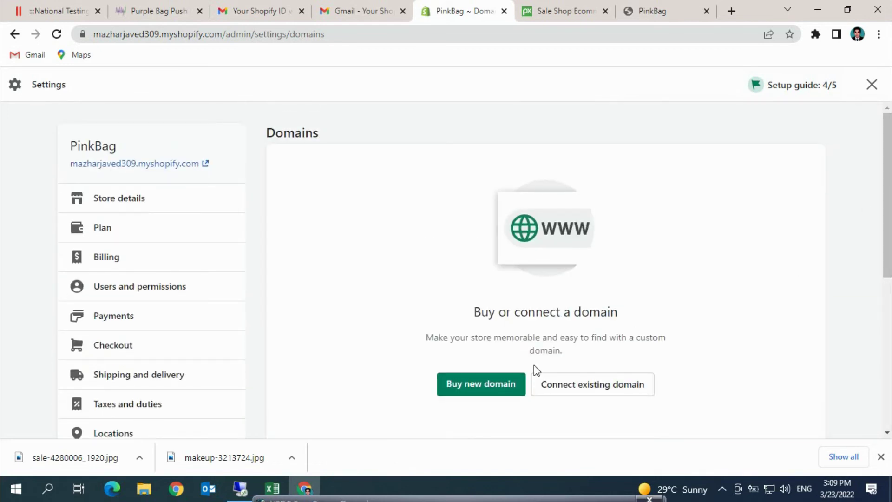
{"action": "left_click", "coordinate": [590, 385]}
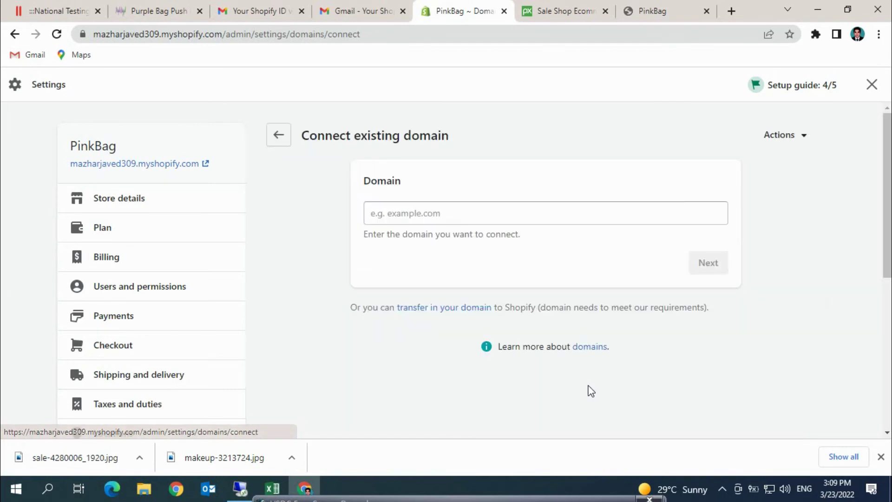
{"action": "left_click", "coordinate": [426, 213]}
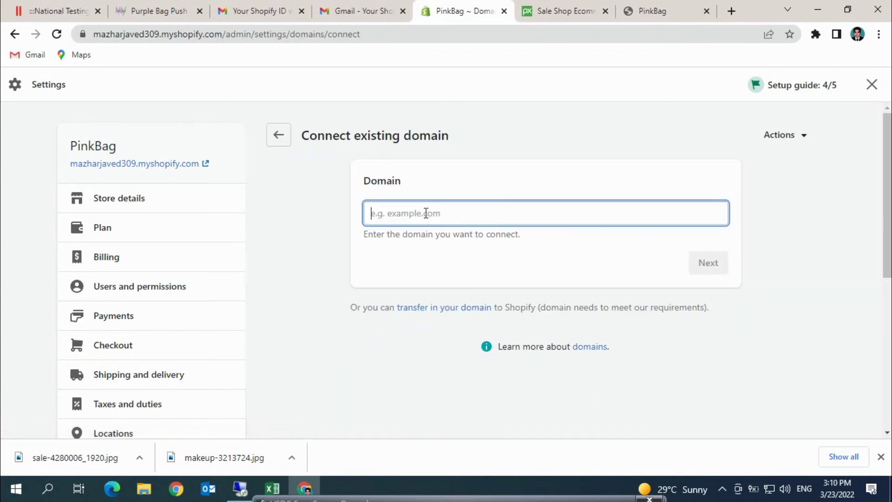
{"action": "left_click", "coordinate": [426, 308]}
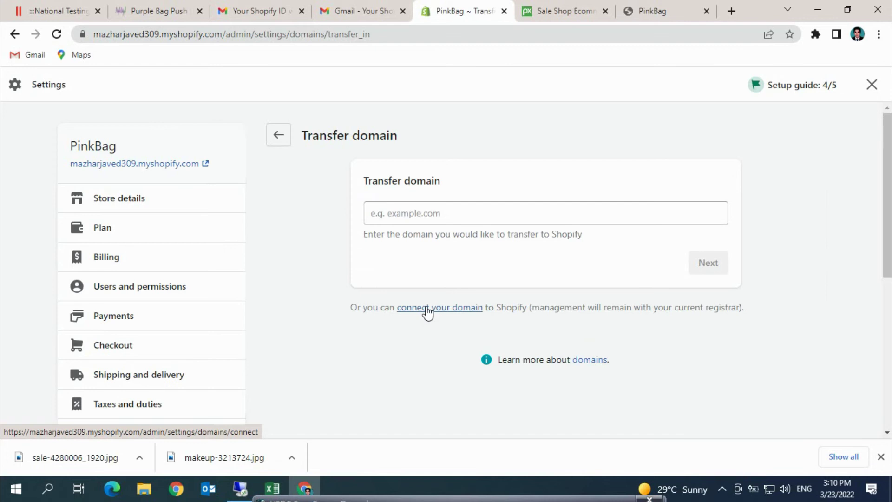
{"action": "left_click", "coordinate": [280, 142]}
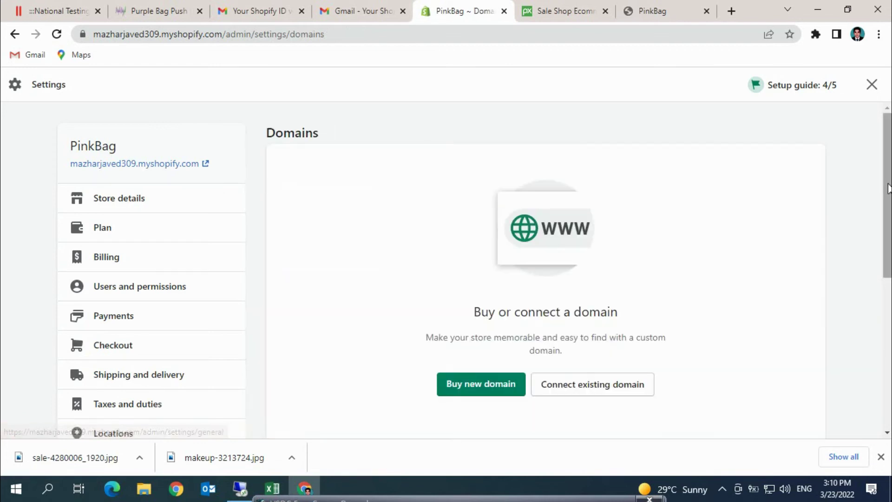
{"action": "scroll", "coordinate": [446, 270], "scroll_direction": "down", "scroll_amount": 5}
{"action": "scroll", "coordinate": [446, 269], "scroll_direction": "down", "scroll_amount": 1}
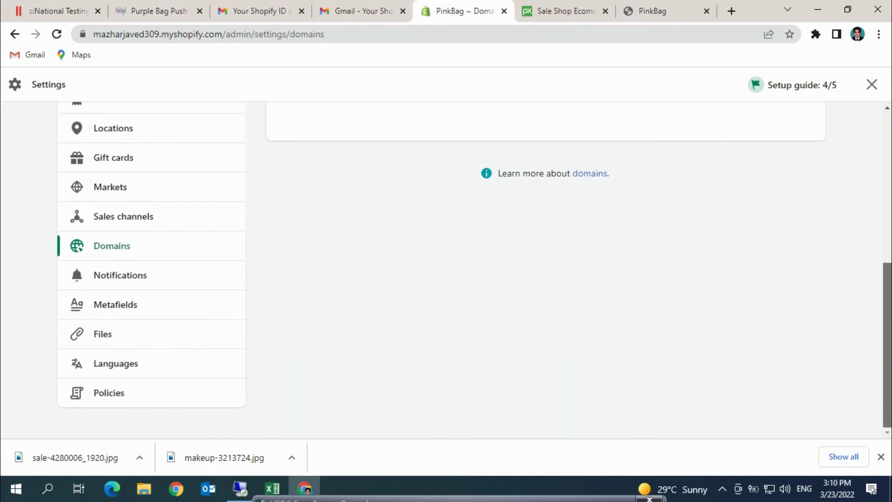
{"action": "scroll", "coordinate": [878, 143], "scroll_direction": "up", "scroll_amount": 5}
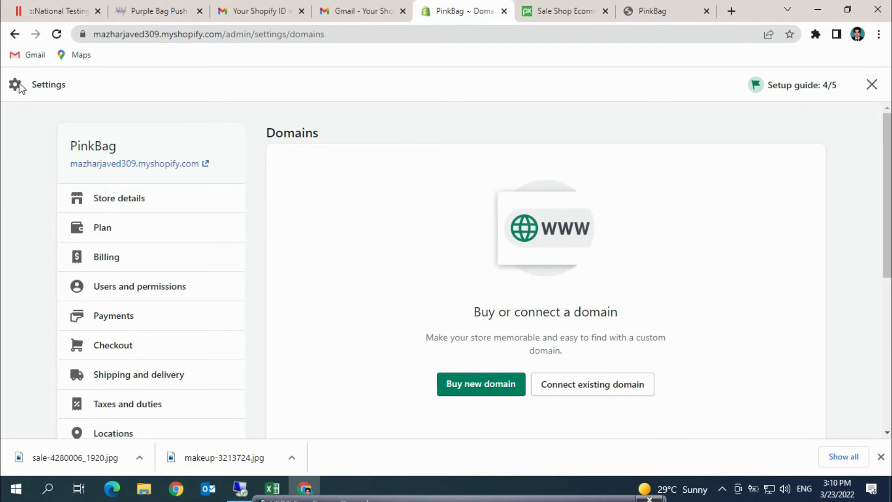
Leave the Domains settings and load the store's /admin Home page.
{"action": "left_click_drag", "start_coordinate": [329, 32], "coordinate": [252, 36]}
{"action": "key", "text": "BackSpace"}
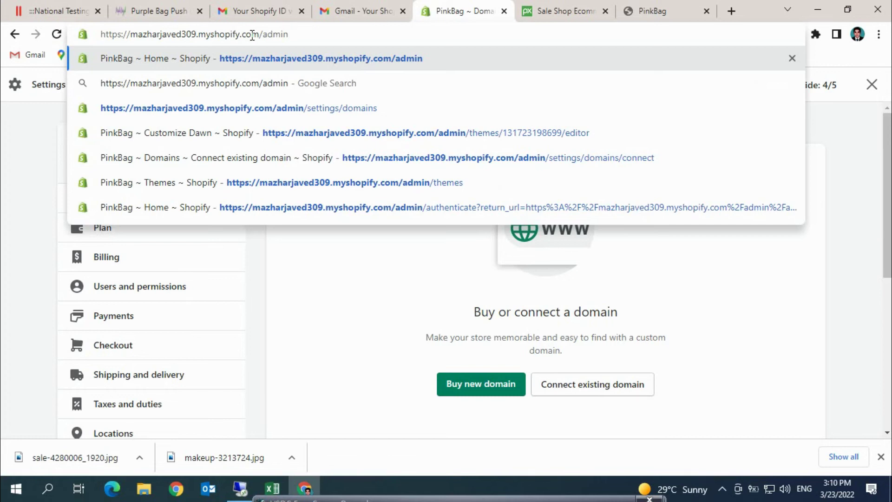
{"action": "key", "text": "Return"}
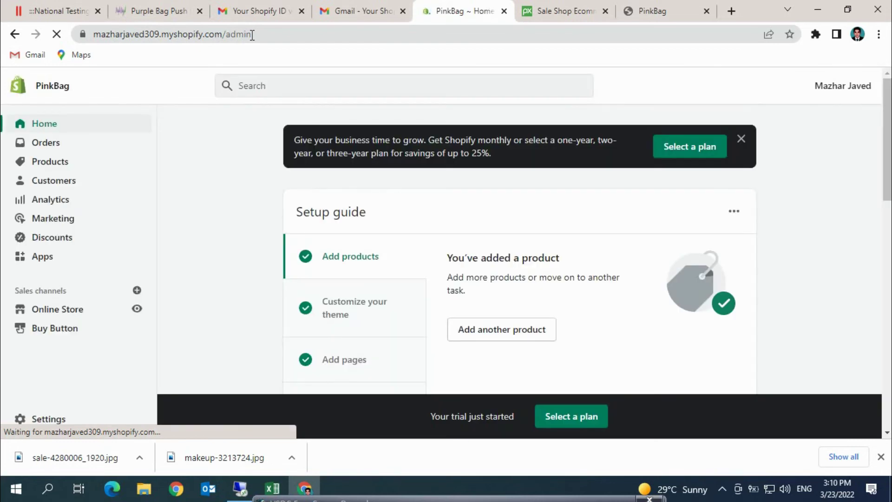
Open the Buy Button channel, review the offers on the Pick a plan page and return to the admin Home page.
{"action": "left_click", "coordinate": [54, 331]}
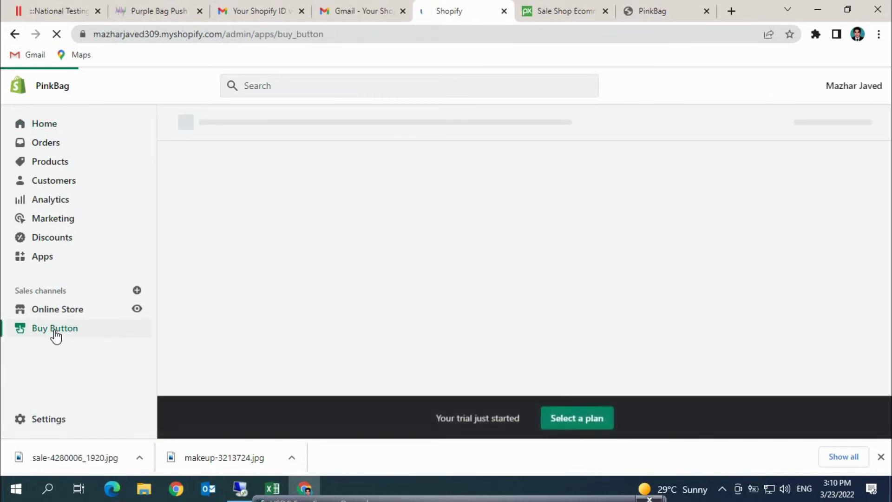
{"action": "left_click", "coordinate": [559, 412]}
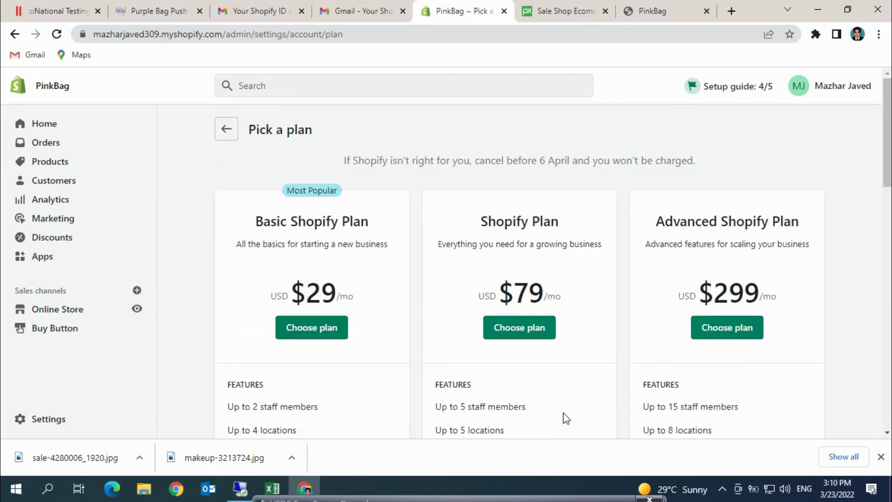
{"action": "left_click_drag", "start_coordinate": [887, 132], "coordinate": [887, 374]}
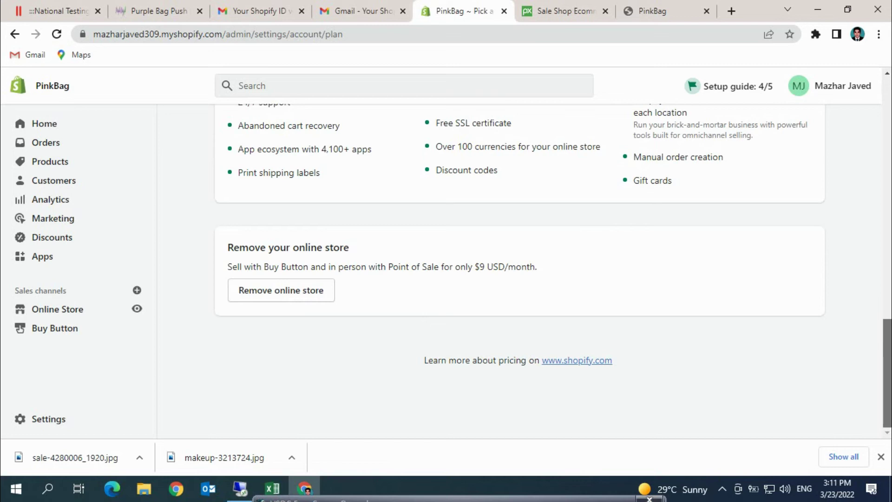
{"action": "left_click_drag", "start_coordinate": [887, 373], "coordinate": [887, 133]}
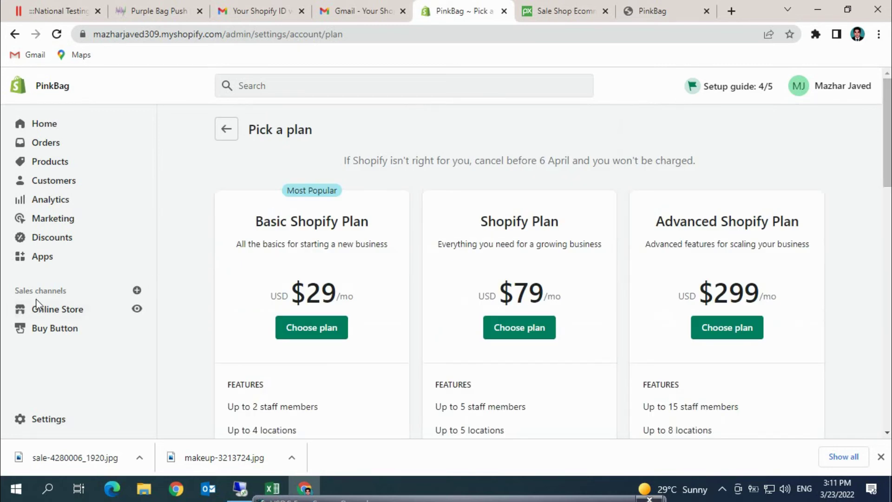
{"action": "left_click", "coordinate": [49, 125]}
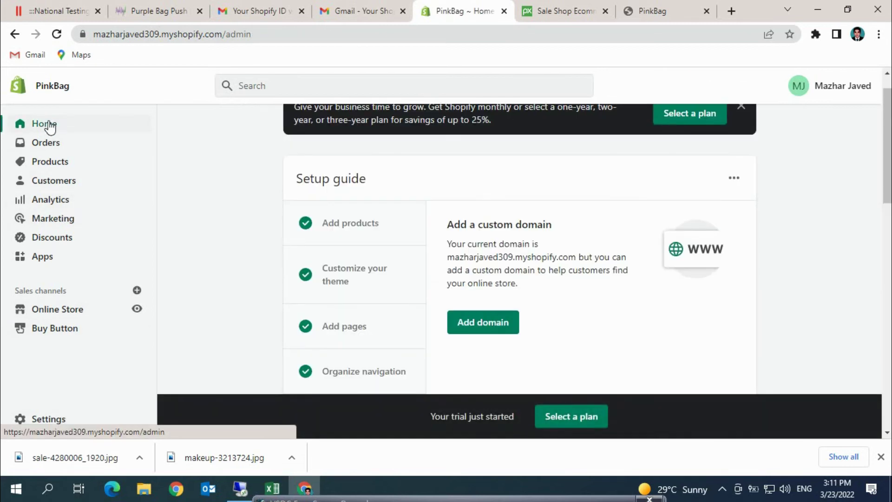
{"action": "left_click_drag", "start_coordinate": [886, 139], "coordinate": [886, 423]}
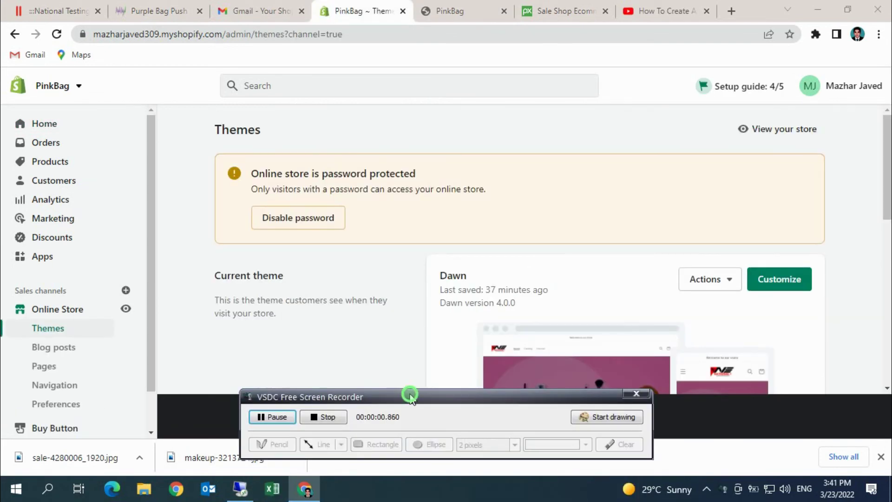
Follow the Themes page's disable-password notice to the plan choices and go back to the Plan settings.
{"action": "left_click_drag", "start_coordinate": [410, 396], "coordinate": [405, 499]}
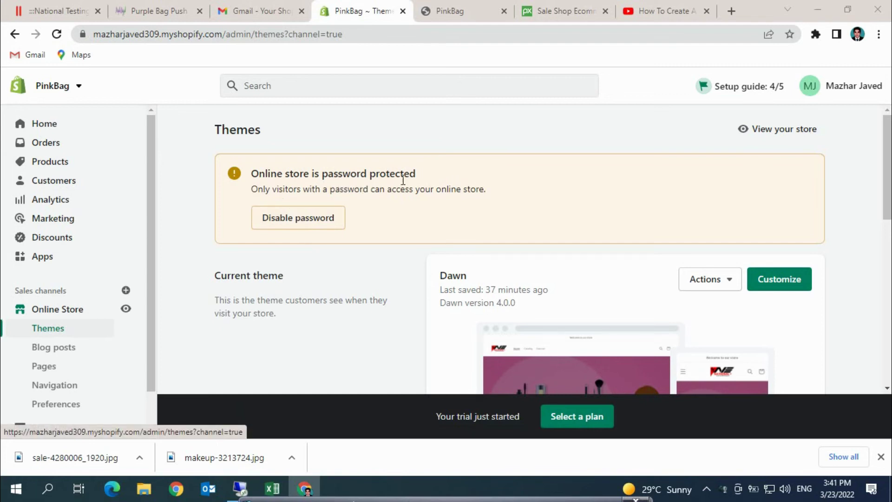
{"action": "left_click", "coordinate": [286, 222]}
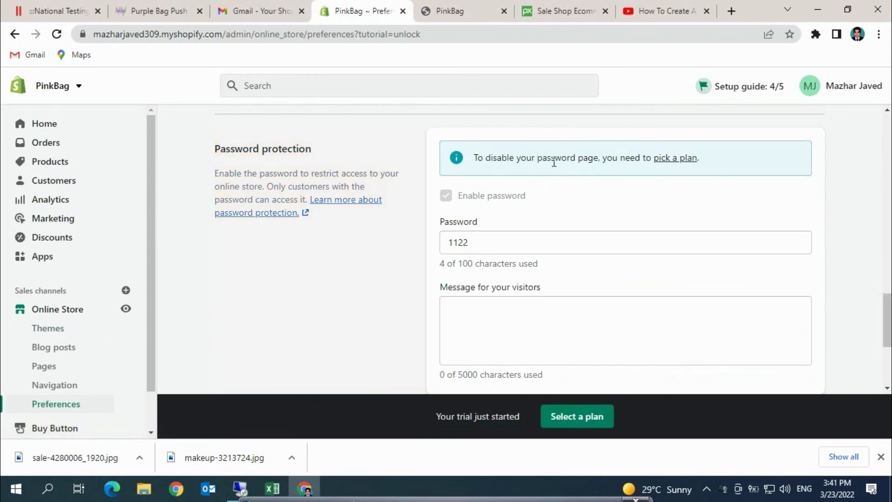
{"action": "left_click", "coordinate": [672, 158]}
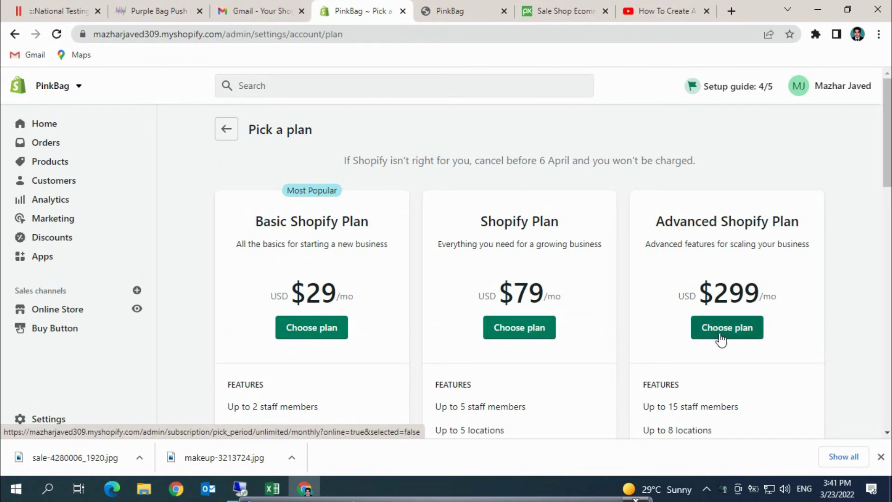
{"action": "left_click", "coordinate": [226, 130]}
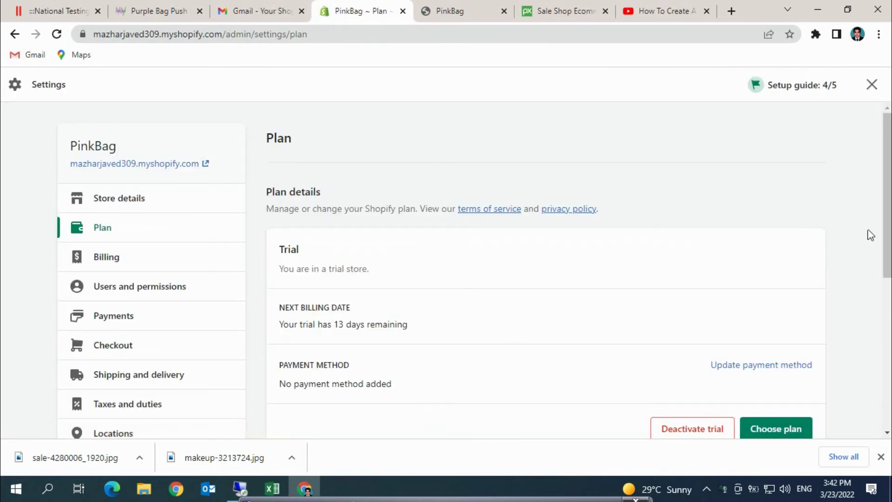
Examine the trial status, next billing date and payment method in the Plan details.
{"action": "scroll", "coordinate": [867, 235], "scroll_direction": "down", "scroll_amount": 3}
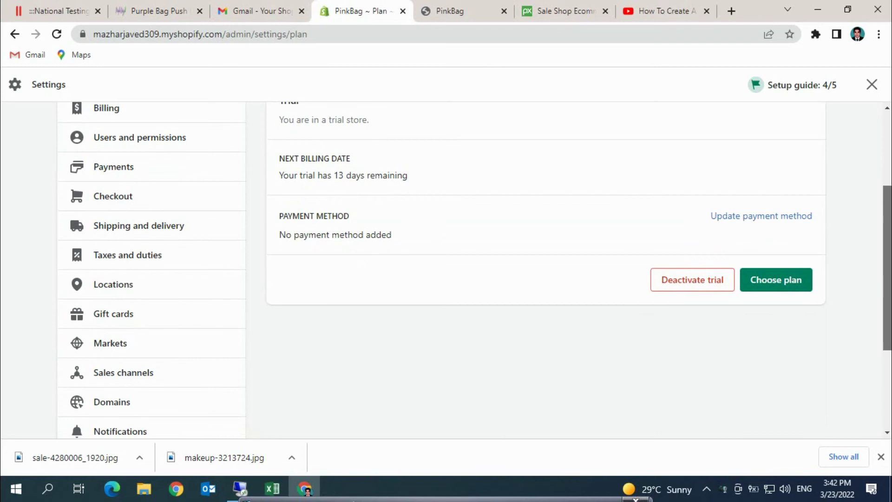
{"action": "left_click_drag", "start_coordinate": [889, 314], "coordinate": [889, 270]}
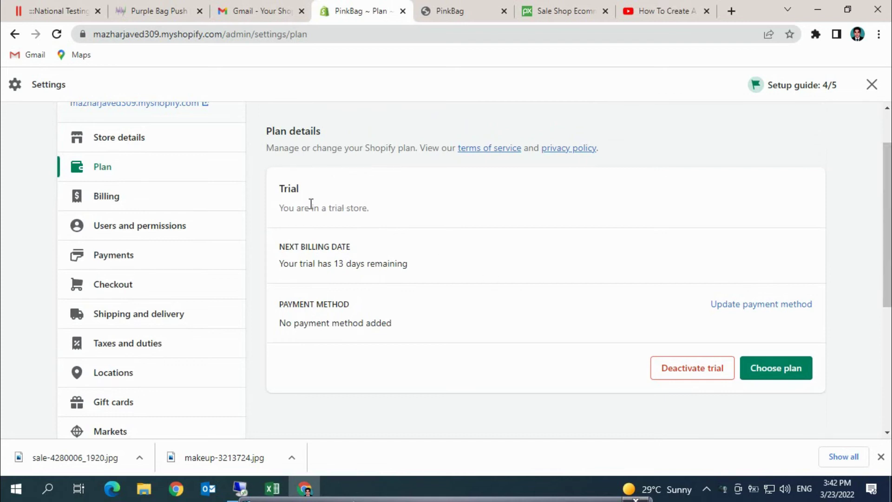
{"action": "left_click_drag", "start_coordinate": [279, 208], "coordinate": [368, 207]}
{"action": "left_click", "coordinate": [401, 213]}
{"action": "left_click_drag", "start_coordinate": [279, 263], "coordinate": [419, 269]}
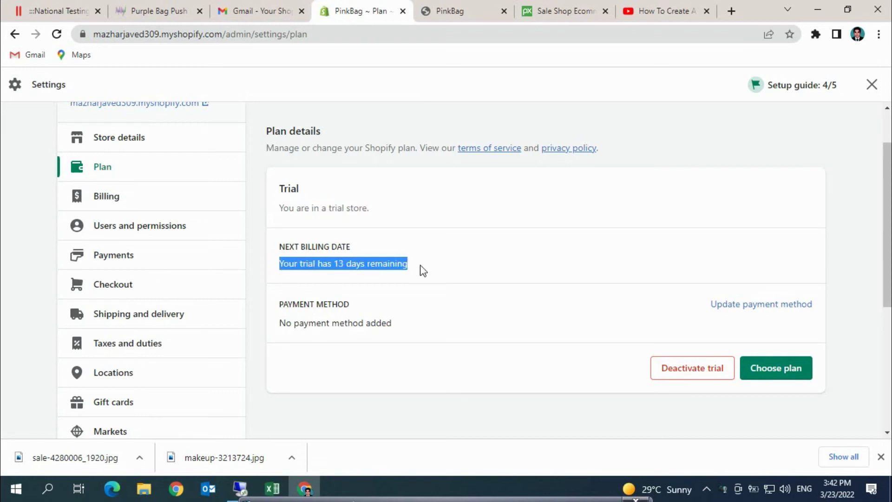
{"action": "left_click_drag", "start_coordinate": [280, 325], "coordinate": [405, 325]}
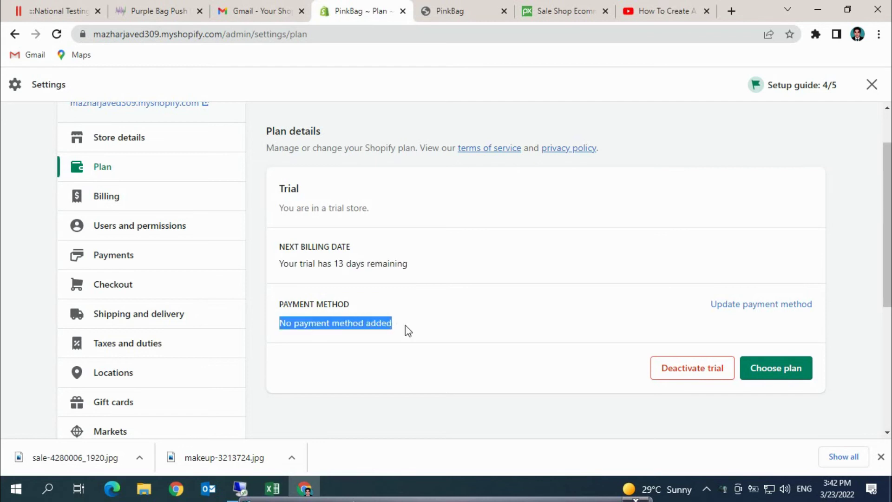
View the trial deactivation options and the cancel subscription form, and close them without deactivating the store.
{"action": "left_click", "coordinate": [701, 369]}
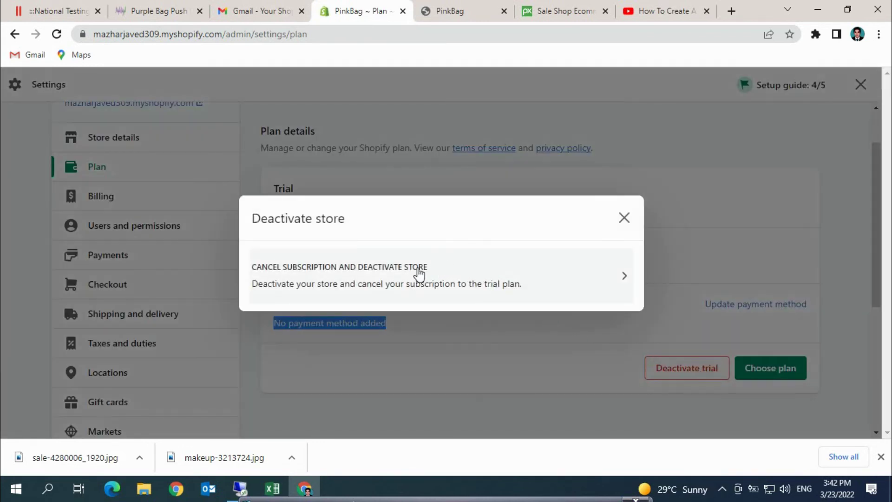
{"action": "left_click", "coordinate": [409, 273]}
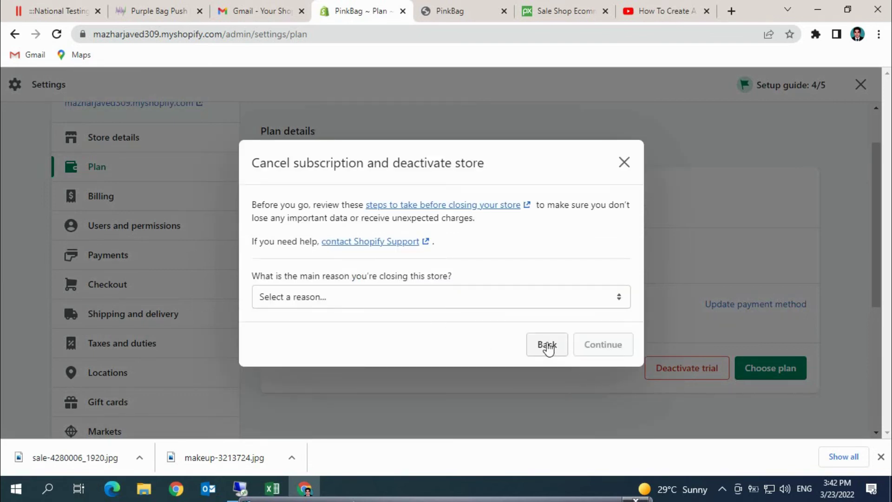
{"action": "left_click", "coordinate": [548, 347]}
{"action": "left_click", "coordinate": [623, 221]}
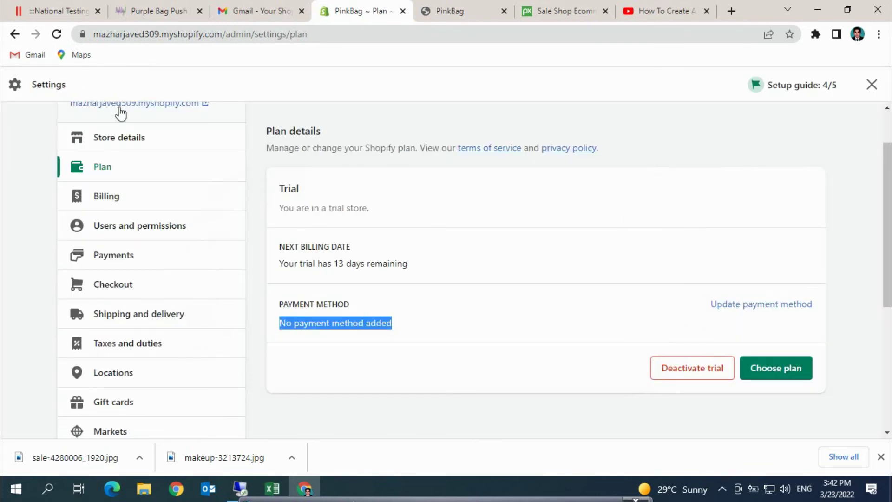
View the PinkBag storefront's password page from the Plan settings and close its tab.
{"action": "left_click", "coordinate": [134, 103]}
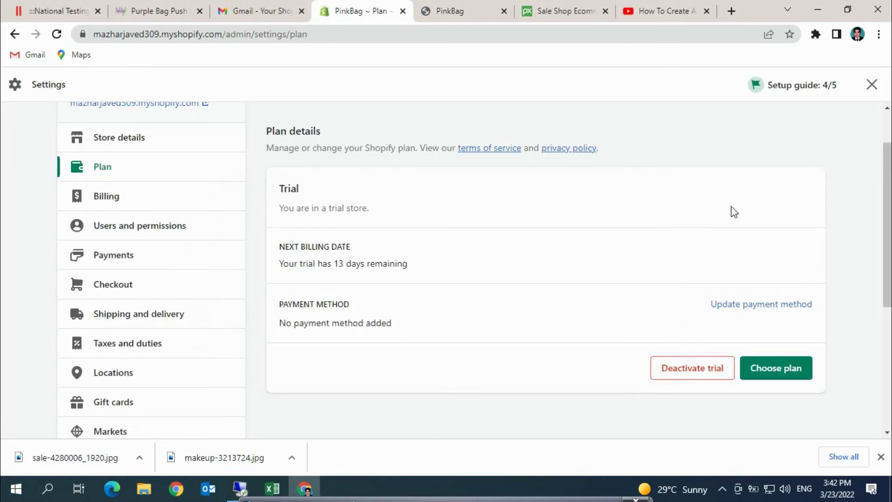
{"action": "scroll", "coordinate": [887, 209], "scroll_direction": "up", "scroll_amount": 1}
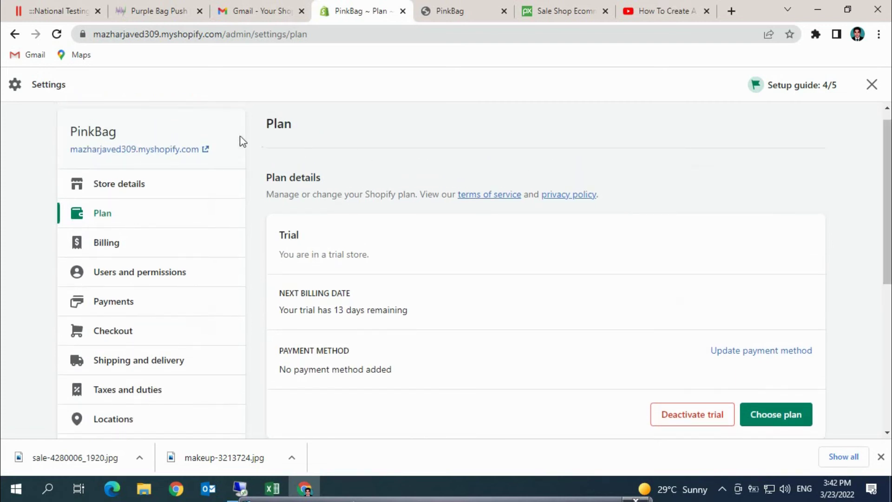
{"action": "left_click", "coordinate": [168, 152]}
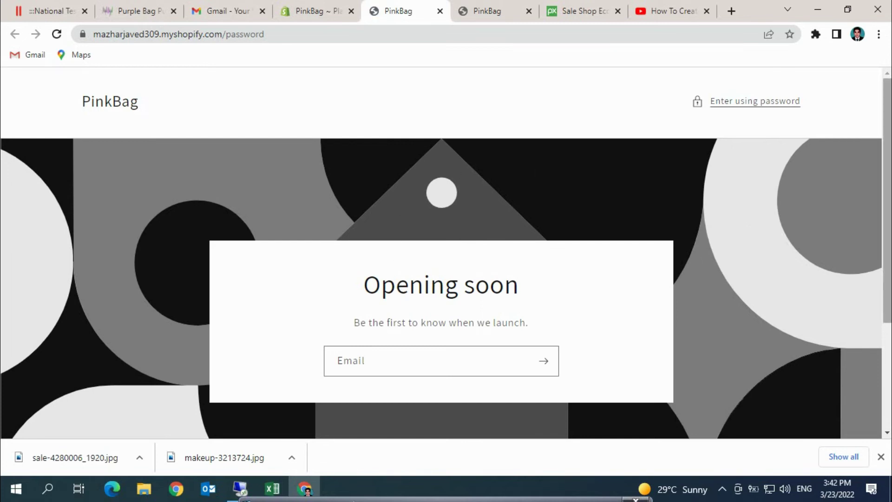
{"action": "scroll", "coordinate": [887, 200], "scroll_direction": "down", "scroll_amount": 3}
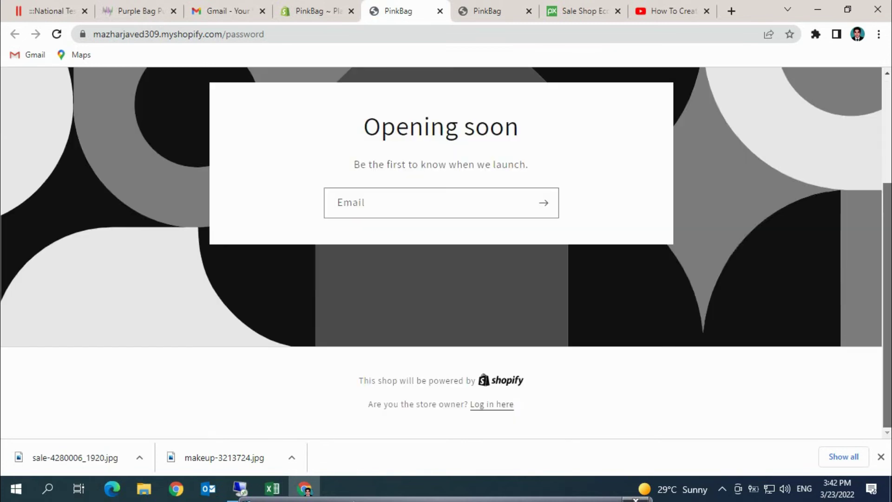
{"action": "left_click", "coordinate": [440, 11]}
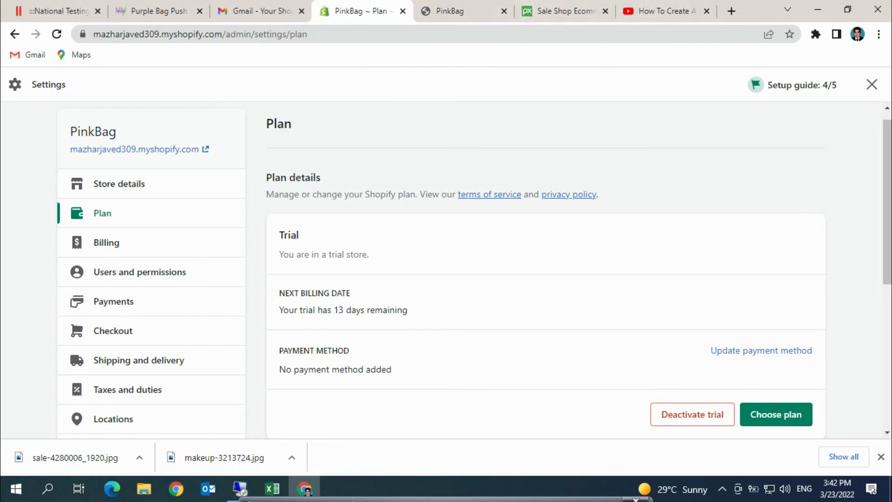
Search Google for pixabay and open the Pixabay website.
{"action": "mouse_move", "coordinate": [355, 499]}
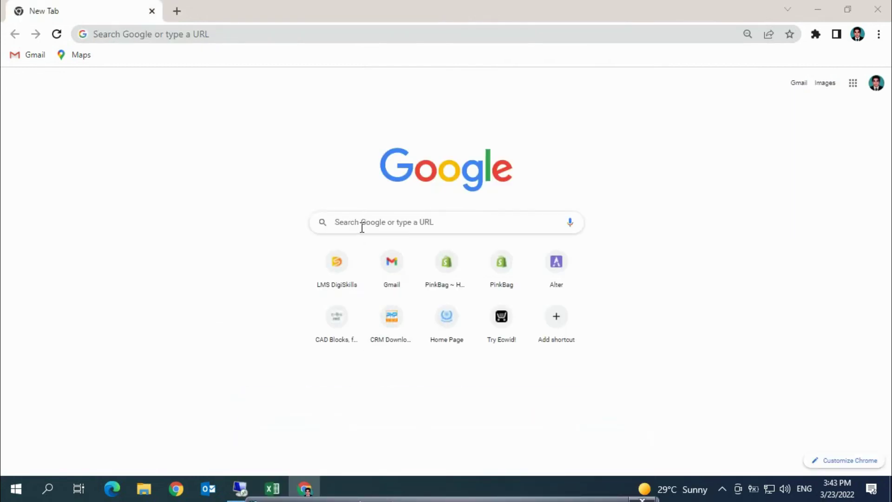
{"action": "left_click", "coordinate": [361, 225]}
{"action": "type", "text": "pi"}
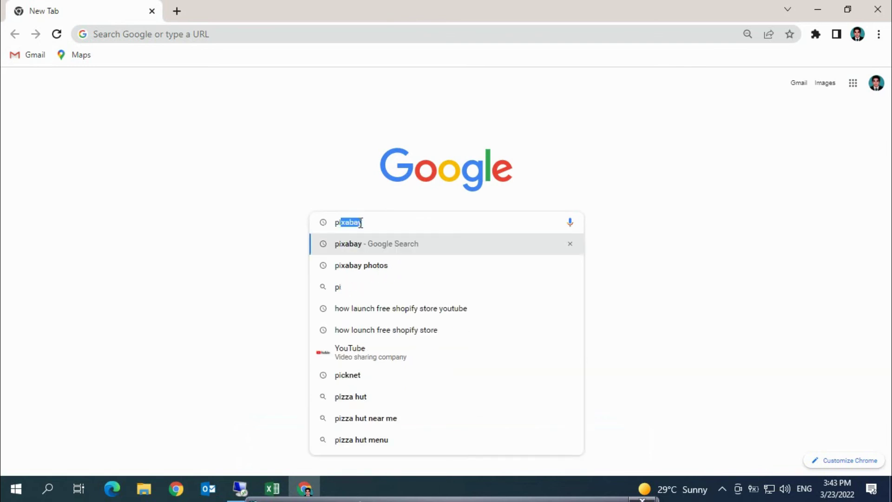
{"action": "type", "text": "xabay"}
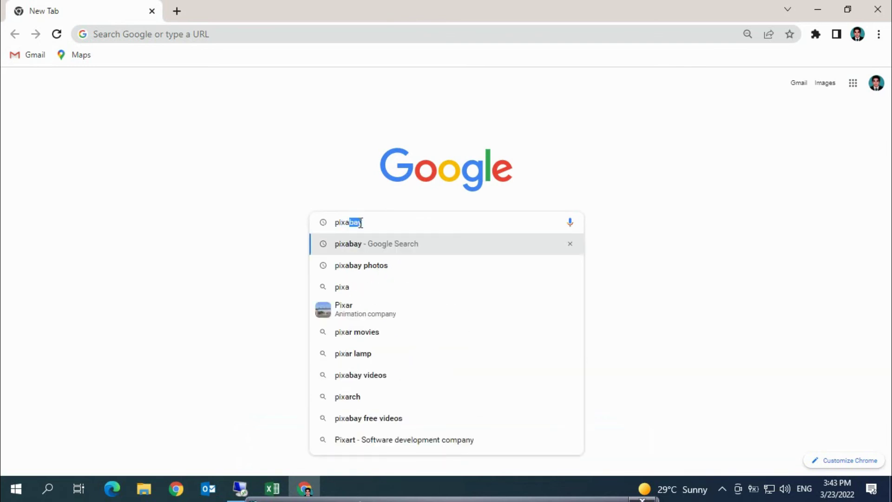
{"action": "left_click", "coordinate": [361, 248]}
{"action": "left_click", "coordinate": [135, 215]}
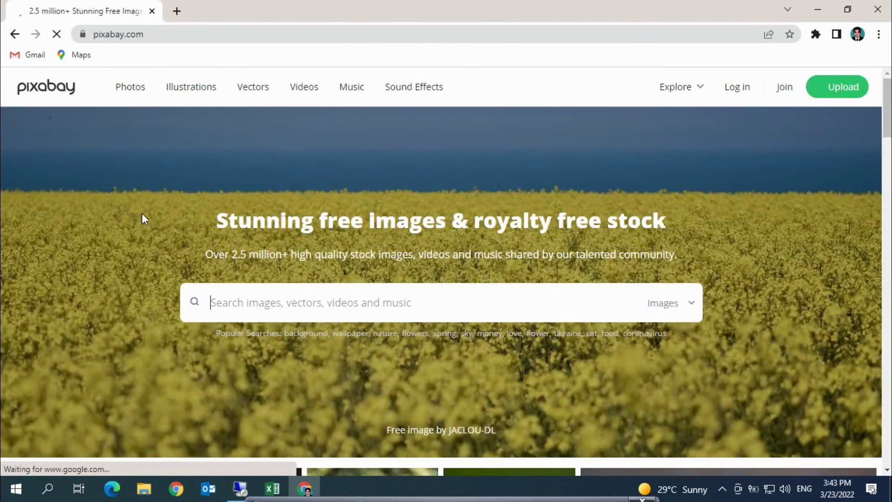
{"action": "left_click", "coordinate": [256, 301]}
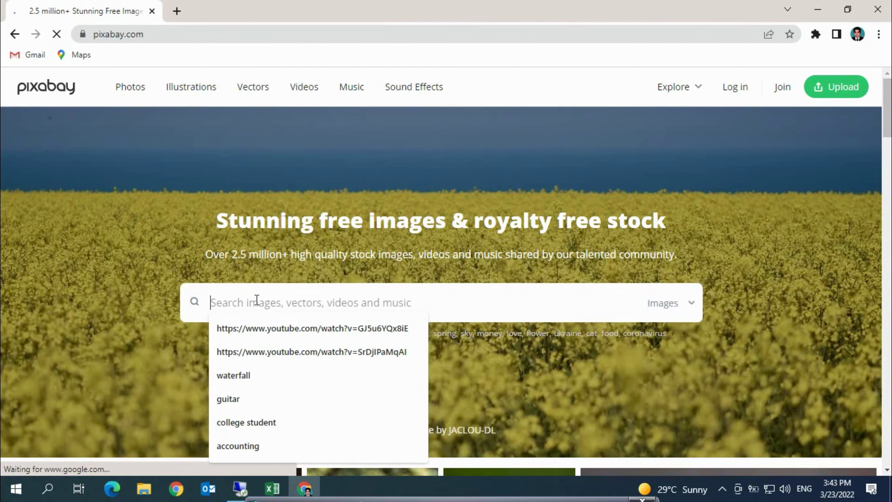
{"action": "type", "text": "onln"}
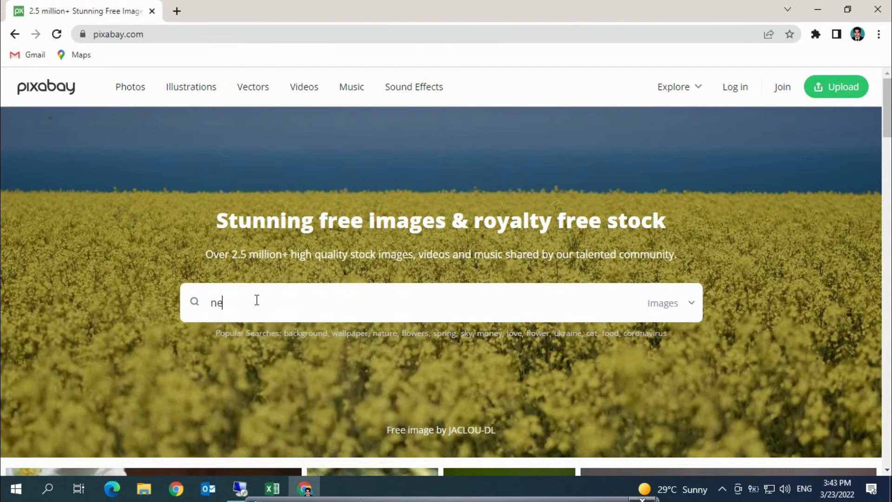
{"action": "type", "text": "e"}
{"action": "key", "text": "BackSpace"}
{"action": "key", "text": "BackSpace"}
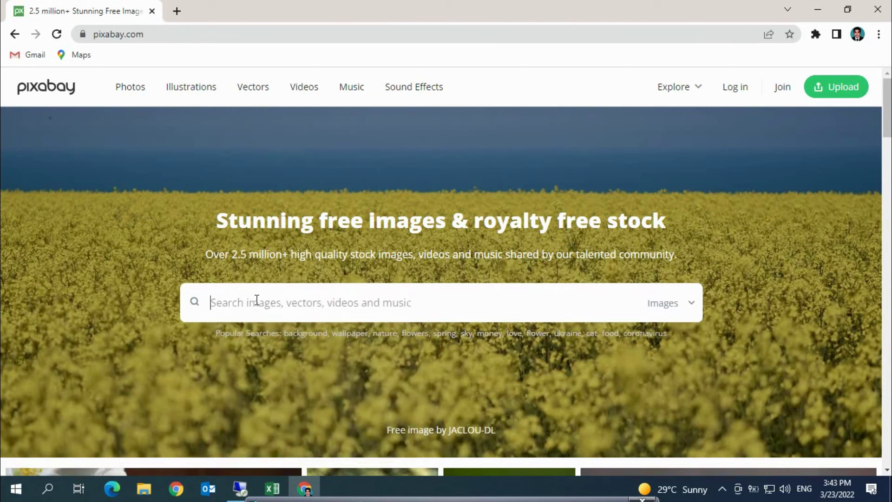
{"action": "type", "text": "onl"}
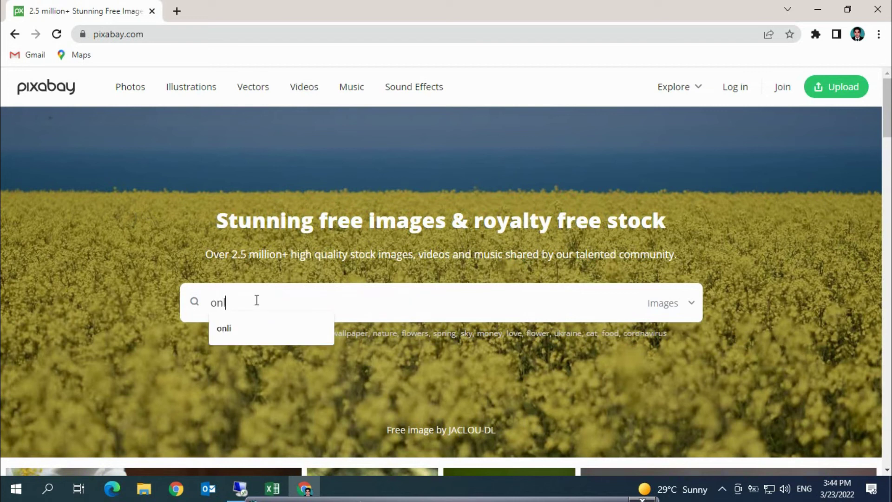
{"action": "type", "text": "ine store"}
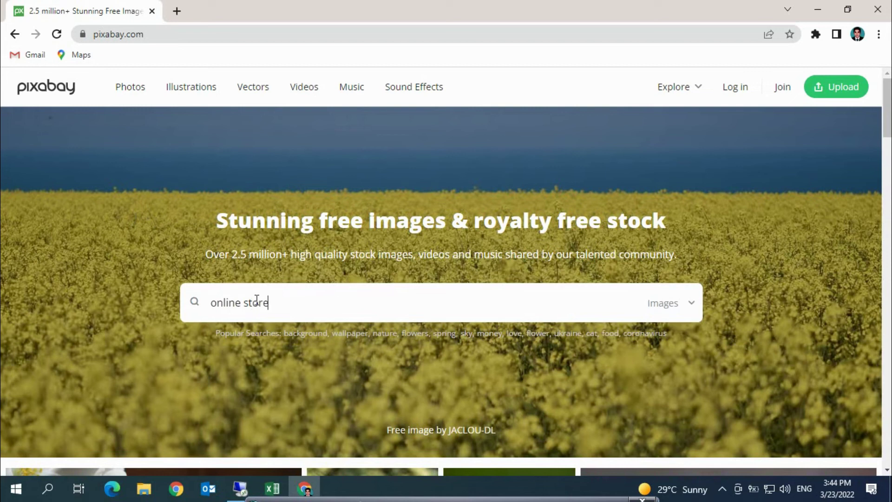
Go to Pixabay's Photos section and search its photos for "online shopping".
{"action": "left_click", "coordinate": [126, 88]}
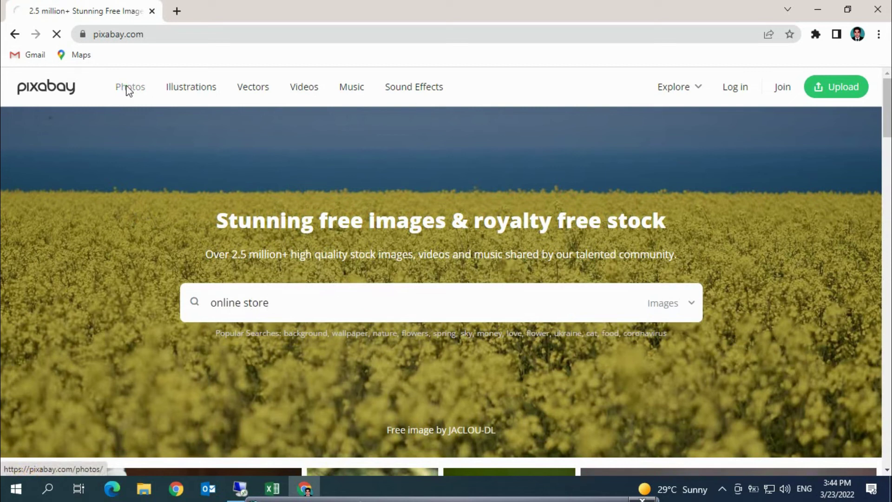
{"action": "scroll", "coordinate": [873, 232], "scroll_direction": "down", "scroll_amount": 10}
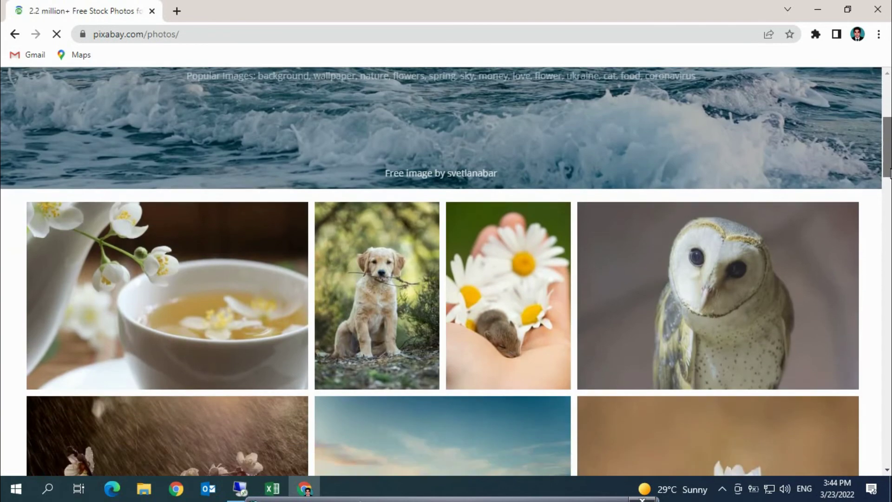
{"action": "left_click_drag", "start_coordinate": [887, 179], "coordinate": [887, 108]}
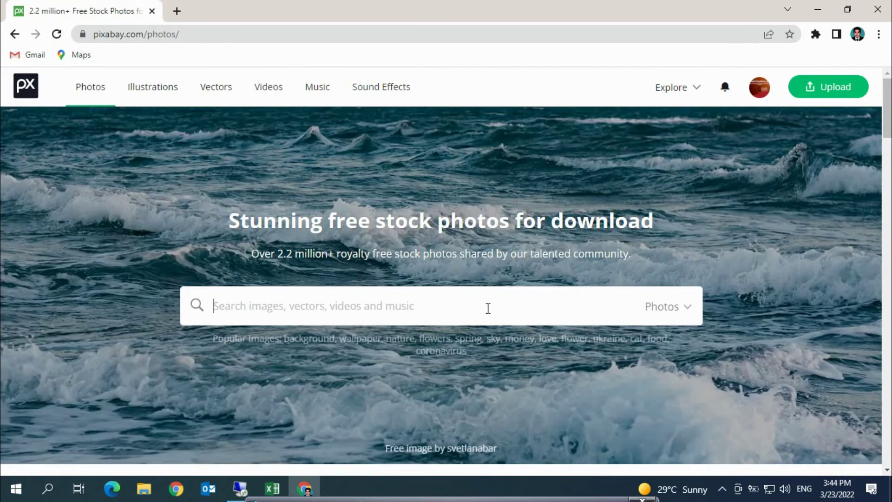
{"action": "type", "text": "online"}
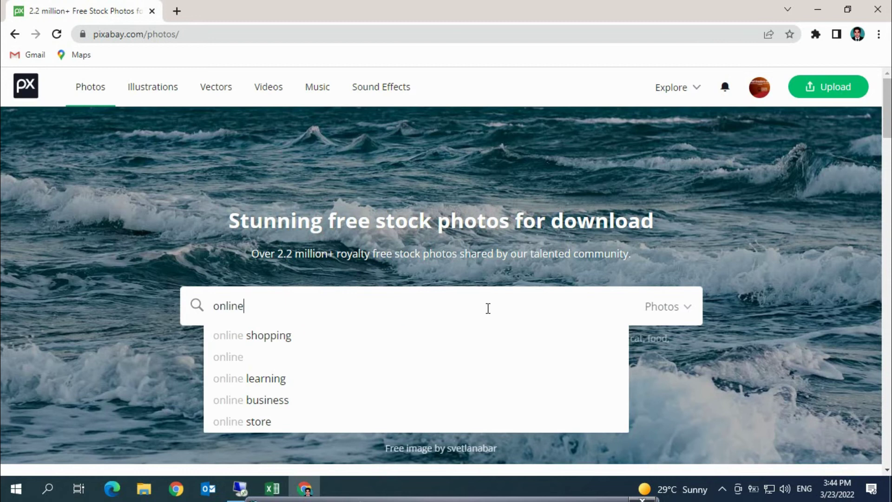
{"action": "key", "text": "Down"}
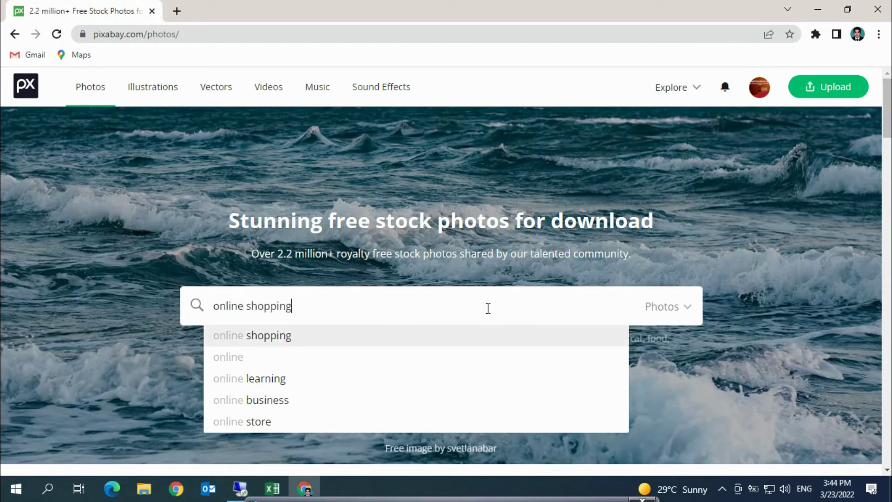
{"action": "left_click", "coordinate": [691, 316]}
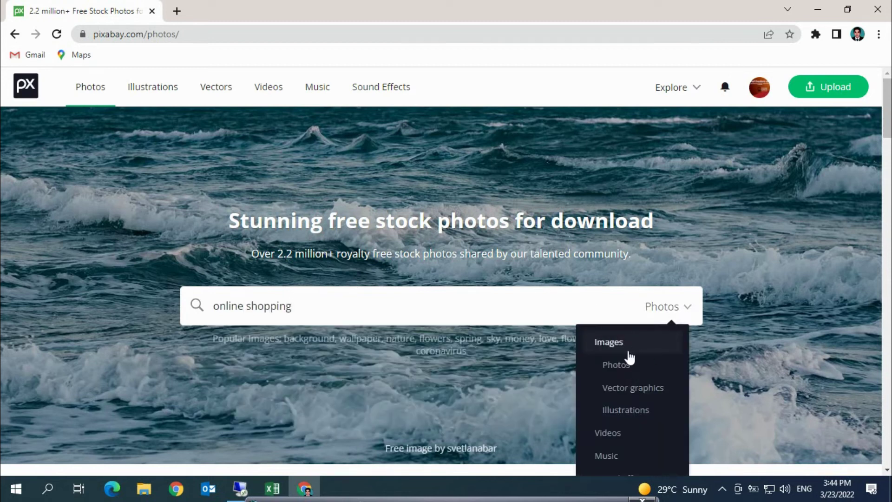
{"action": "left_click", "coordinate": [620, 365]}
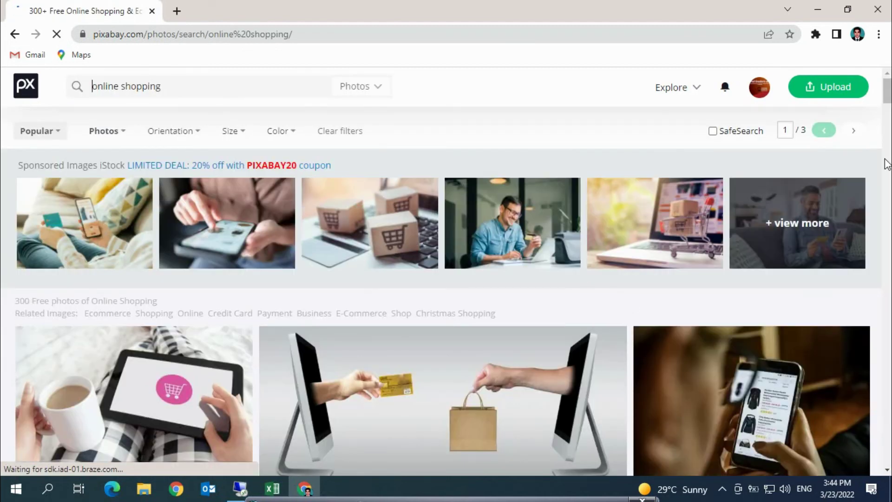
Download the photo of two monitors with hands exchanging a credit card and a shopping bag at 3500×1500.
{"action": "mouse_move", "coordinate": [888, 95]}
{"action": "left_mouse_down"}
{"action": "mouse_move", "coordinate": [888, 114]}
{"action": "mouse_move", "coordinate": [888, 95]}
{"action": "mouse_move", "coordinate": [888, 103]}
{"action": "left_mouse_up"}
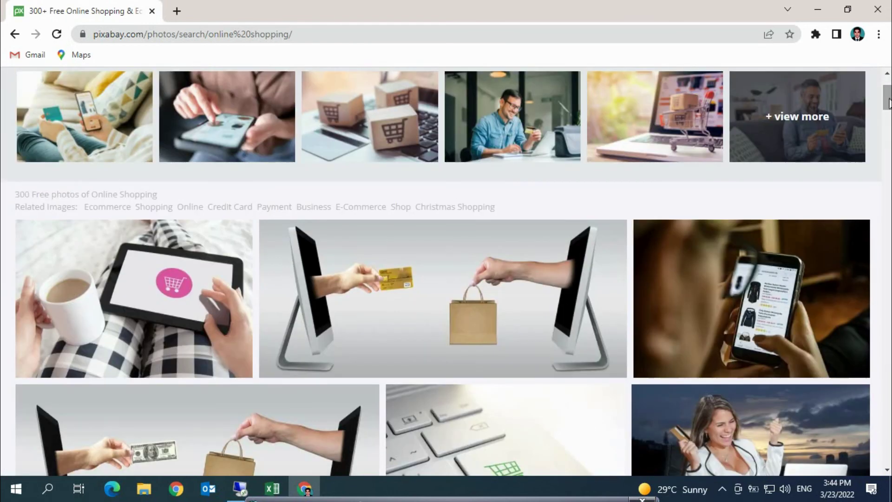
{"action": "left_click", "coordinate": [459, 294]}
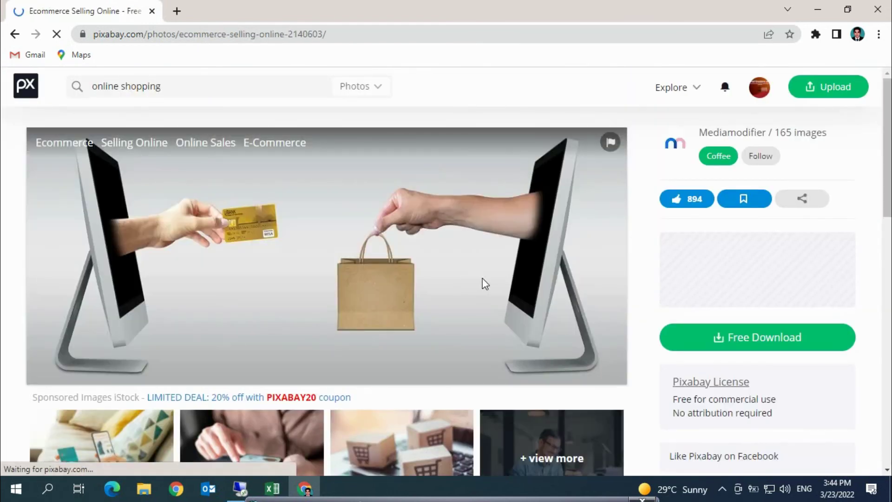
{"action": "left_click", "coordinate": [752, 337]}
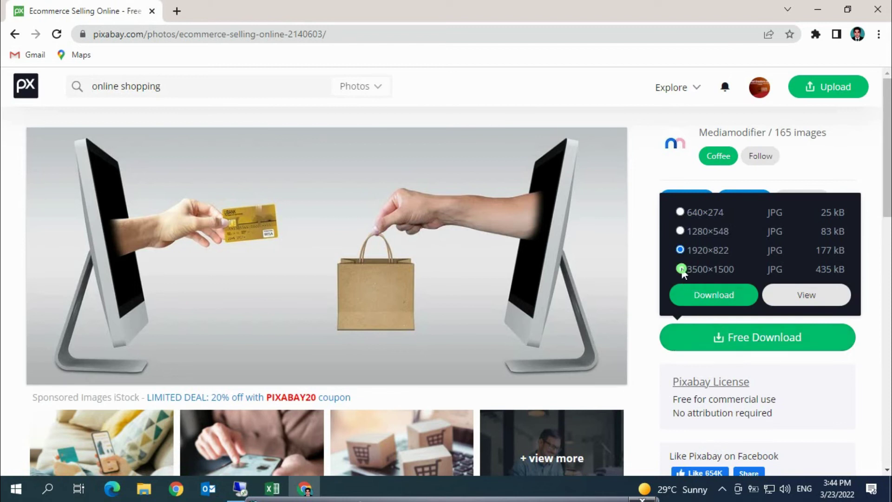
{"action": "left_click", "coordinate": [699, 297]}
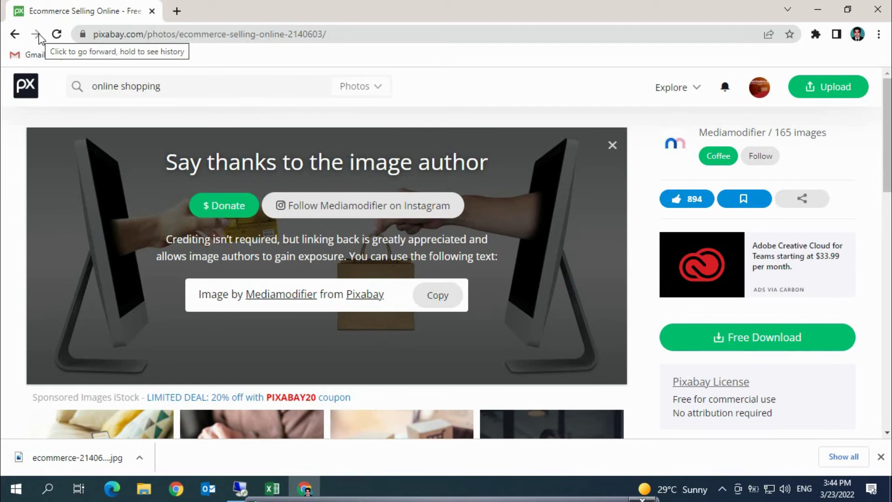
Return to the search results and download the photo of connected devices with a blue globe at the largest size offered.
{"action": "left_click", "coordinate": [15, 34]}
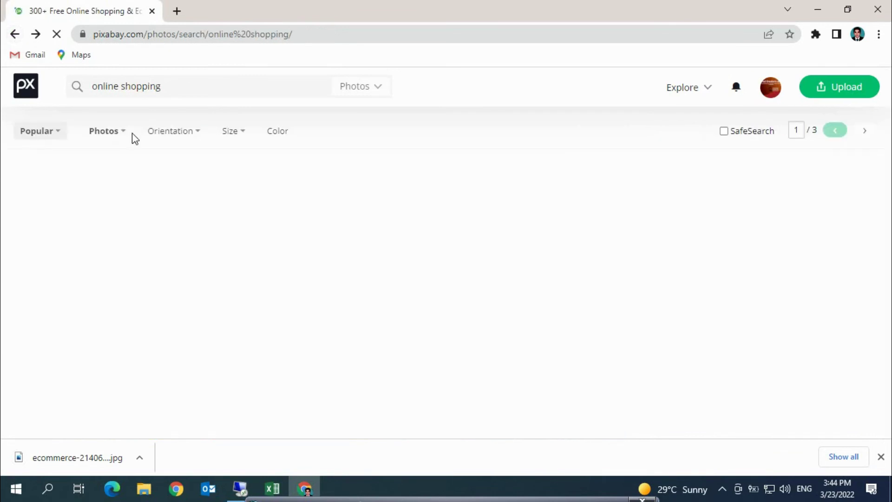
{"action": "scroll", "coordinate": [819, 239], "scroll_direction": "down", "scroll_amount": 8}
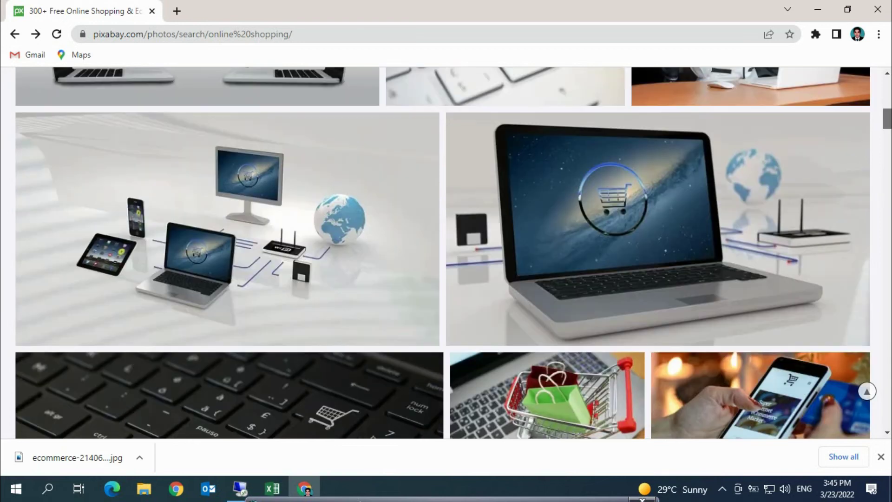
{"action": "left_click", "coordinate": [279, 222]}
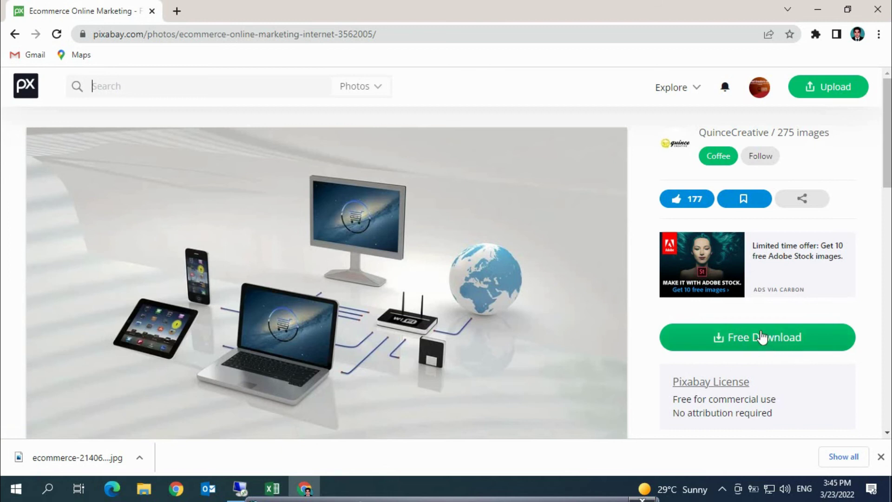
{"action": "left_click", "coordinate": [768, 339]}
{"action": "left_click", "coordinate": [697, 269]}
{"action": "left_click", "coordinate": [708, 297]}
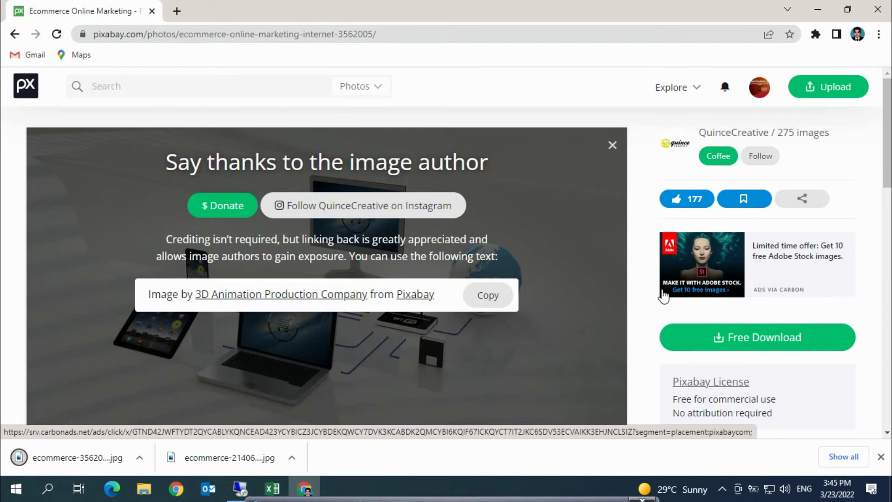
Search Google for canva in a new tab and open the Canva website.
{"action": "left_click", "coordinate": [178, 10]}
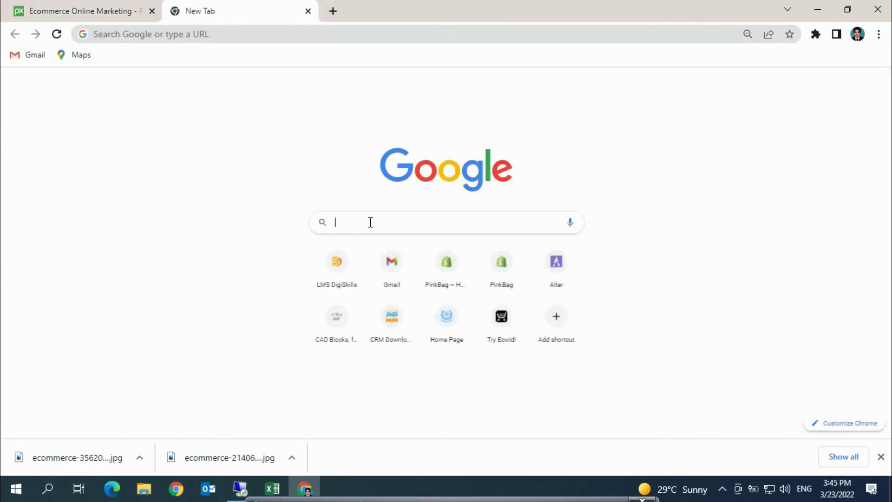
{"action": "left_click", "coordinate": [370, 222]}
{"action": "type", "text": "can"}
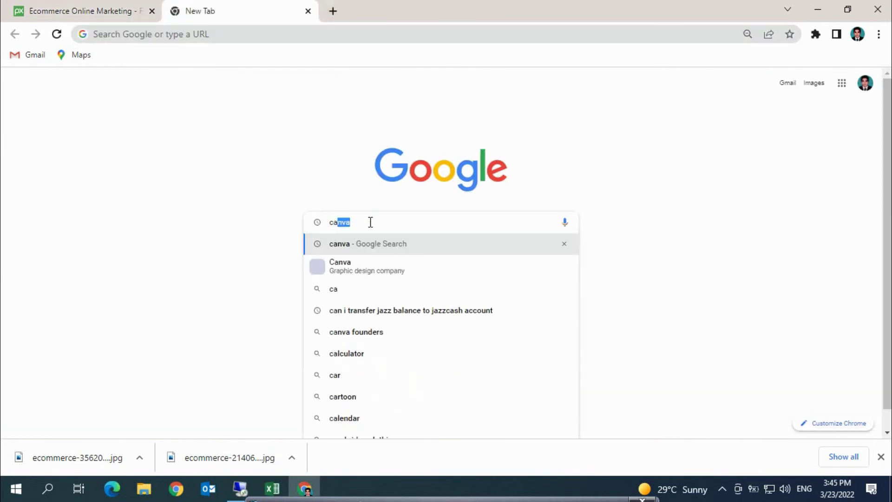
{"action": "type", "text": "va"}
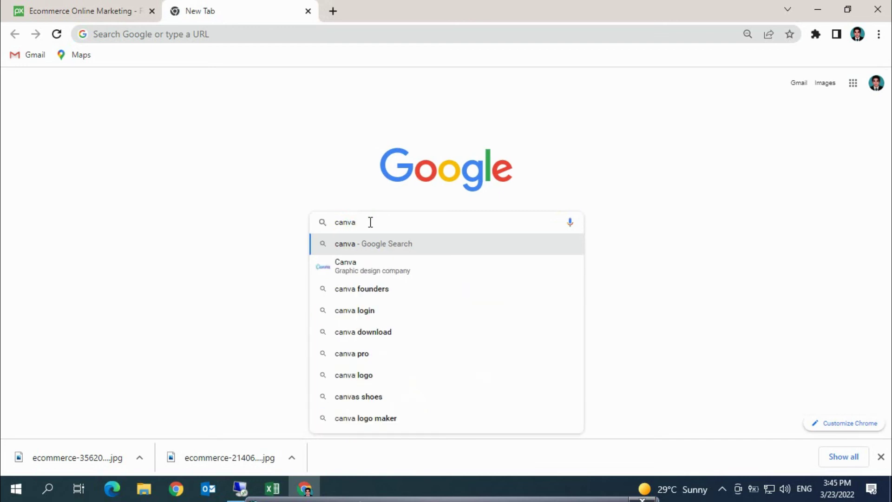
{"action": "left_click", "coordinate": [363, 272]}
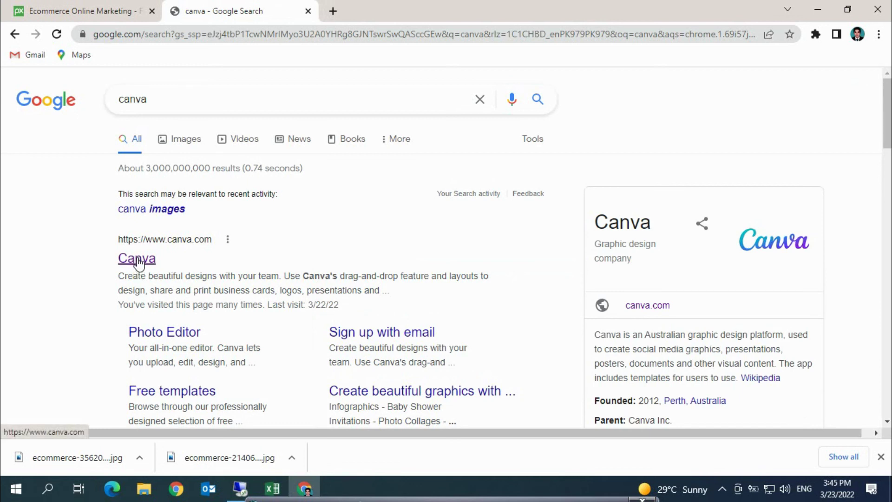
{"action": "left_click", "coordinate": [137, 260]}
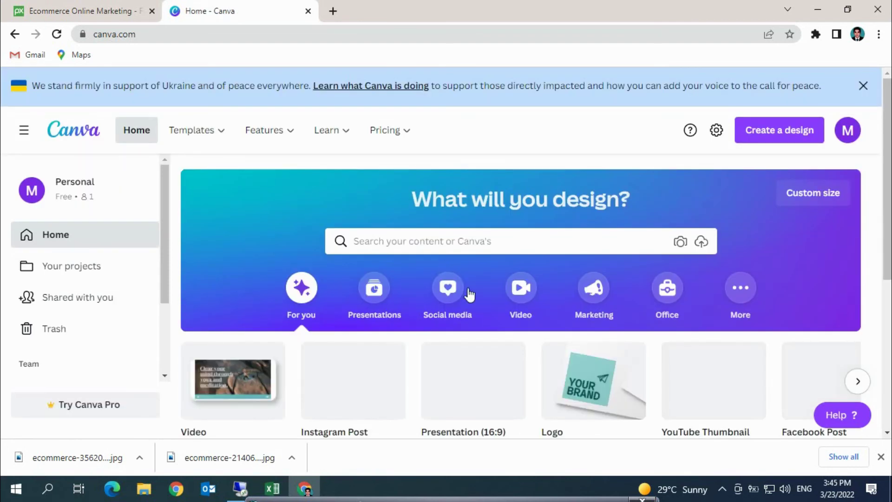
Create a blank YouTube Thumbnail design from Canva's popular social media formats.
{"action": "left_click", "coordinate": [444, 296]}
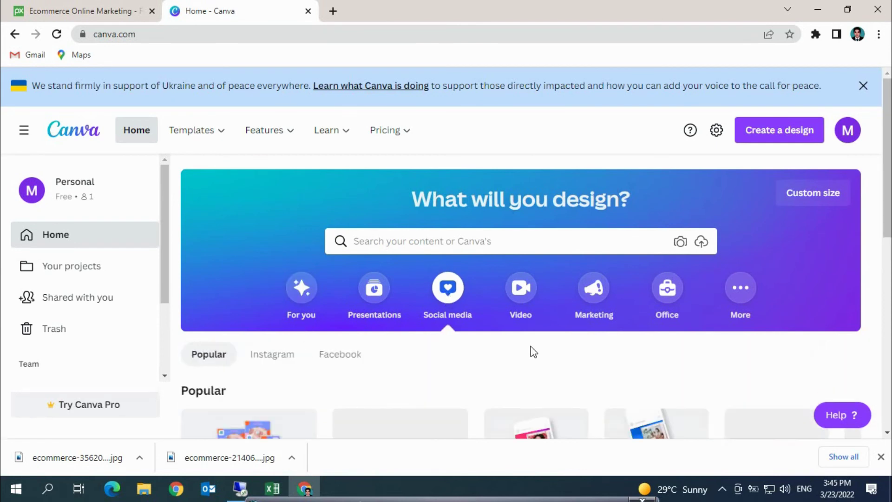
{"action": "scroll", "coordinate": [823, 292], "scroll_direction": "down", "scroll_amount": 4}
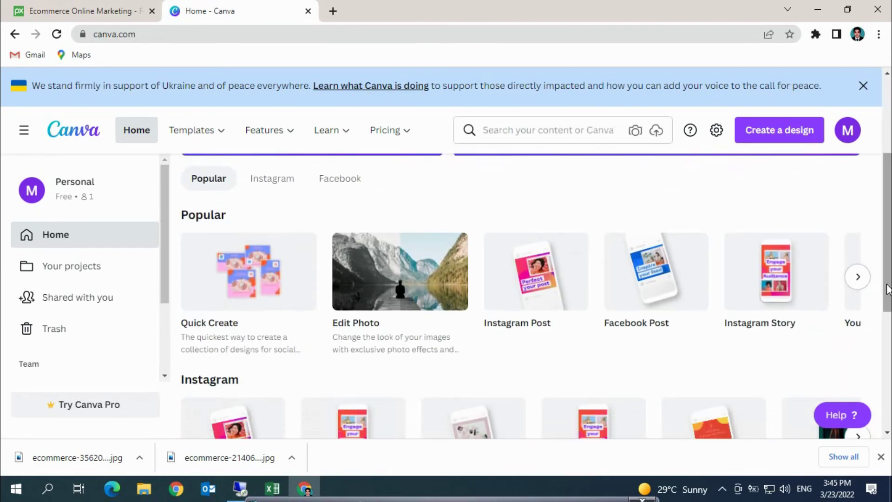
{"action": "mouse_move", "coordinate": [823, 292]}
{"action": "left_click", "coordinate": [857, 277]}
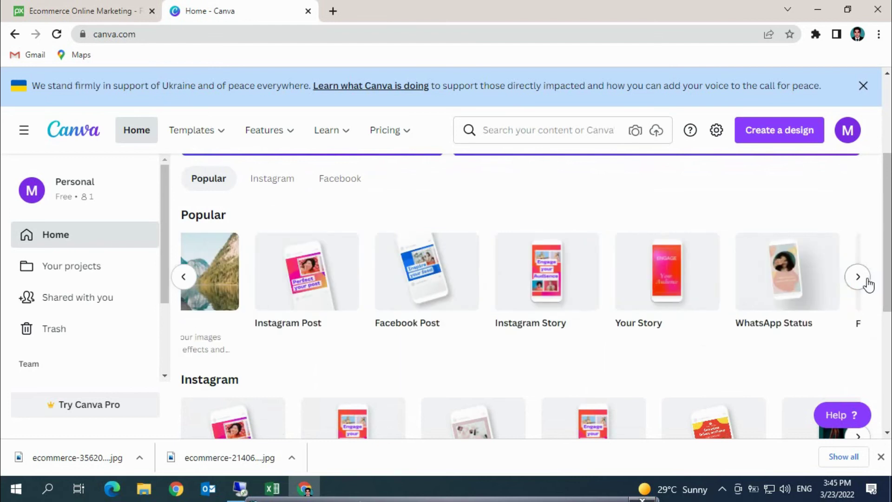
{"action": "mouse_move", "coordinate": [862, 295]}
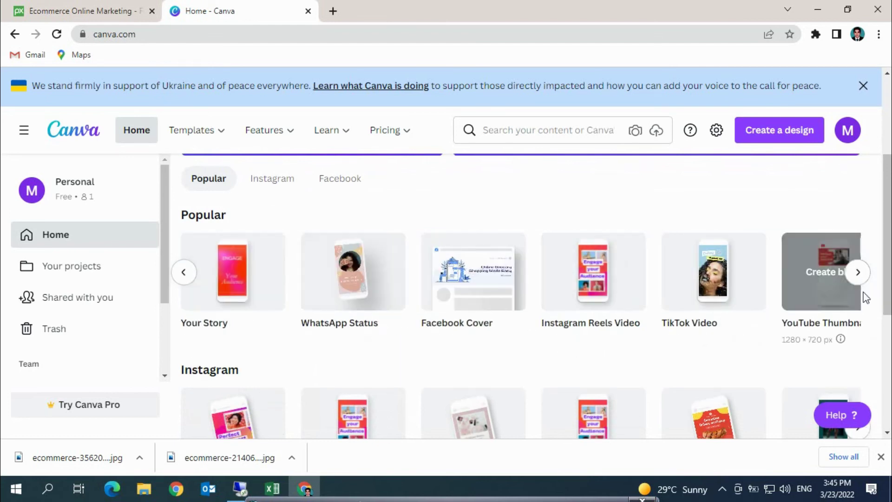
{"action": "left_click", "coordinate": [825, 292]}
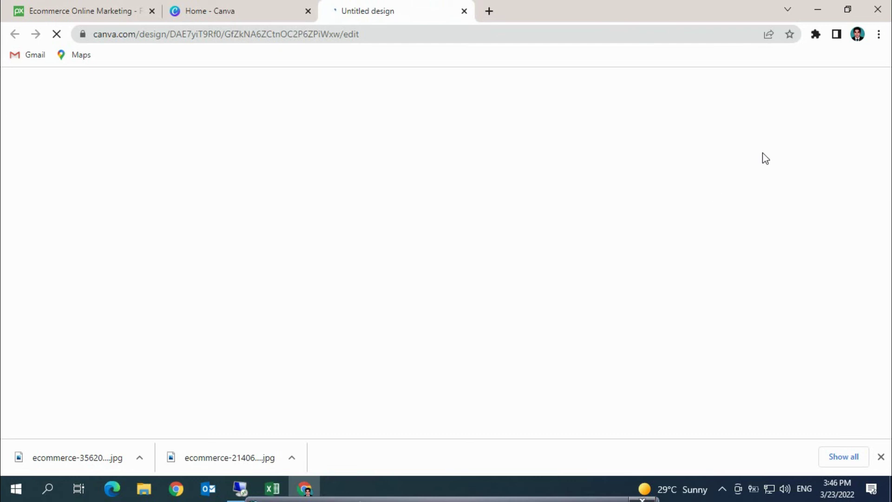
Search Google for shopify in a new tab and show the image results.
{"action": "left_click", "coordinate": [490, 11]}
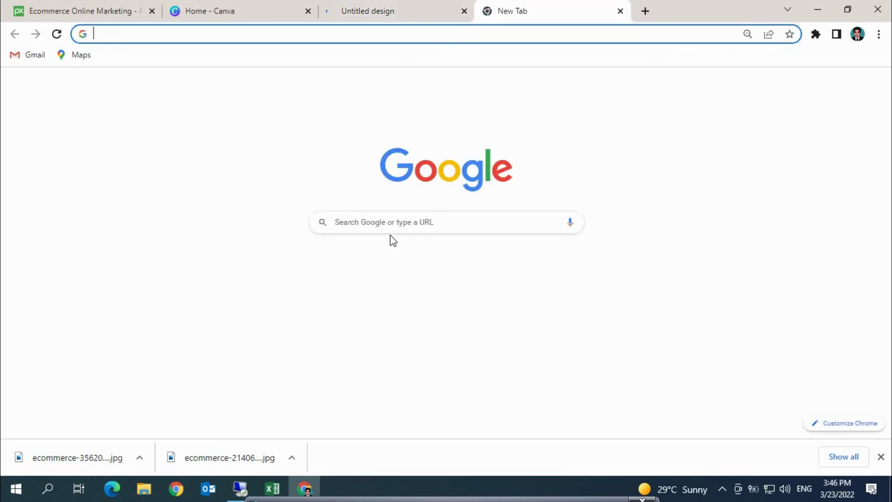
{"action": "left_click", "coordinate": [391, 223]}
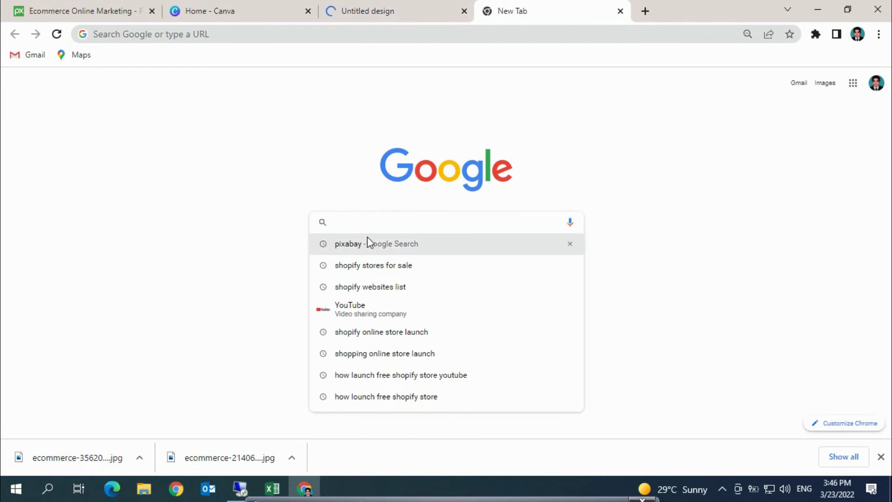
{"action": "type", "text": "shop"}
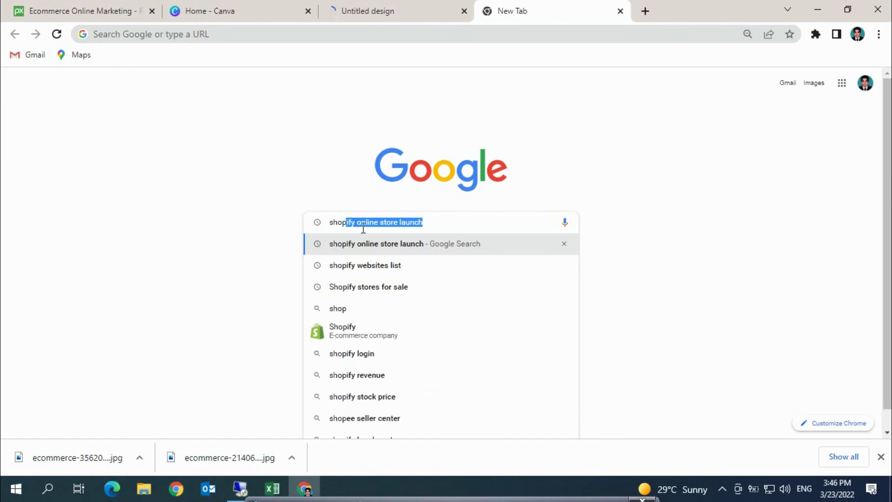
{"action": "left_click", "coordinate": [368, 334]}
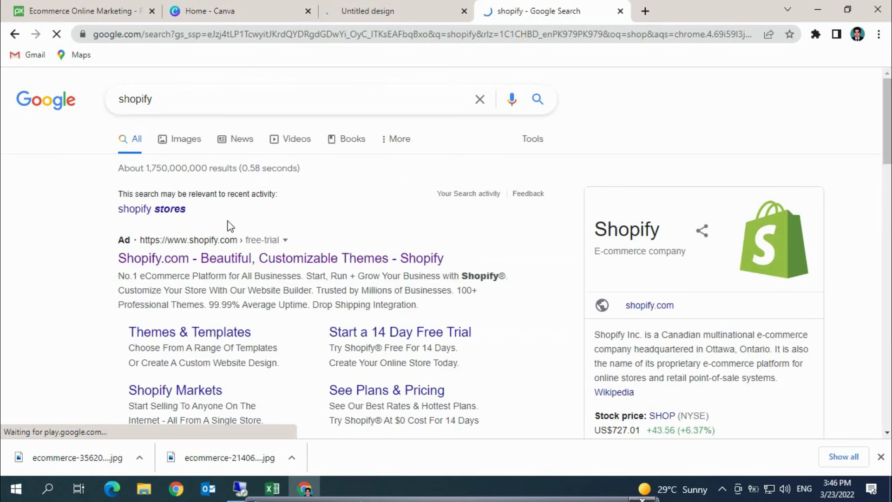
{"action": "left_click", "coordinate": [185, 141]}
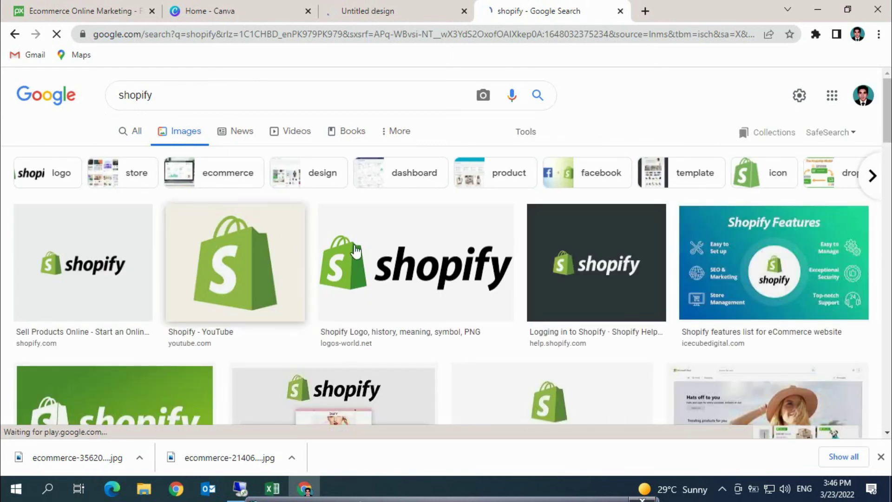
Preview the green Shopify bag icon from YouTube and look through the image results for a Shopify logo.
{"action": "left_click", "coordinate": [250, 268]}
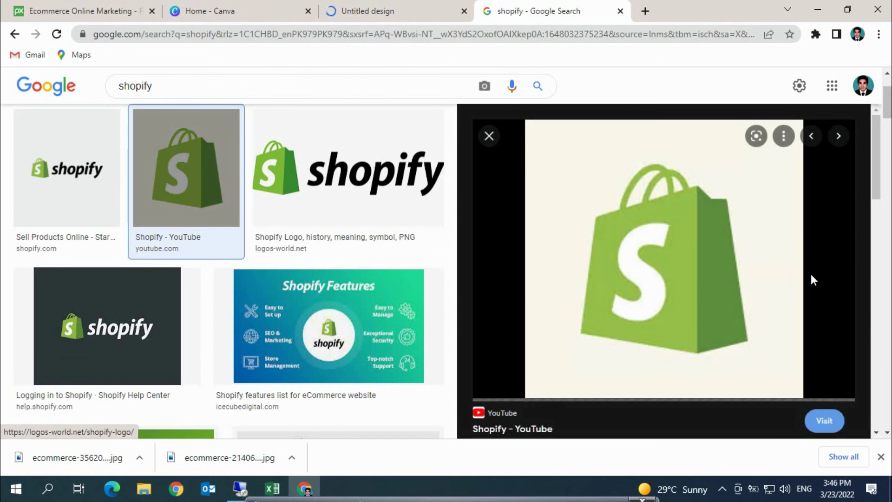
{"action": "scroll", "coordinate": [810, 279], "scroll_direction": "down", "scroll_amount": 5}
{"action": "scroll", "coordinate": [884, 236], "scroll_direction": "down", "scroll_amount": 10}
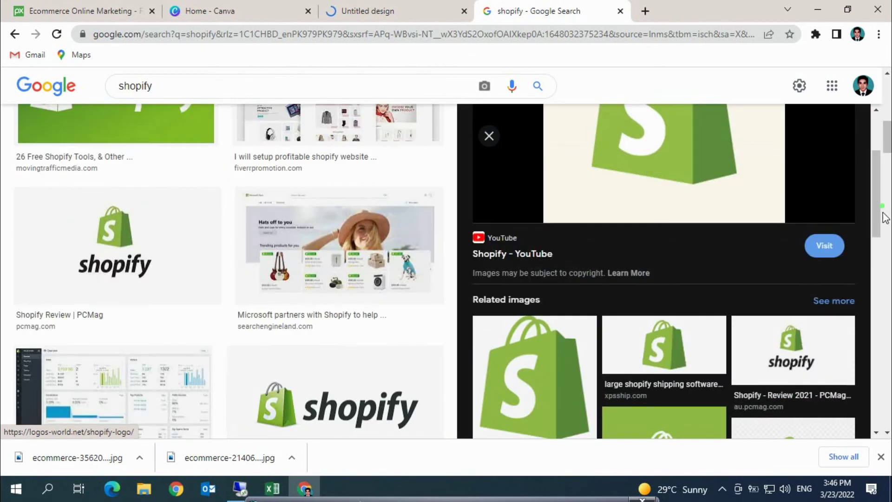
{"action": "left_click_drag", "start_coordinate": [878, 200], "coordinate": [872, 151]}
{"action": "left_click_drag", "start_coordinate": [887, 234], "coordinate": [888, 196]}
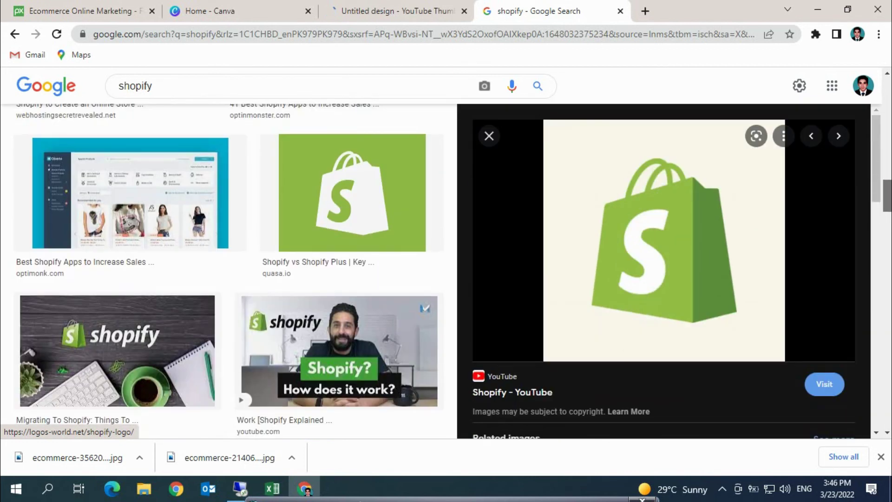
{"action": "scroll", "coordinate": [223, 269], "scroll_direction": "up", "scroll_amount": 5}
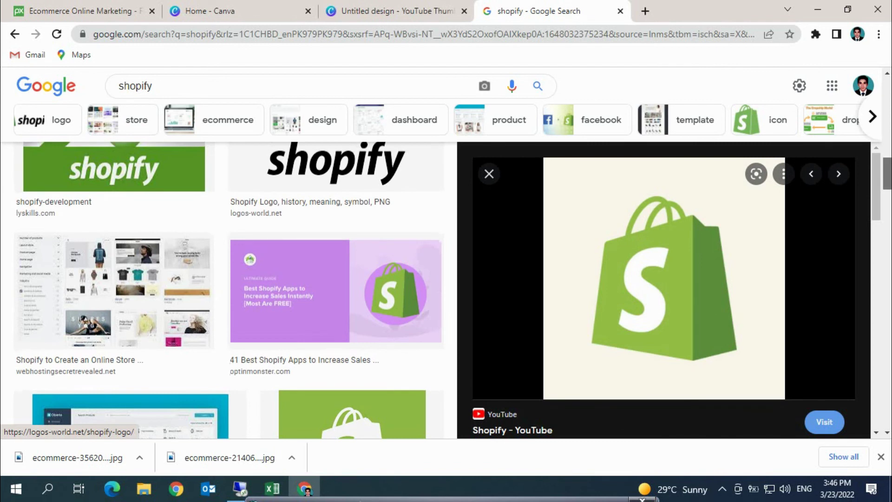
{"action": "scroll", "coordinate": [394, 262], "scroll_direction": "up", "scroll_amount": 5}
Preview the transparent Shopify logo from GitHub and open its source page in a new tab.
{"action": "left_click", "coordinate": [383, 244]}
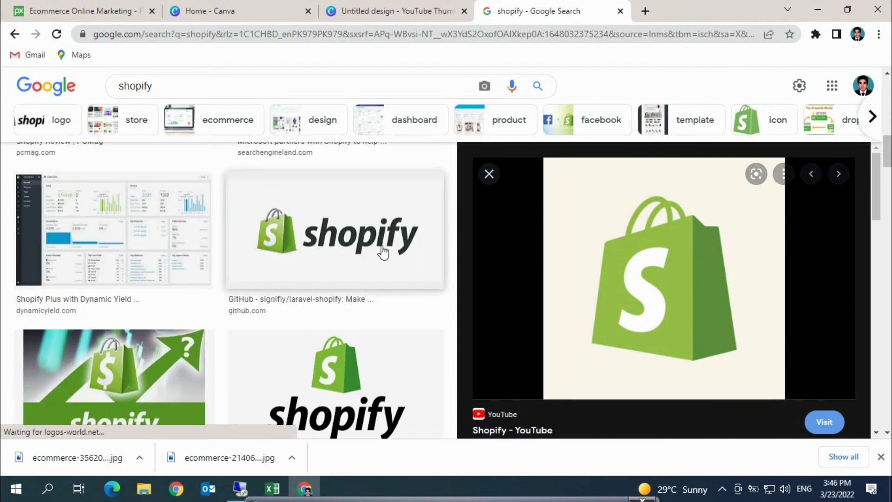
{"action": "left_click_drag", "start_coordinate": [878, 202], "coordinate": [872, 214]}
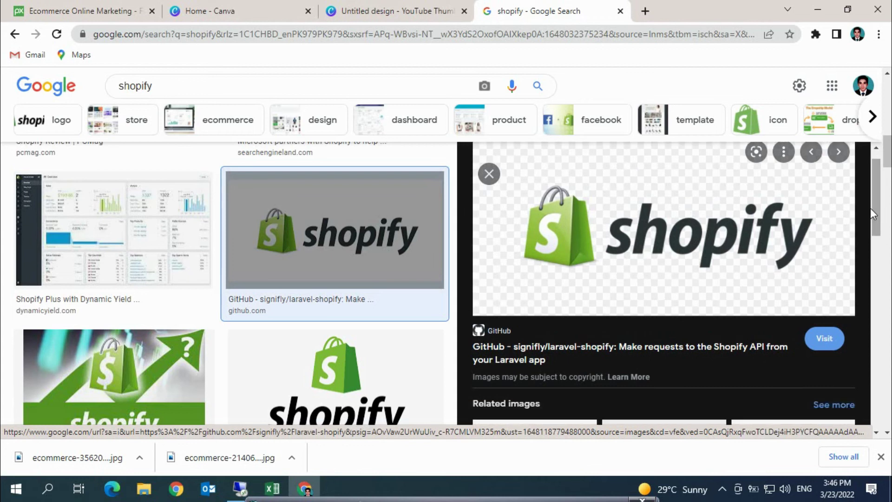
{"action": "left_click", "coordinate": [672, 232]}
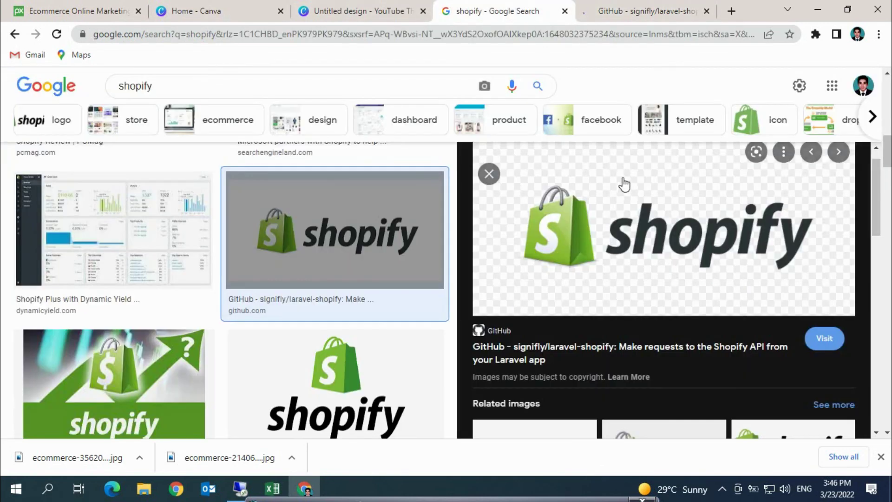
Open the related Shopify logo from Digital Examiner and save it to the Desktop as a PNG image named images.
{"action": "left_click_drag", "start_coordinate": [876, 231], "coordinate": [883, 279]}
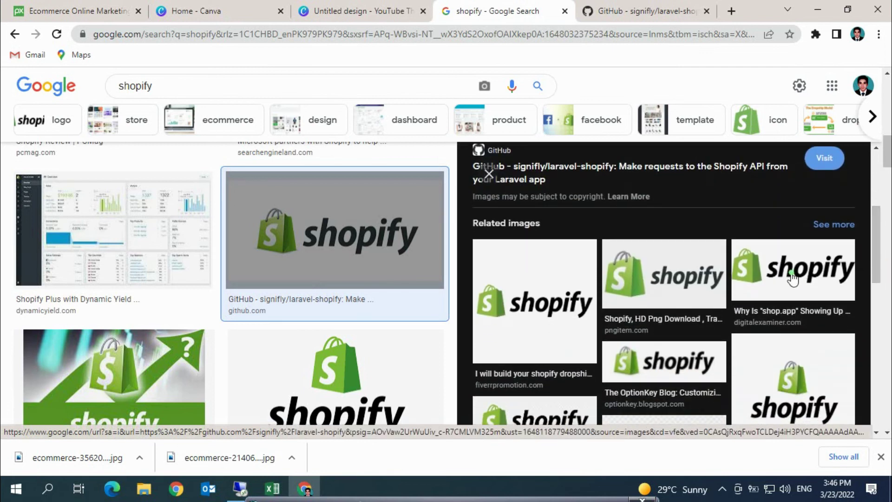
{"action": "left_click", "coordinate": [793, 279]}
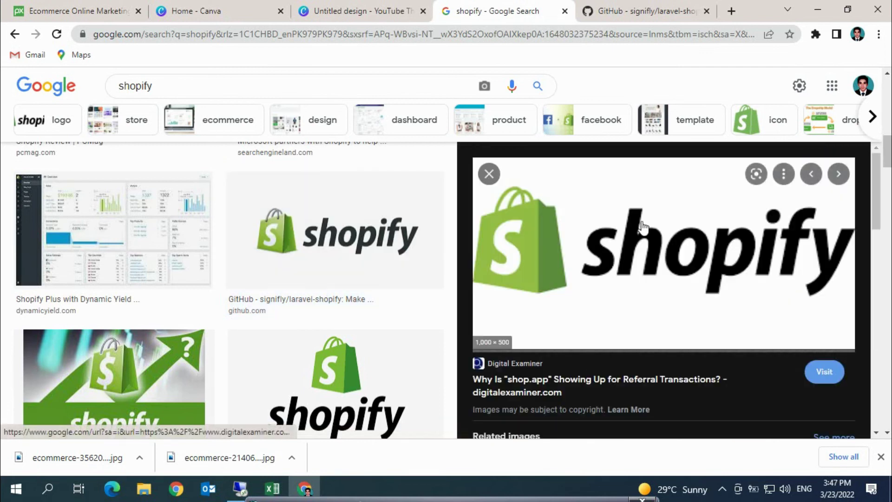
{"action": "right_click", "coordinate": [643, 228]}
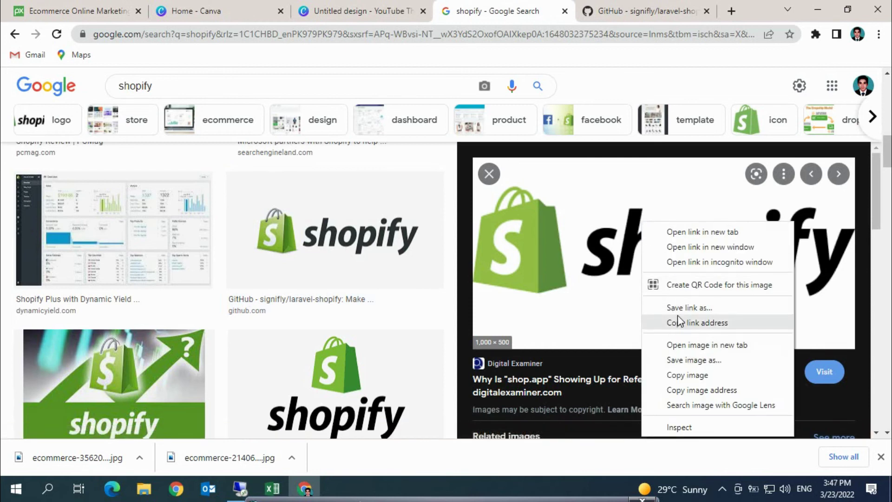
{"action": "left_click", "coordinate": [678, 361]}
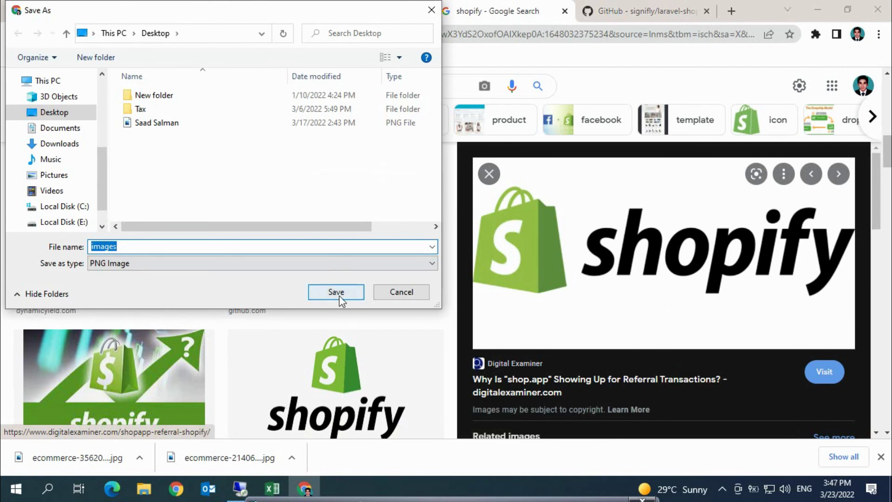
{"action": "left_click", "coordinate": [334, 293]}
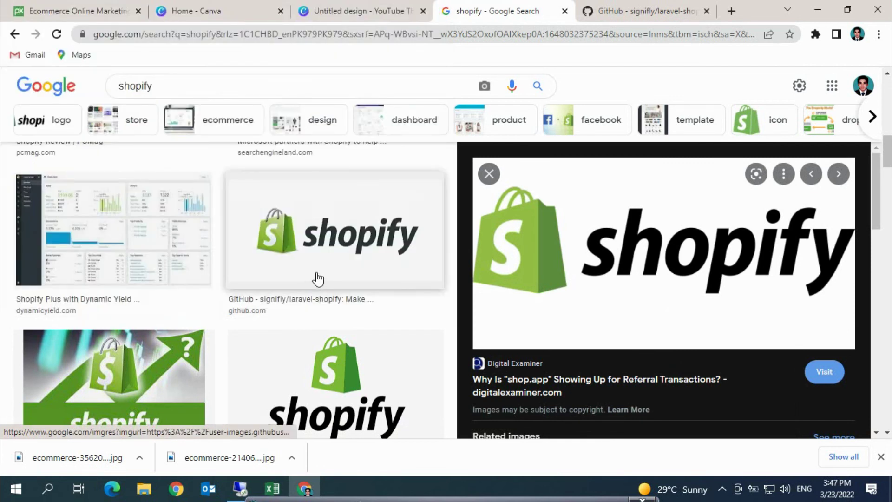